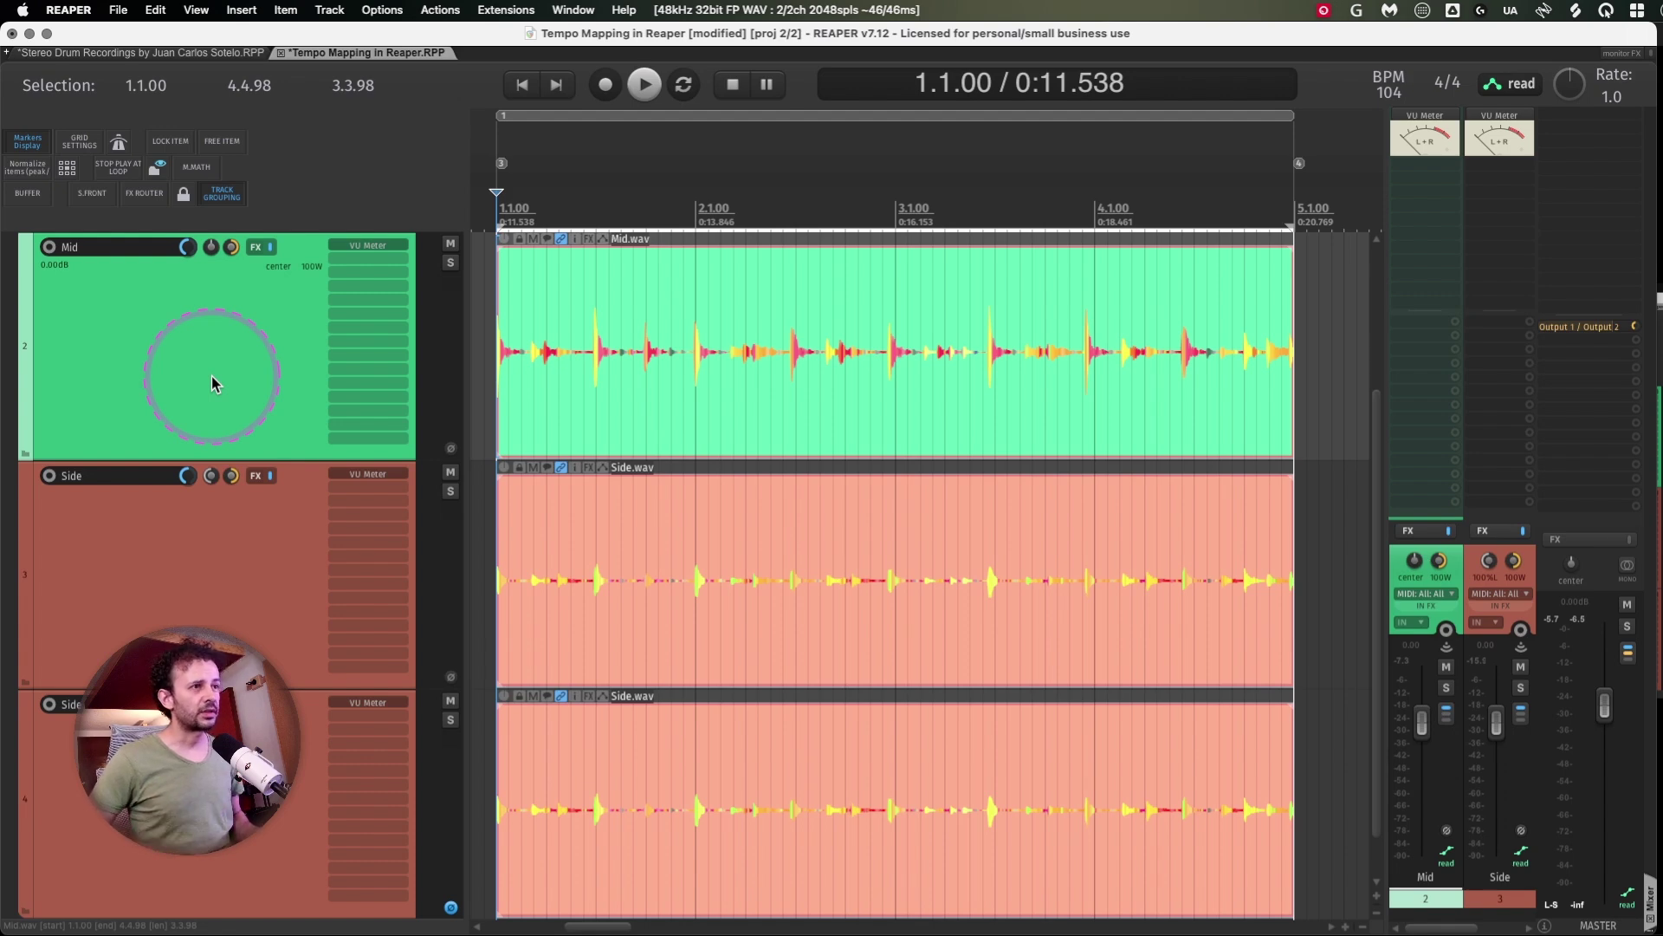
Align the three drum items and the start of the region with 1.1.00 after playing back the loop
key(space)
key(space)
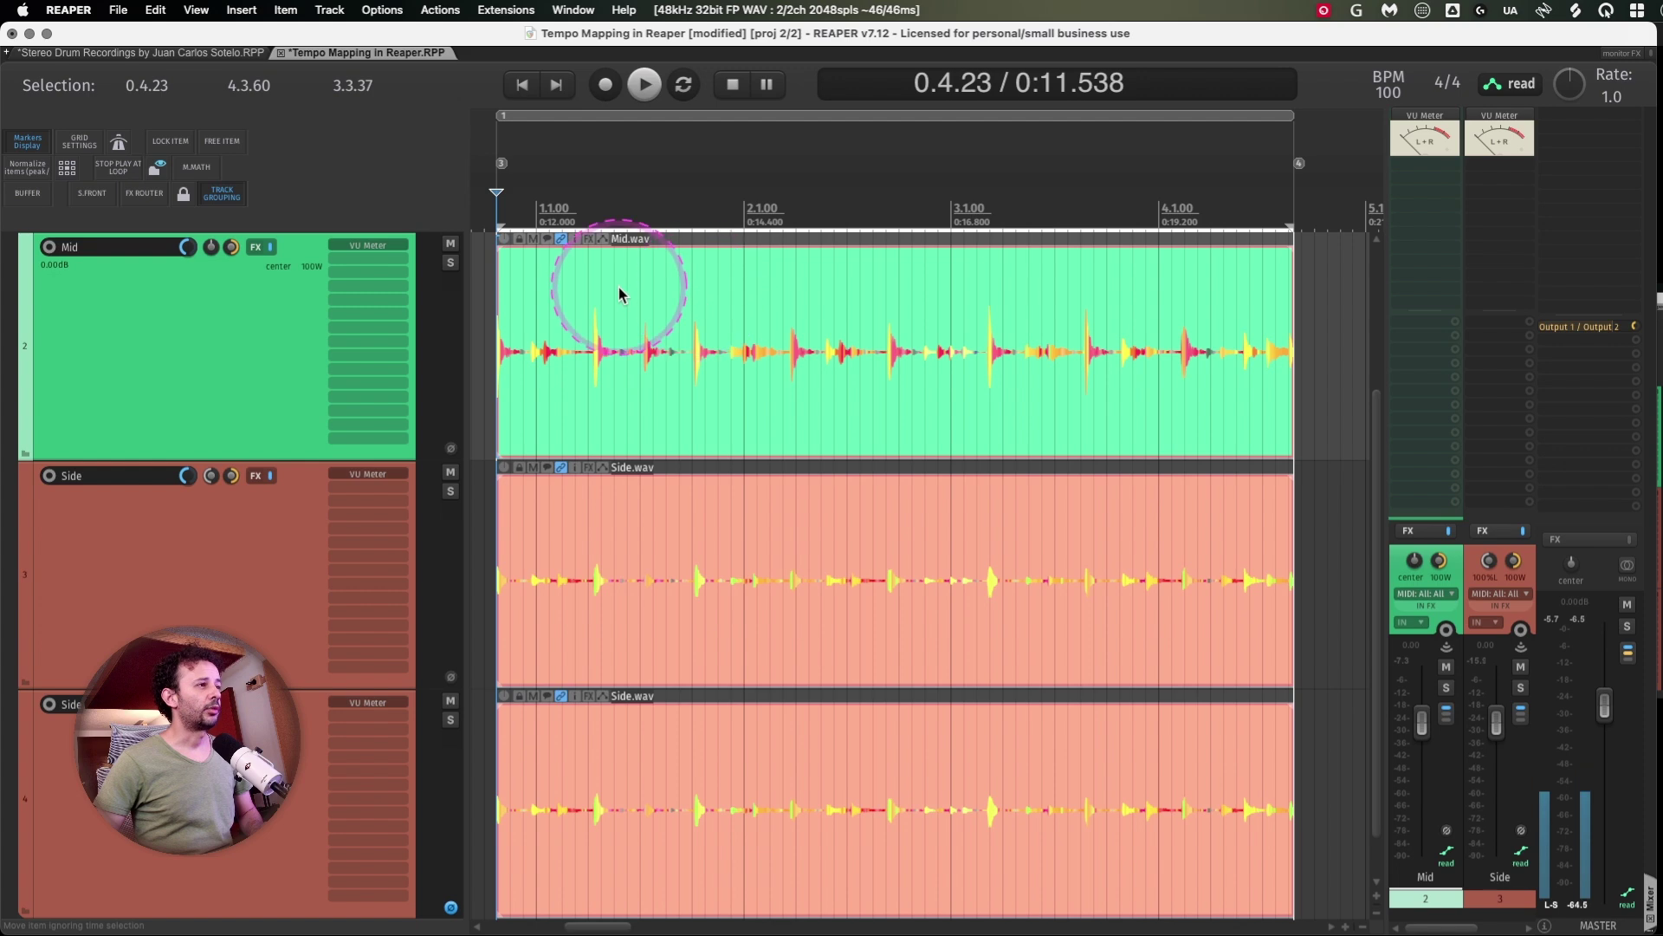
drag(563, 277, 602, 279)
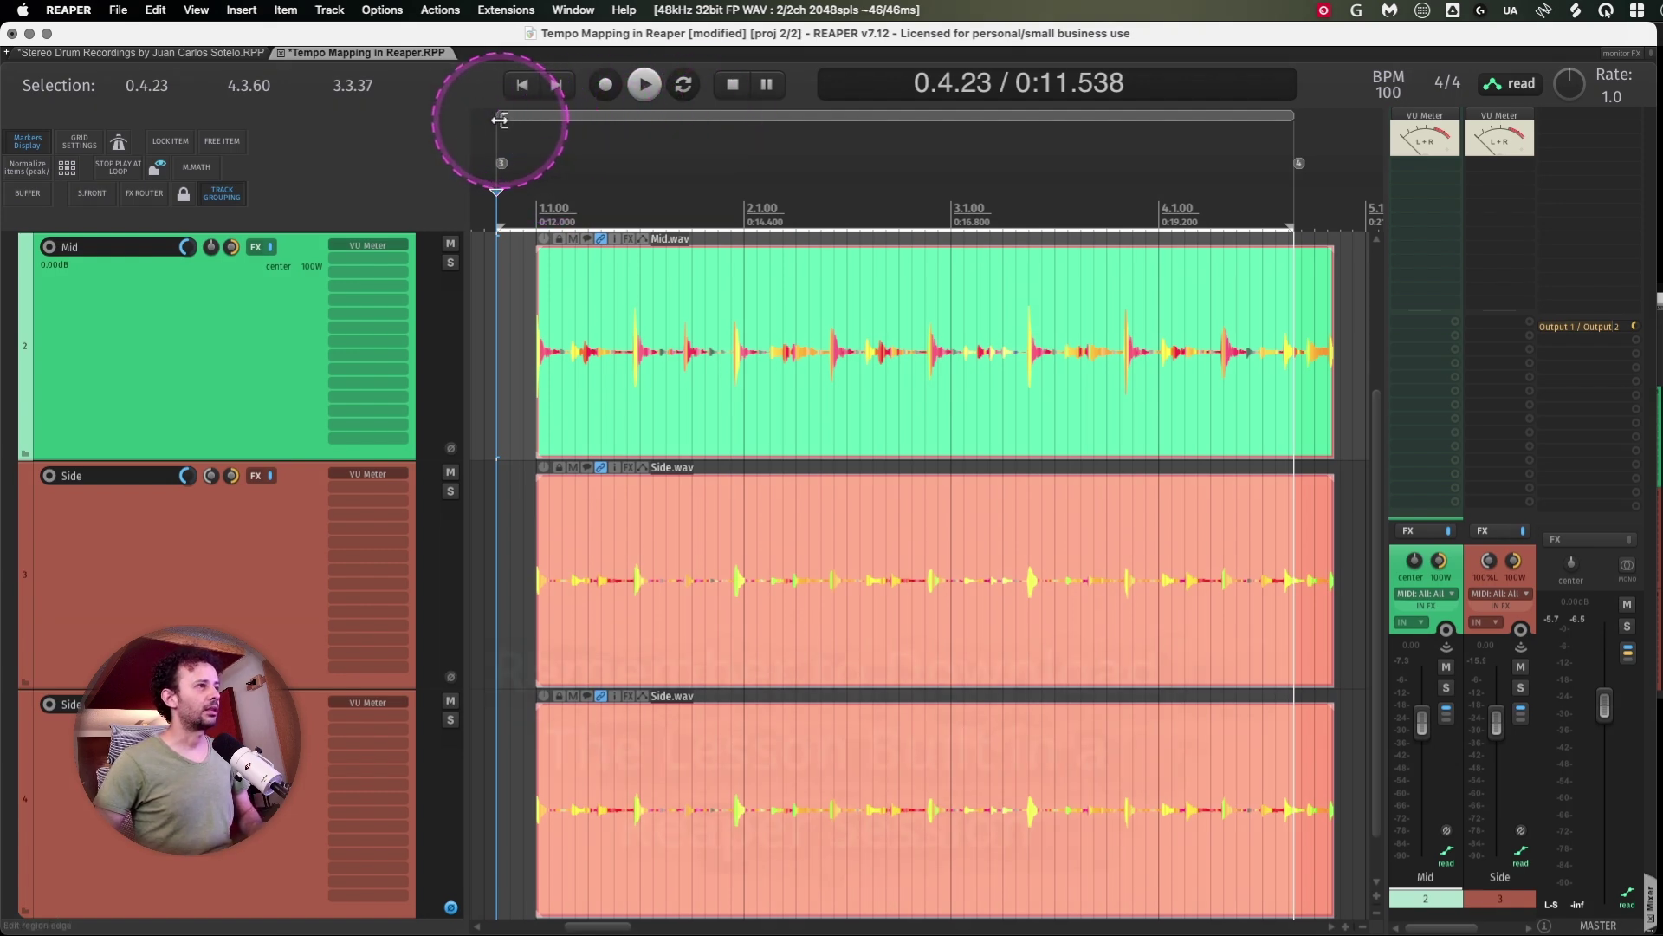
drag(497, 119, 538, 120)
Play back the aligned drums against the grid and move marker 4 to 5.1.00, stopping playback when finished
key(space)
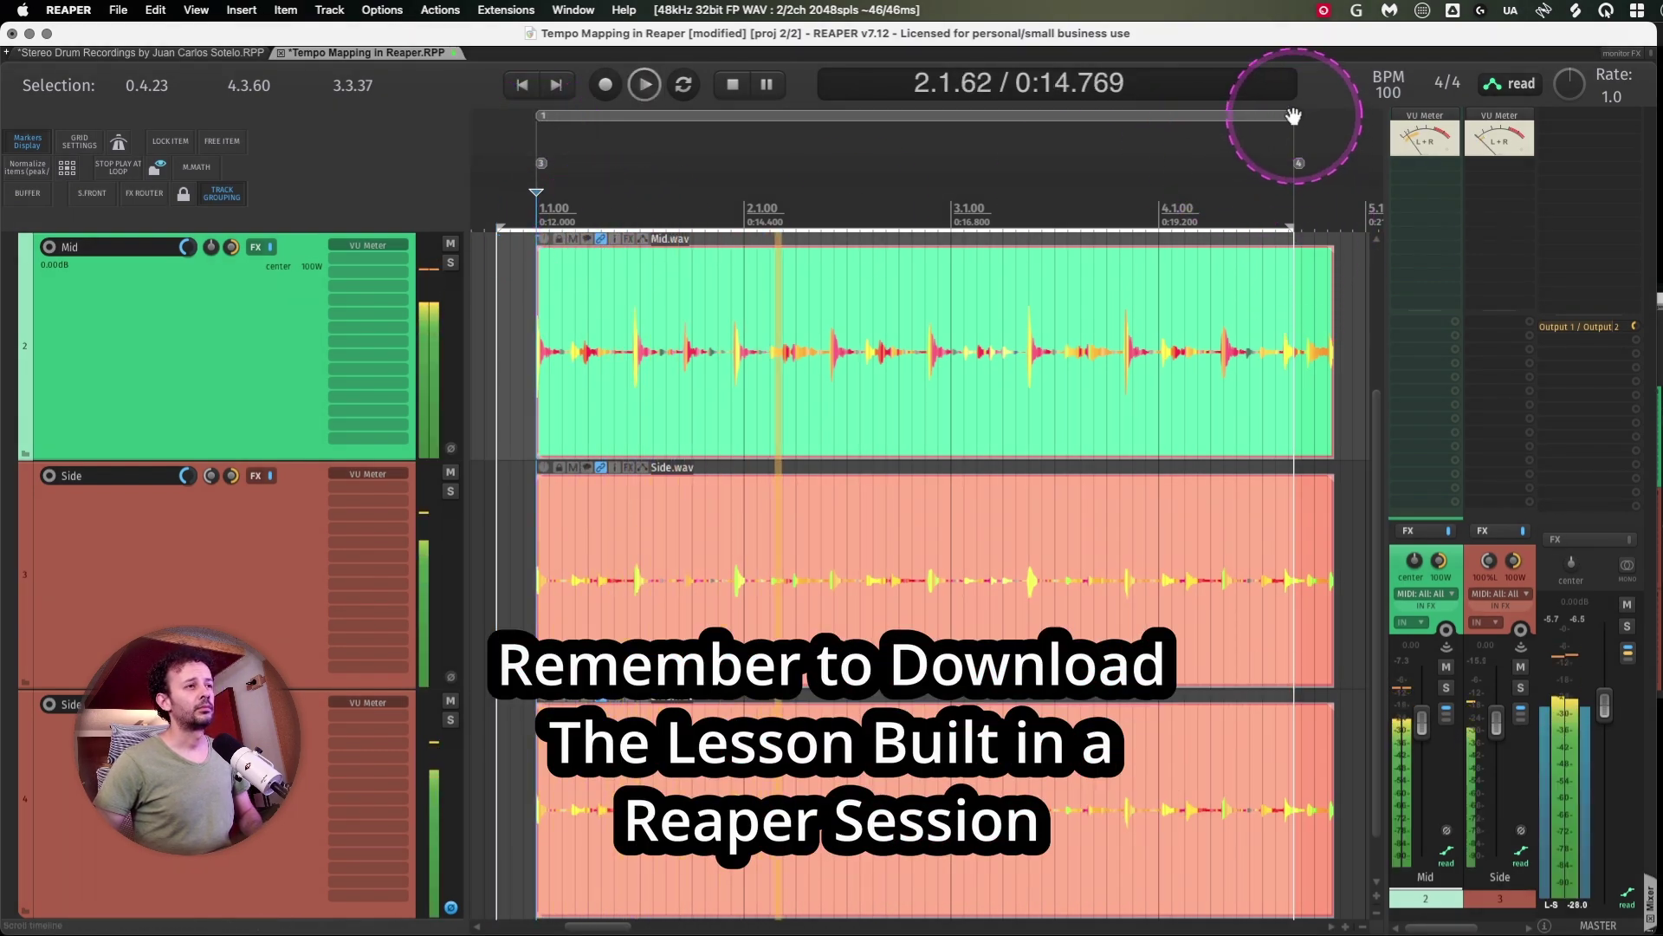
mouse_move(1284, 148)
mouse_down()
mouse_move(1247, 125)
mouse_move(1307, 118)
mouse_move(1309, 166)
mouse_up()
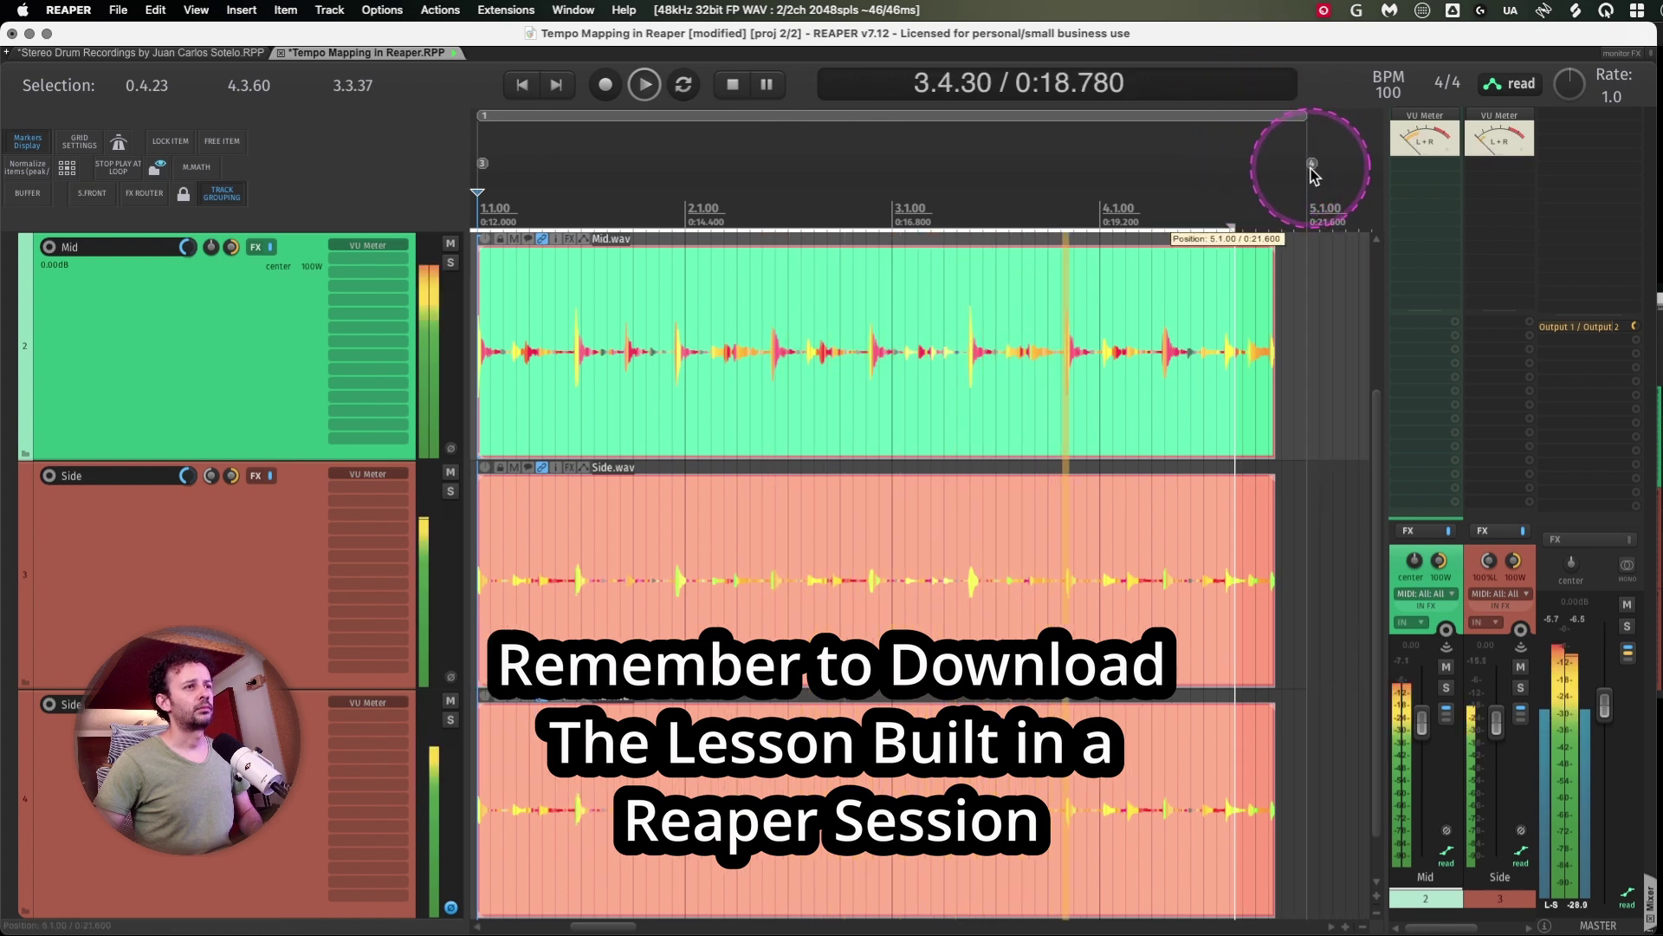
scroll(1121, 228, left, 2)
scroll(1056, 231, down, 1)
key(space)
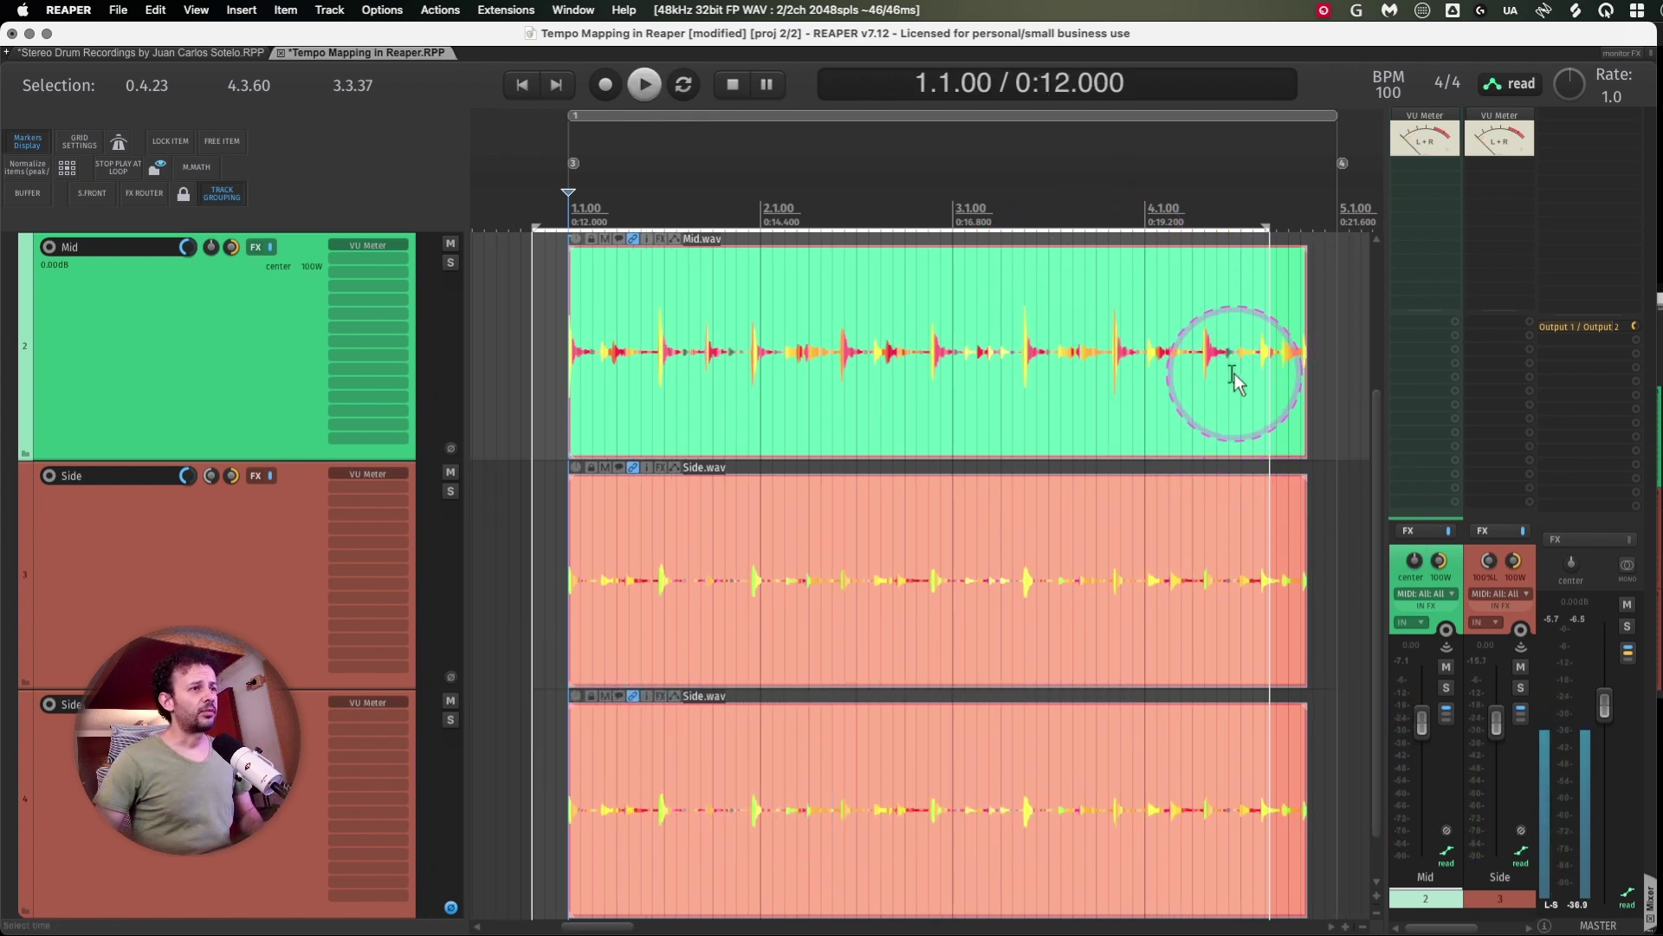
Set the time selection to the length of the drum items and return the edit cursor to 1.1.00
click(1153, 343)
key(super+t)
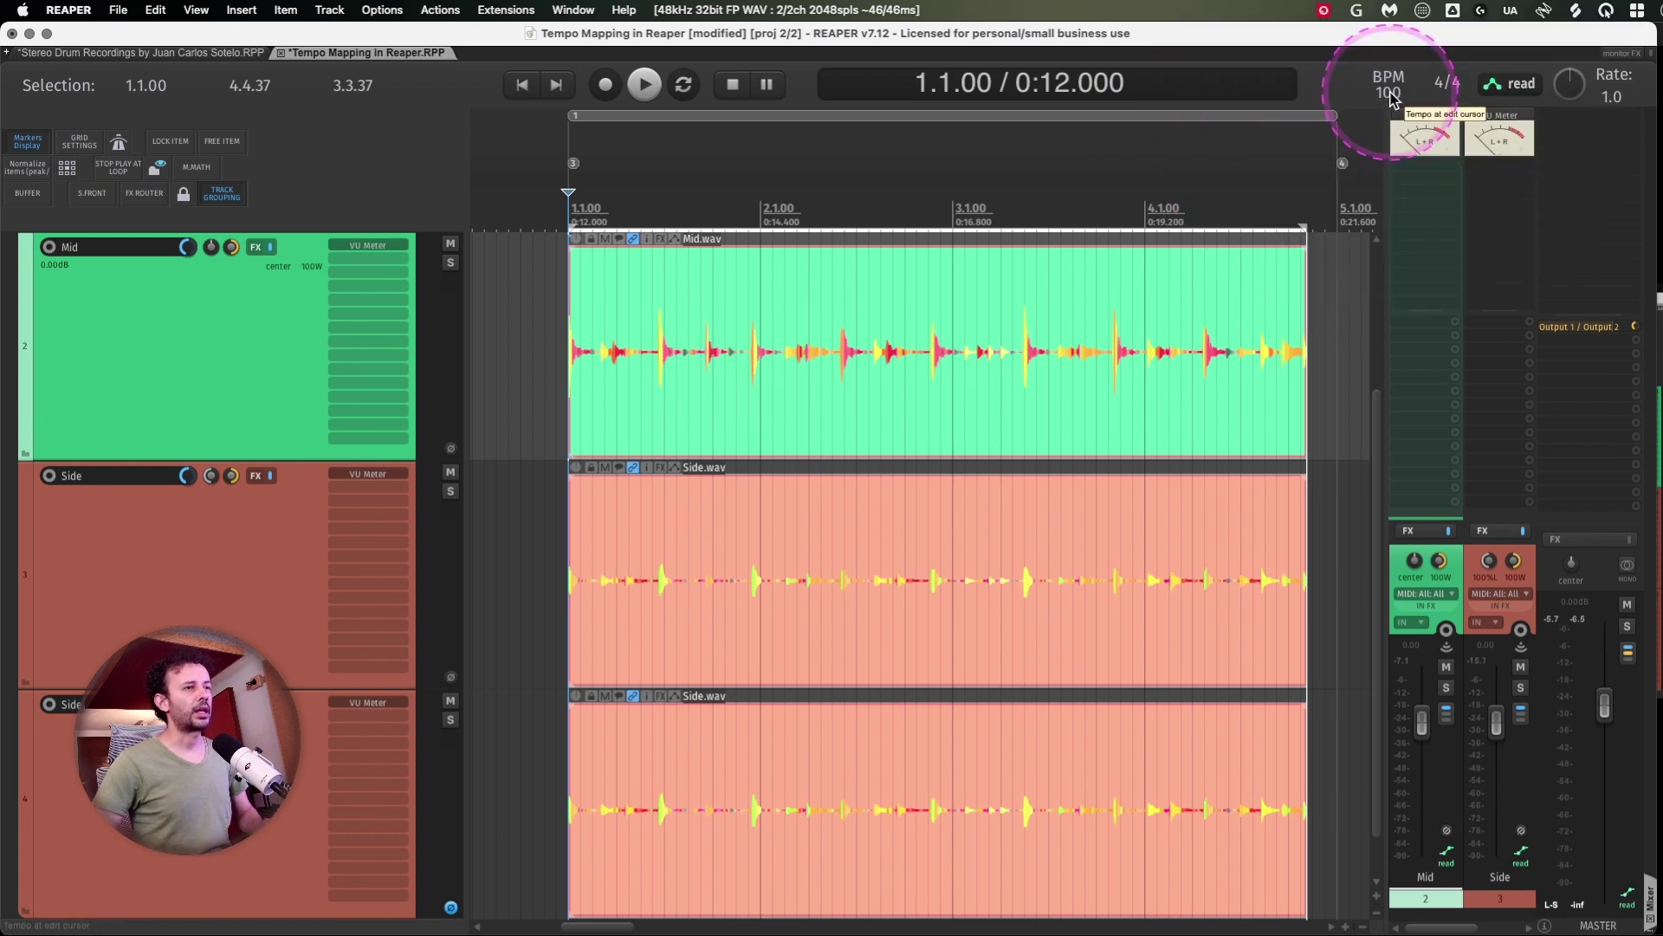
click(1107, 322)
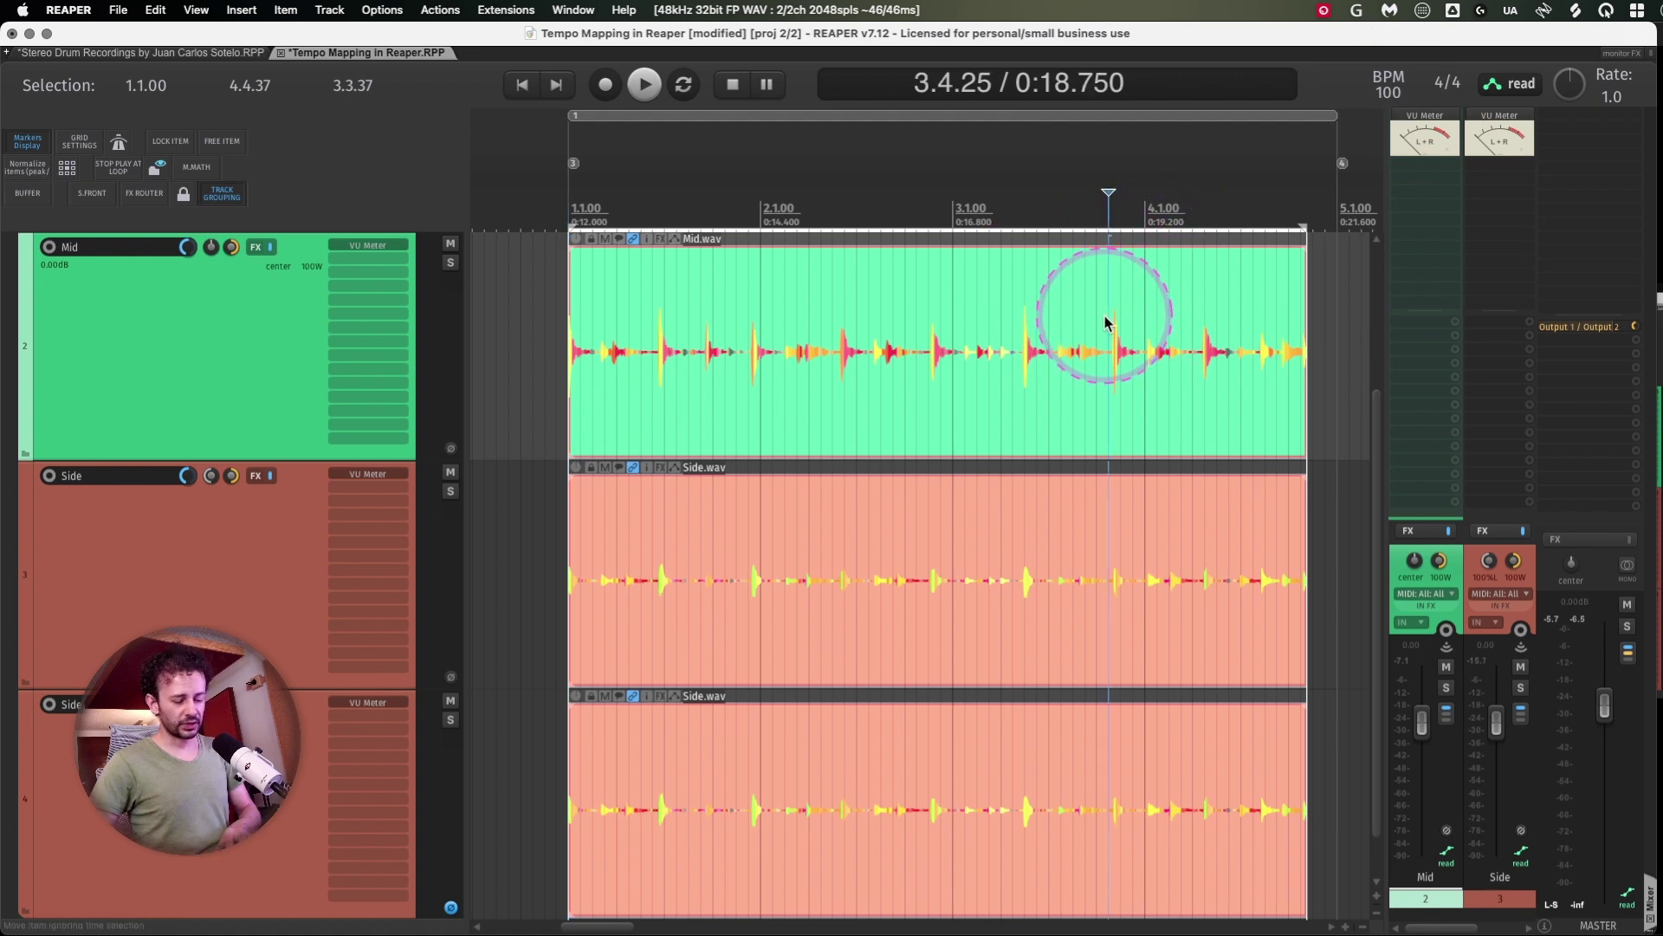
key(Home)
Try the "Create measure from time selection (detect tempo, try to create single measure)" action on the drum loop and undo it
key(shift+slash)
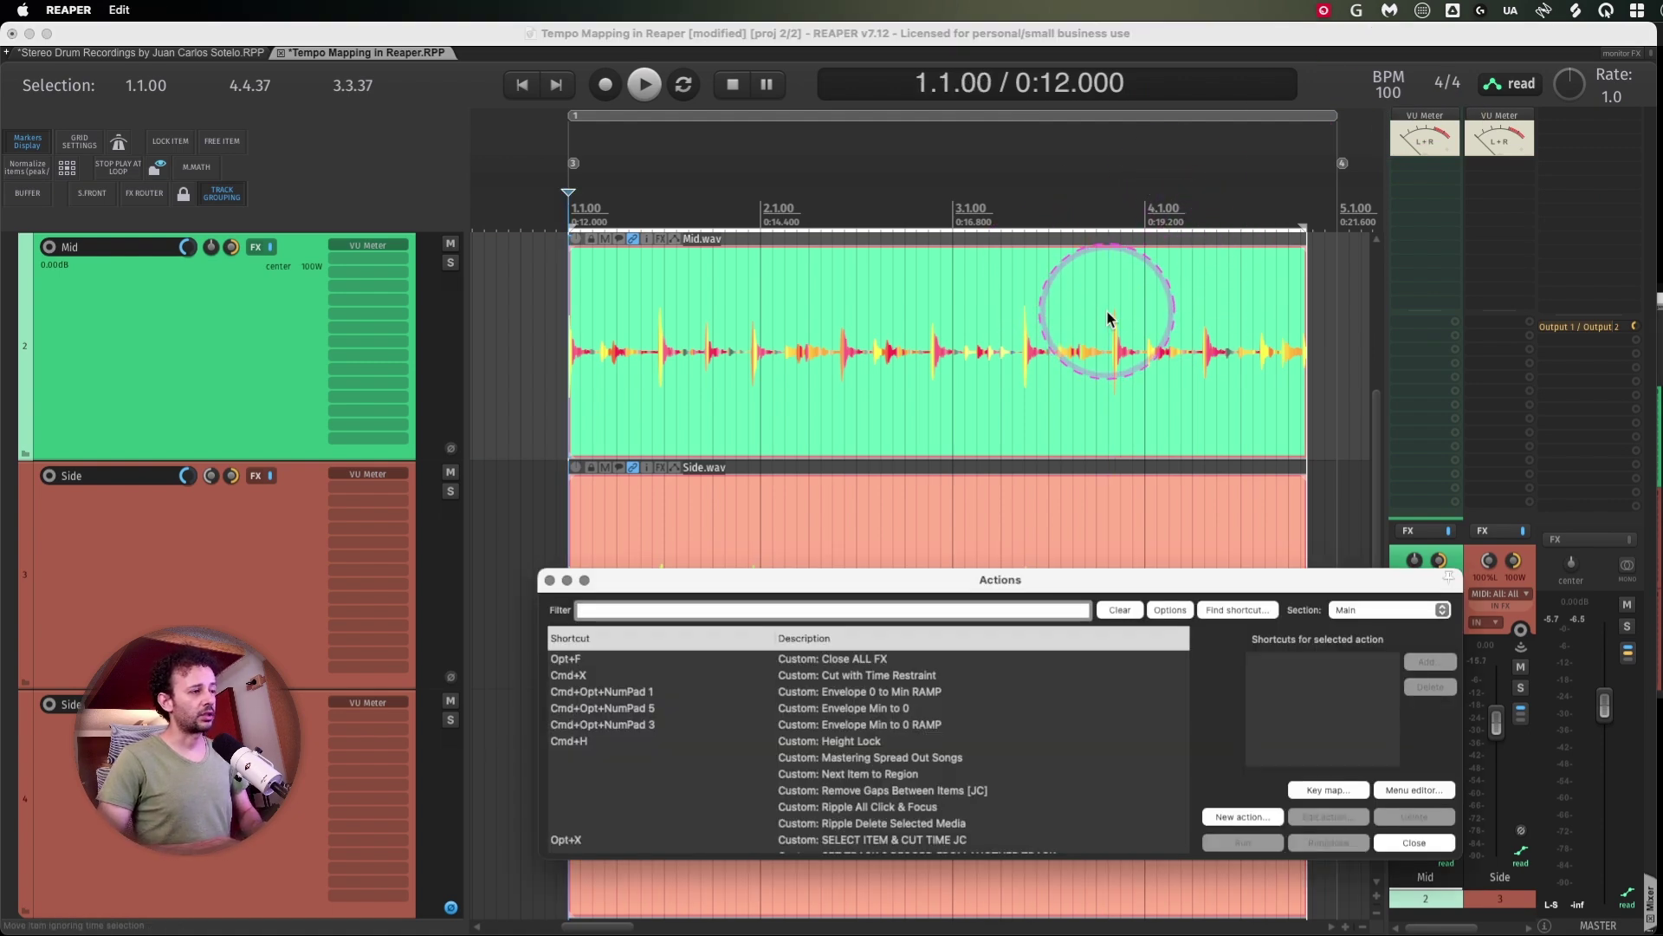
text(detect tempo c)
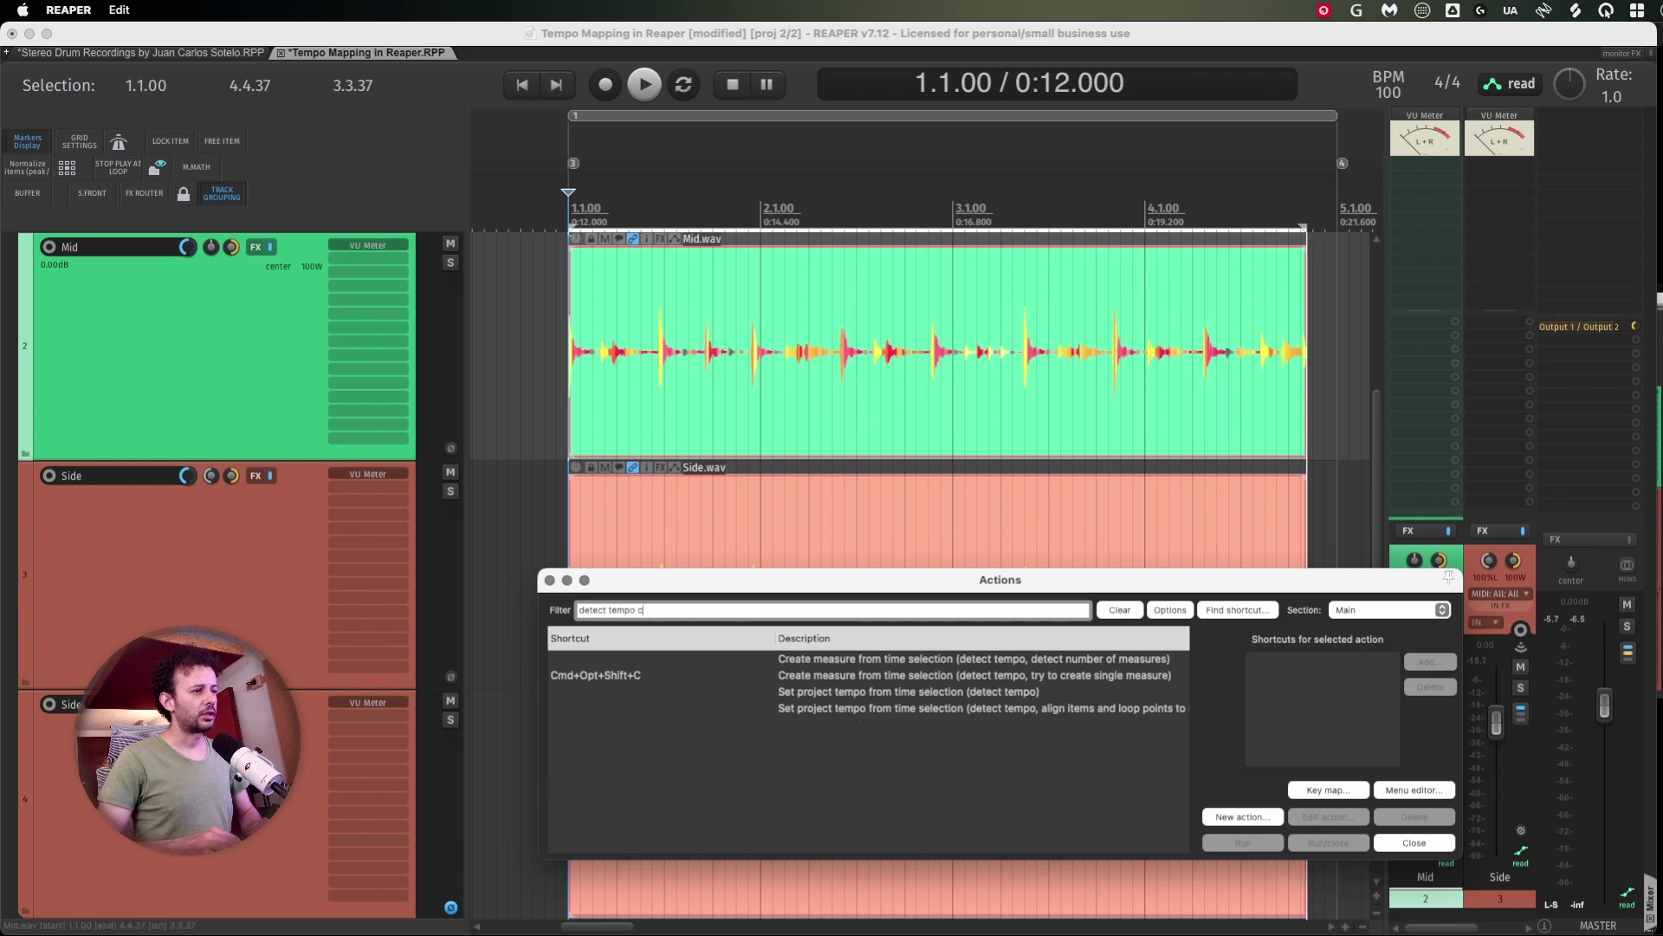
text(rea)
click(1052, 680)
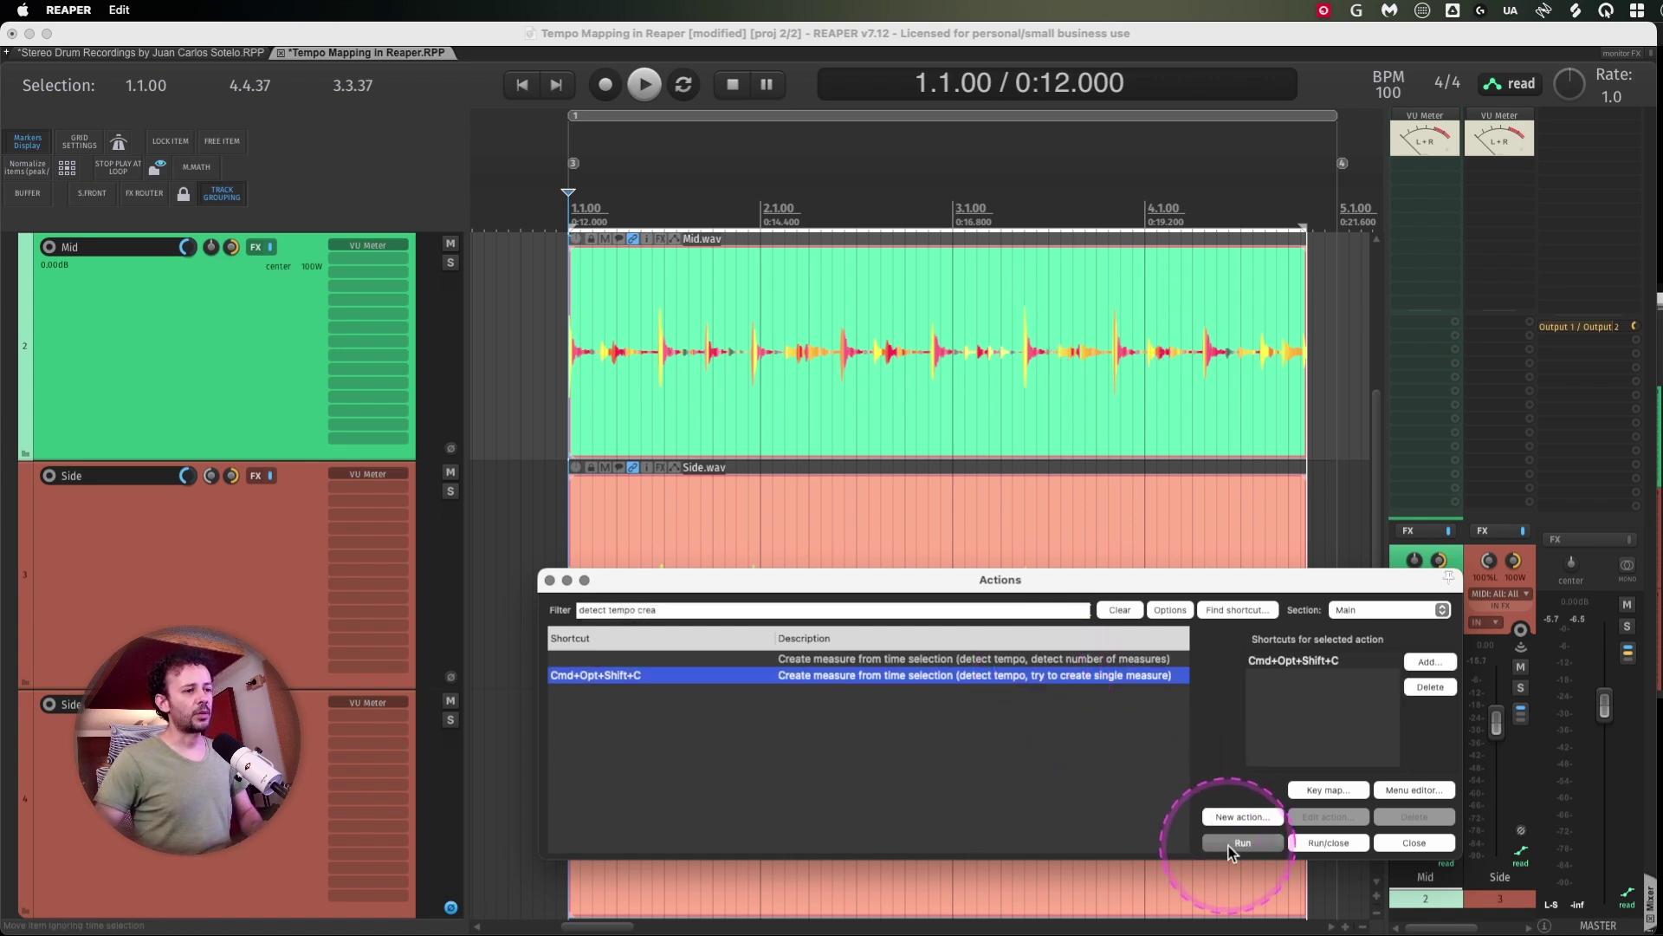
click(1232, 844)
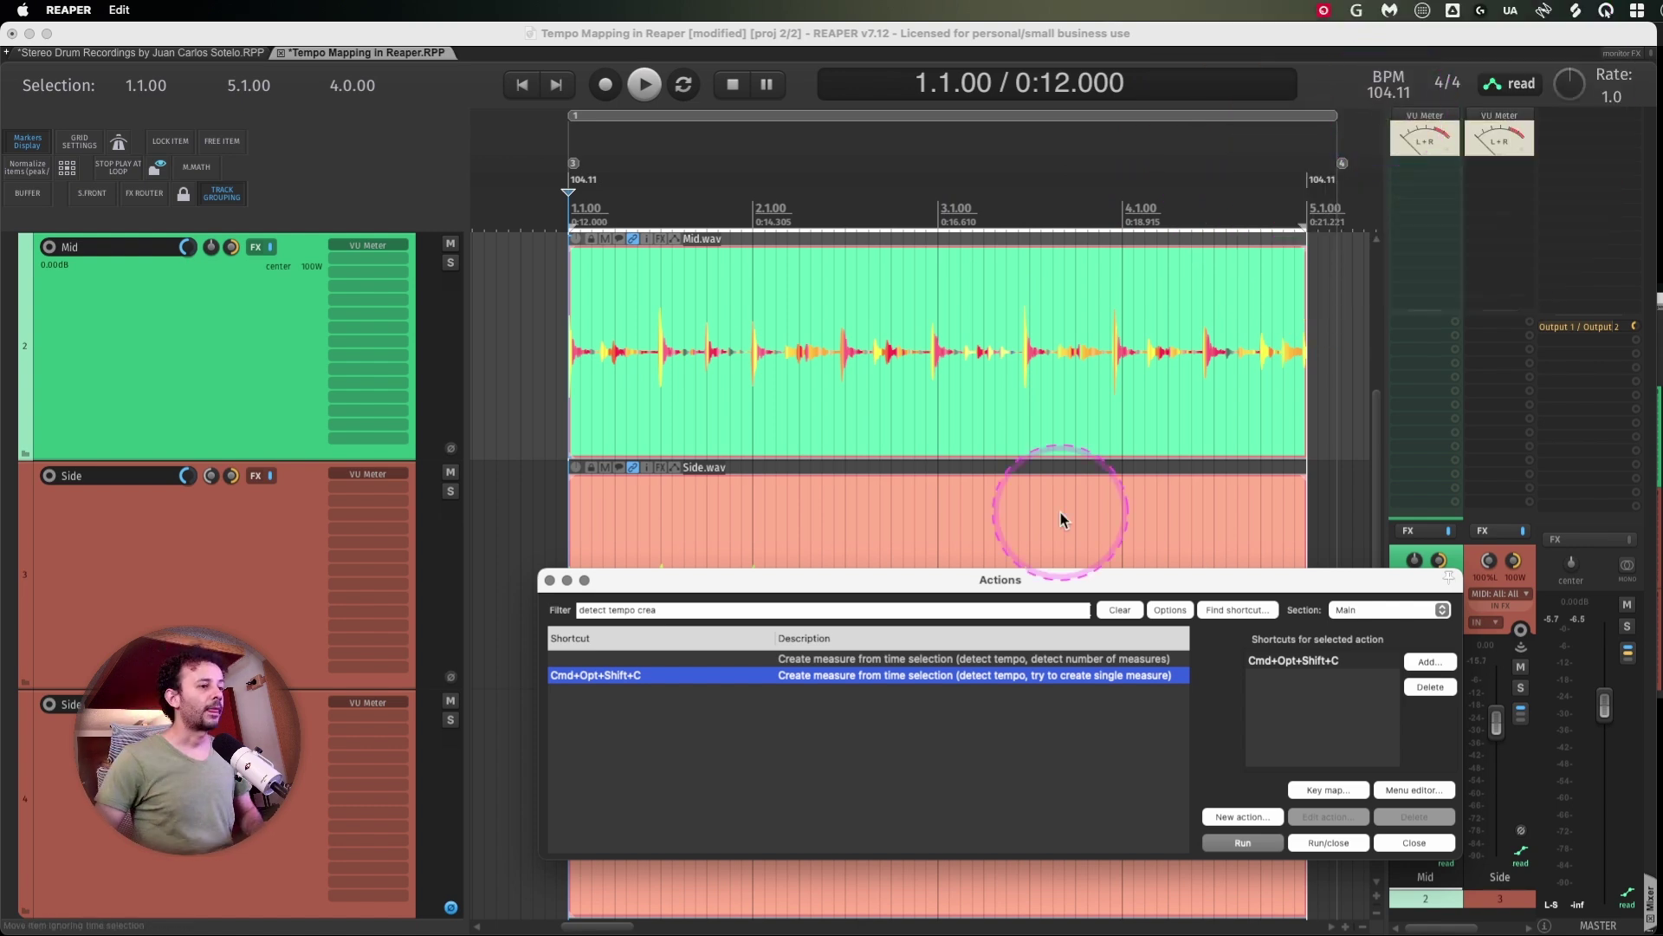
click(987, 337)
key(super+z)
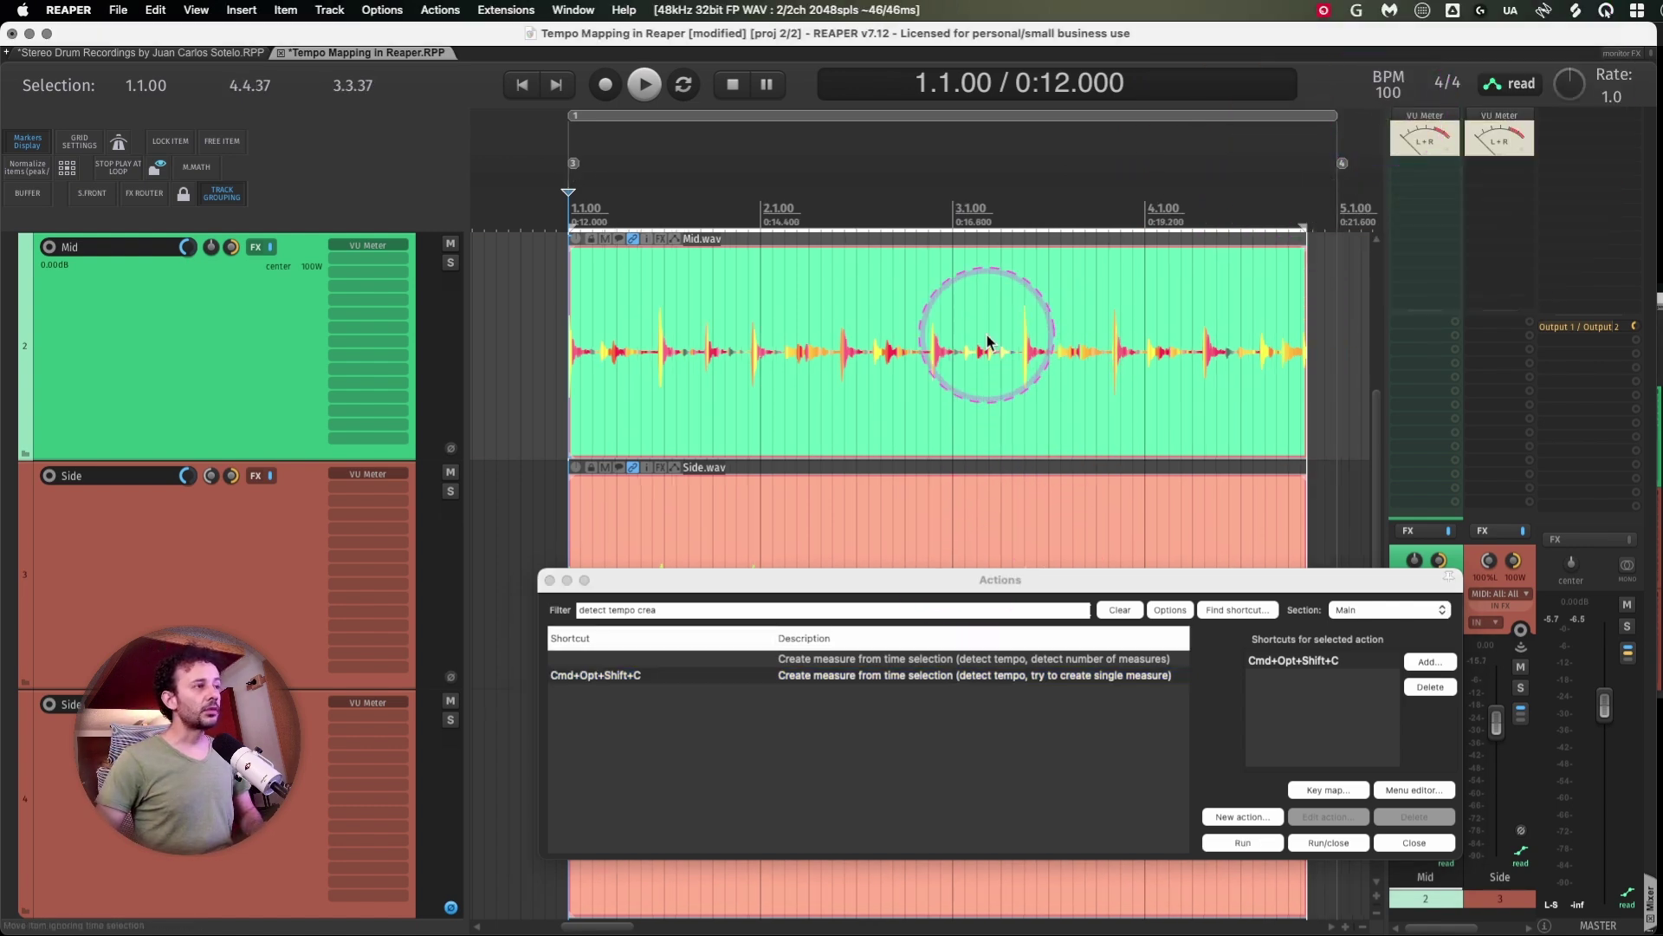
Set the project tempo to 104 BPM
click(1390, 93)
text(104)
key(Return)
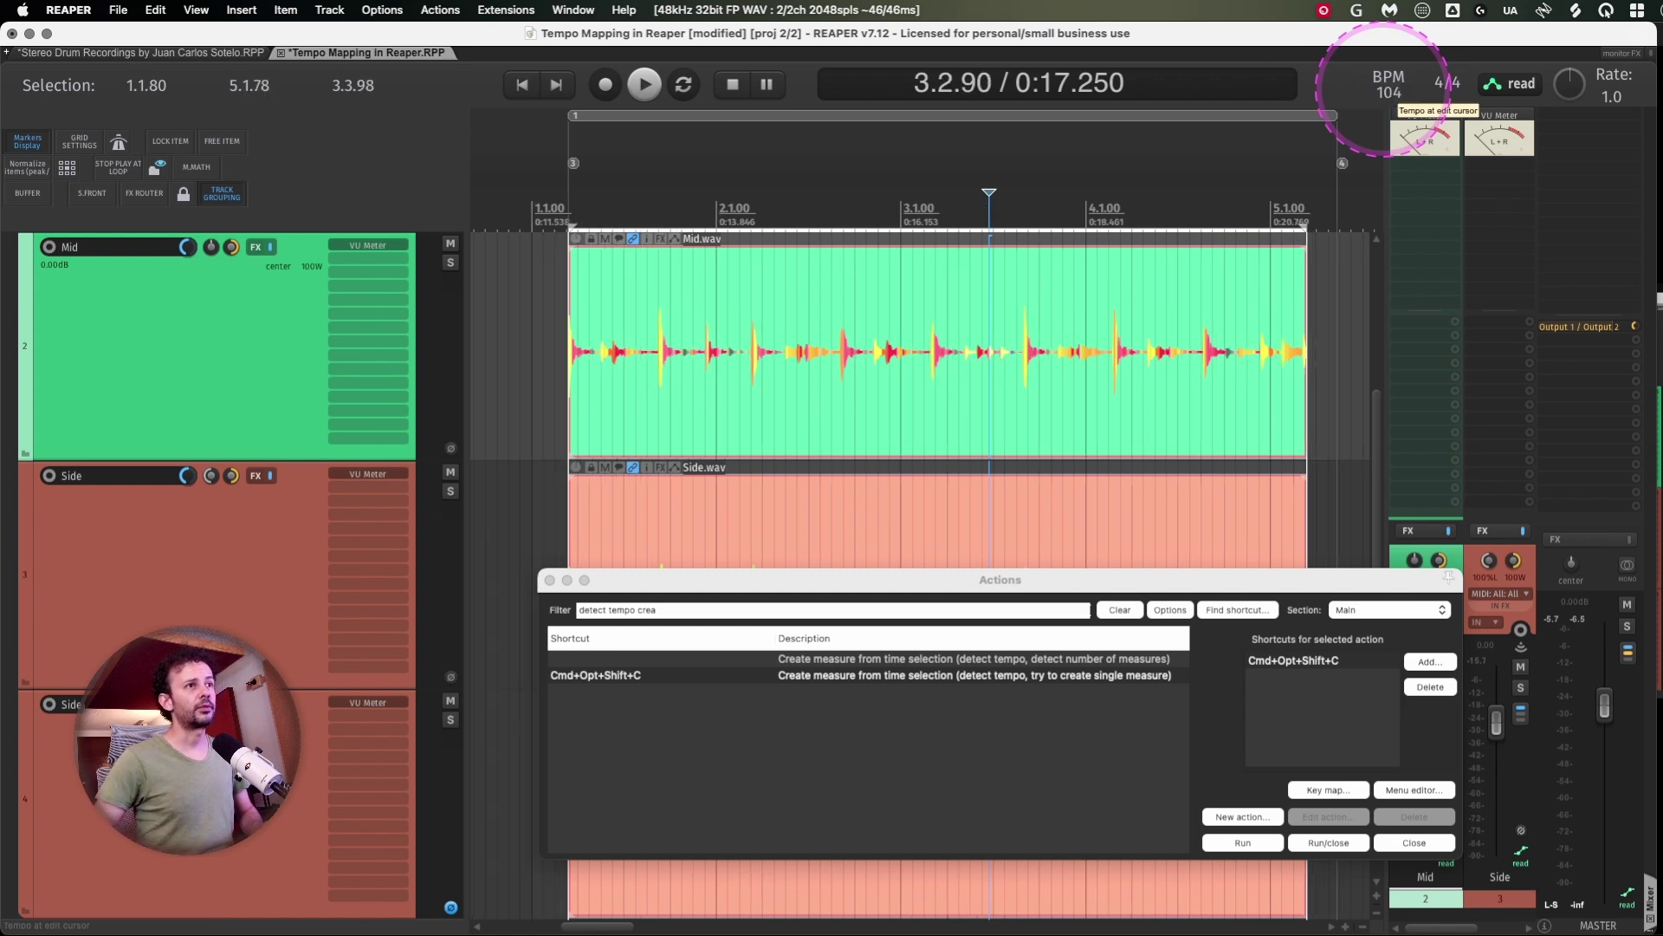
Close the action list and align the drum items and the region start with 1.1.00 at the new tempo
scroll(580, 372, left, 3)
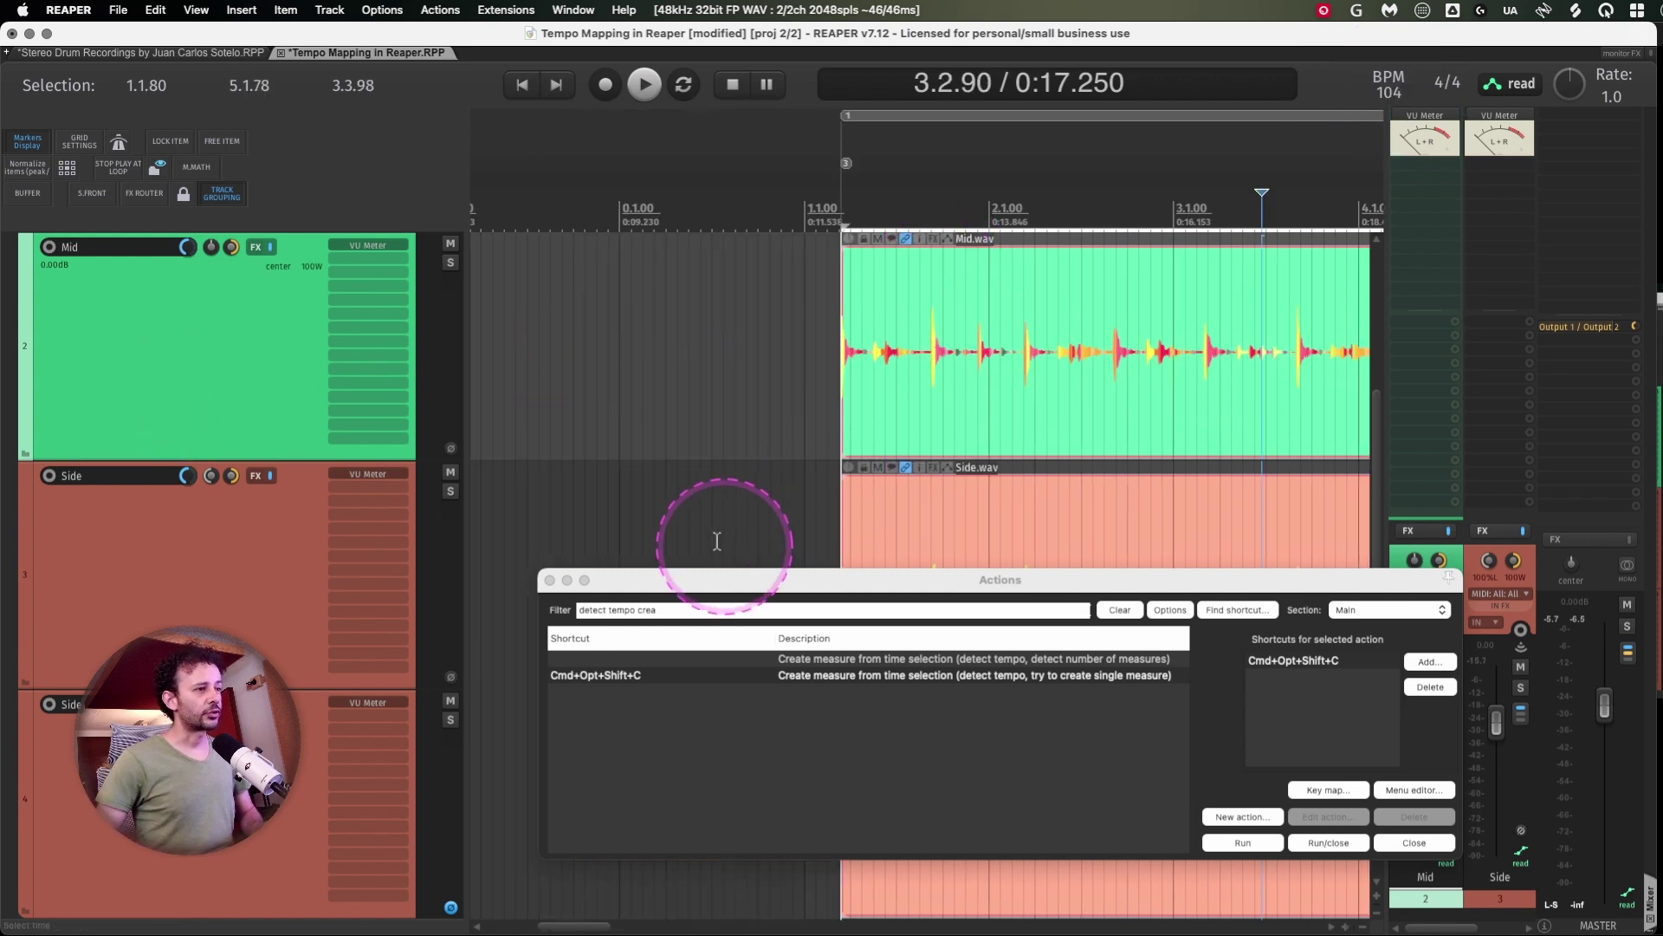
click(550, 581)
drag(988, 284, 949, 282)
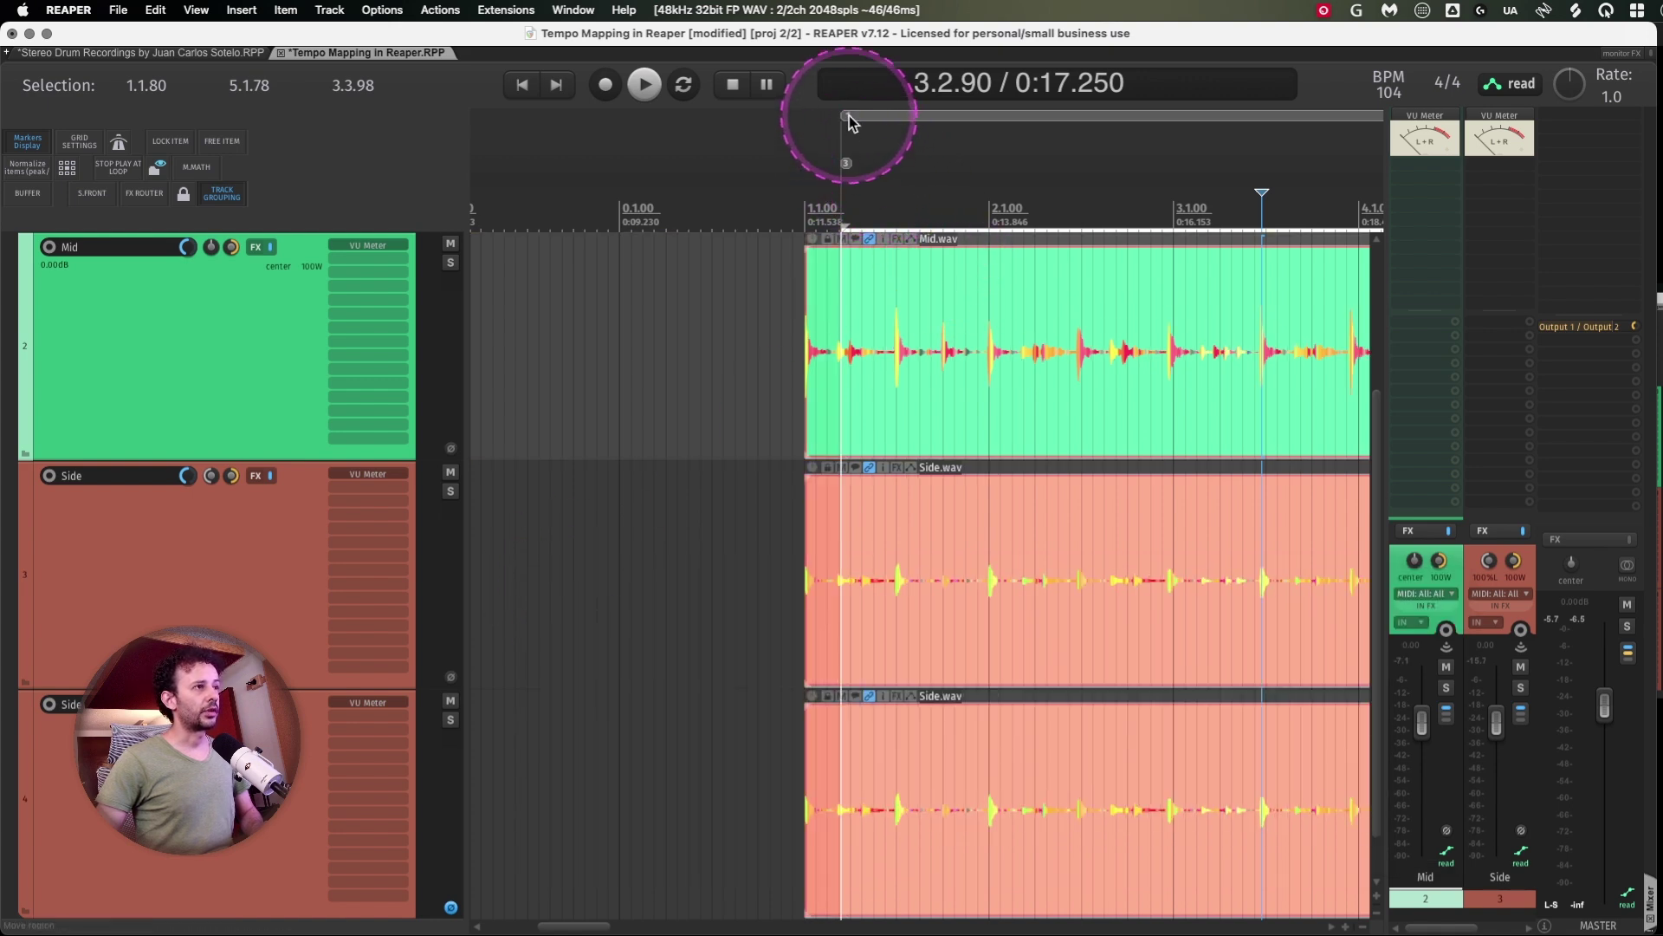
drag(847, 119, 807, 123)
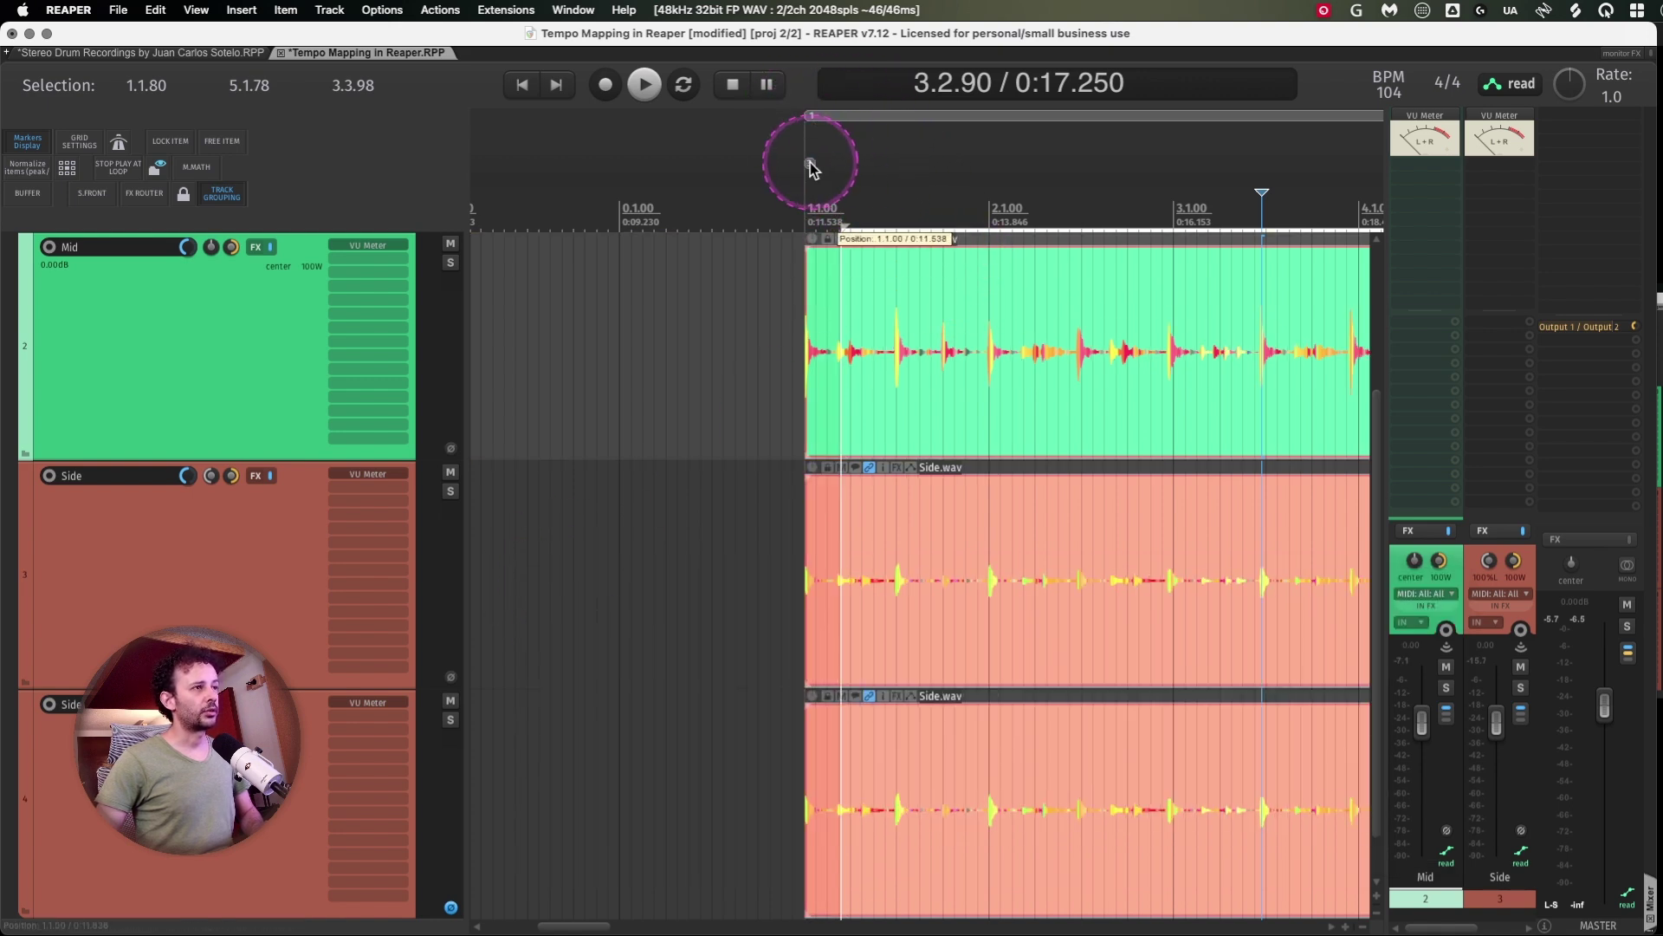
Move marker 4 onto the last drum hit near the end of the items at 4.4.91 and colour it red
scroll(940, 173, right, 5)
scroll(1084, 271, up, 15)
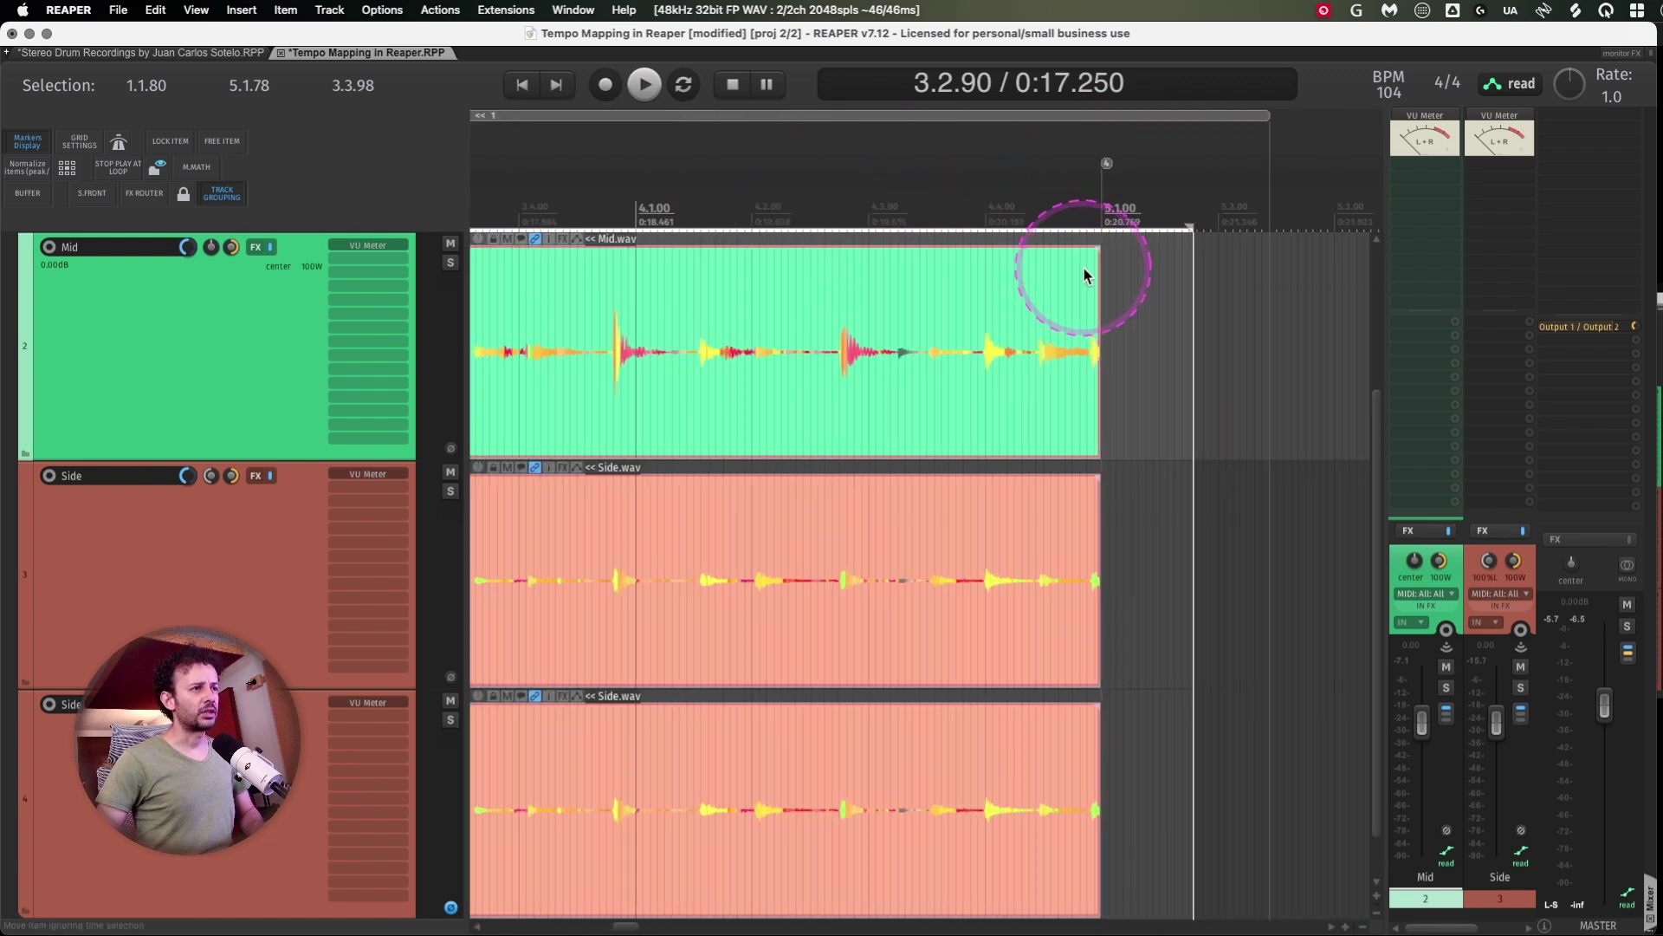
scroll(1022, 286, down, 5)
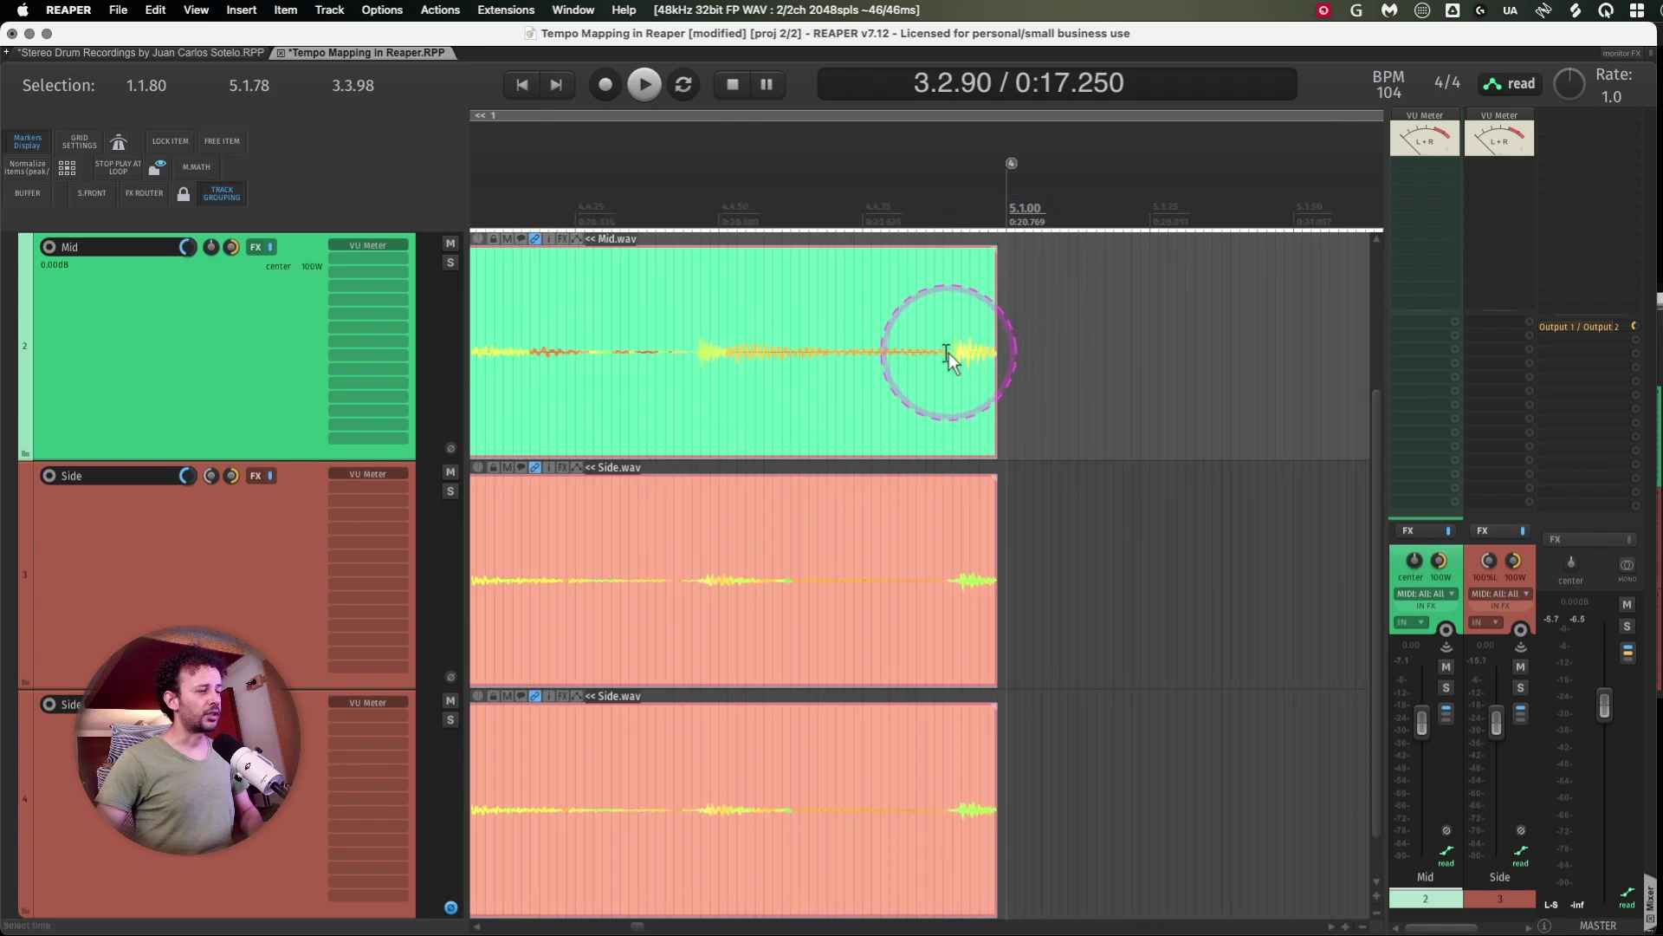
scroll(948, 352, down, 1)
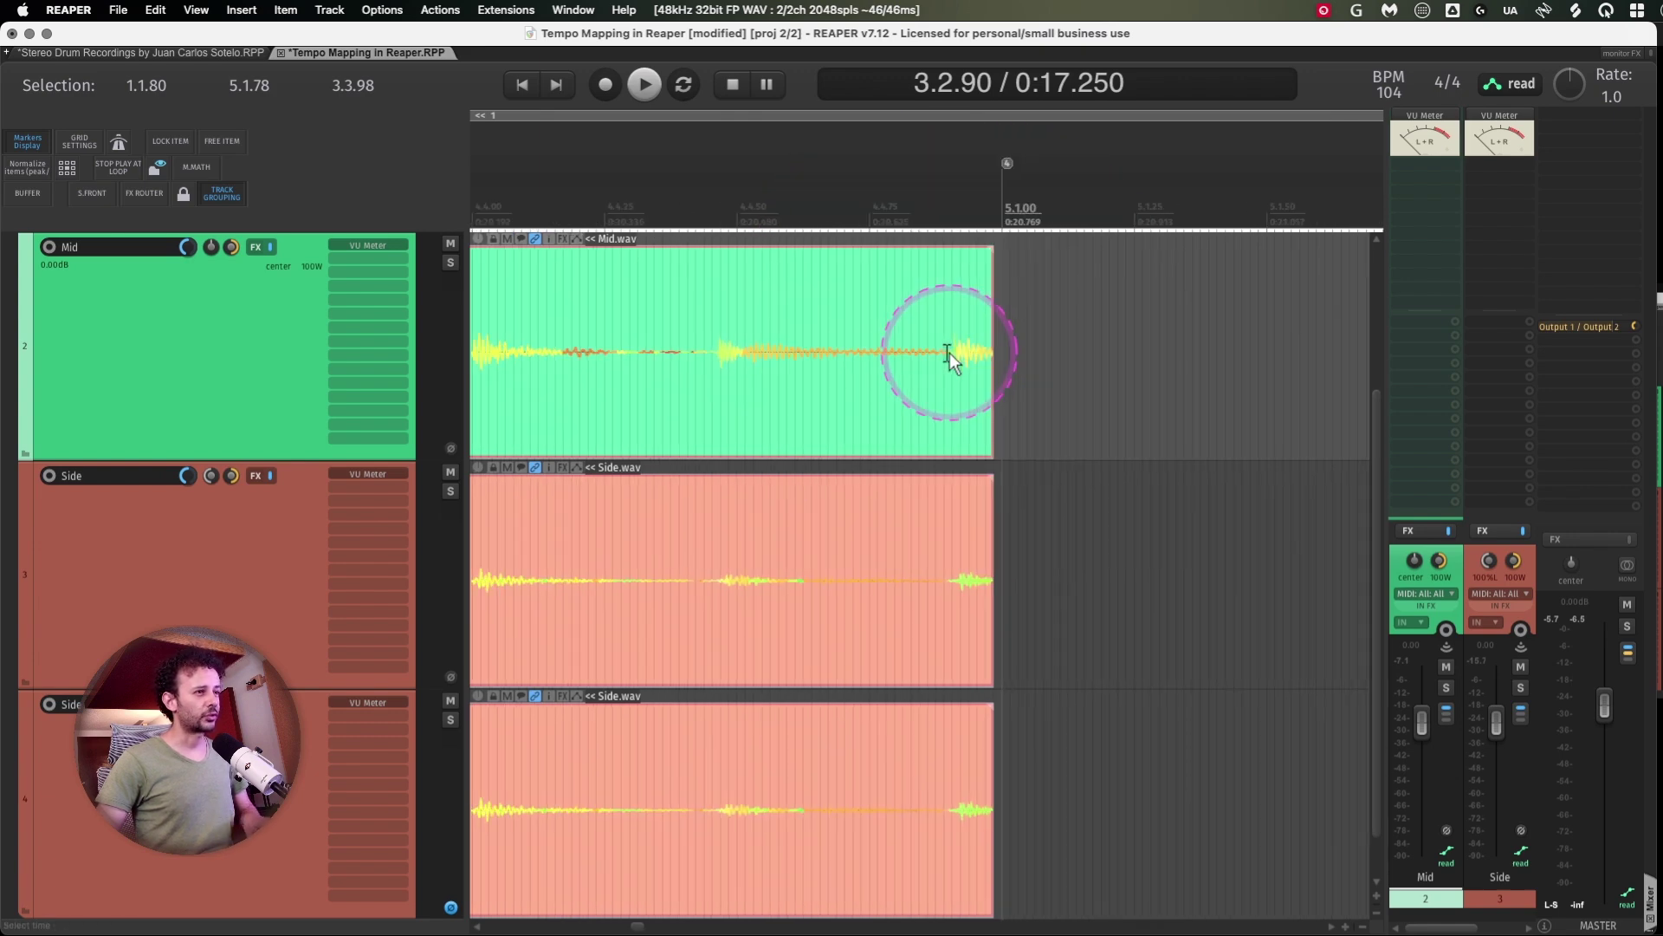
scroll(949, 352, down, 1)
click(949, 333)
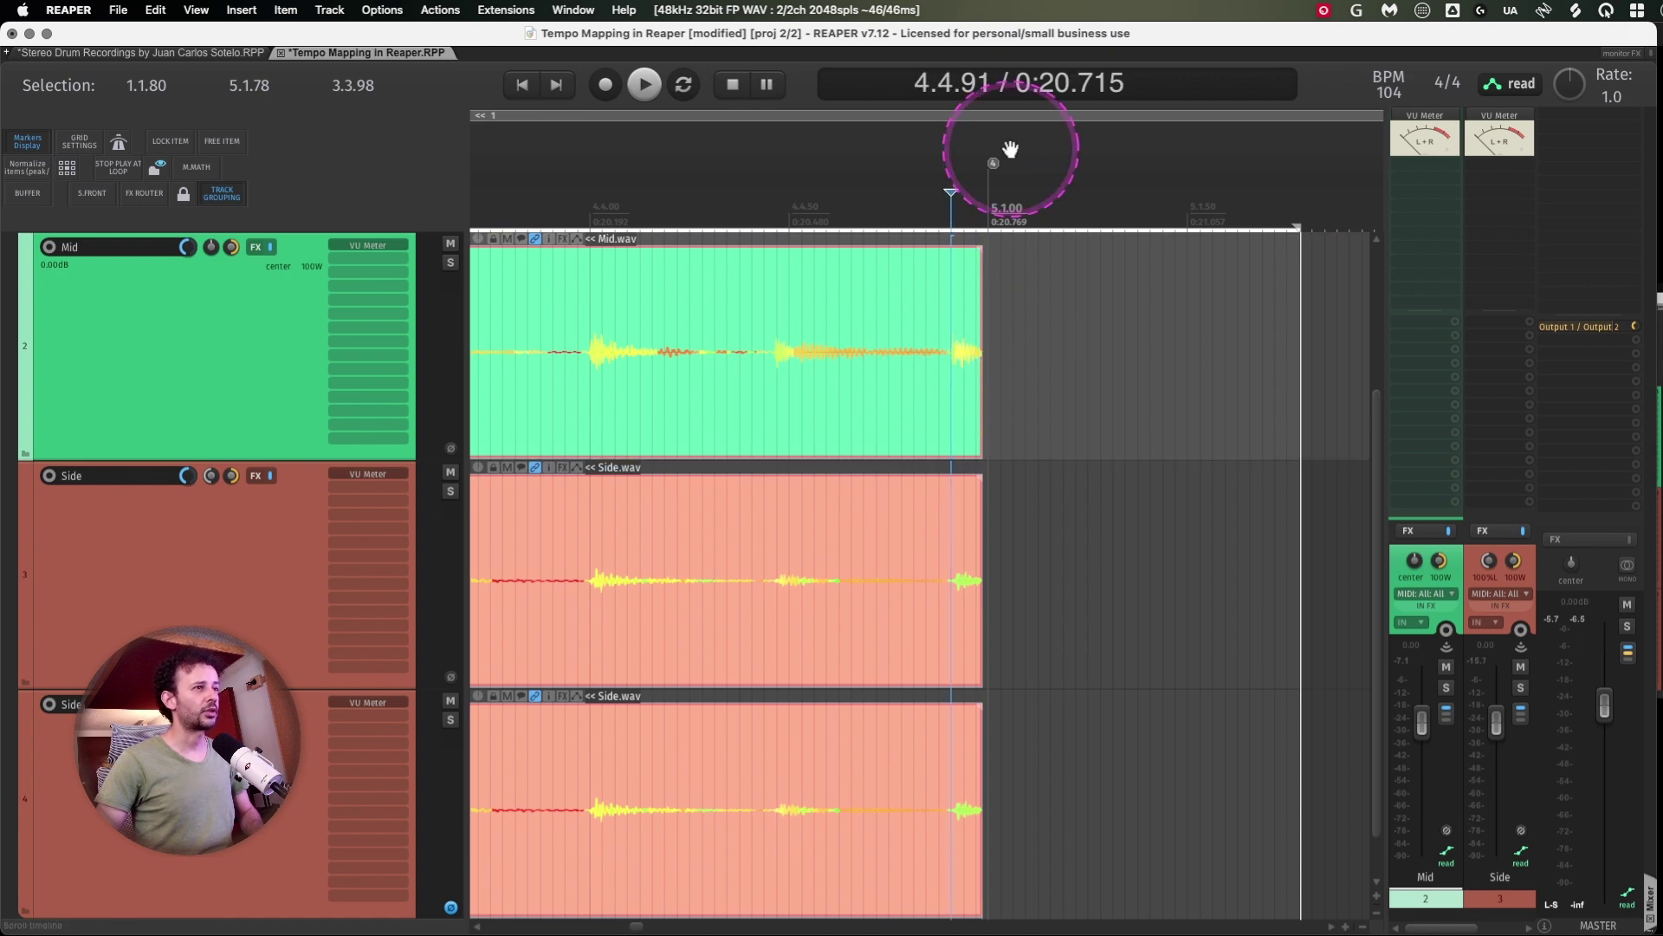
drag(993, 163, 953, 165)
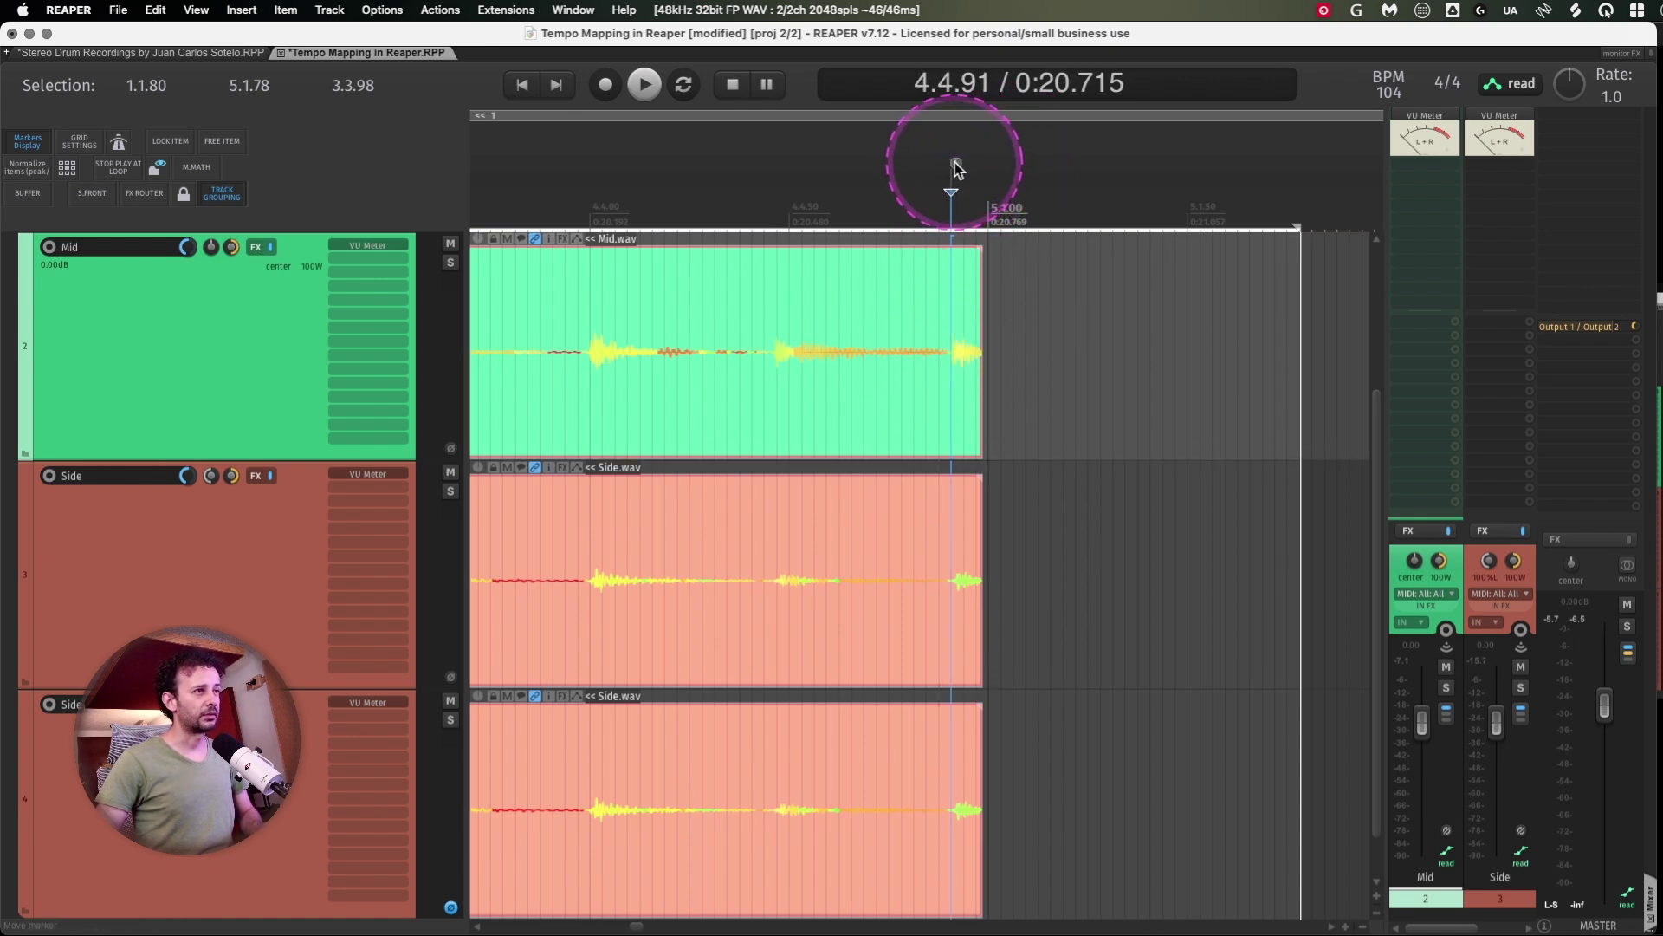
right_click(958, 164)
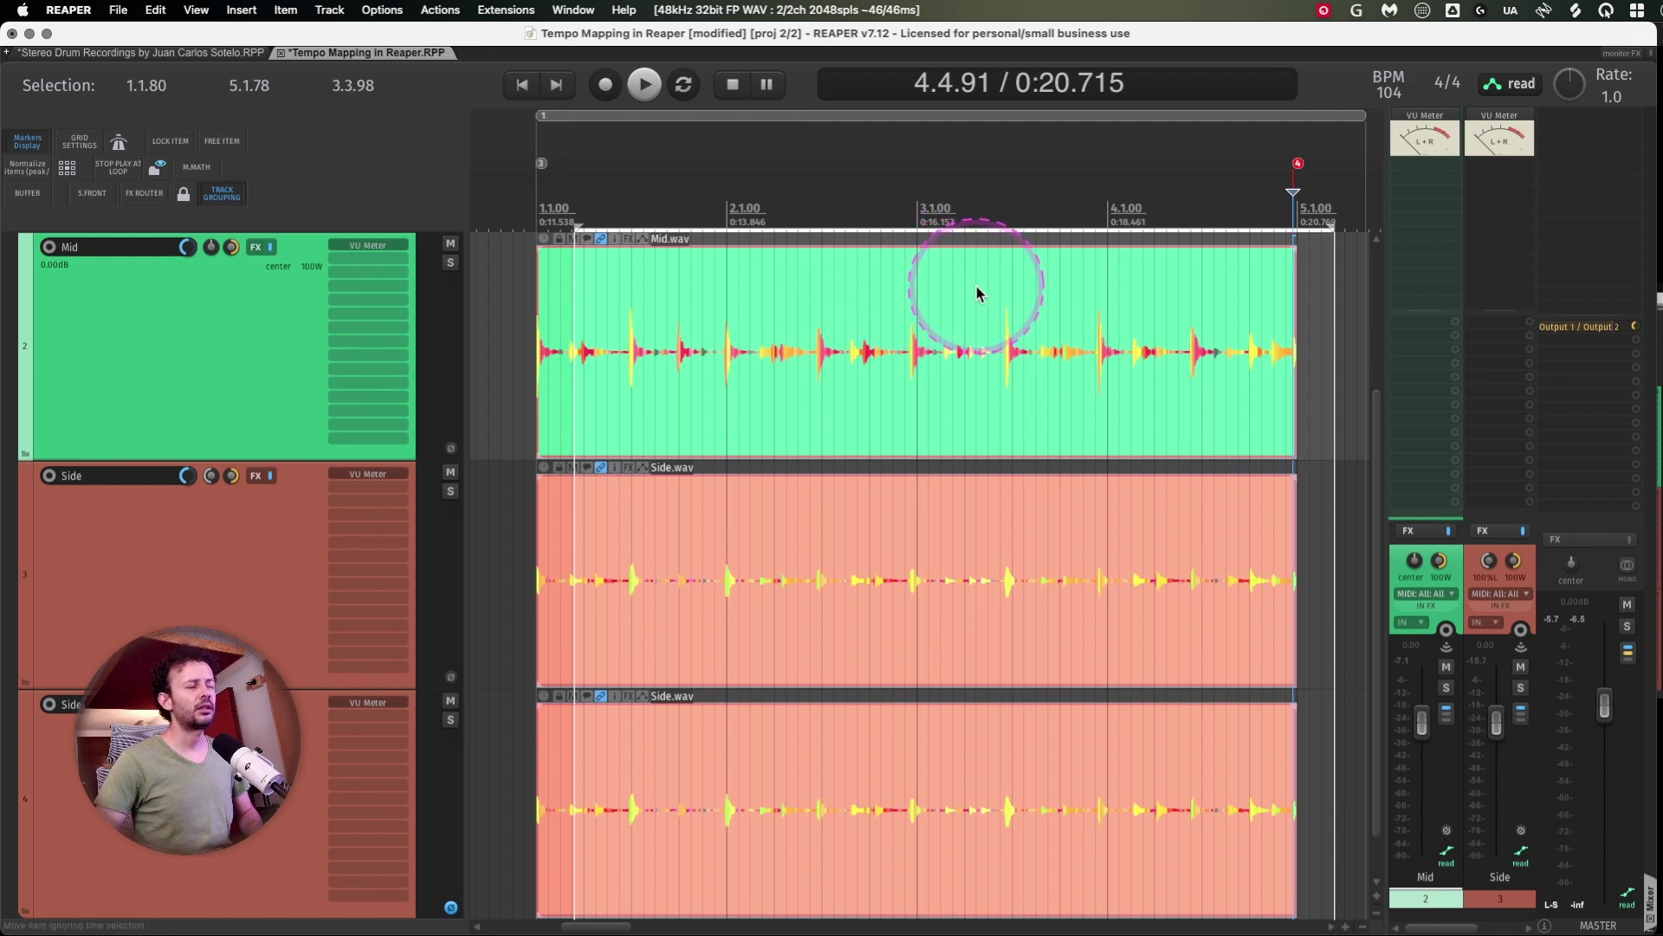
Show the tempo envelope and set its display range to a minimum of 95 bpm and a maximum of 110 bpm
click(215, 11)
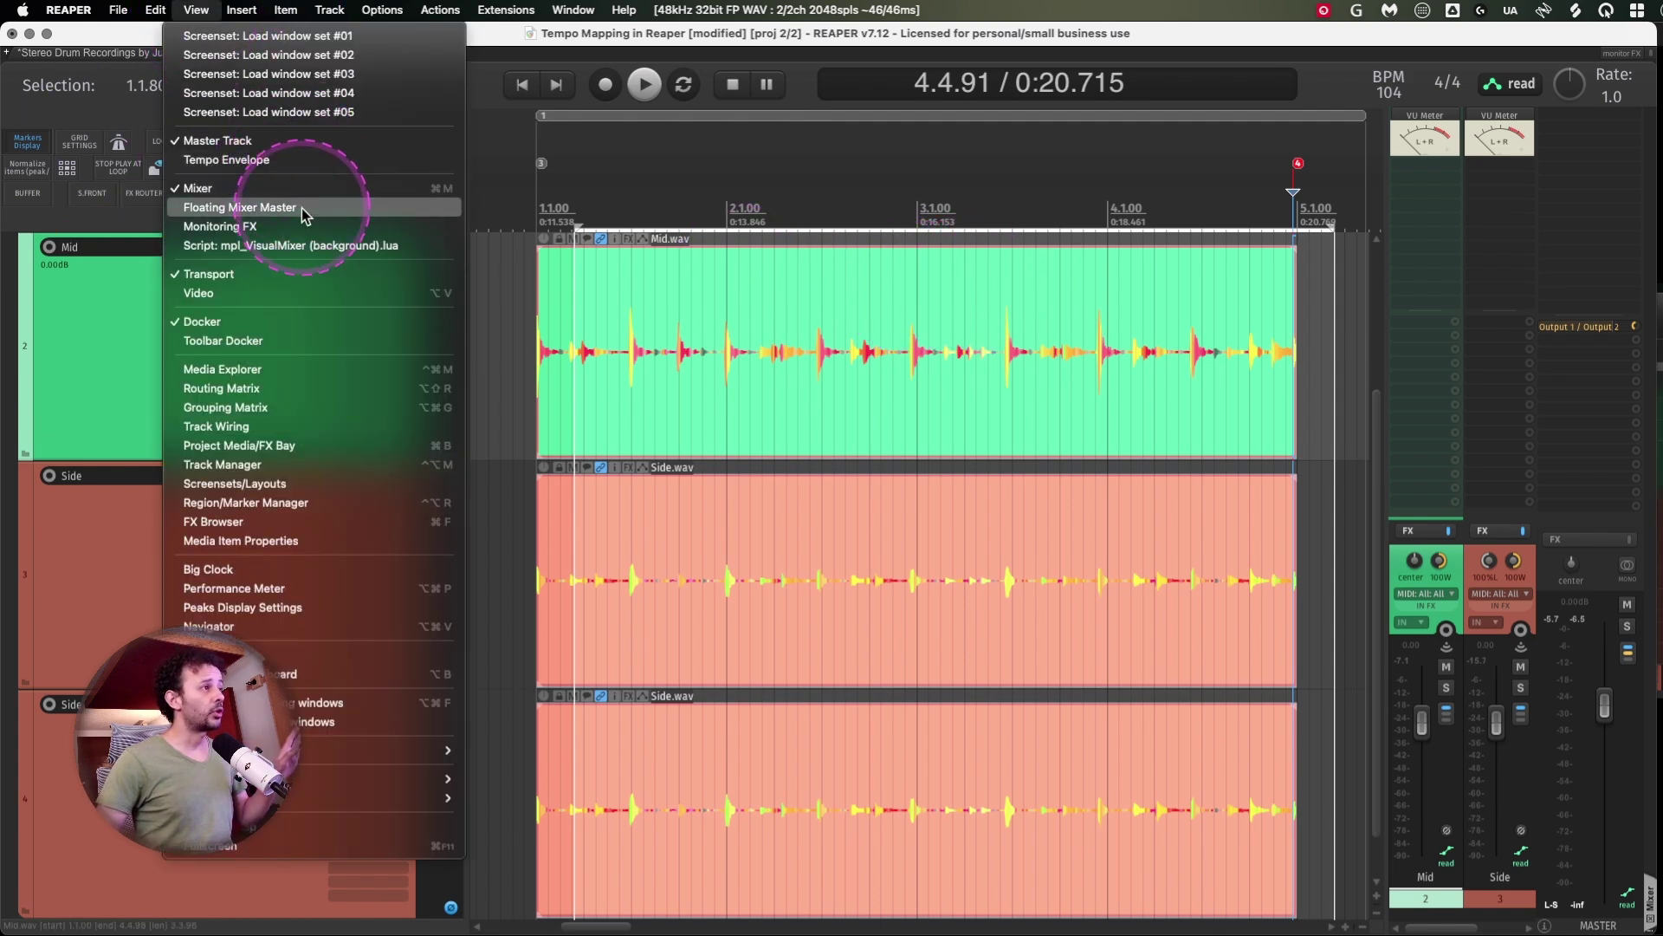
click(288, 161)
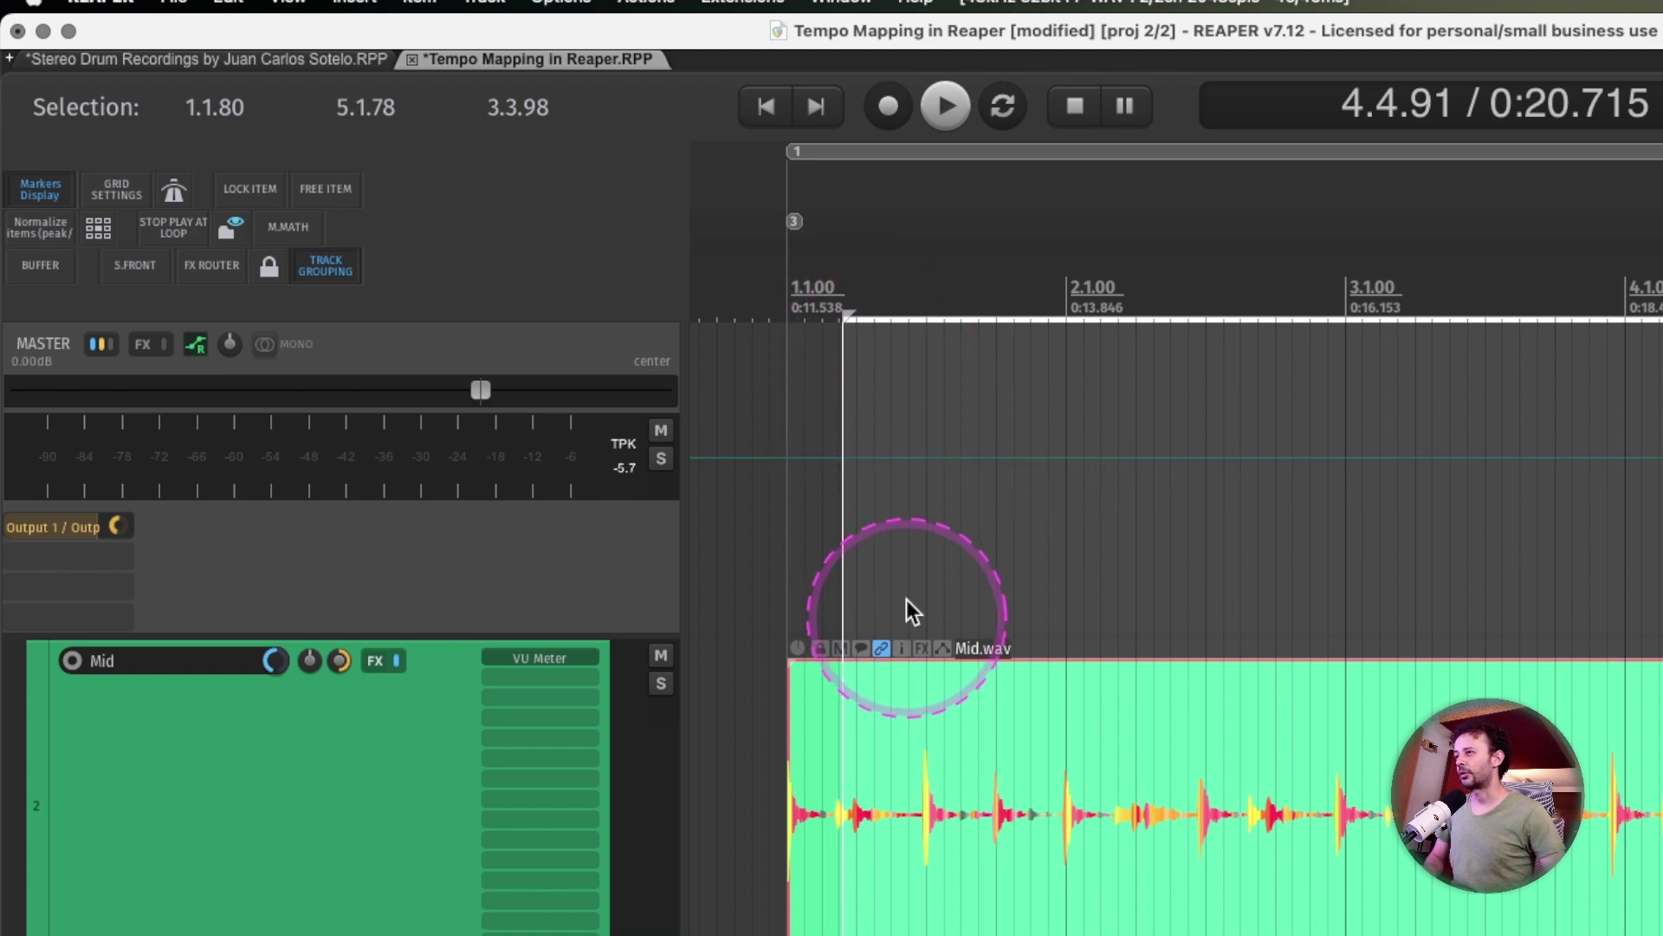
right_click(912, 459)
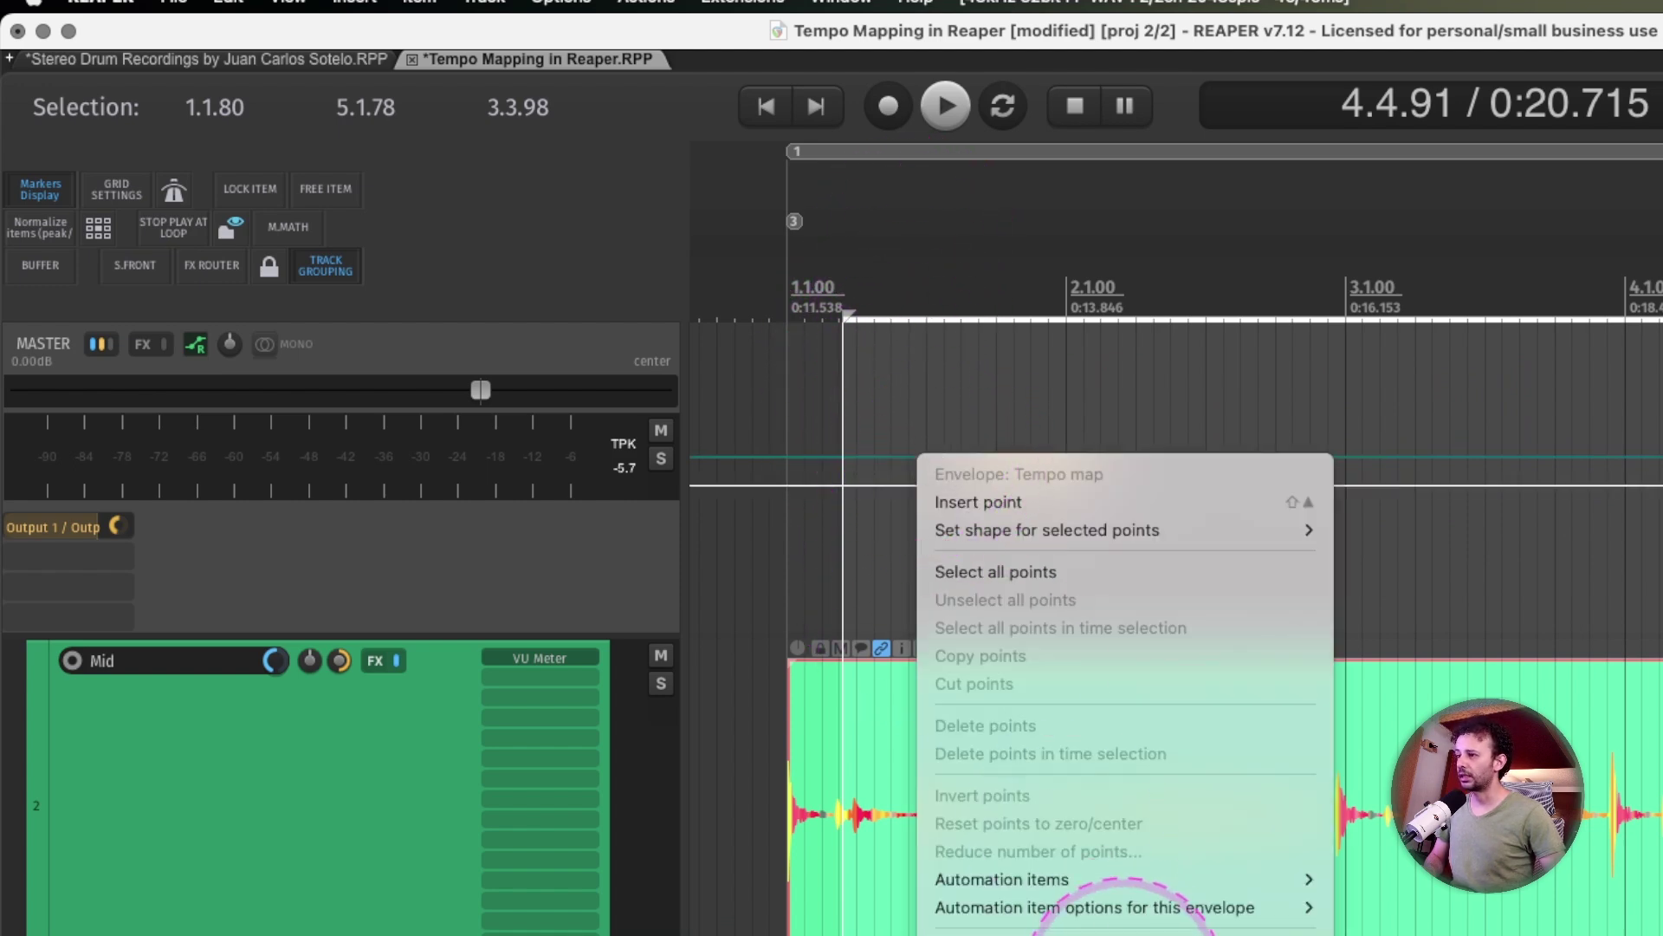
click(1074, 934)
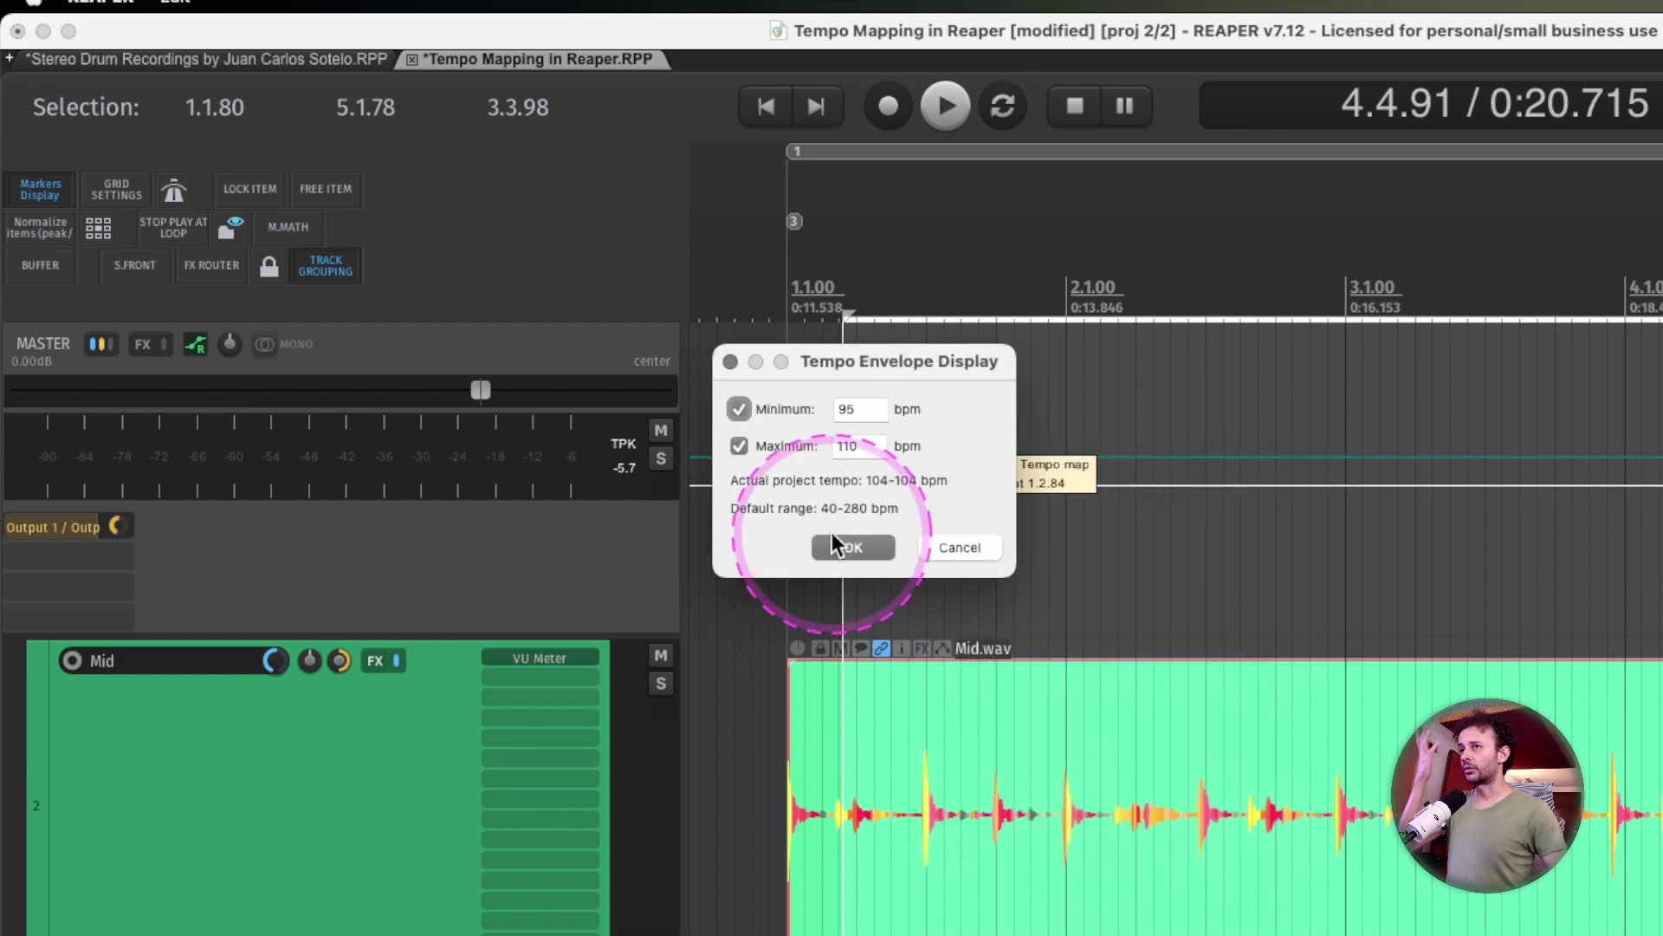
double_click(861, 407)
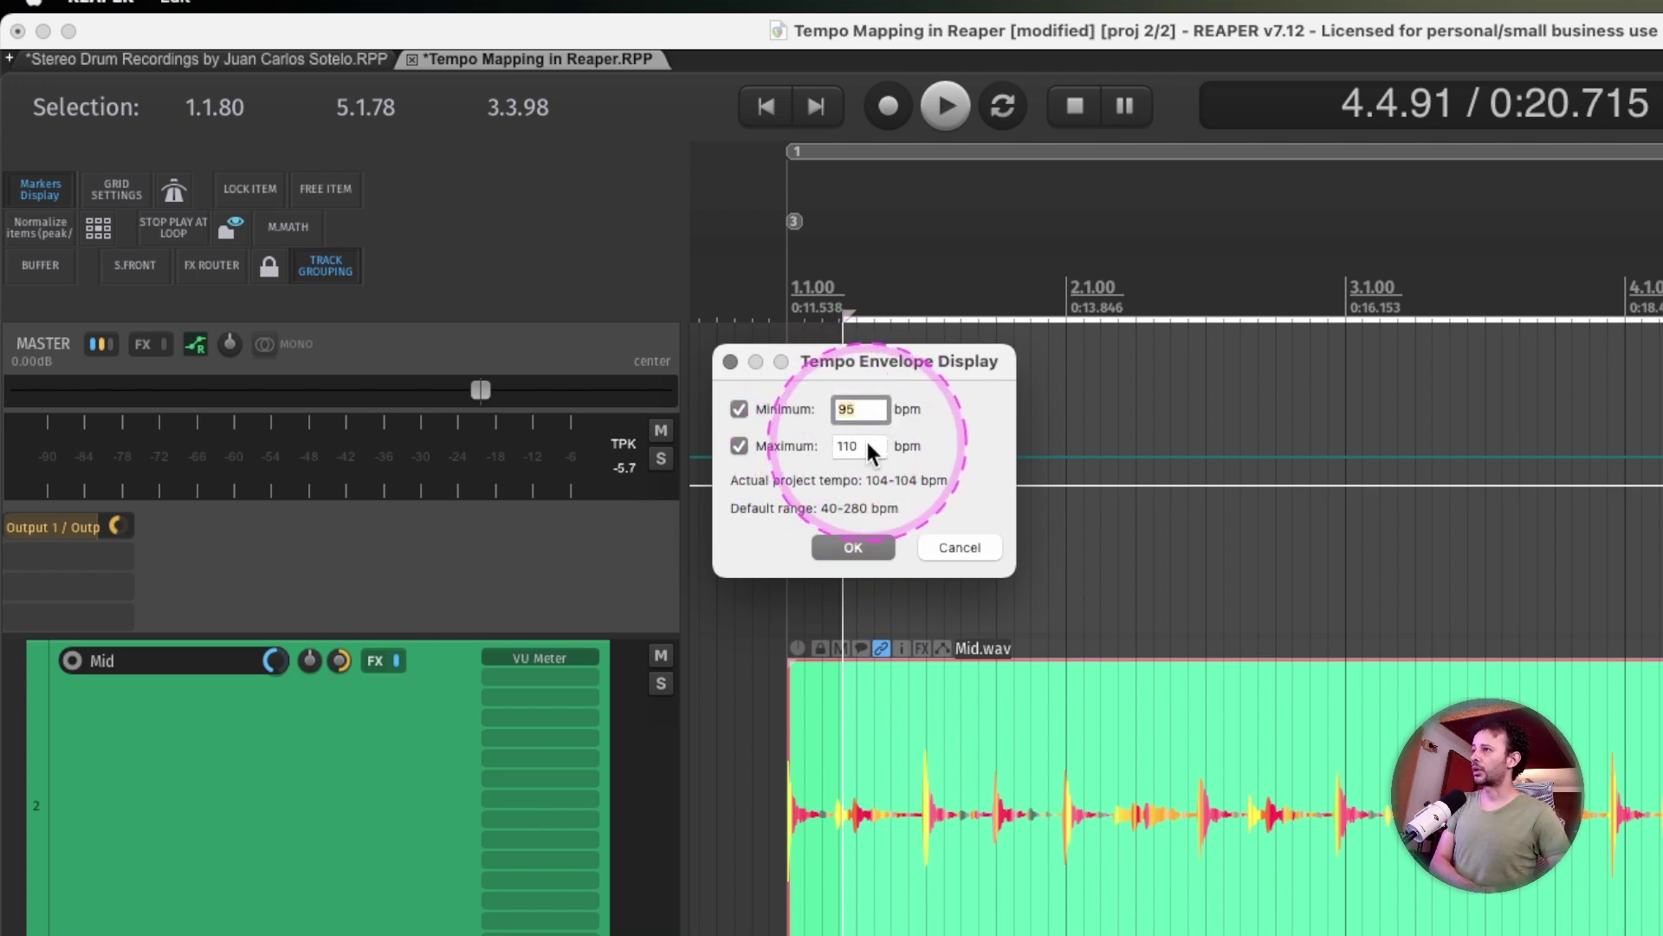
click(861, 546)
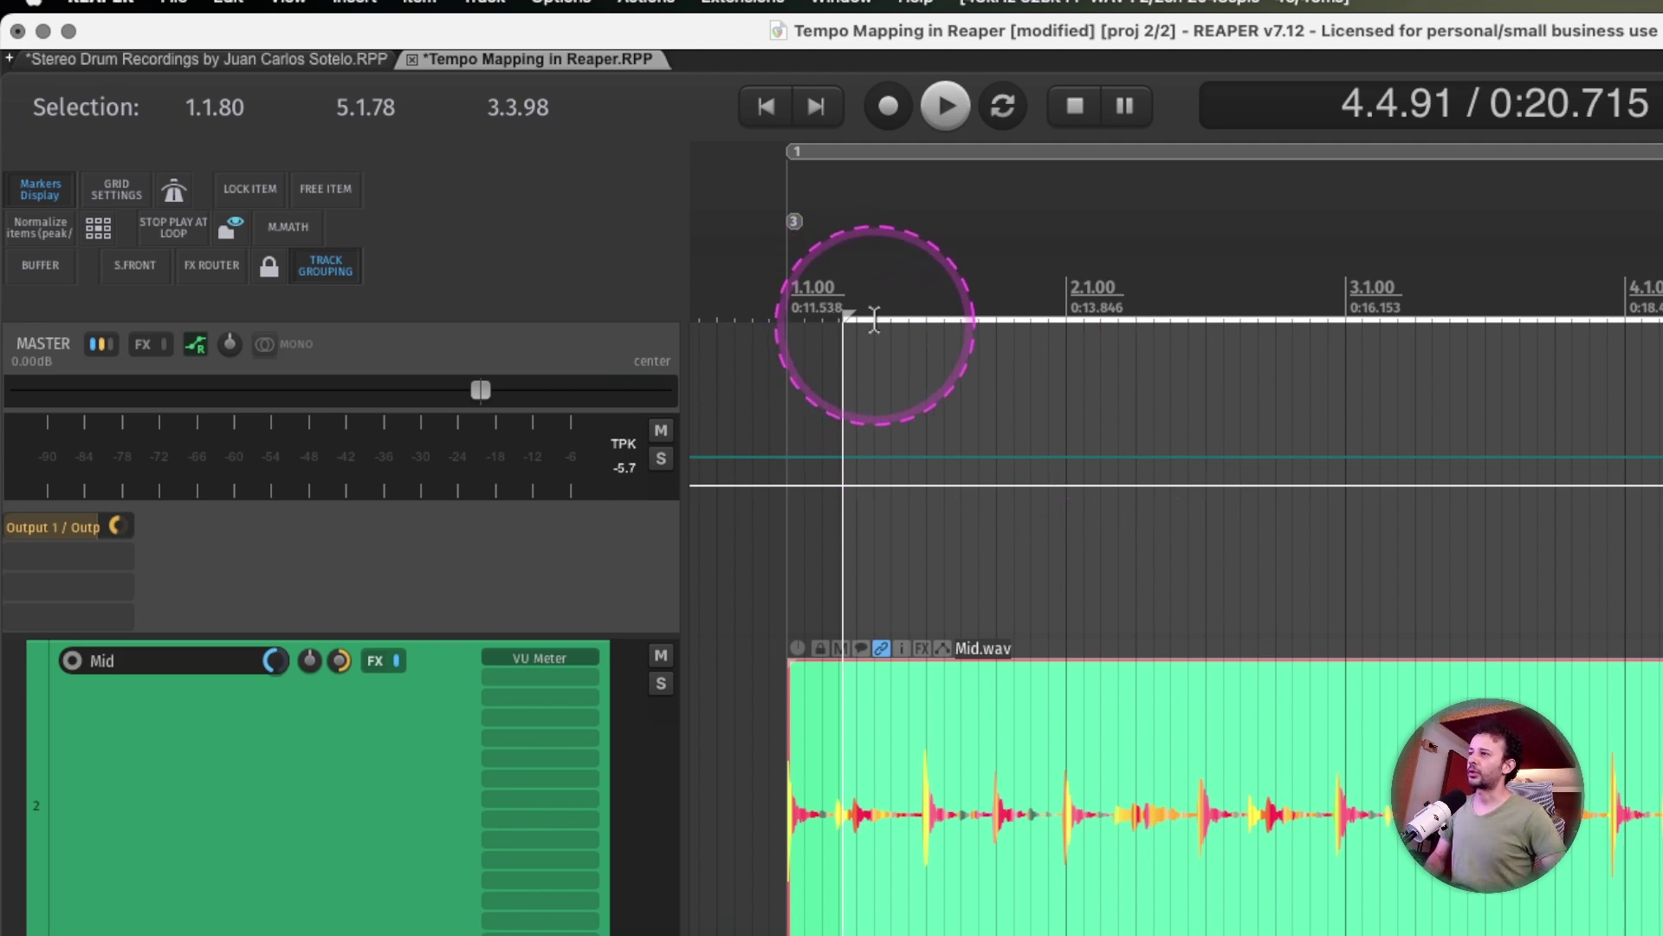
Insert tempo envelope points at 1.1.00 and at 5.1.00, the two ends of the four-bar loop
click(785, 459)
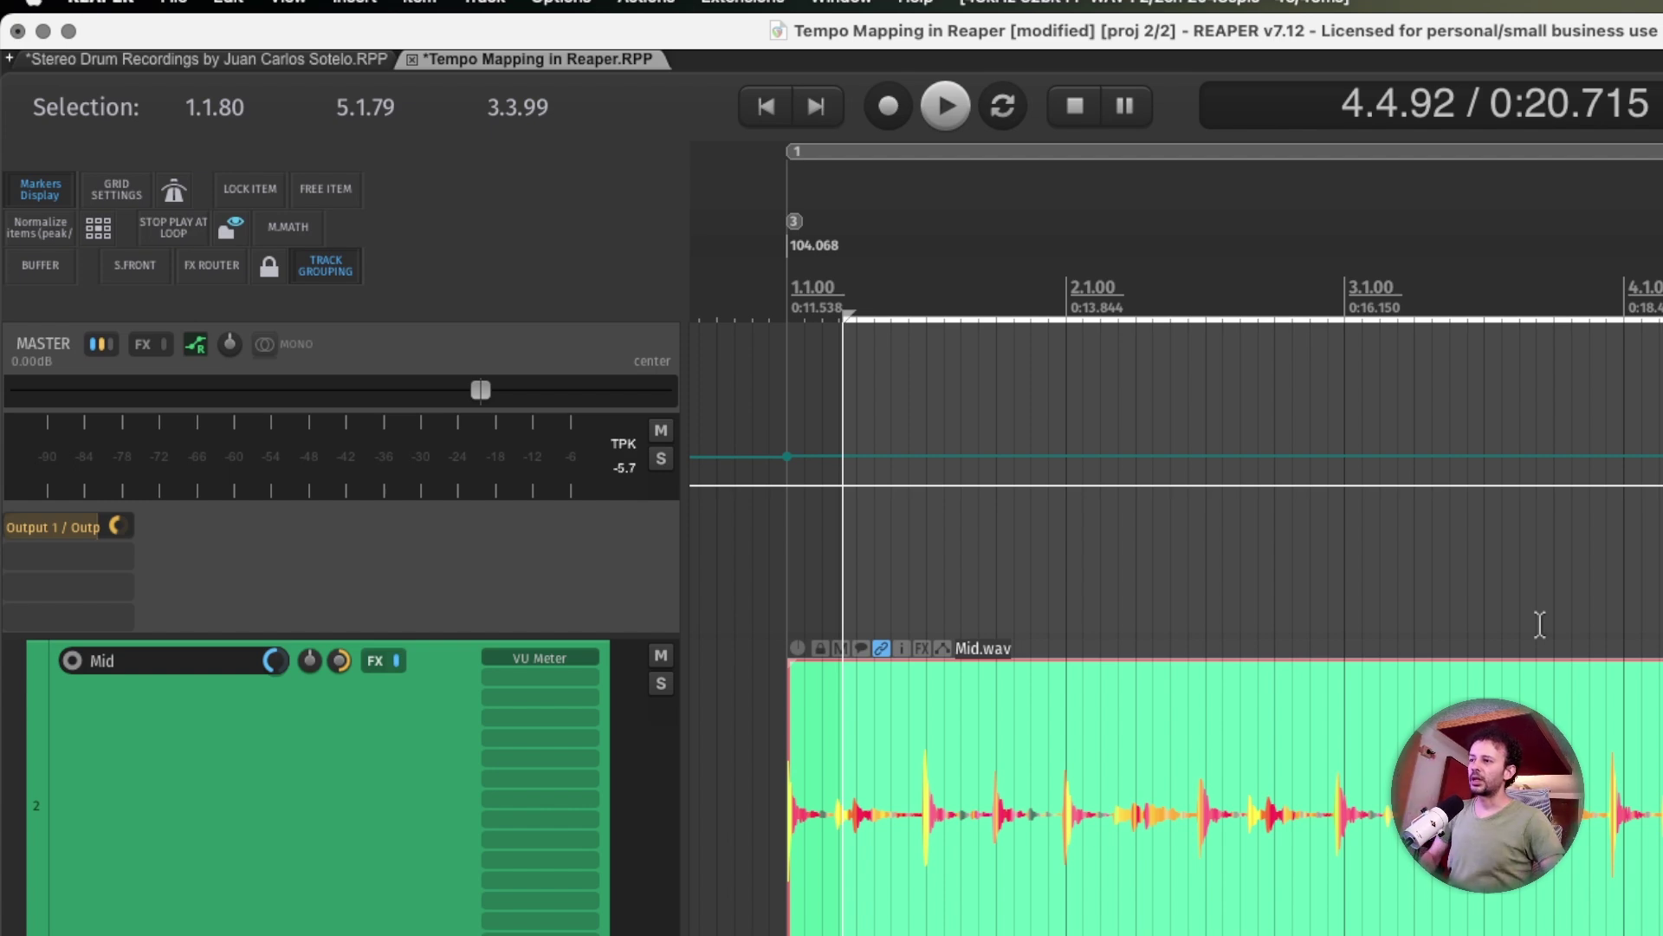
scroll(1659, 773, up, 10)
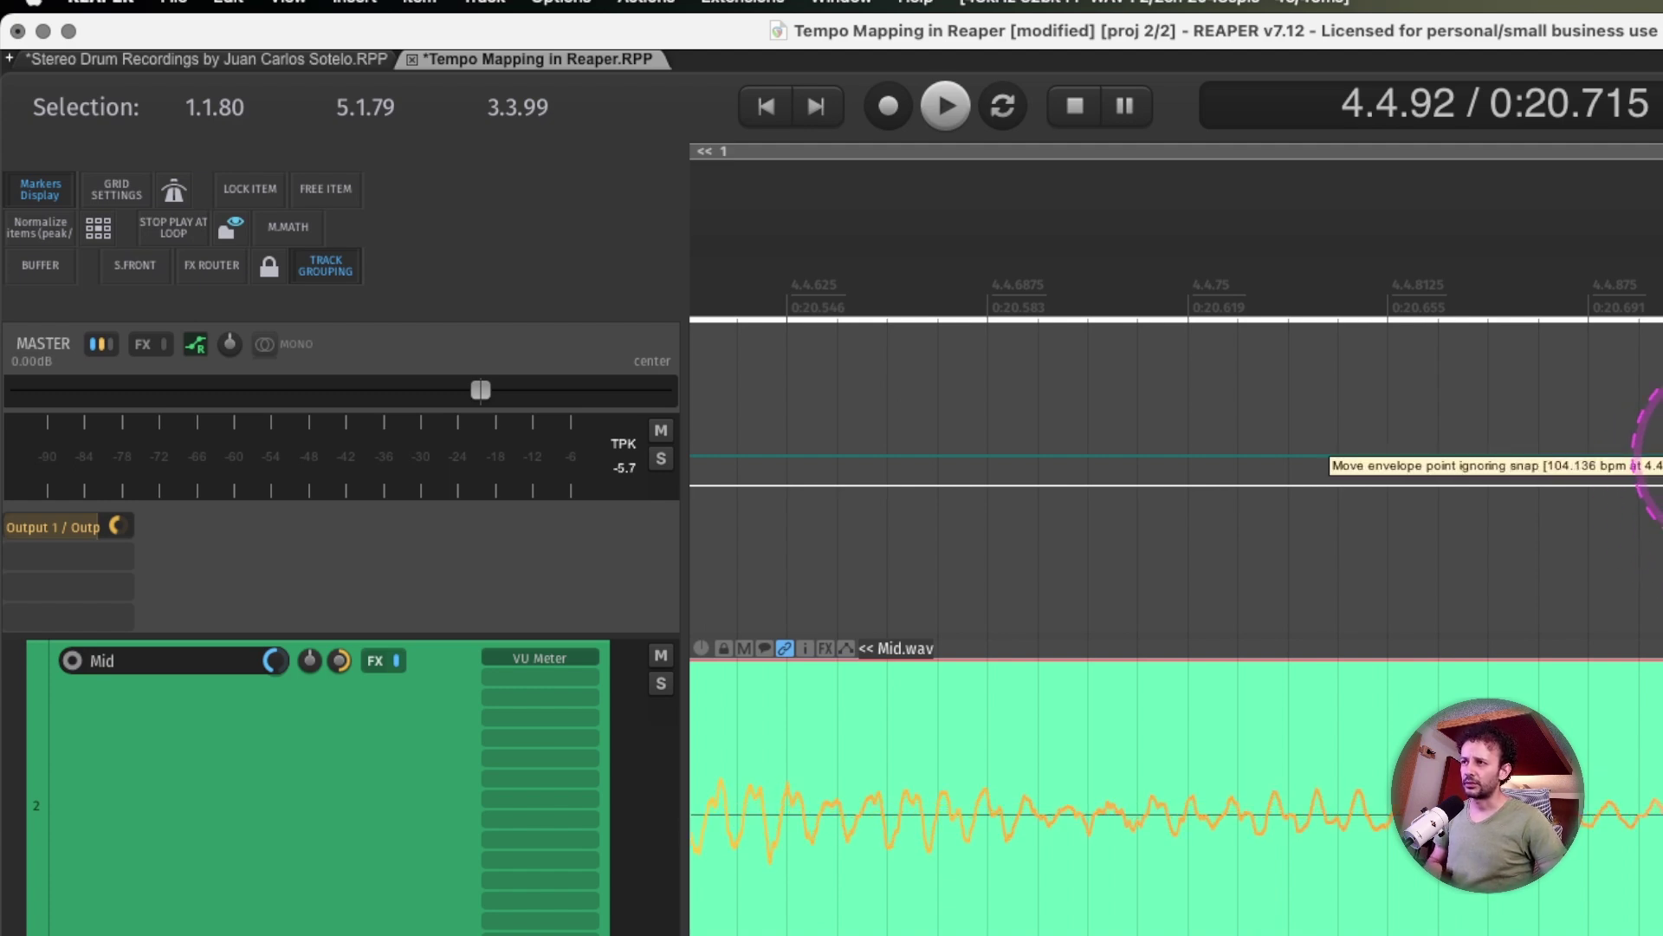
key(m)
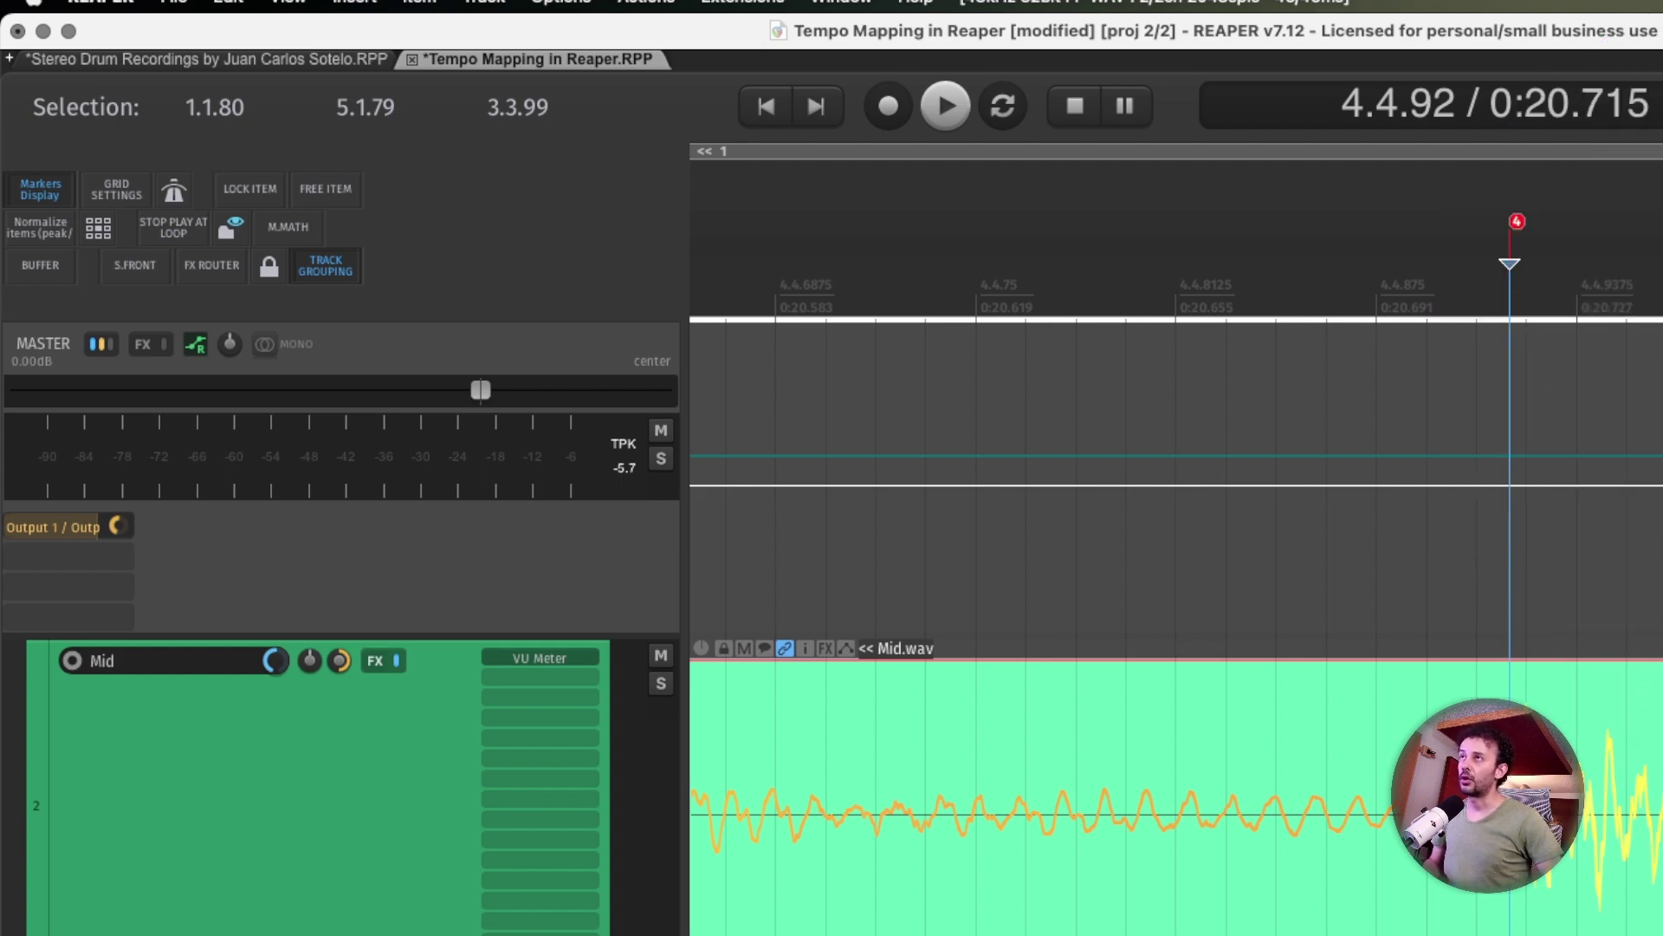
Move the 5.1.00 tempo marker back onto red marker 4 at 0:20.715 and check the drum hits against the grid
drag(1662, 245, 1531, 242)
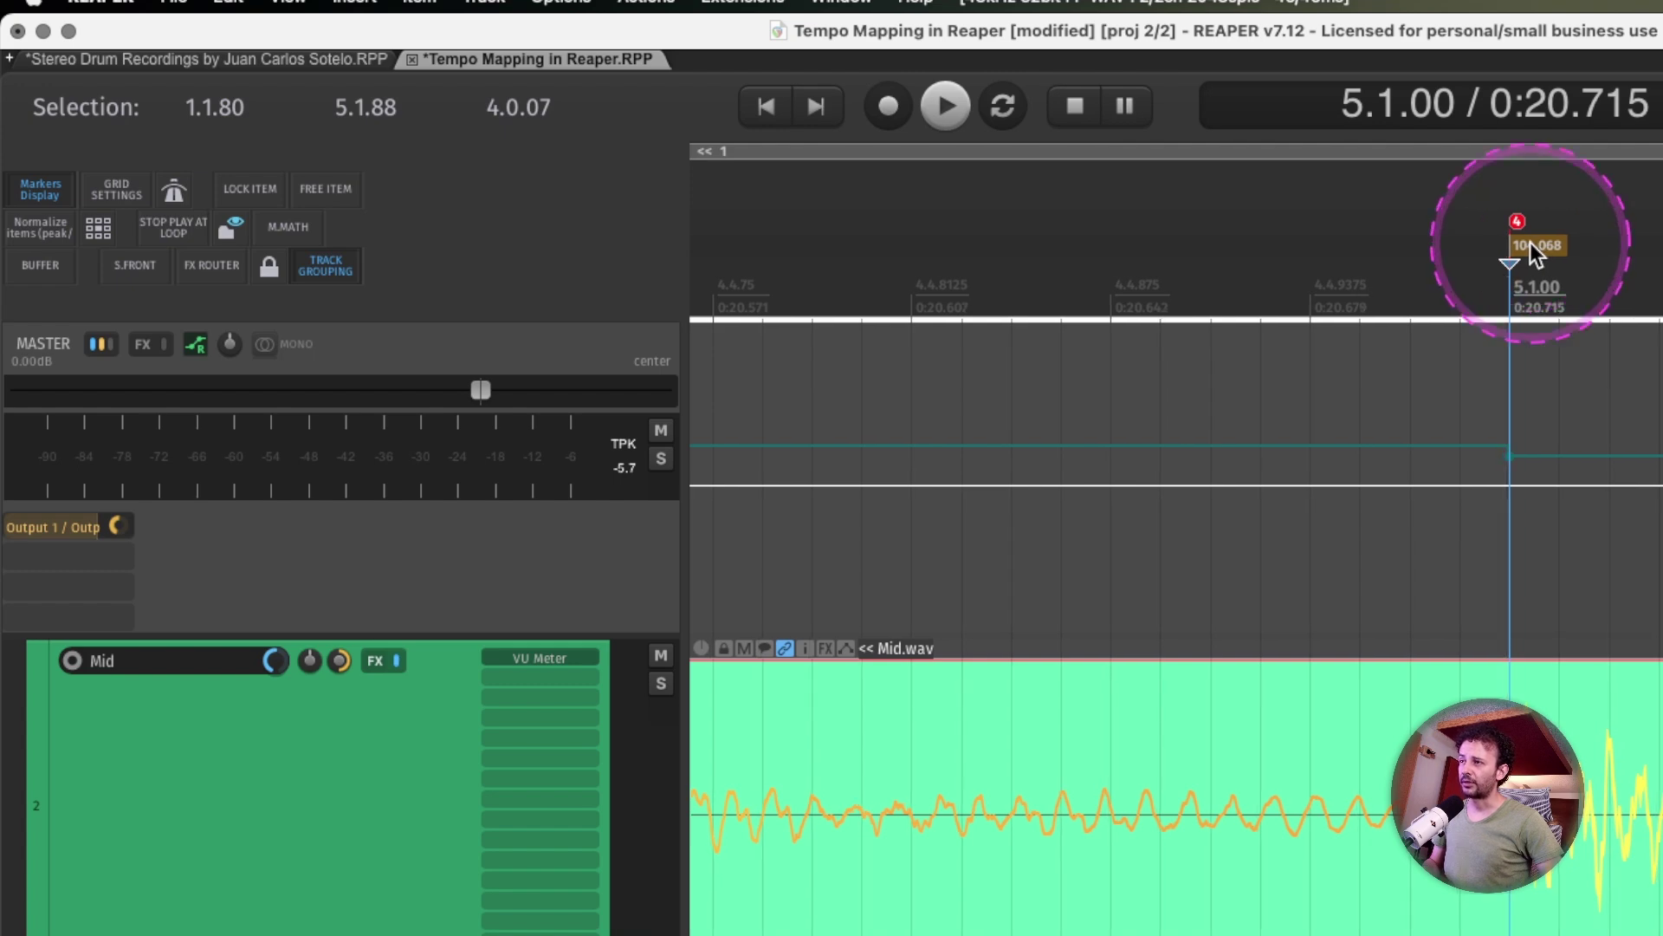
scroll(1344, 555, down, 10)
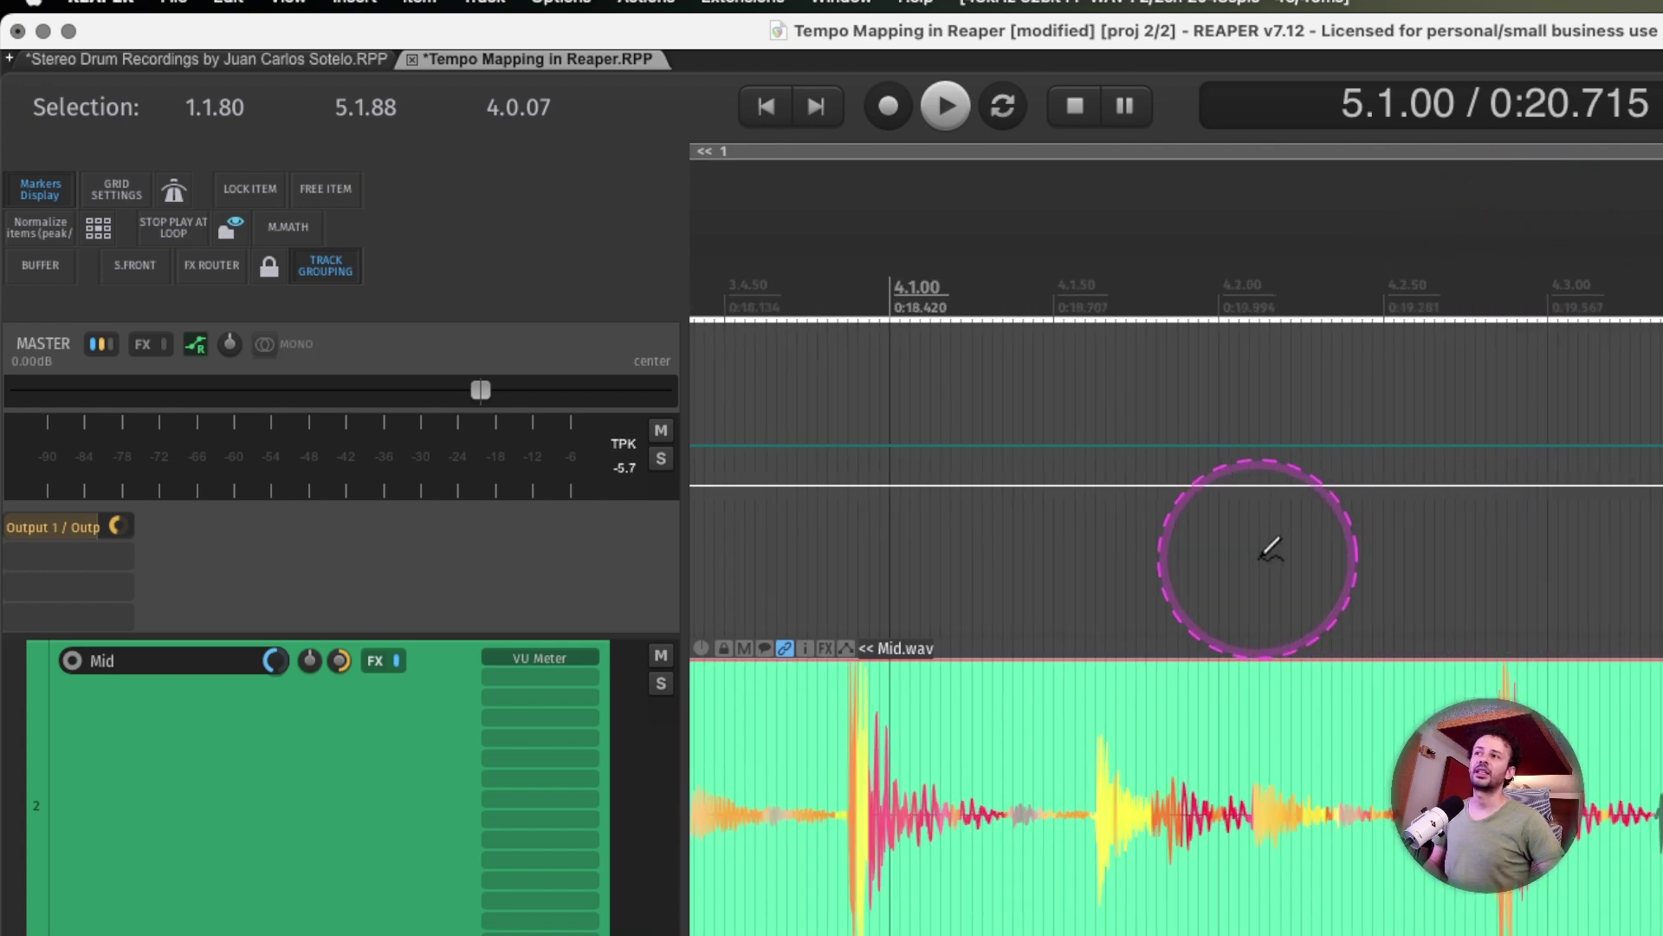
scroll(1260, 556, down, 5)
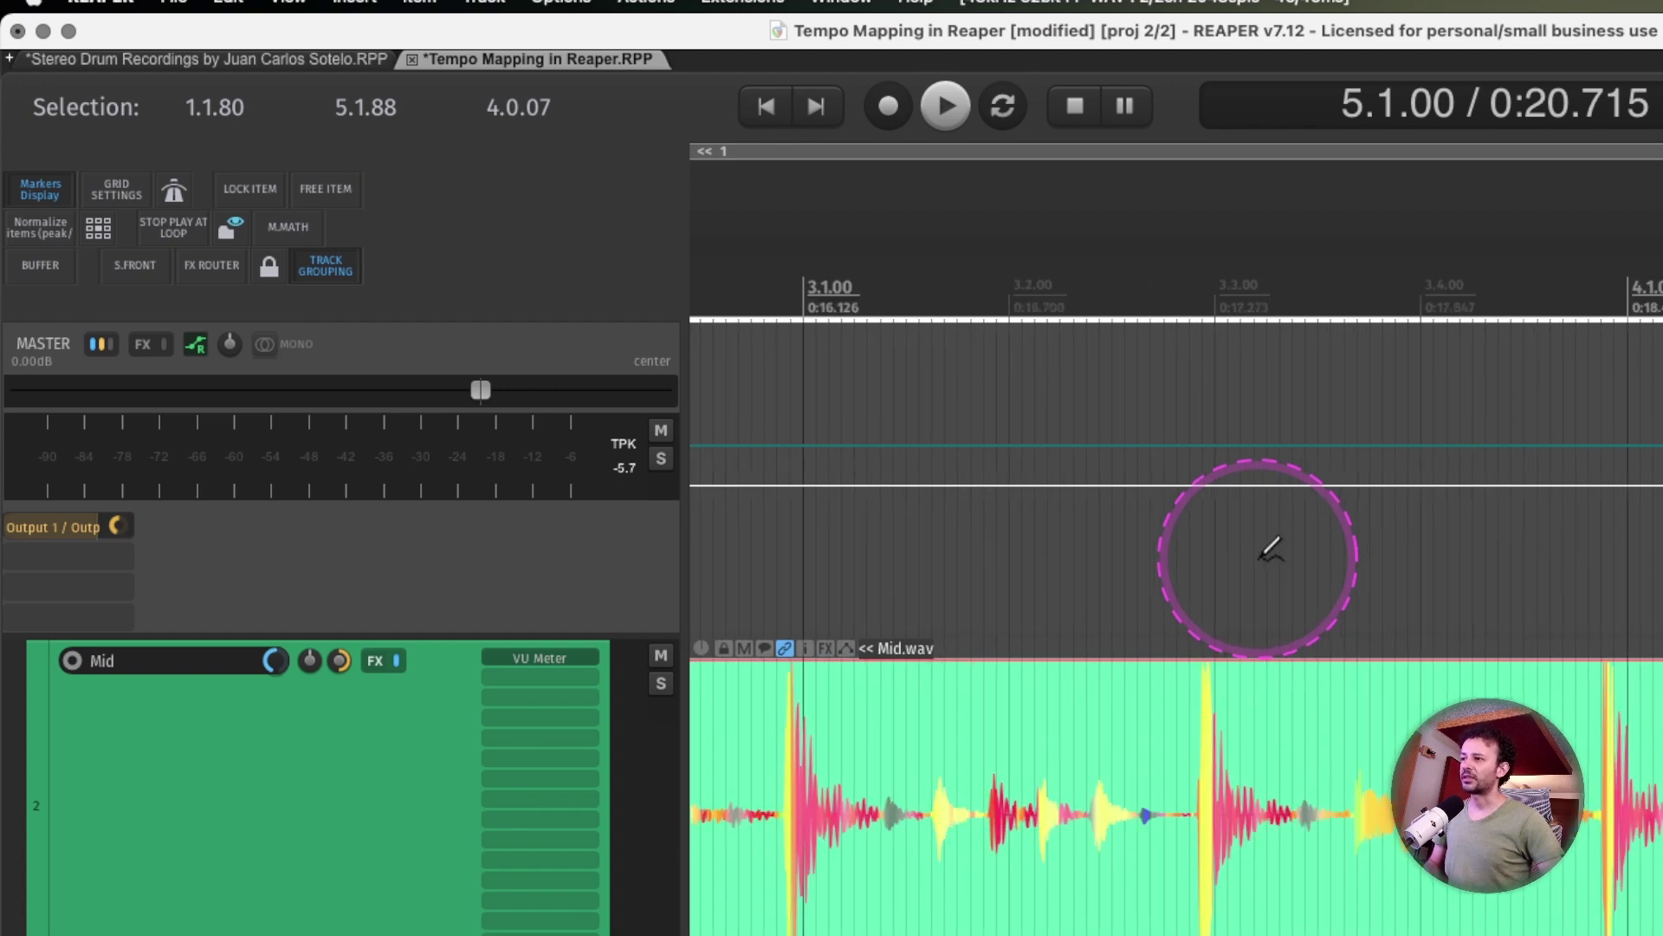
scroll(1263, 555, down, 5)
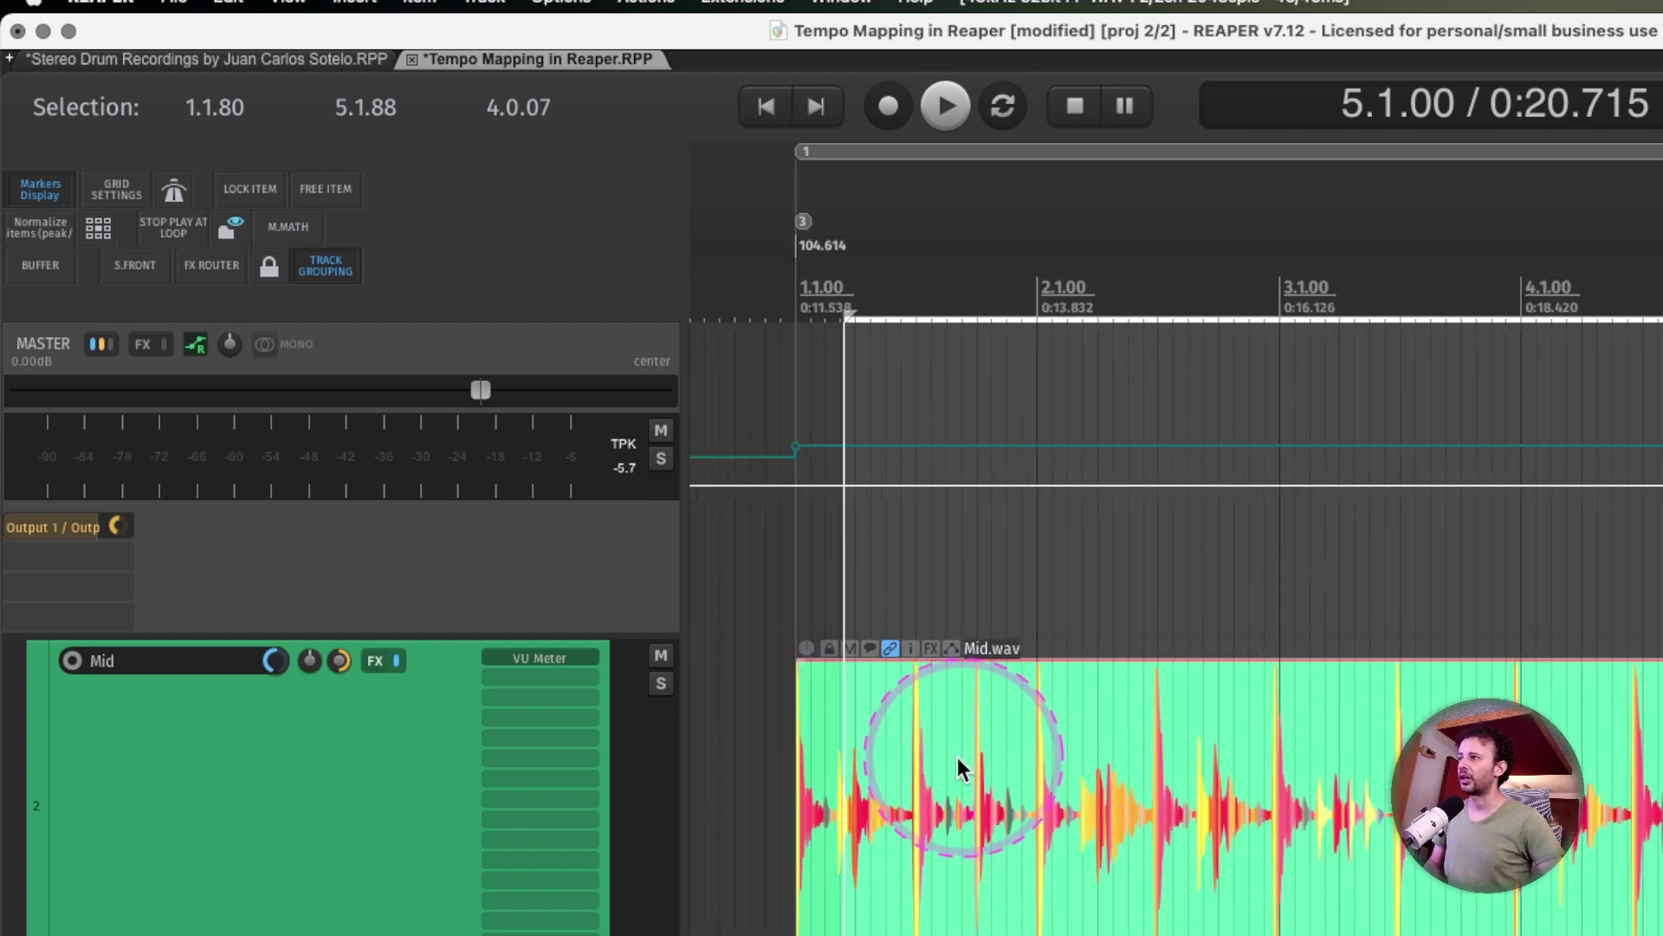
Insert a tempo envelope point at 3.1.00 and move its tempo marker back onto the drum hit at 0:16.076
scroll(970, 736, up, 2)
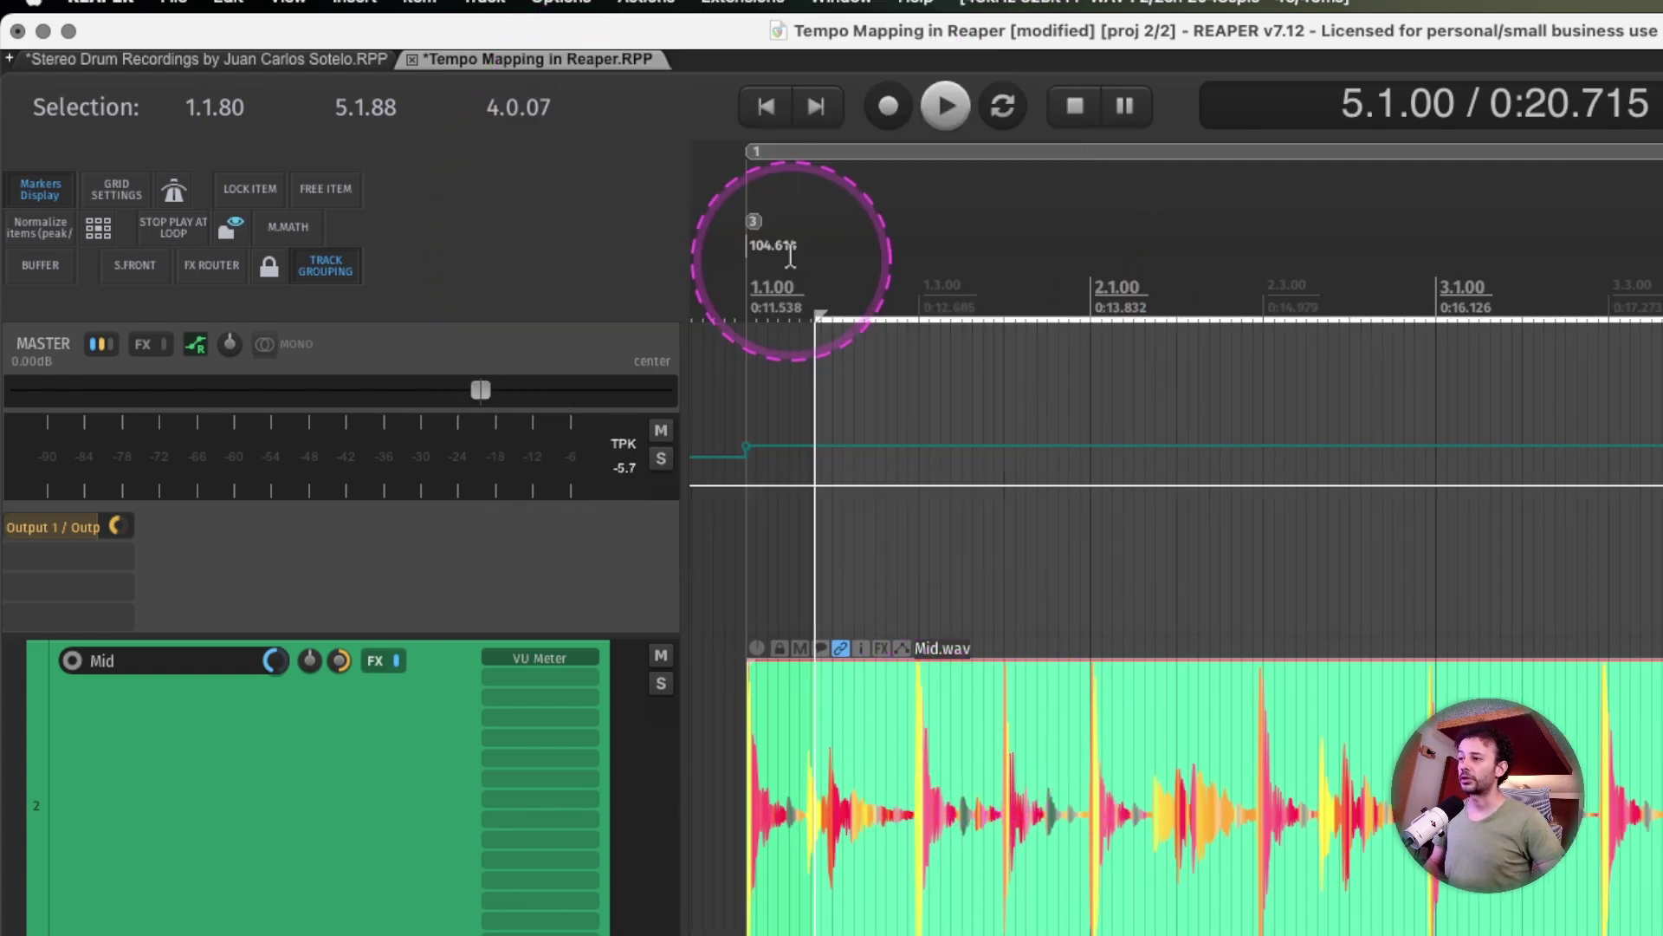
scroll(1485, 725, up, 3)
scroll(1473, 727, up, 3)
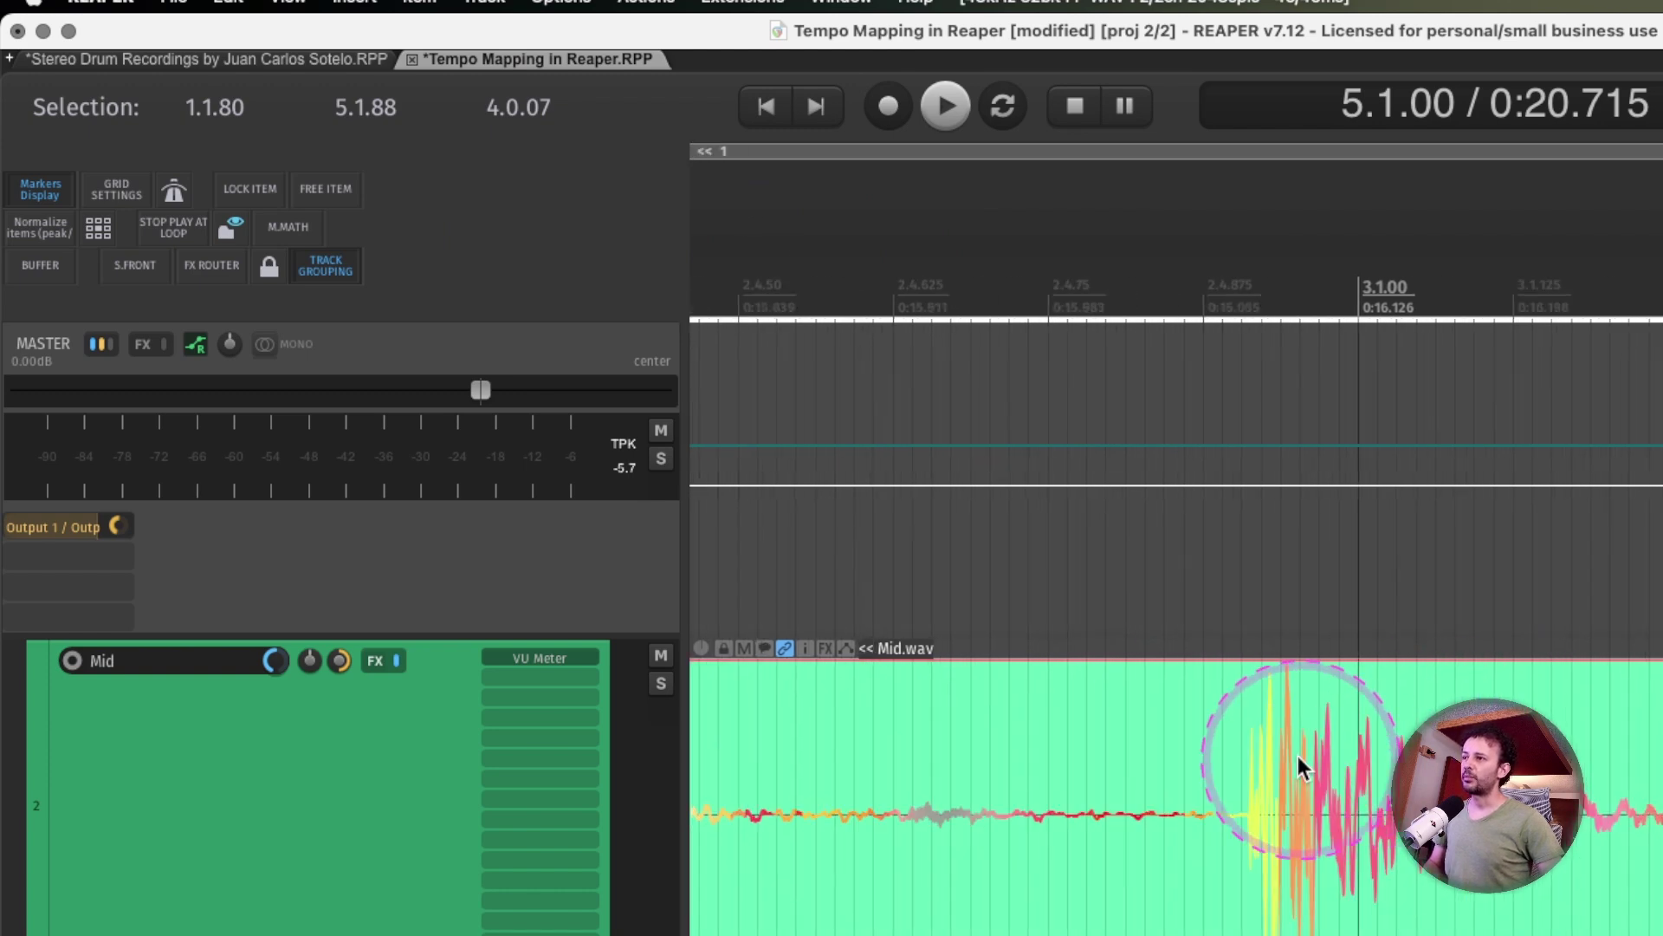
scroll(1232, 680, up, 2)
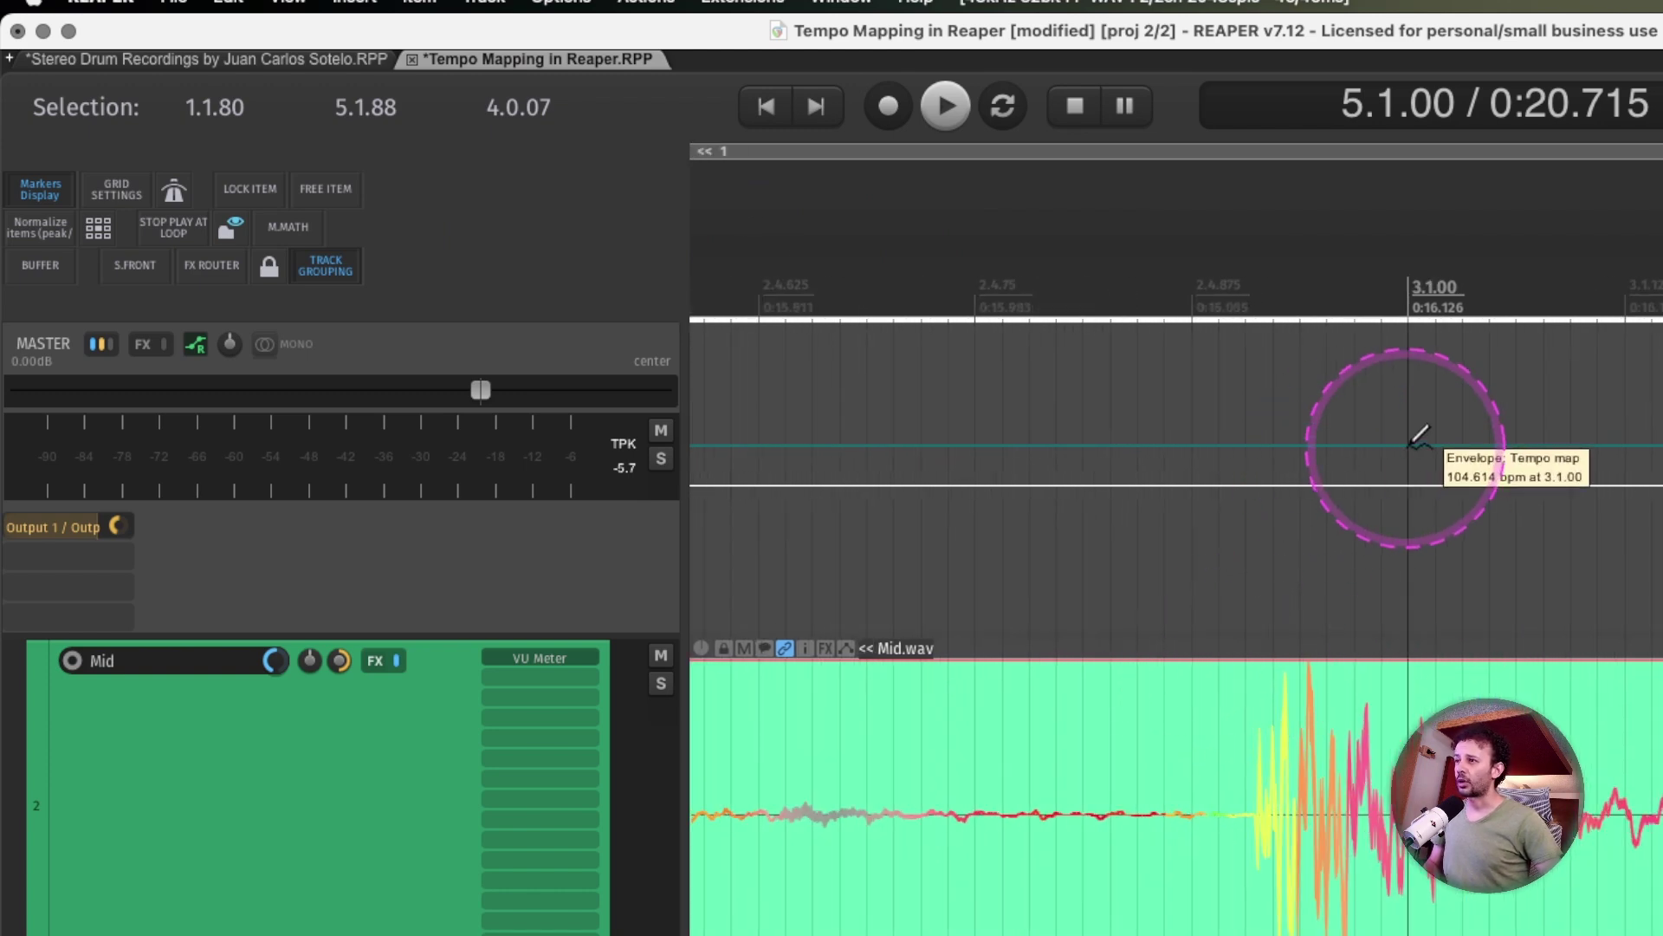
click(1408, 447)
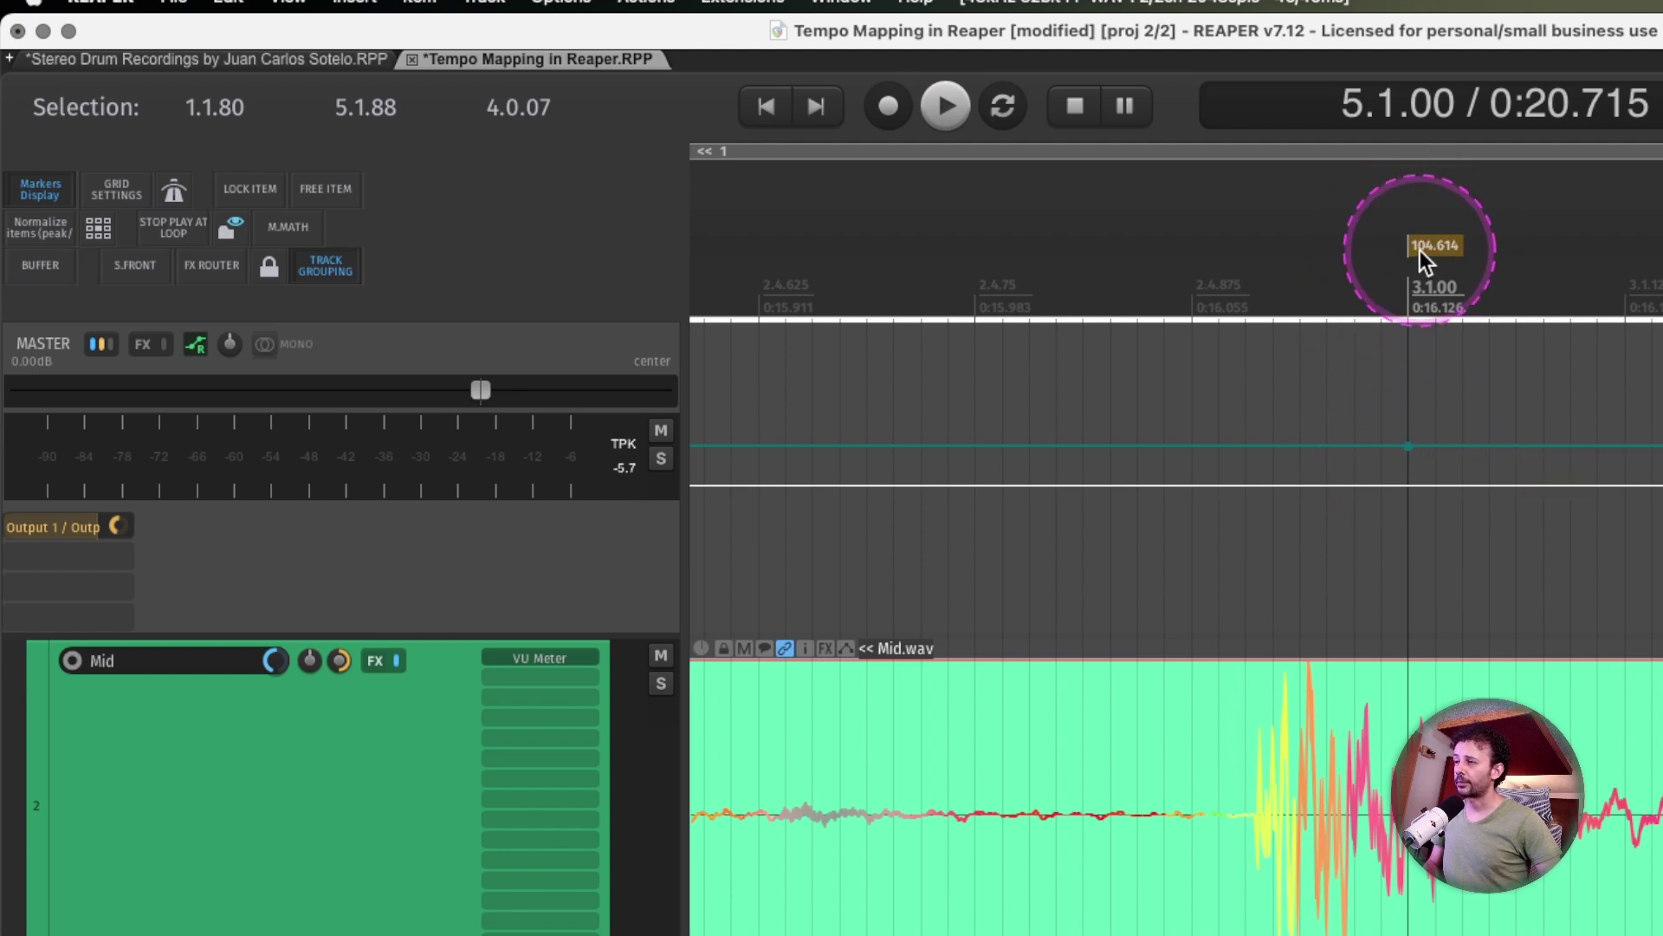
drag(1420, 253, 1266, 248)
scroll(1268, 662, down, 5)
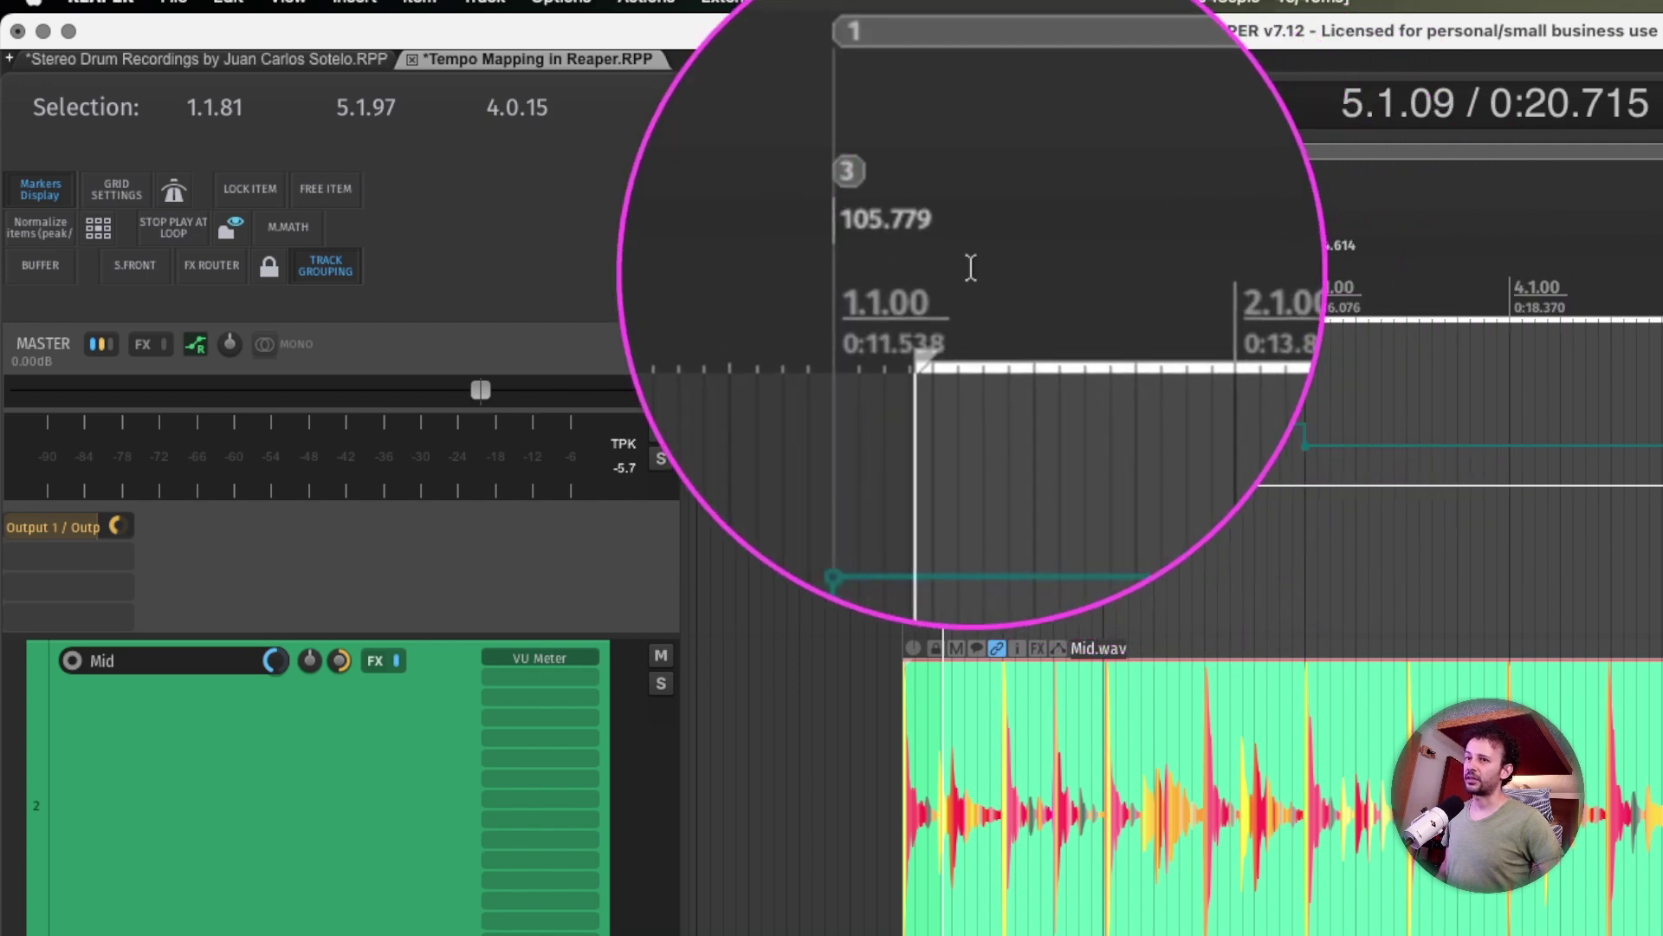
Set the time selection to region 1, insert a tempo point at 2.1.00 and move it onto the drum hit at 0:13.826
double_click(1269, 282)
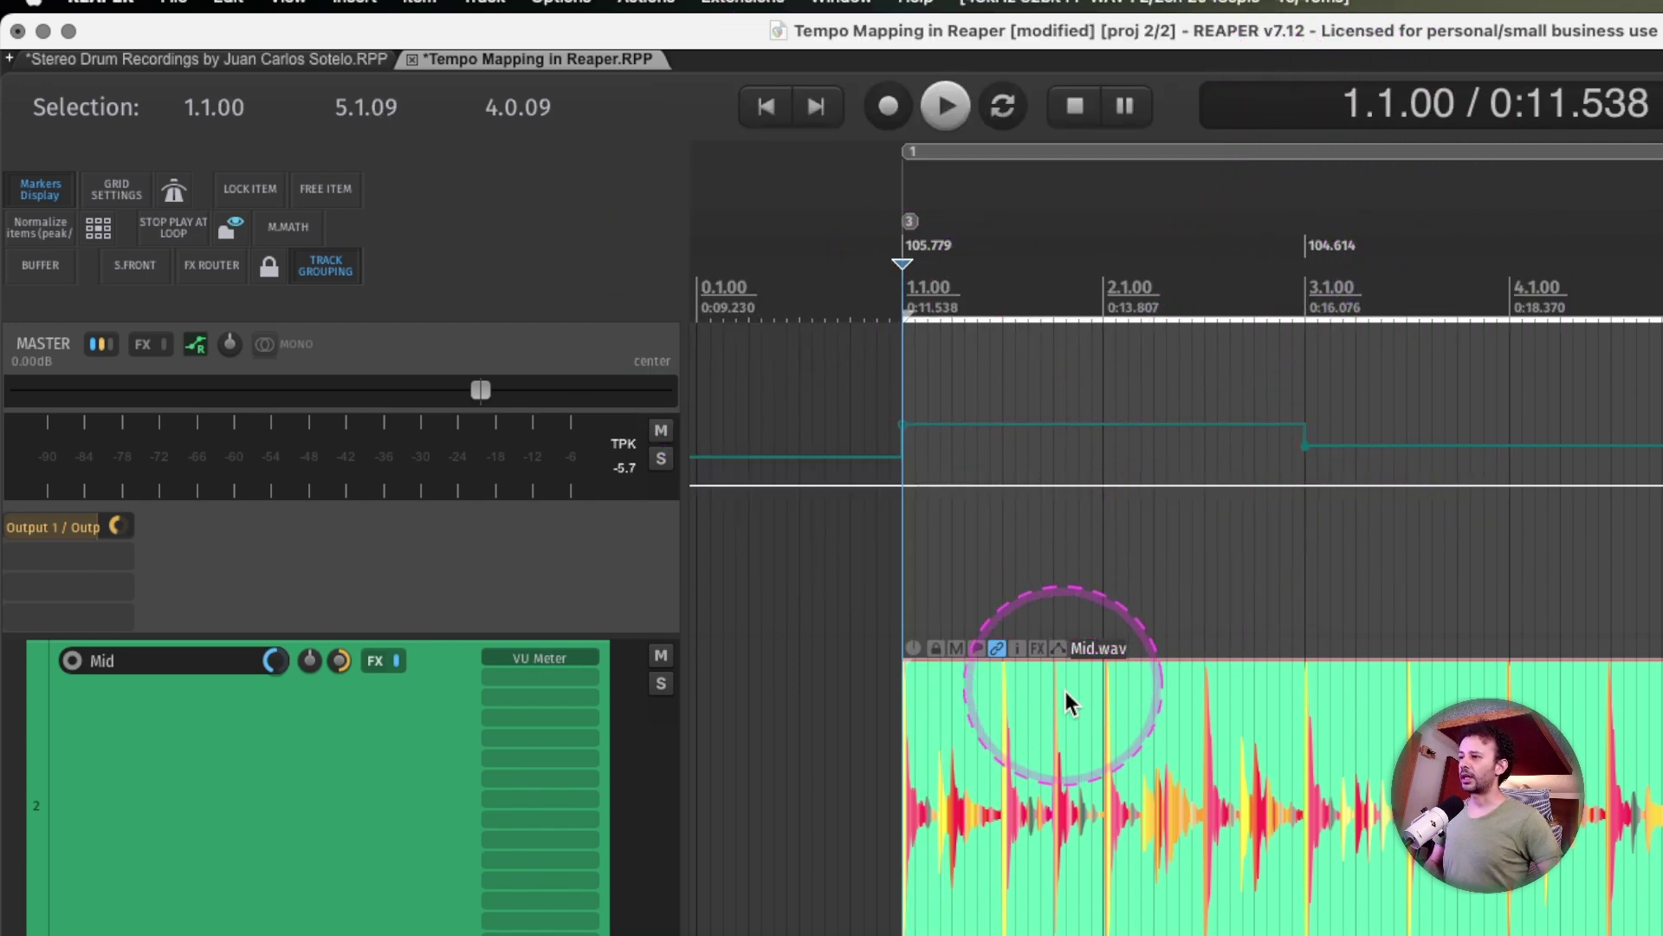
scroll(1074, 787, up, 5)
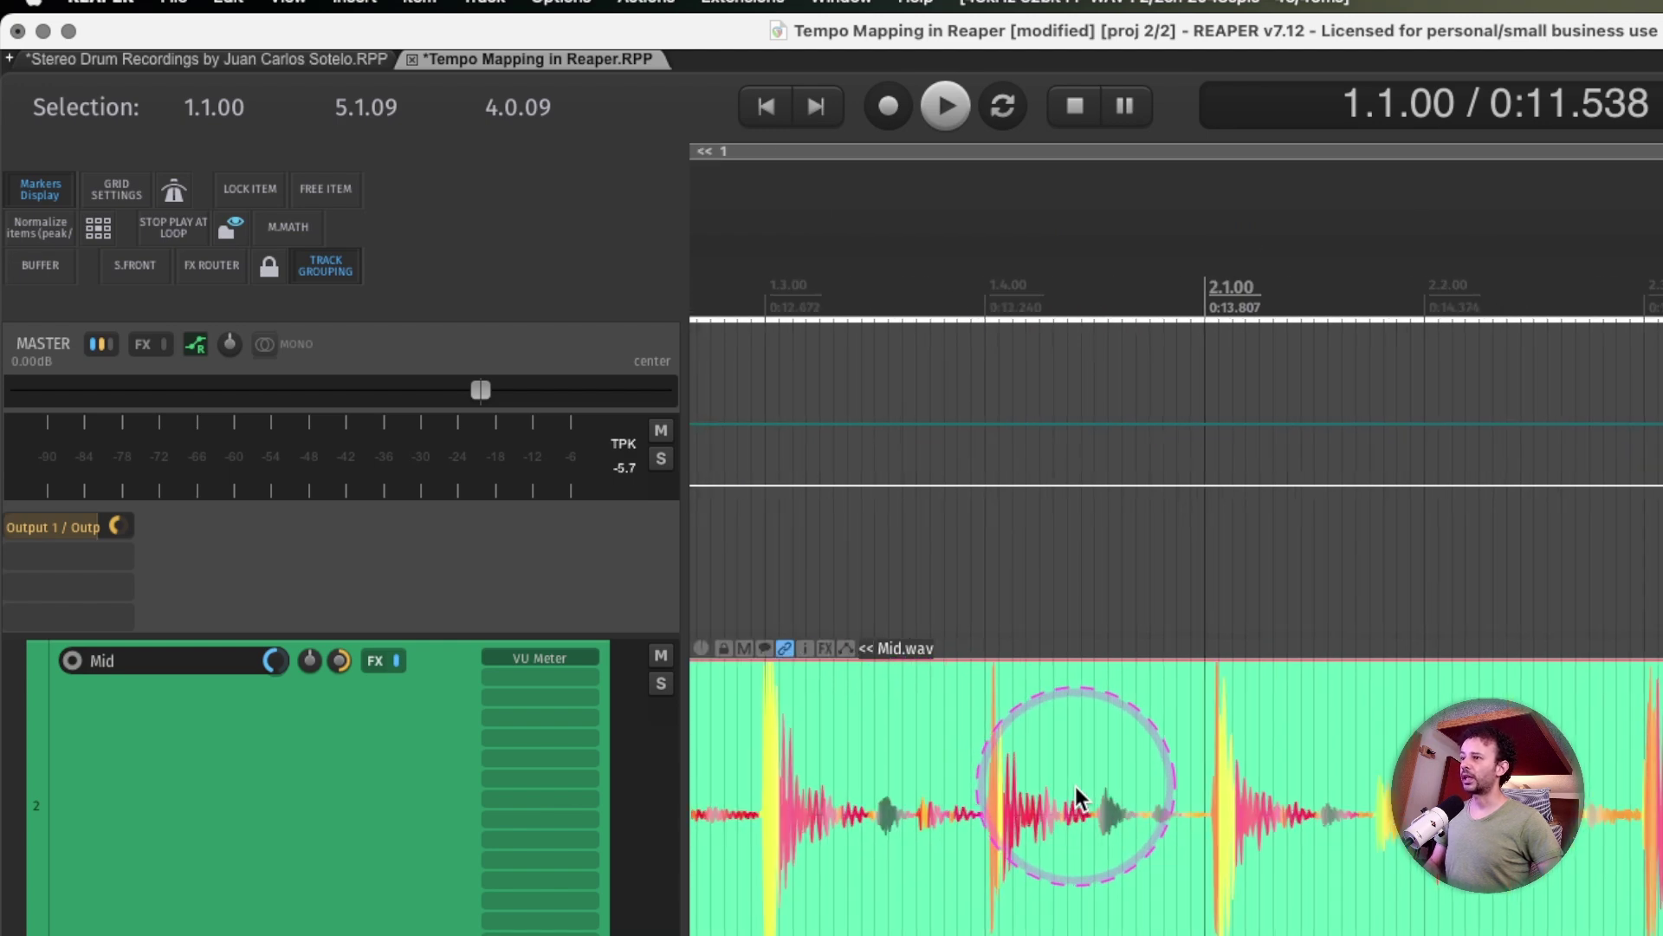
scroll(1074, 786, up, 3)
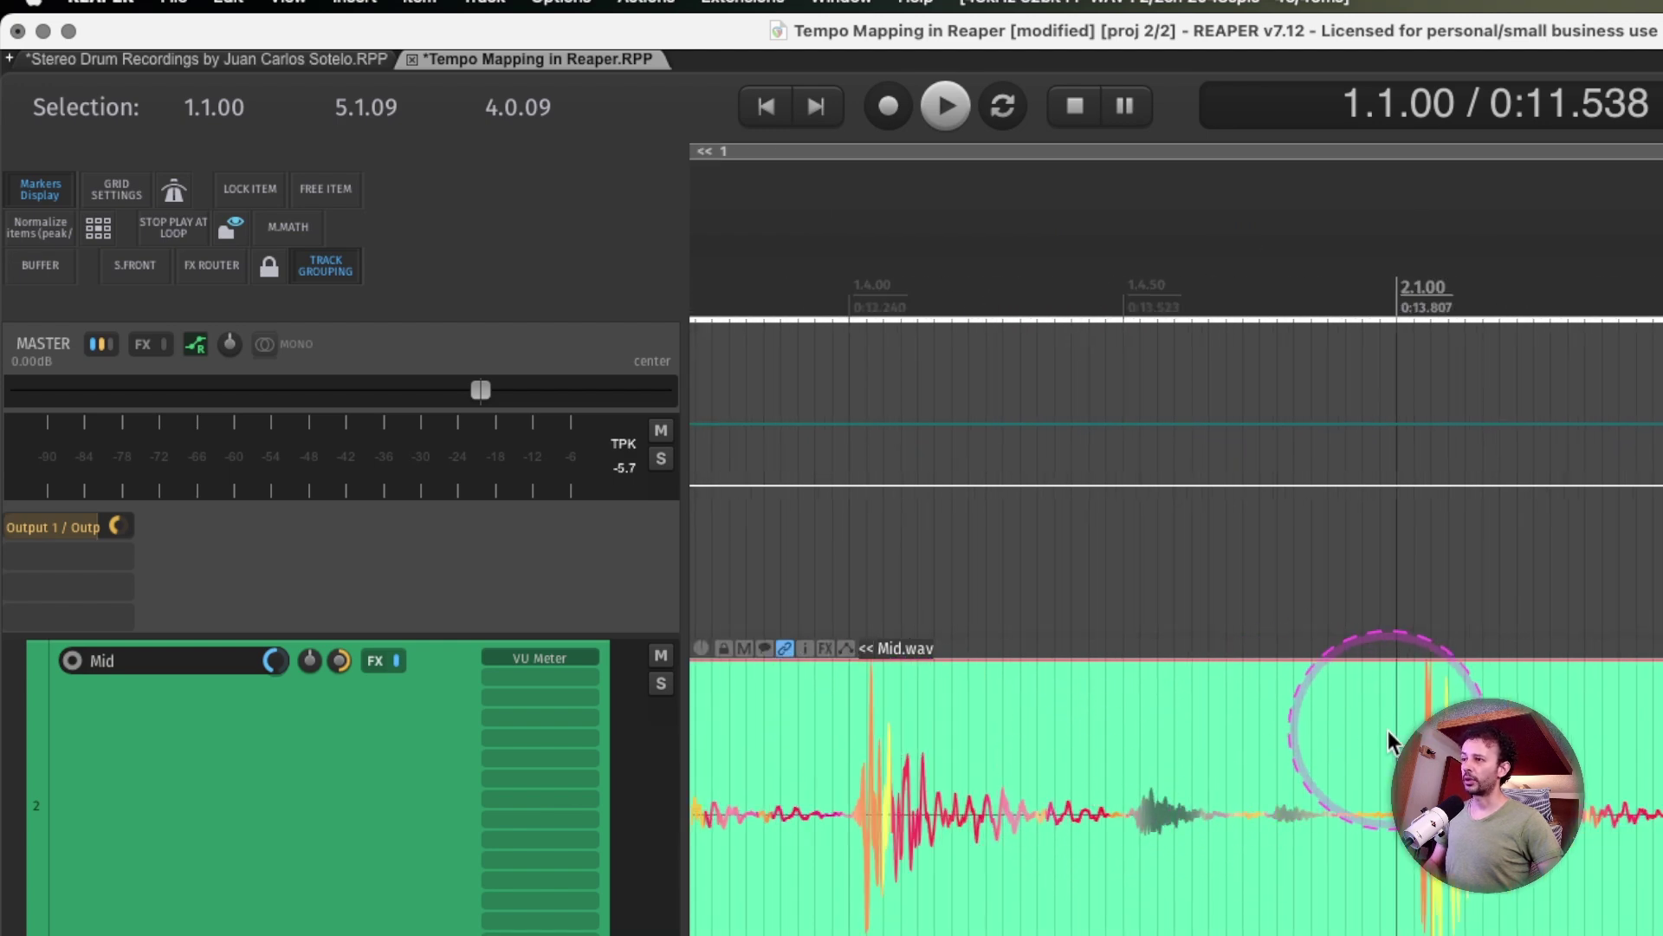
click(1395, 423)
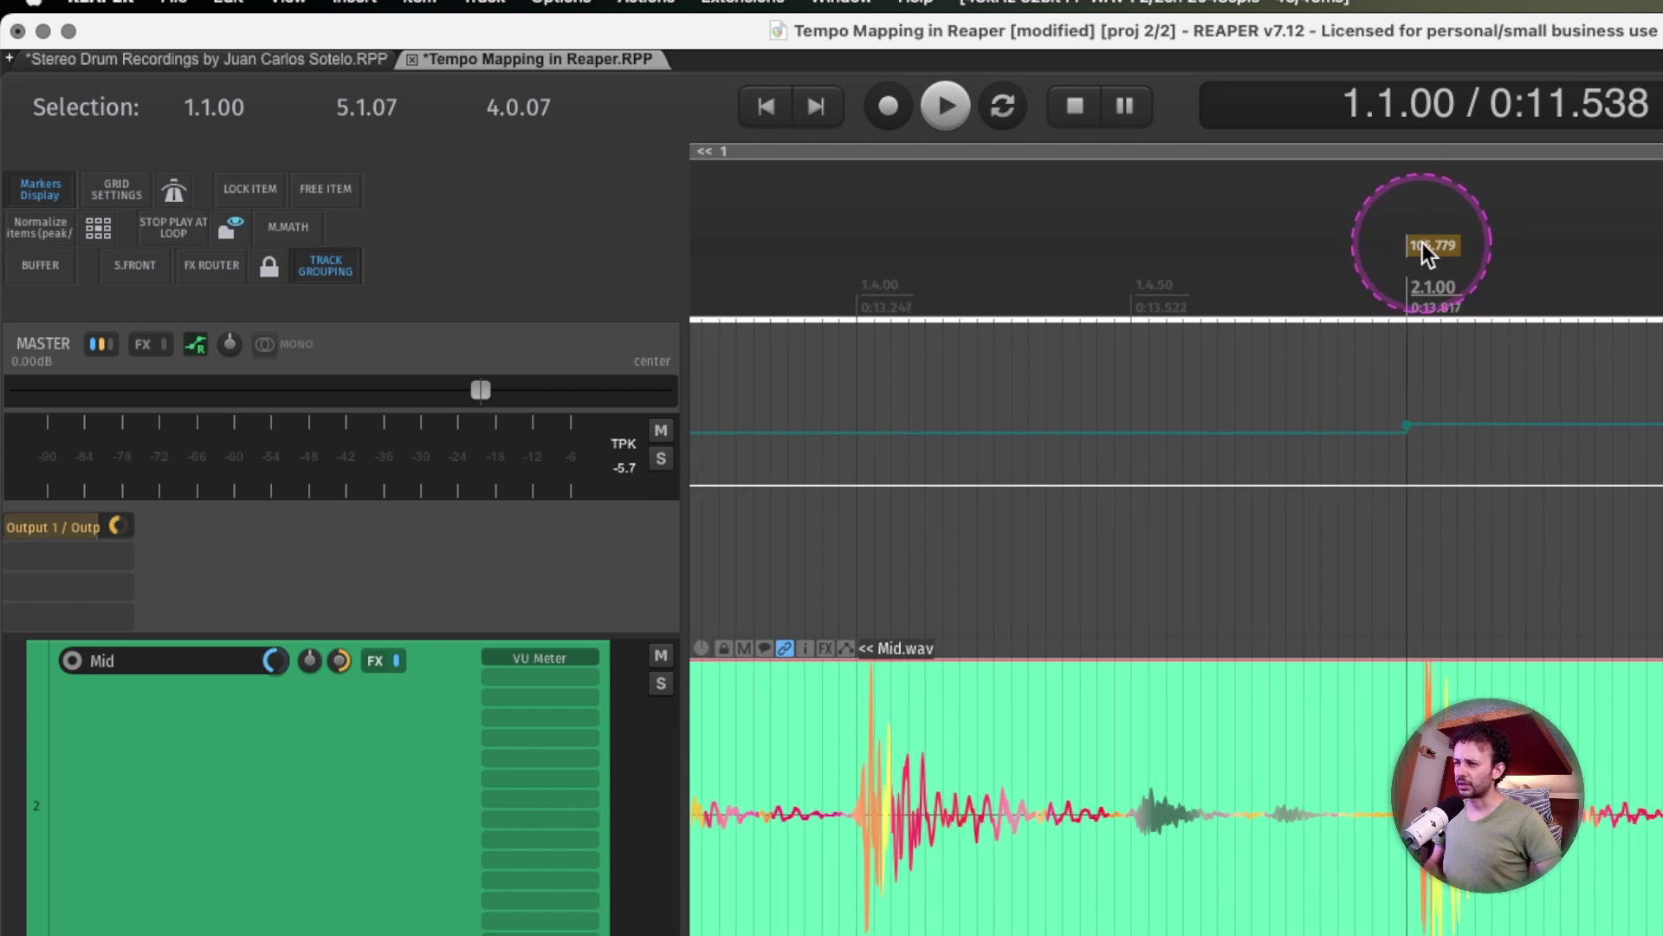
drag(1429, 246, 1431, 246)
Insert a tempo point at 4.1.00 and move its tempo marker onto the drum hit at 0:18.351
scroll(1566, 509, down, 3)
scroll(1578, 508, right, 5)
scroll(1587, 508, down, 3)
scroll(1587, 509, right, 5)
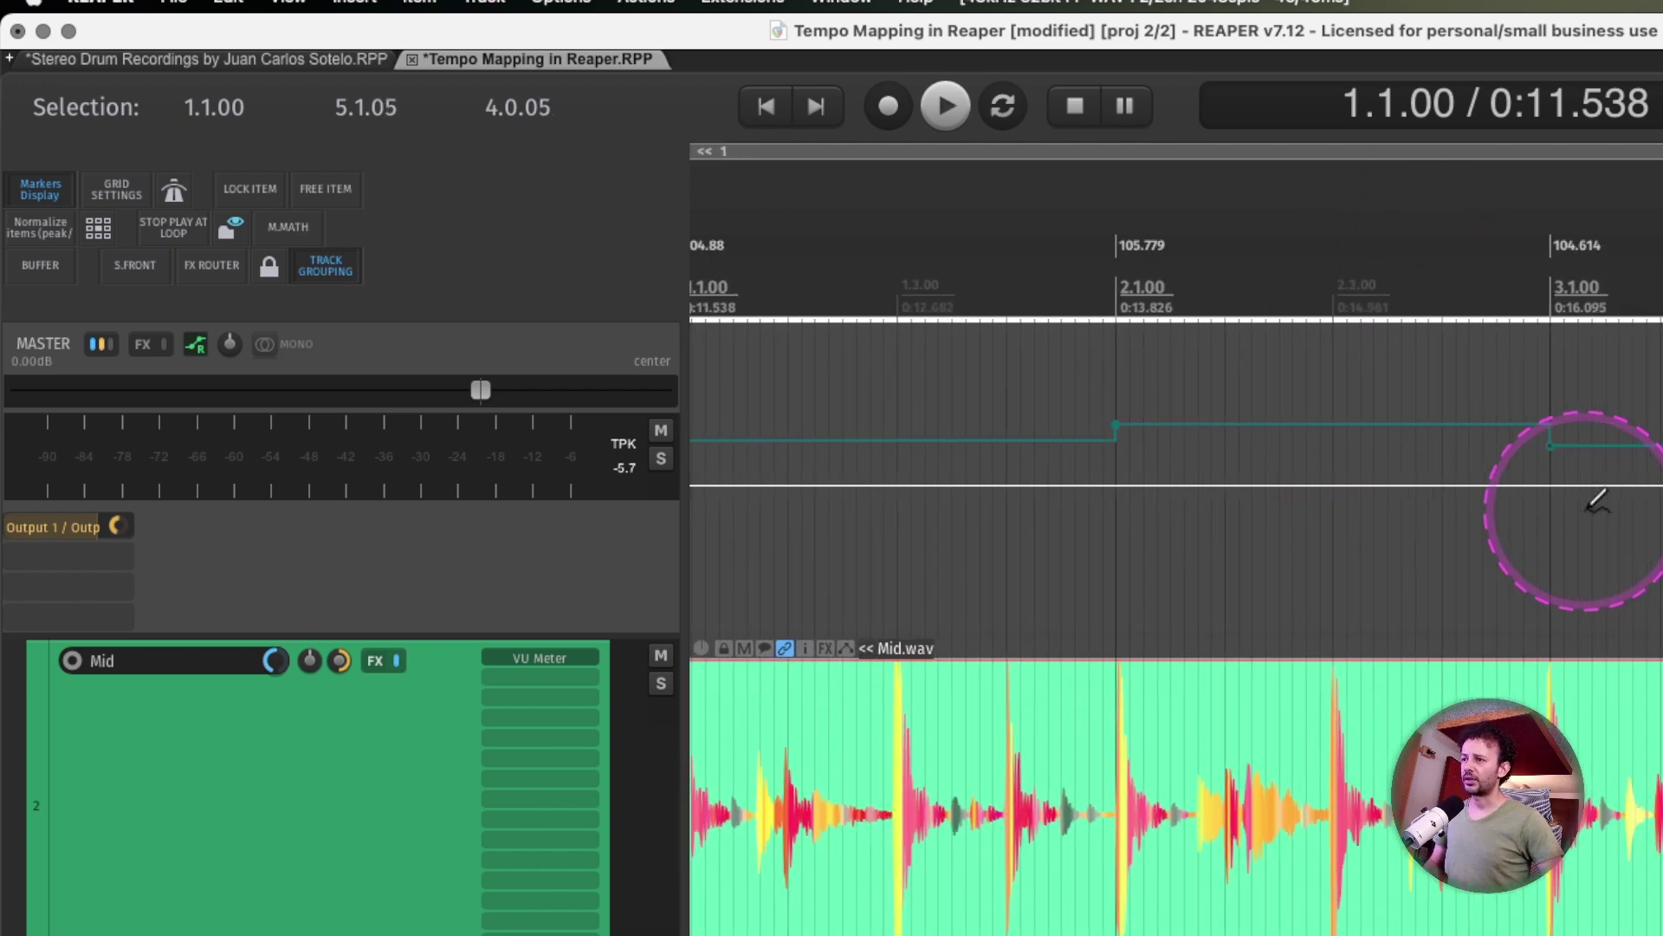
scroll(1559, 578, up, 5)
scroll(1422, 578, right, 3)
drag(1329, 446, 1297, 443)
scroll(1289, 624, down, 6)
scroll(1289, 624, left, 4)
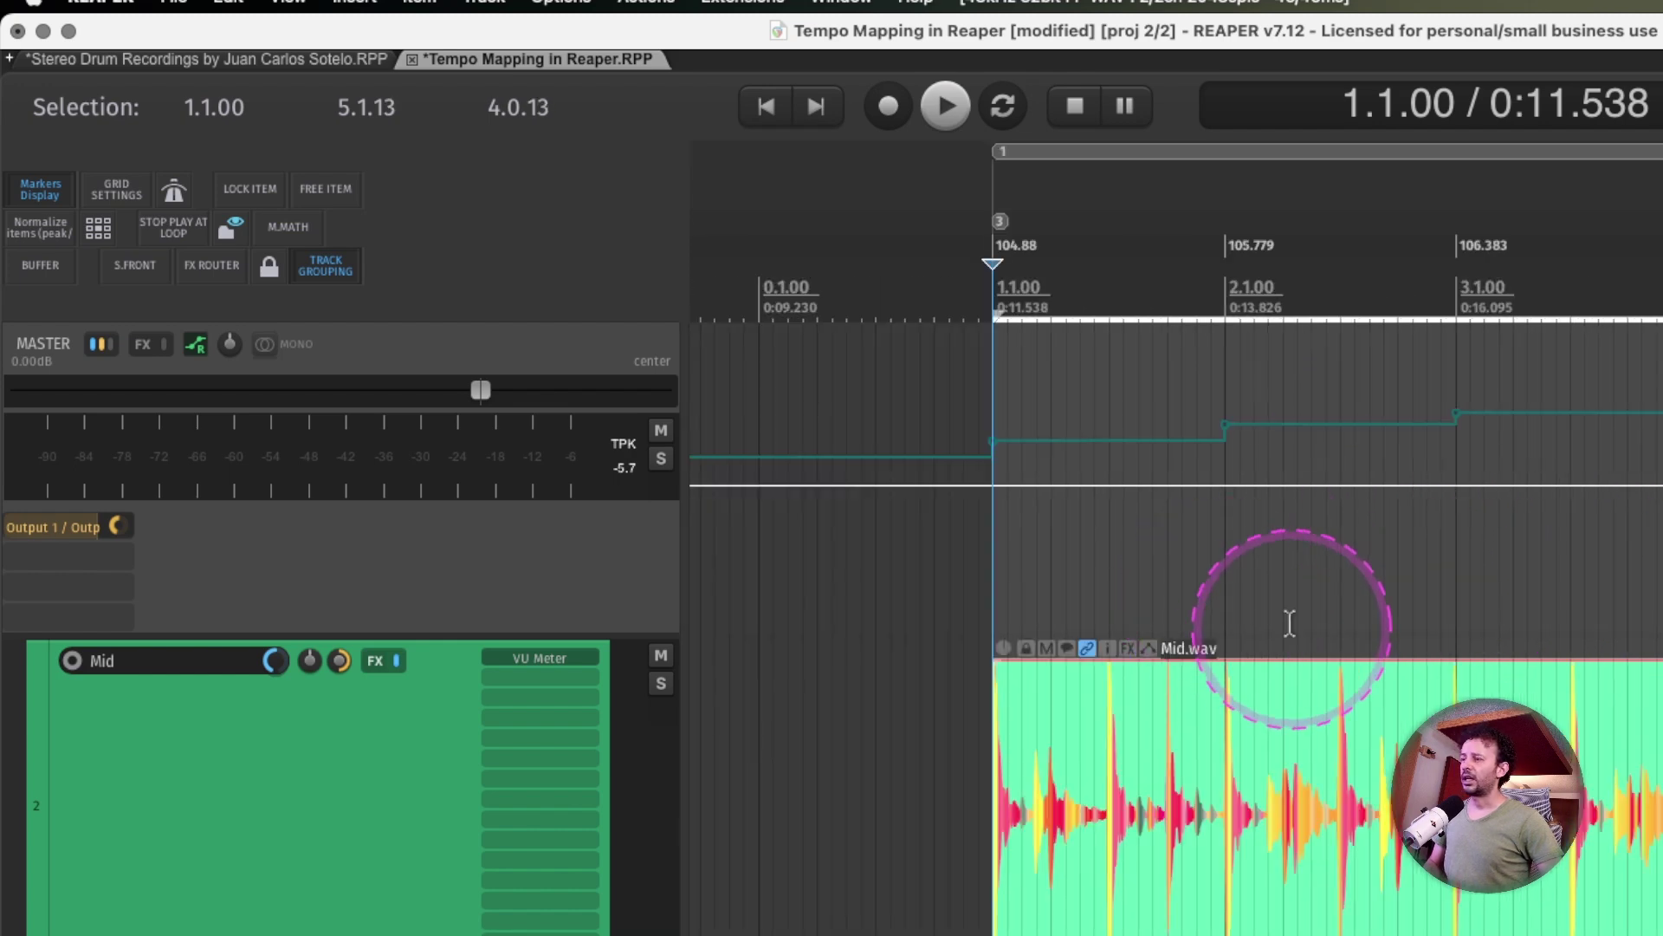
Stop the looped playback and examine how the drum hits around 4.1.00 line up with the grid
scroll(1503, 608, right, 1)
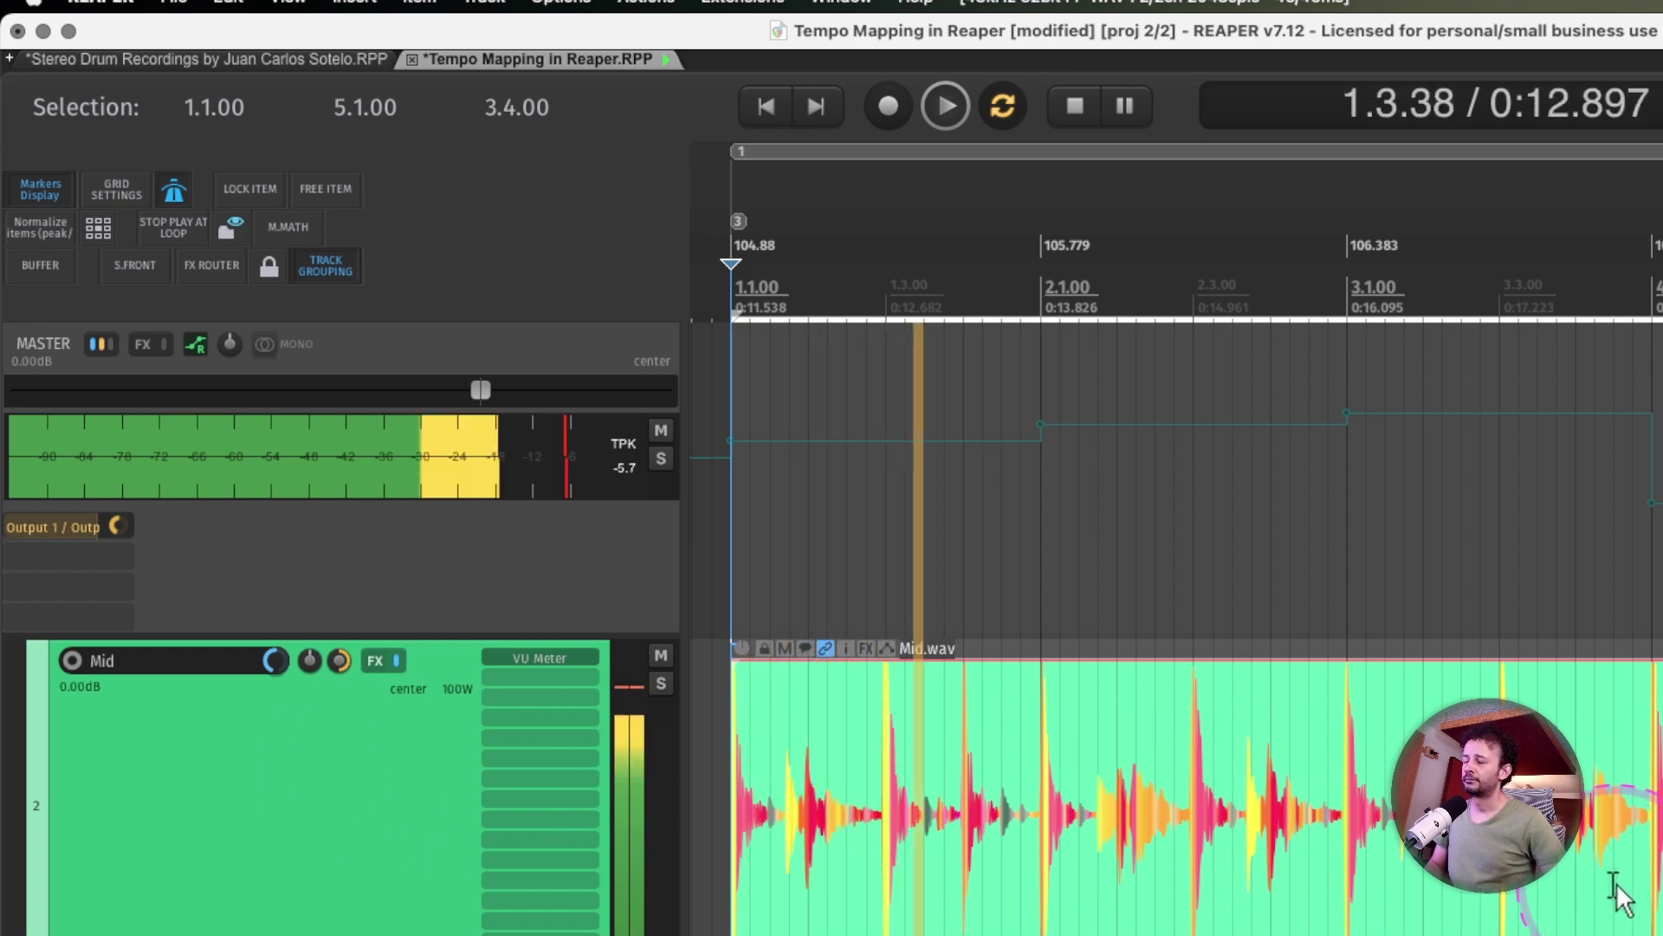
key(space)
scroll(1659, 847, up, 5)
scroll(1659, 845, down, 5)
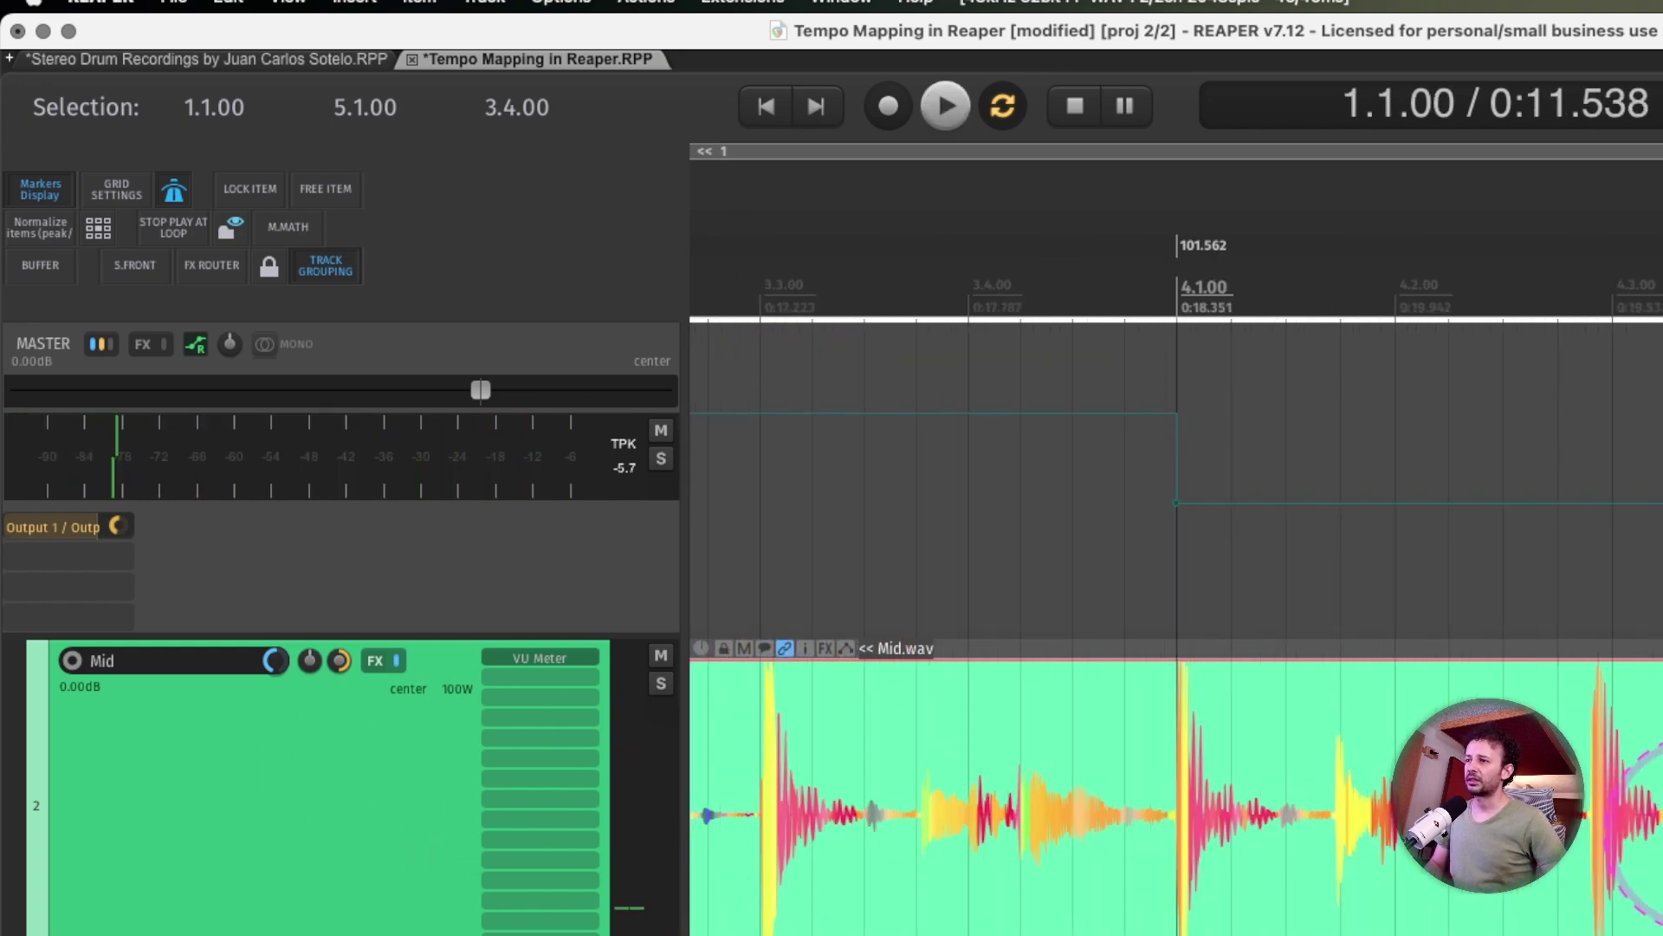
scroll(1659, 836, down, 1)
scroll(1177, 537, right, 3)
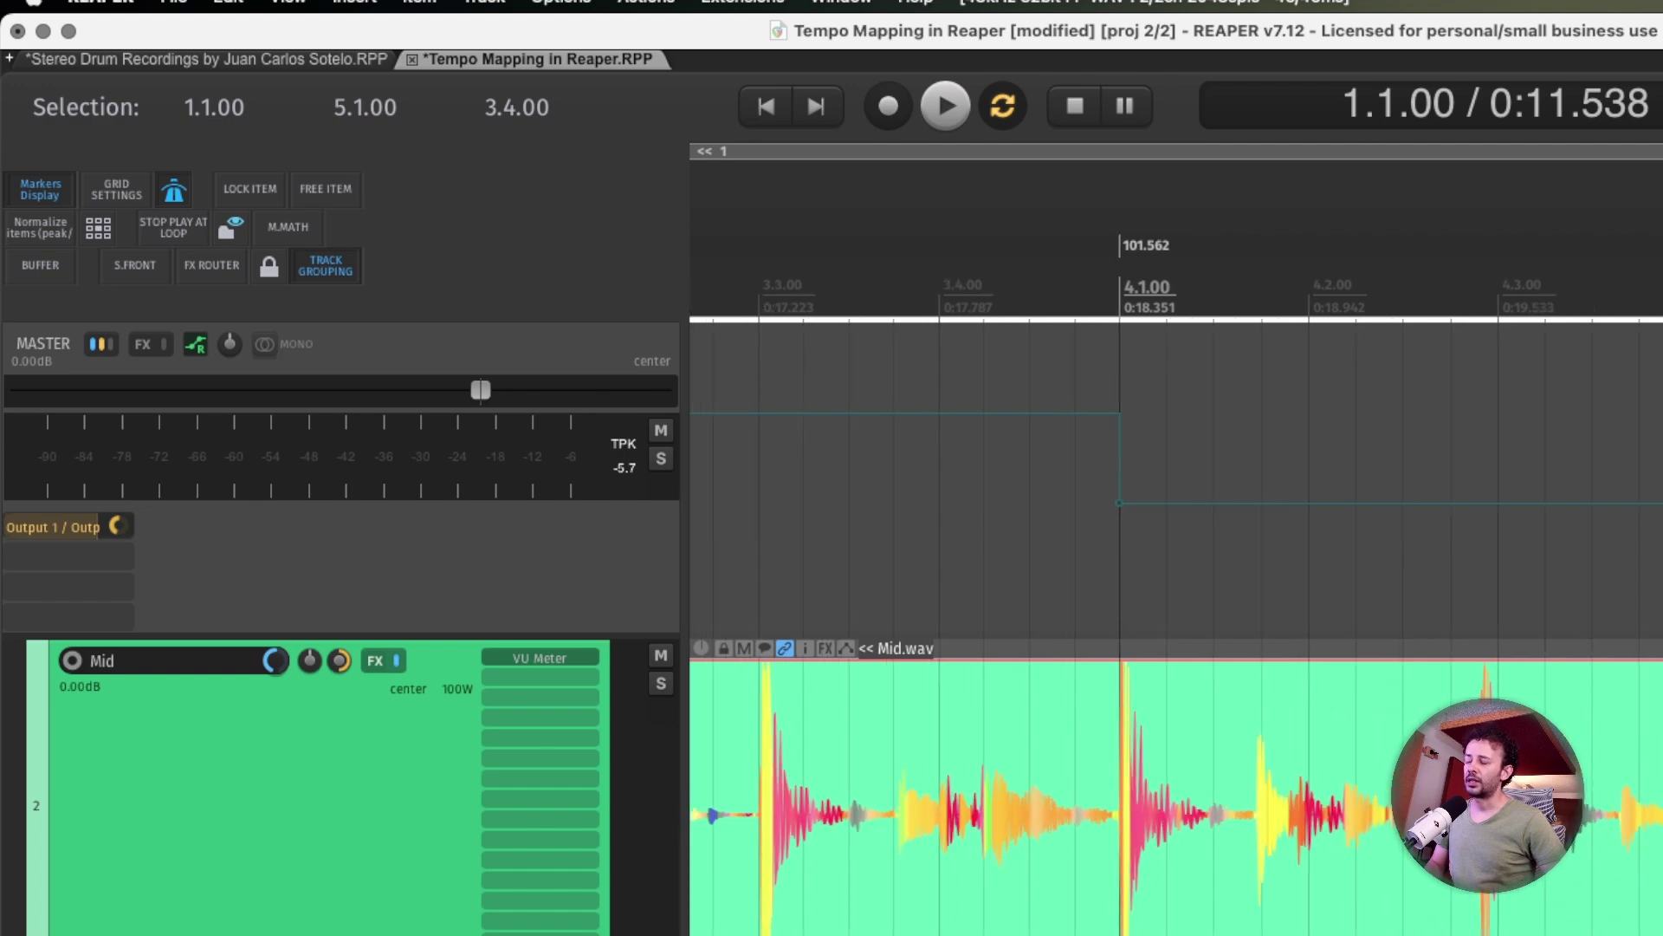
scroll(1568, 511, left, 6)
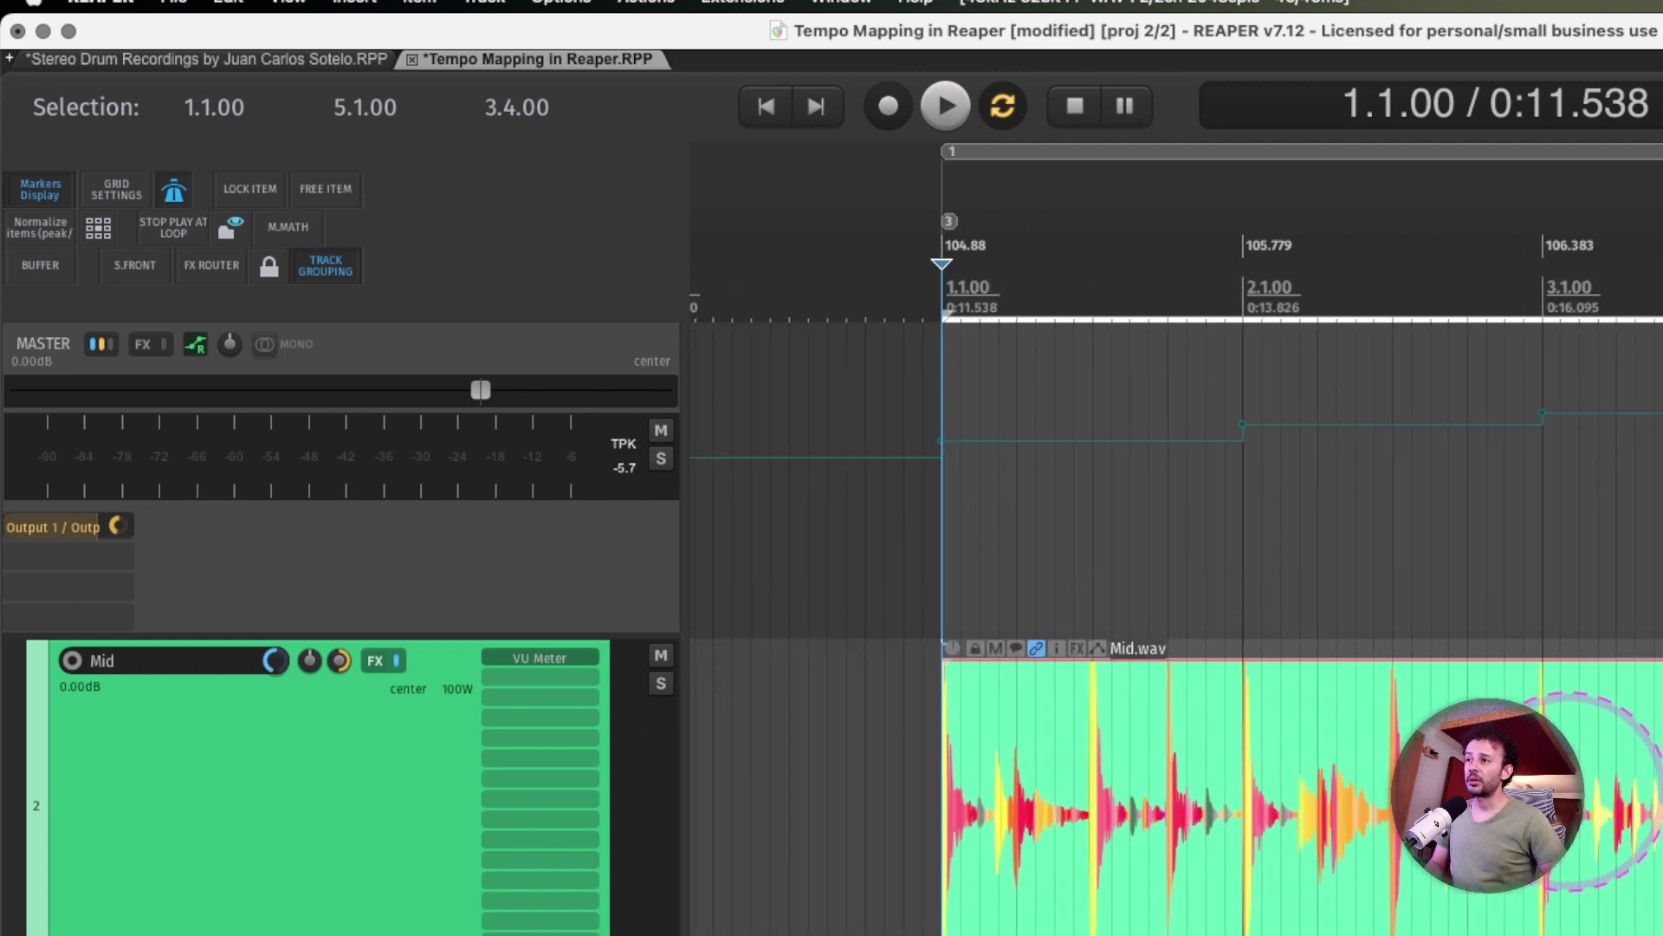
Set the time selection to the two bars from 1.1.00 to 3.1.00
drag(1540, 527, 941, 521)
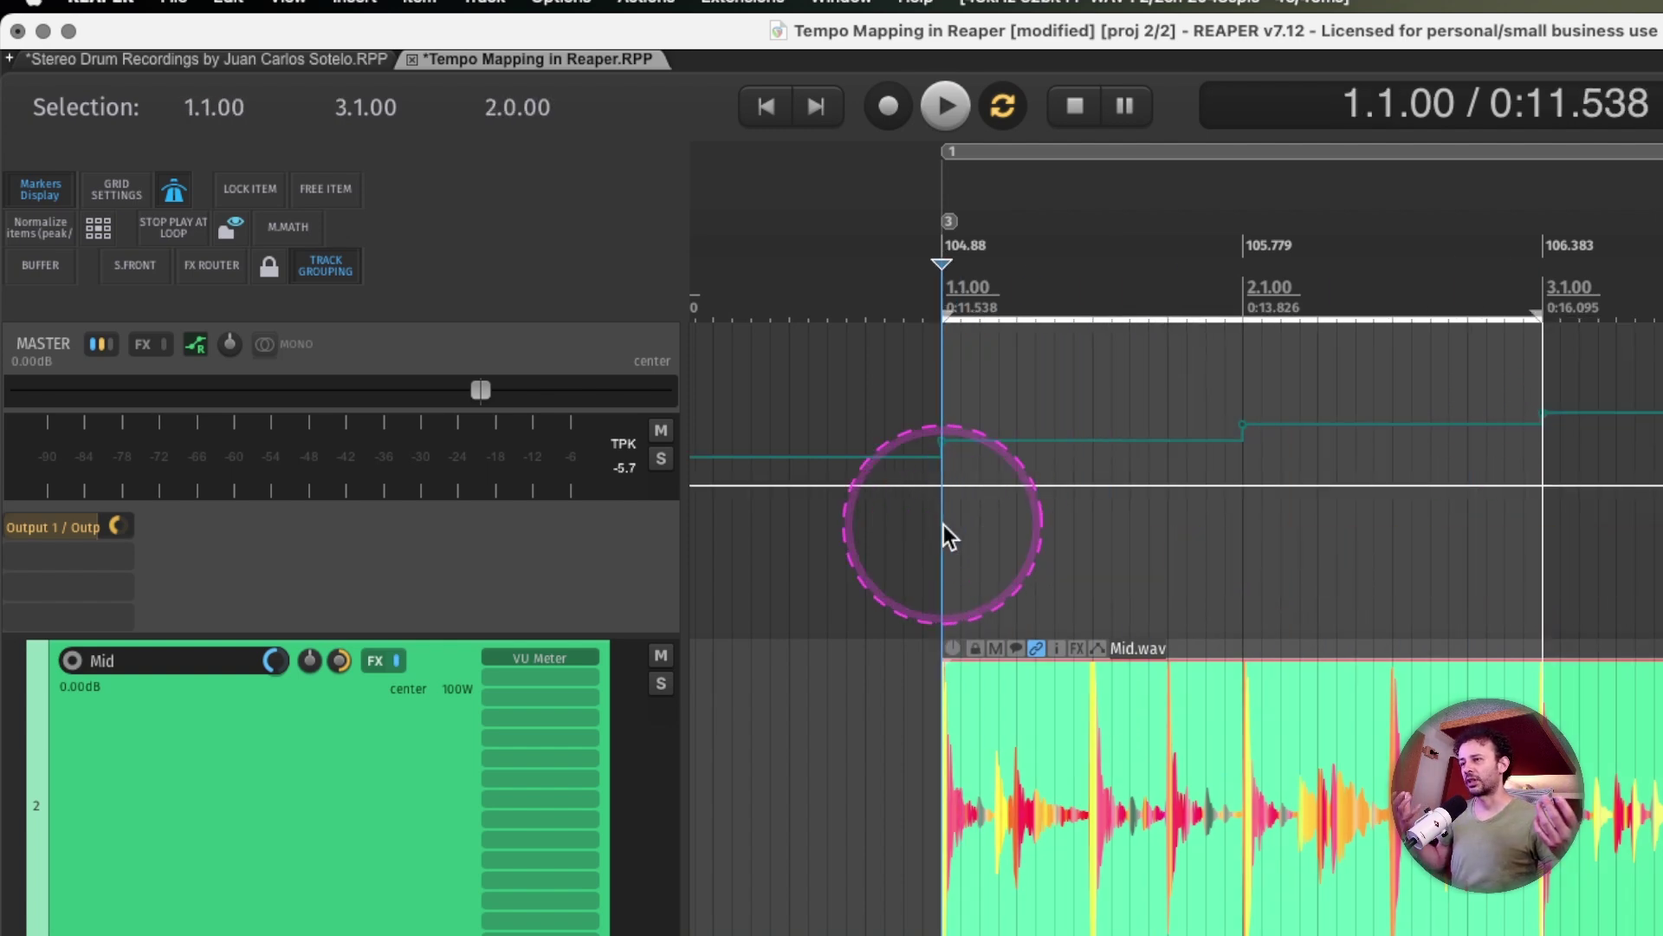
scroll(1438, 719, left, 4)
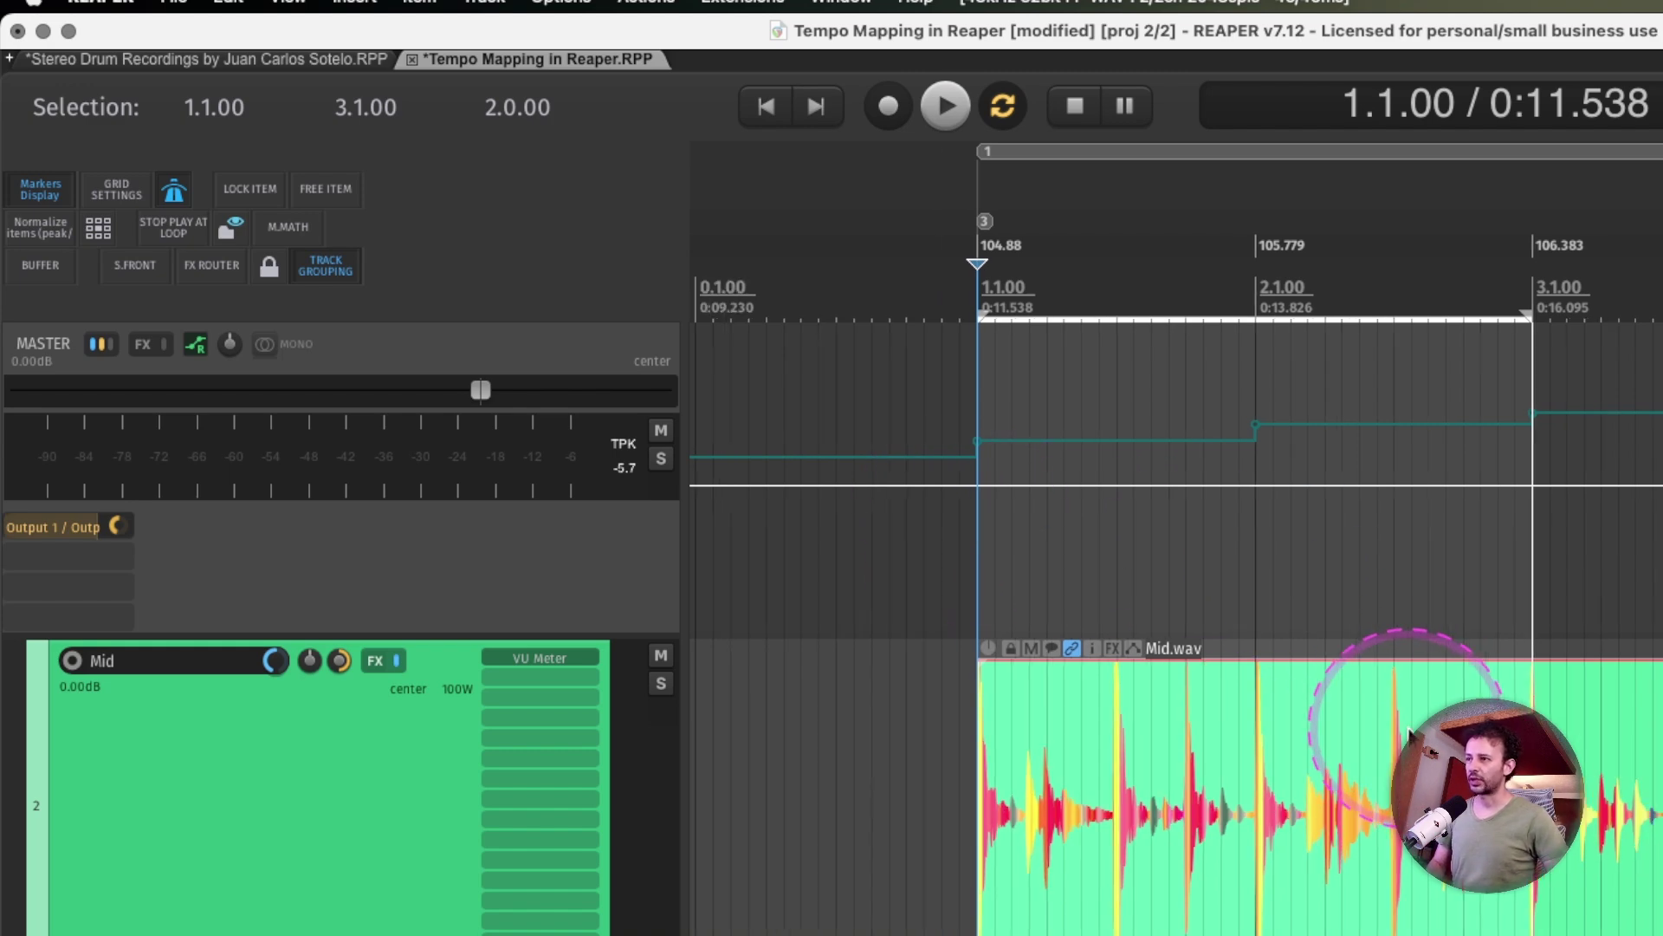
scroll(1440, 702, right, 4)
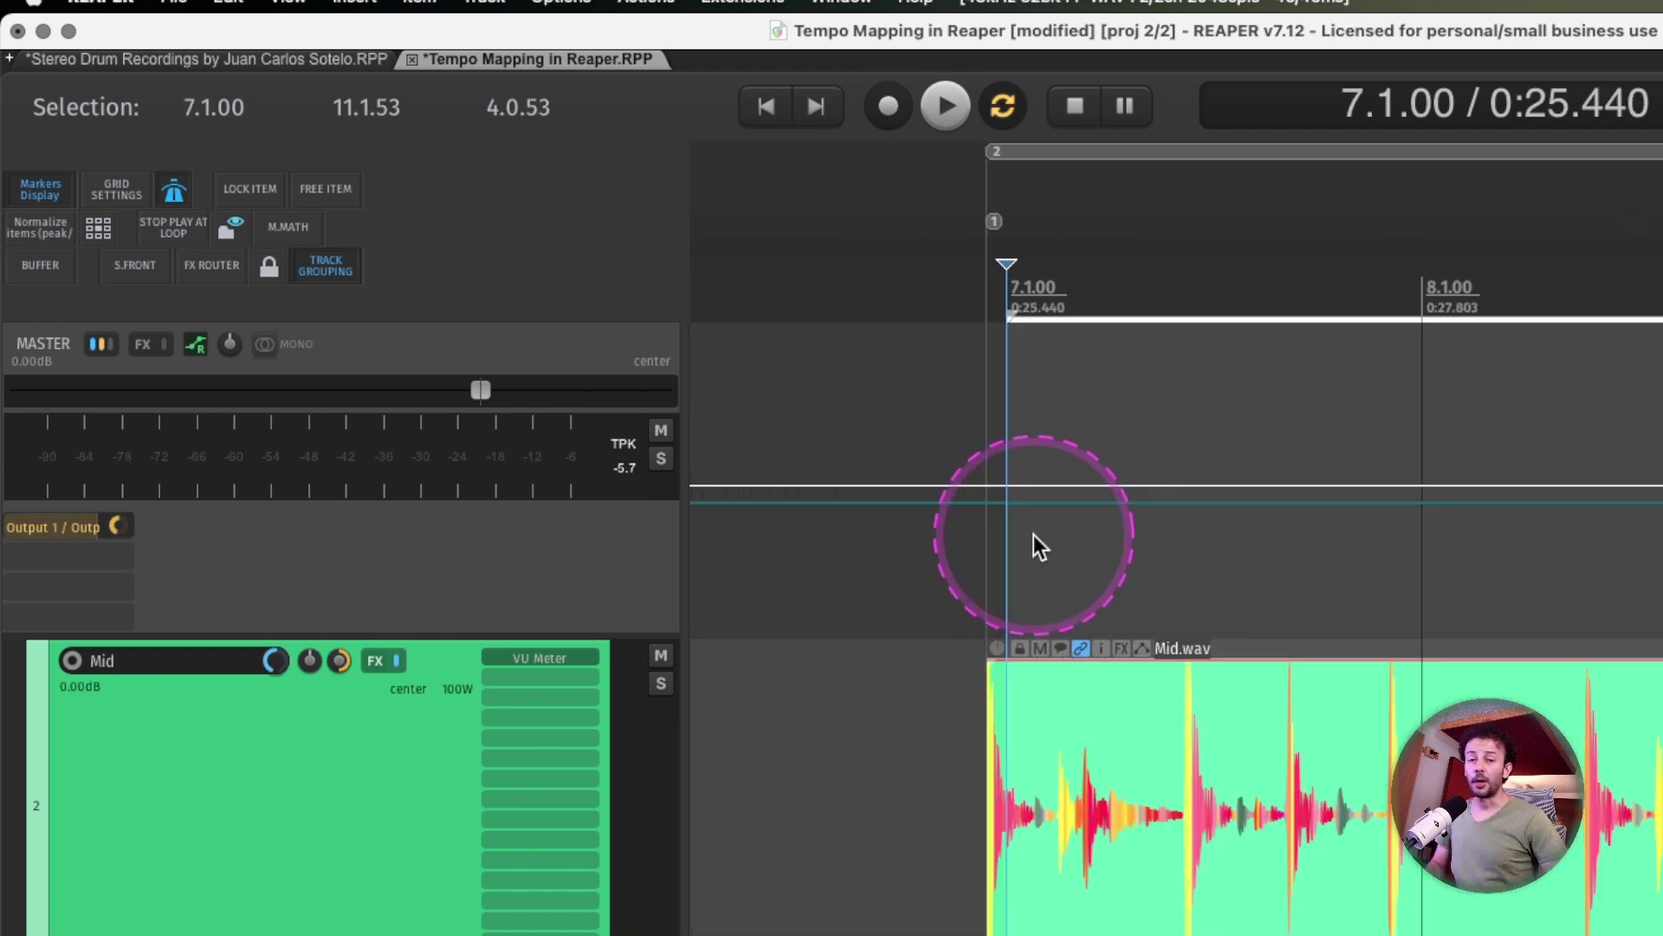
Move the second loop's drum items so the first hit starts at 7.1.00, and adjust their start edge to the grid line
double_click(1052, 149)
scroll(968, 596, up, 3)
scroll(1161, 751, up, 2)
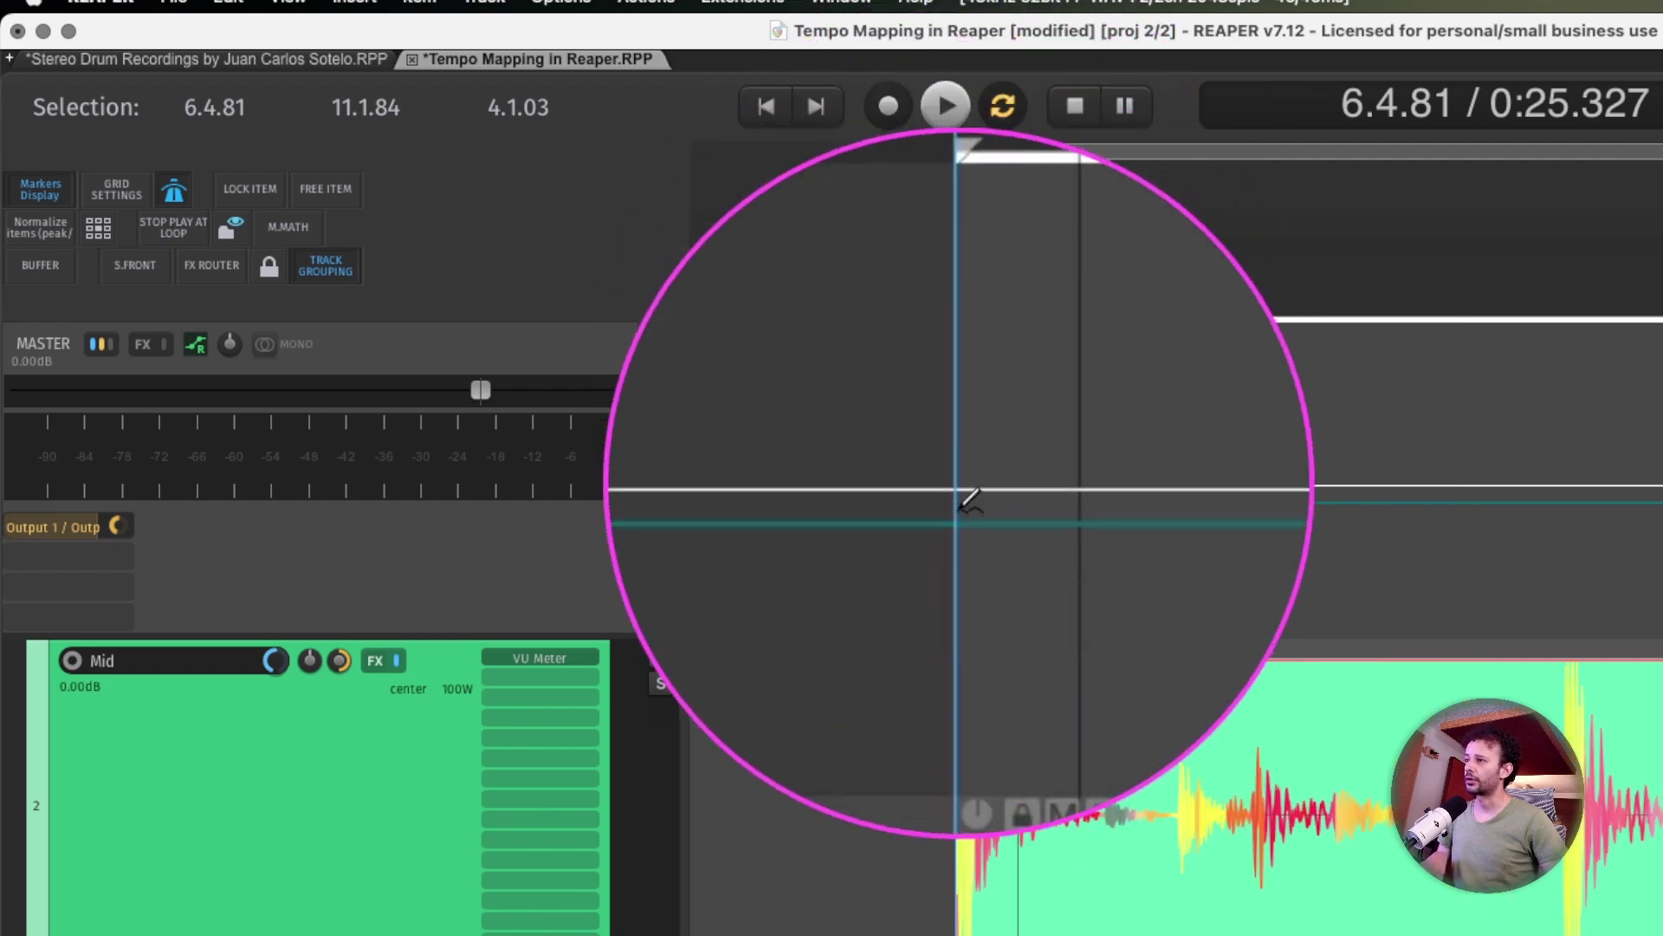
drag(1086, 647, 1172, 705)
scroll(1014, 754, up, 3)
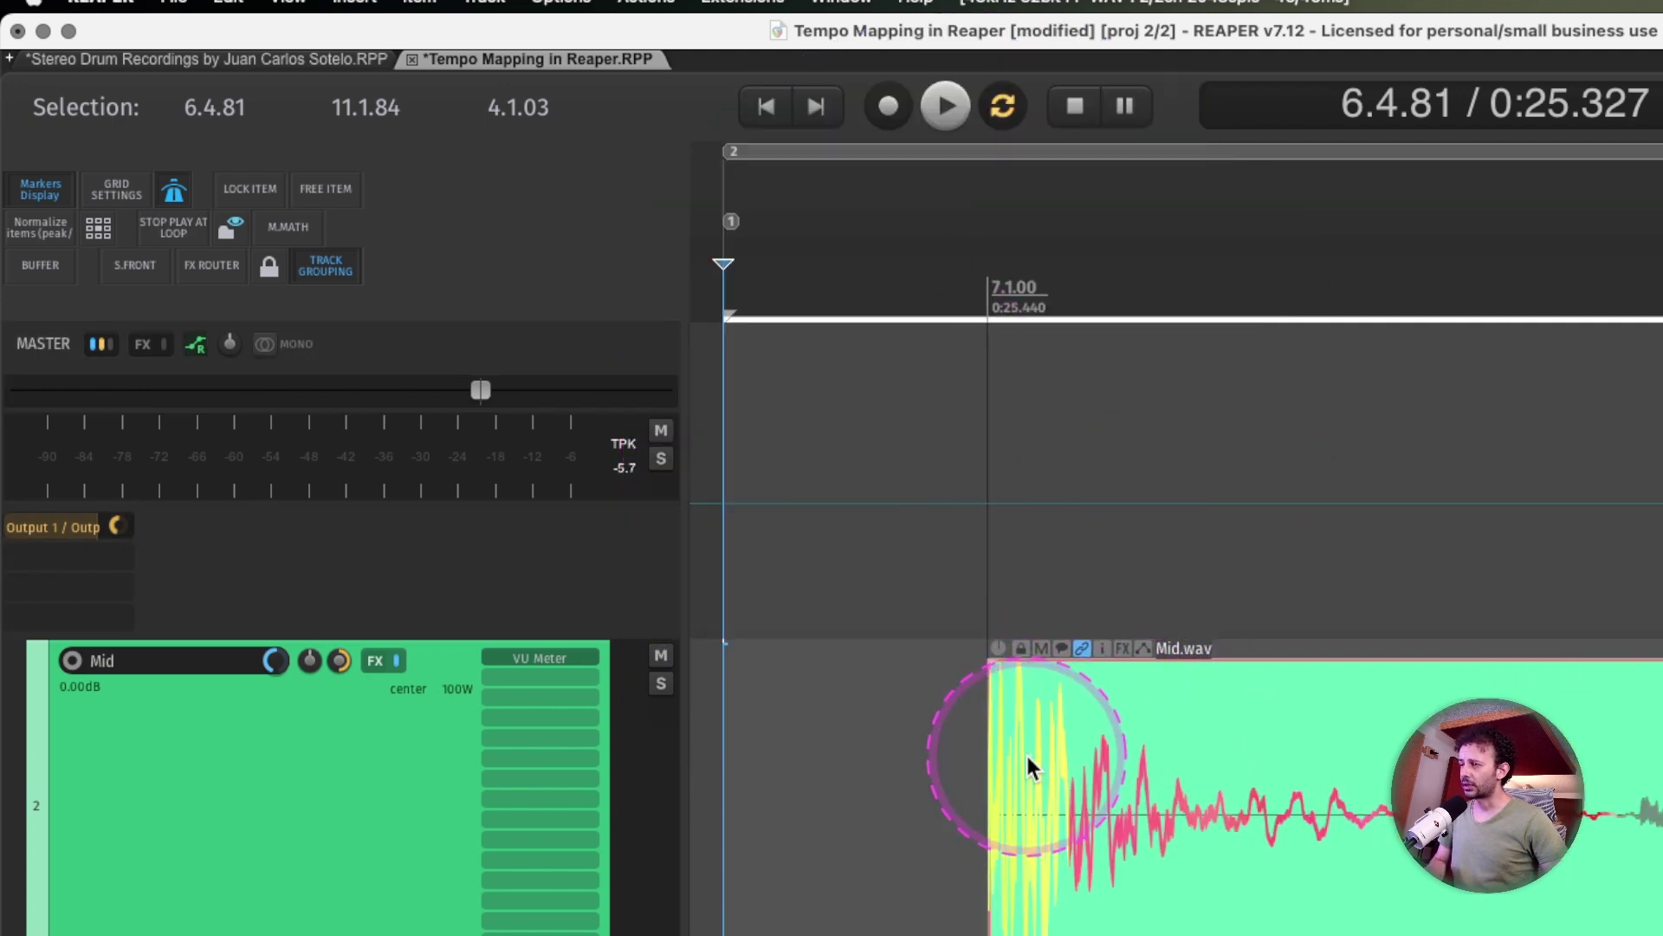
drag(953, 681, 945, 719)
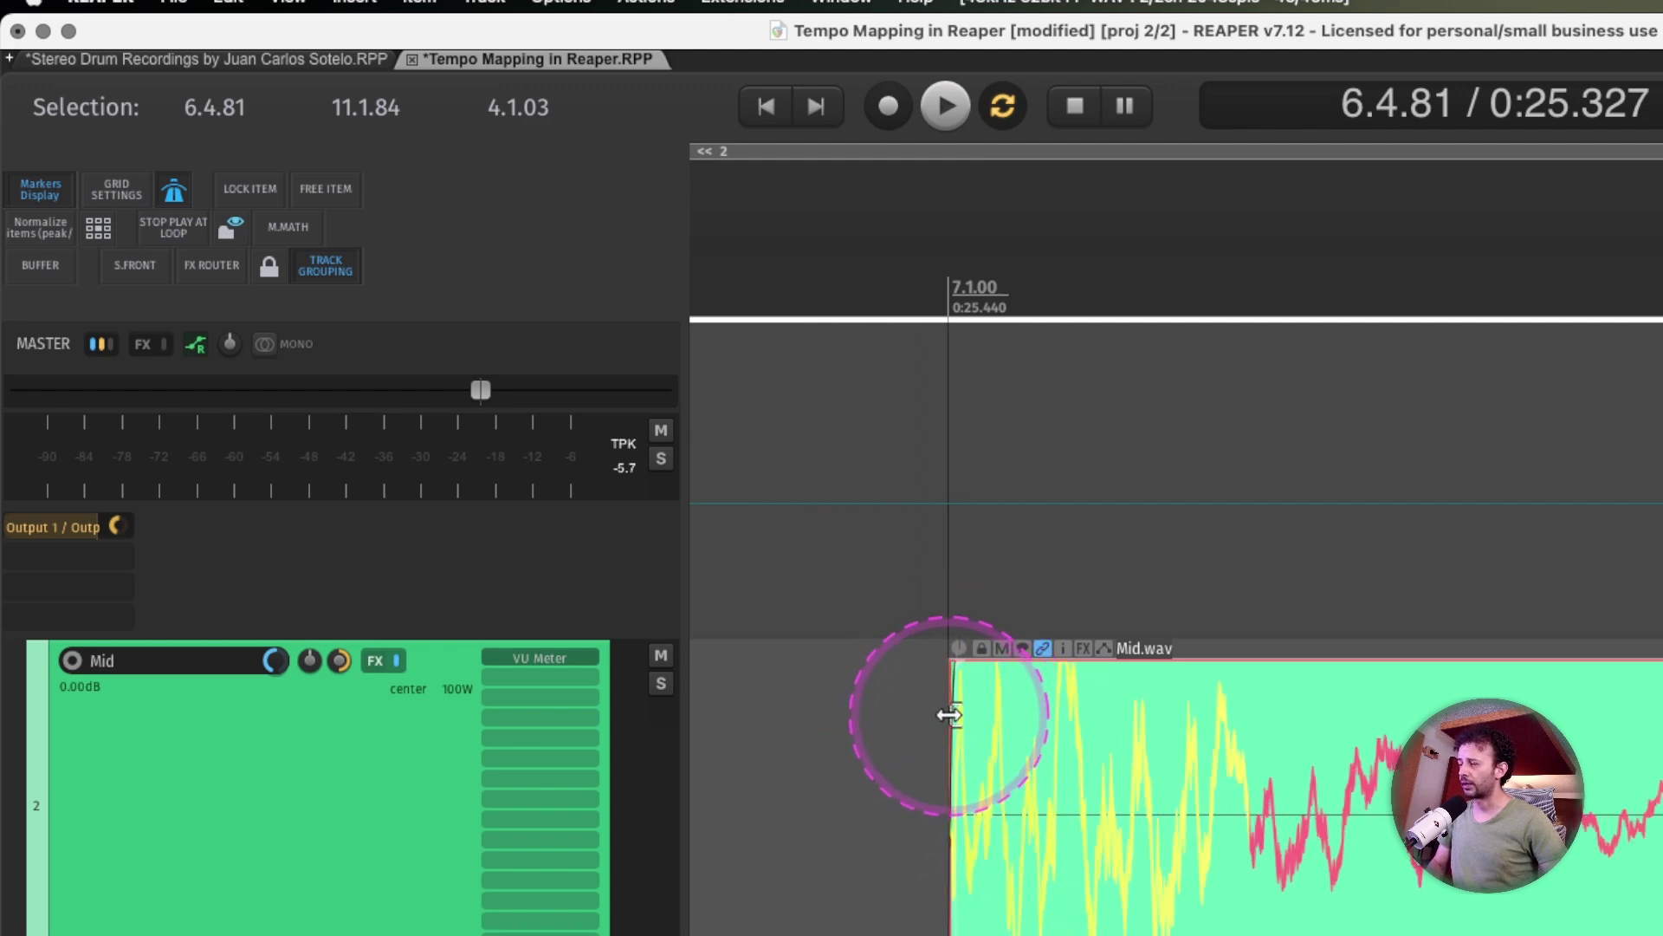
scroll(950, 714, down, 5)
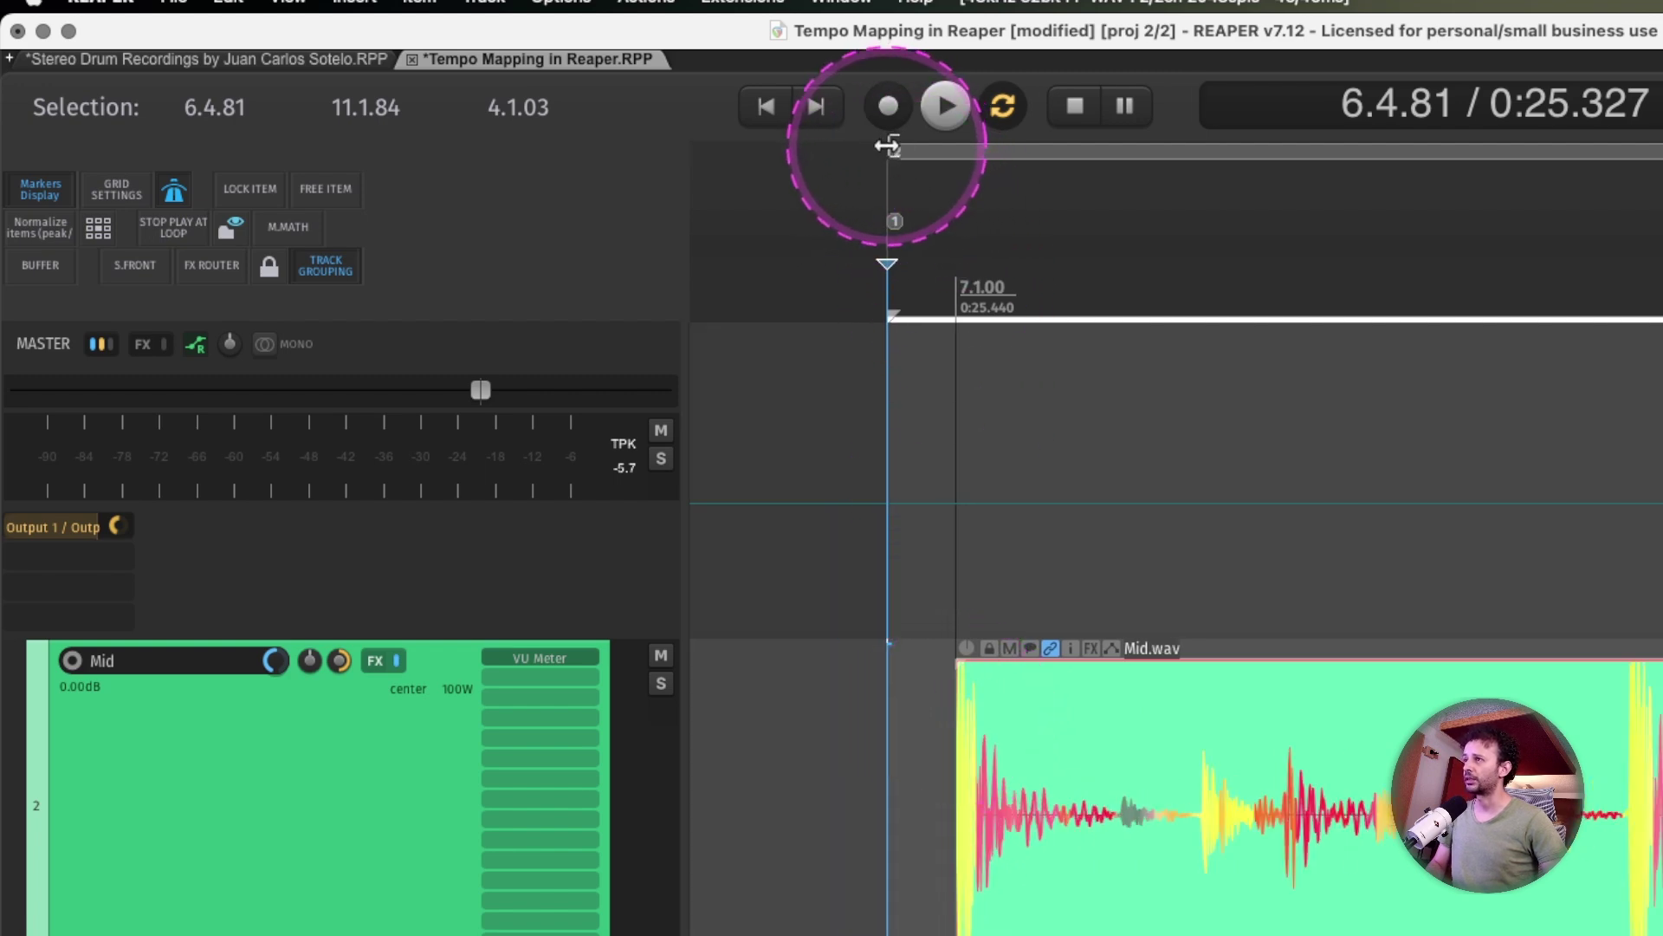
Move the start of region 2 and marker 1 to 7.1.00, and set the time selection to the region
drag(887, 145, 955, 149)
drag(896, 221, 963, 229)
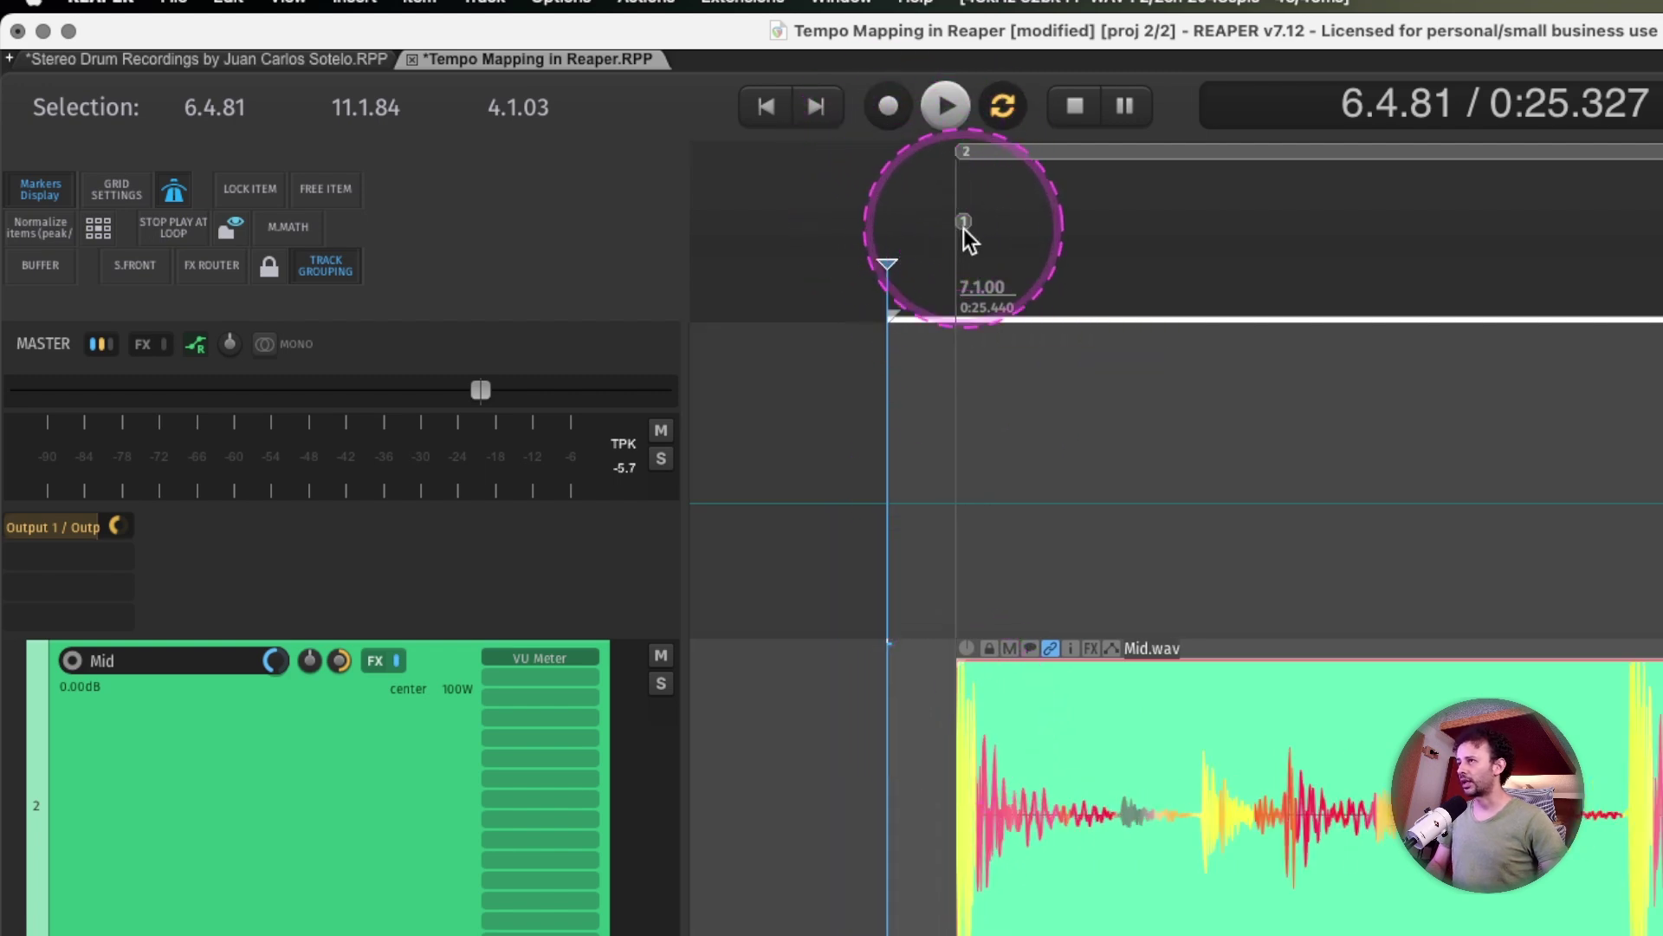
double_click(1434, 162)
scroll(1514, 377, down, 6)
scroll(1514, 379, right, 5)
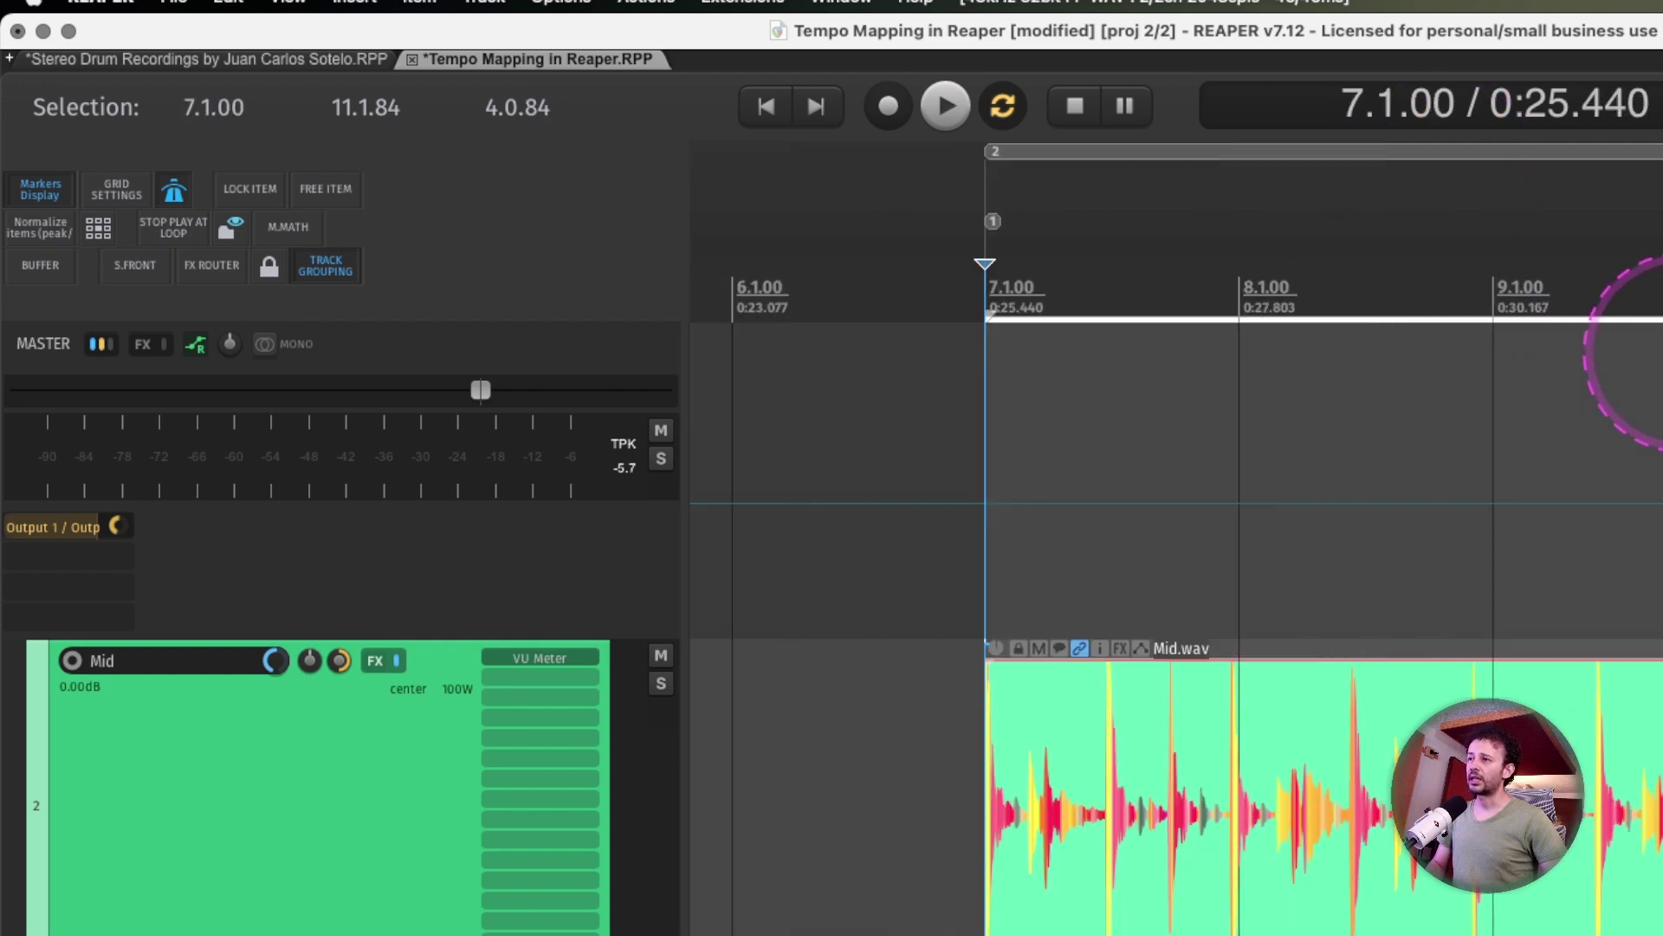
Select the second loop's drum items on the Mid and Side tracks
scroll(1655, 355, right, 3)
scroll(855, 744, up, 5)
scroll(130, 873, down, 5)
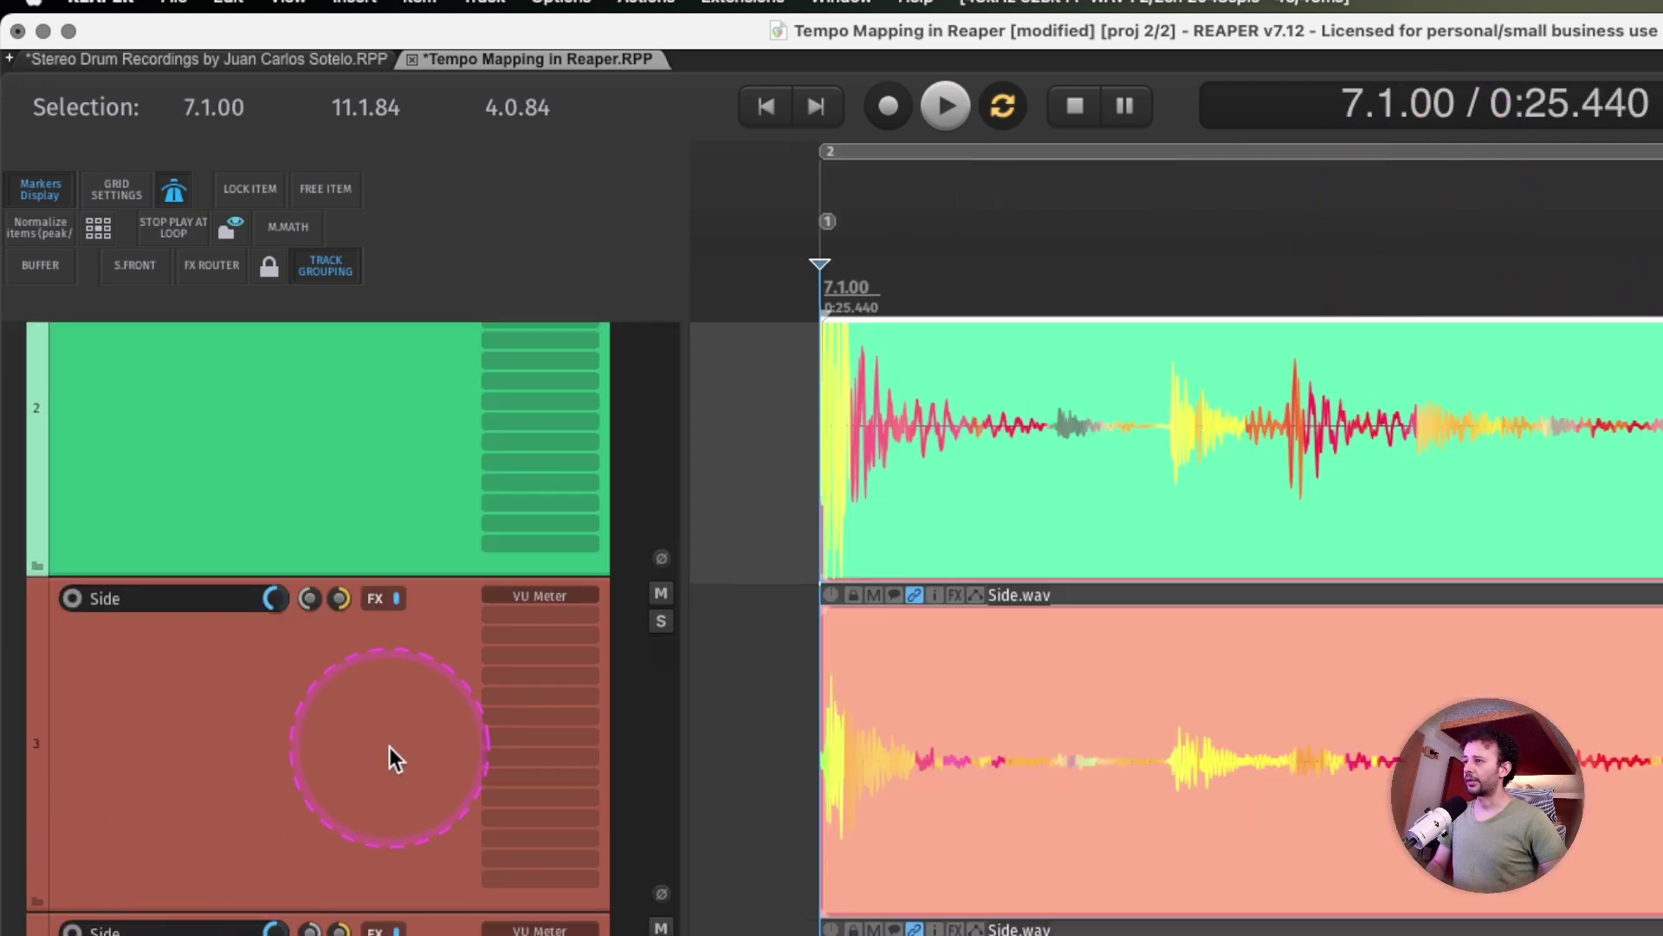
scroll(389, 747, up, 3)
drag(728, 327, 1542, 931)
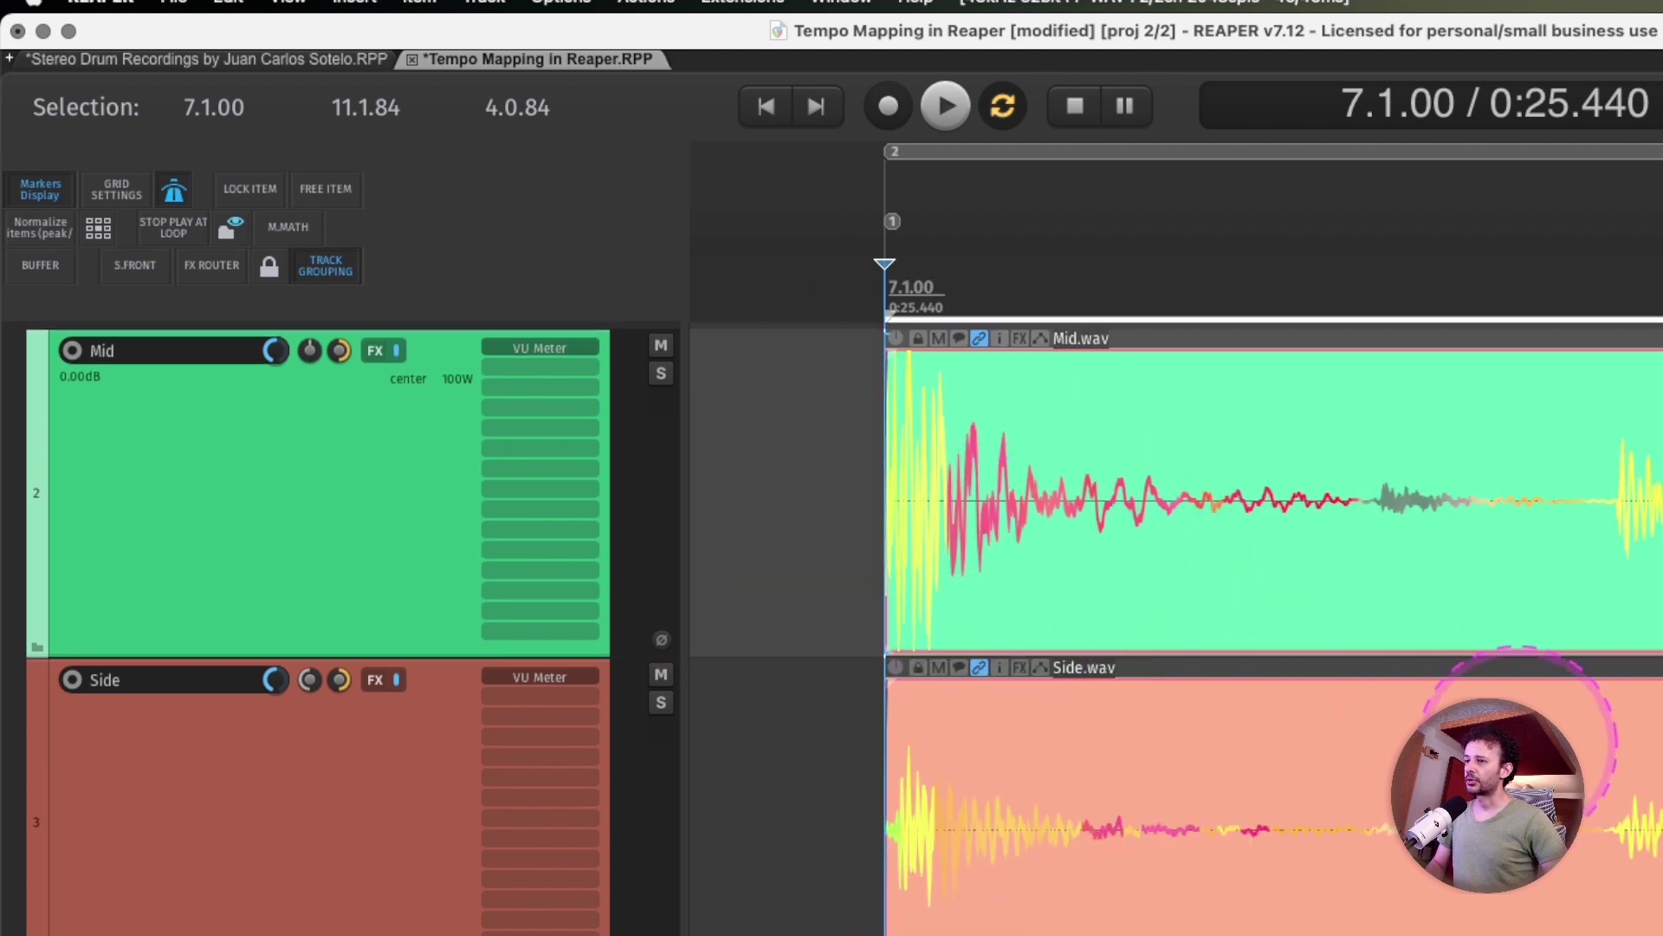
scroll(1518, 737, right, 2)
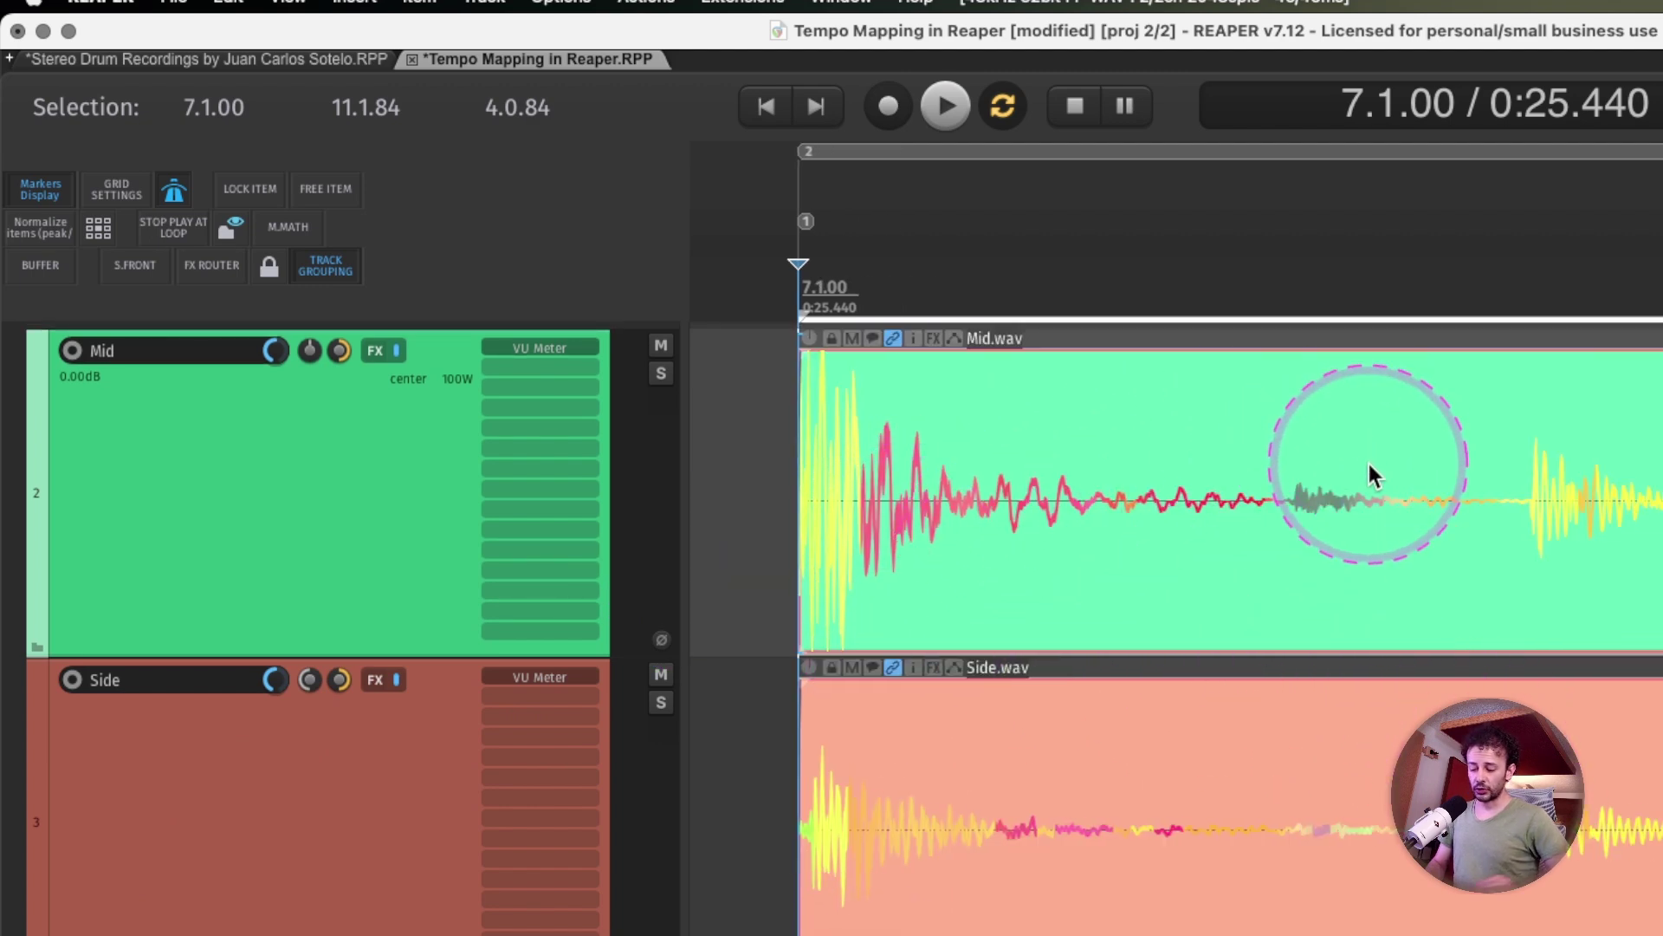
Open Dynamic split items along with the transient sensitivity settings and set the gate threshold to -31.4 dB
key(d)
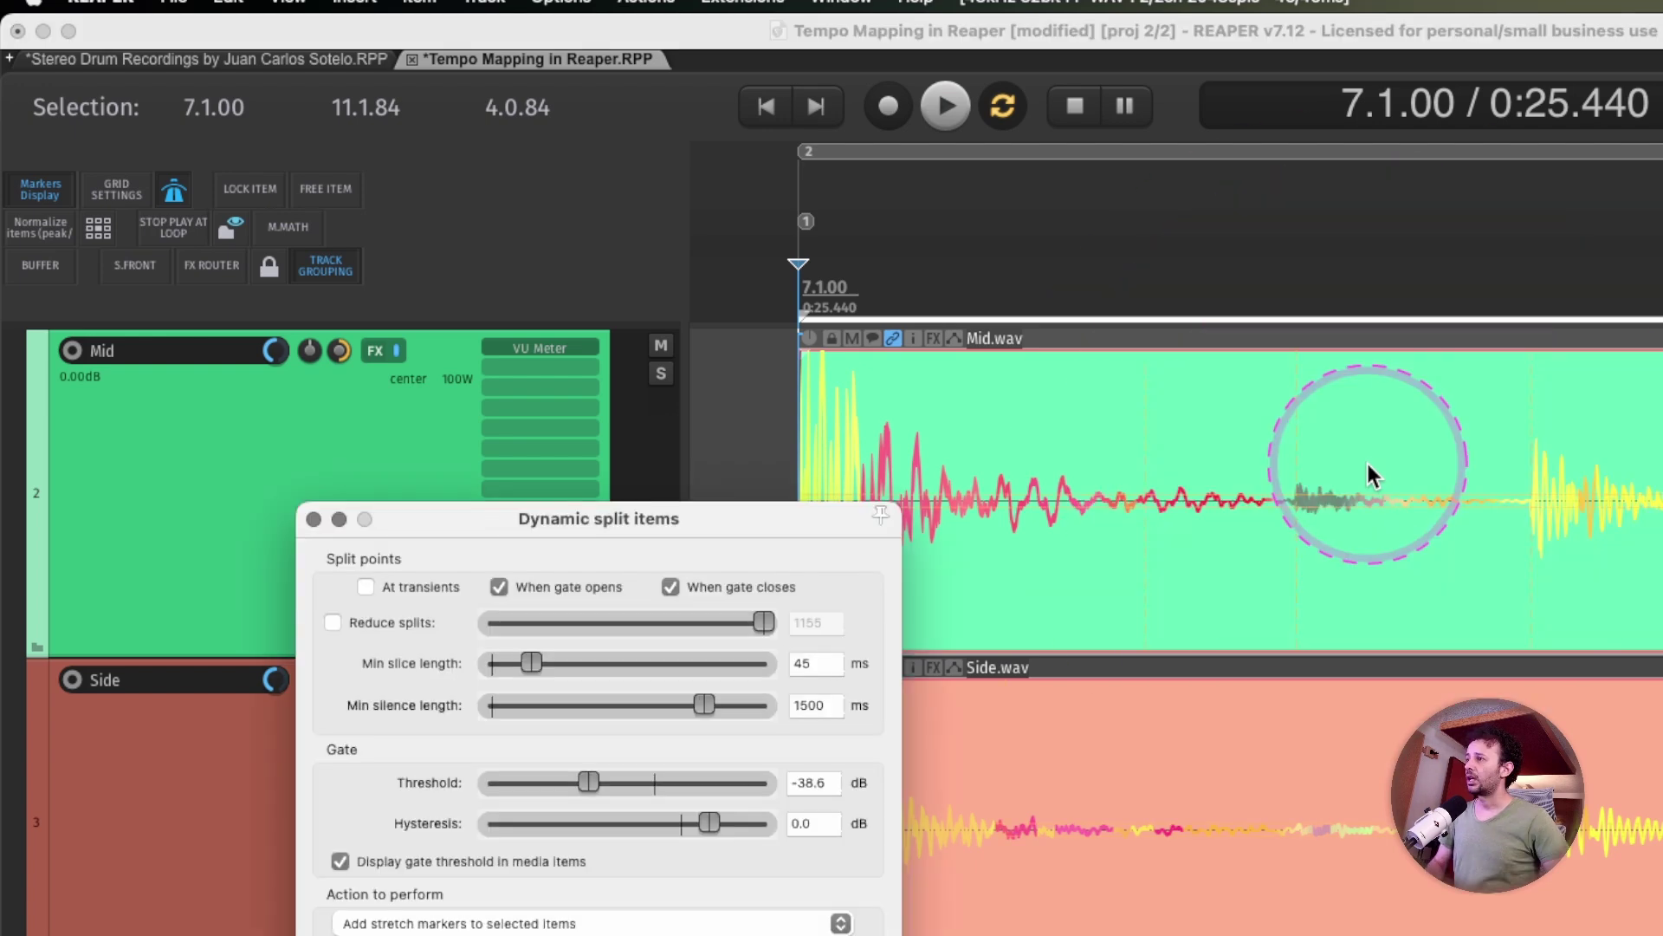
click(607, 548)
click(509, 920)
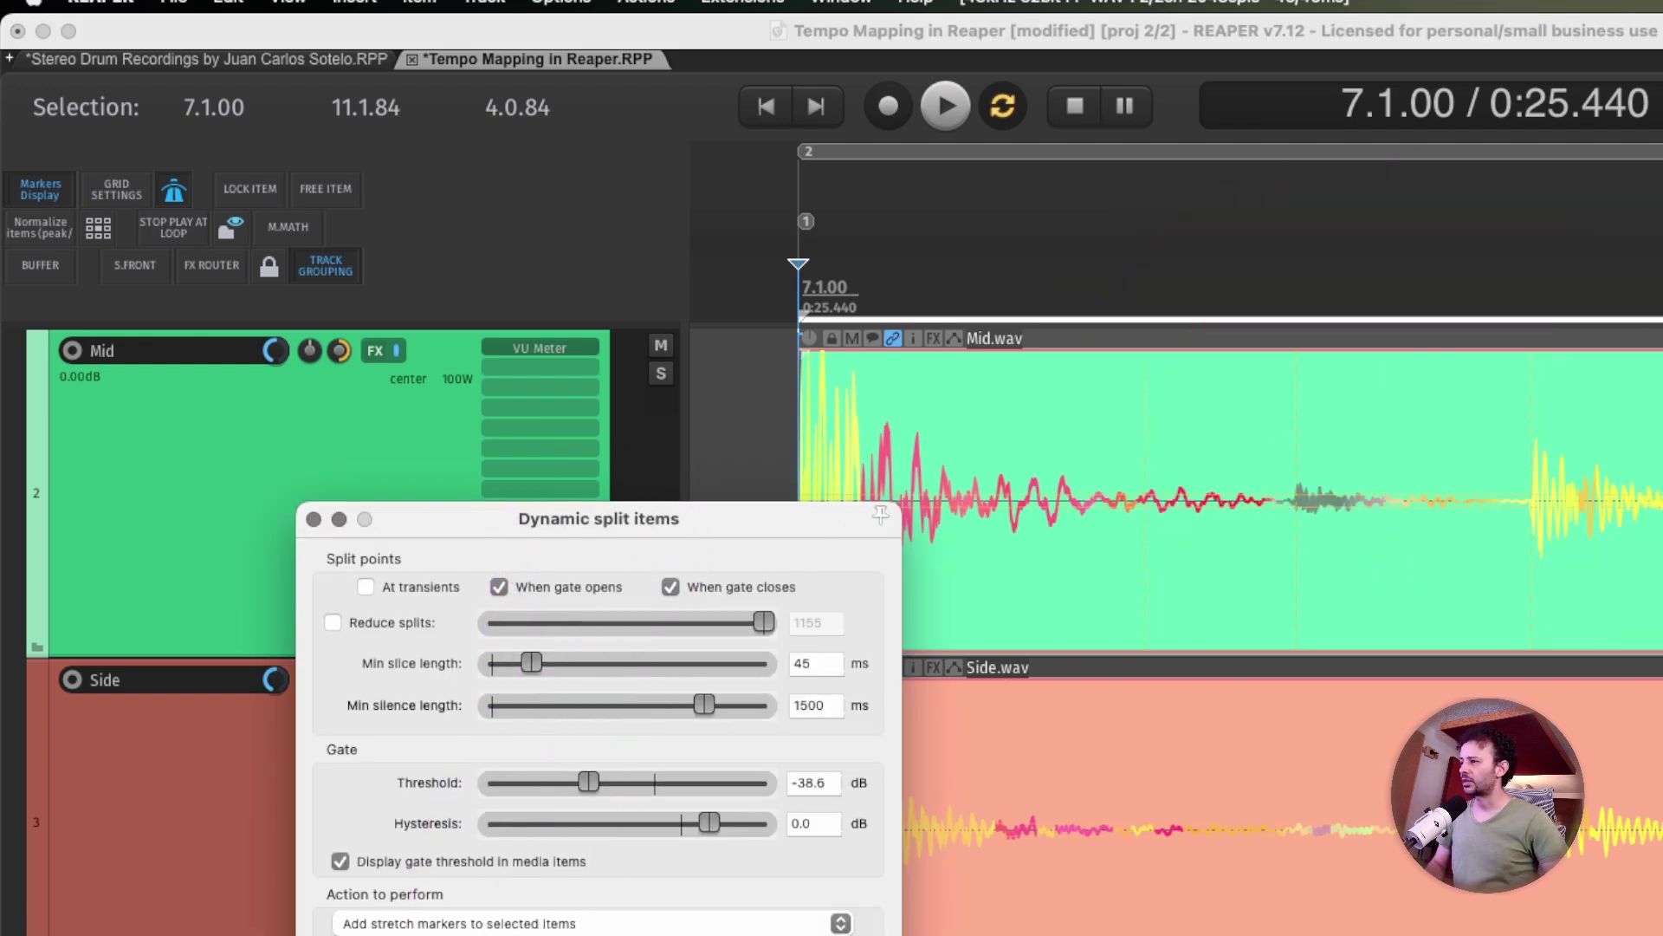
click(554, 935)
click(469, 419)
key(c)
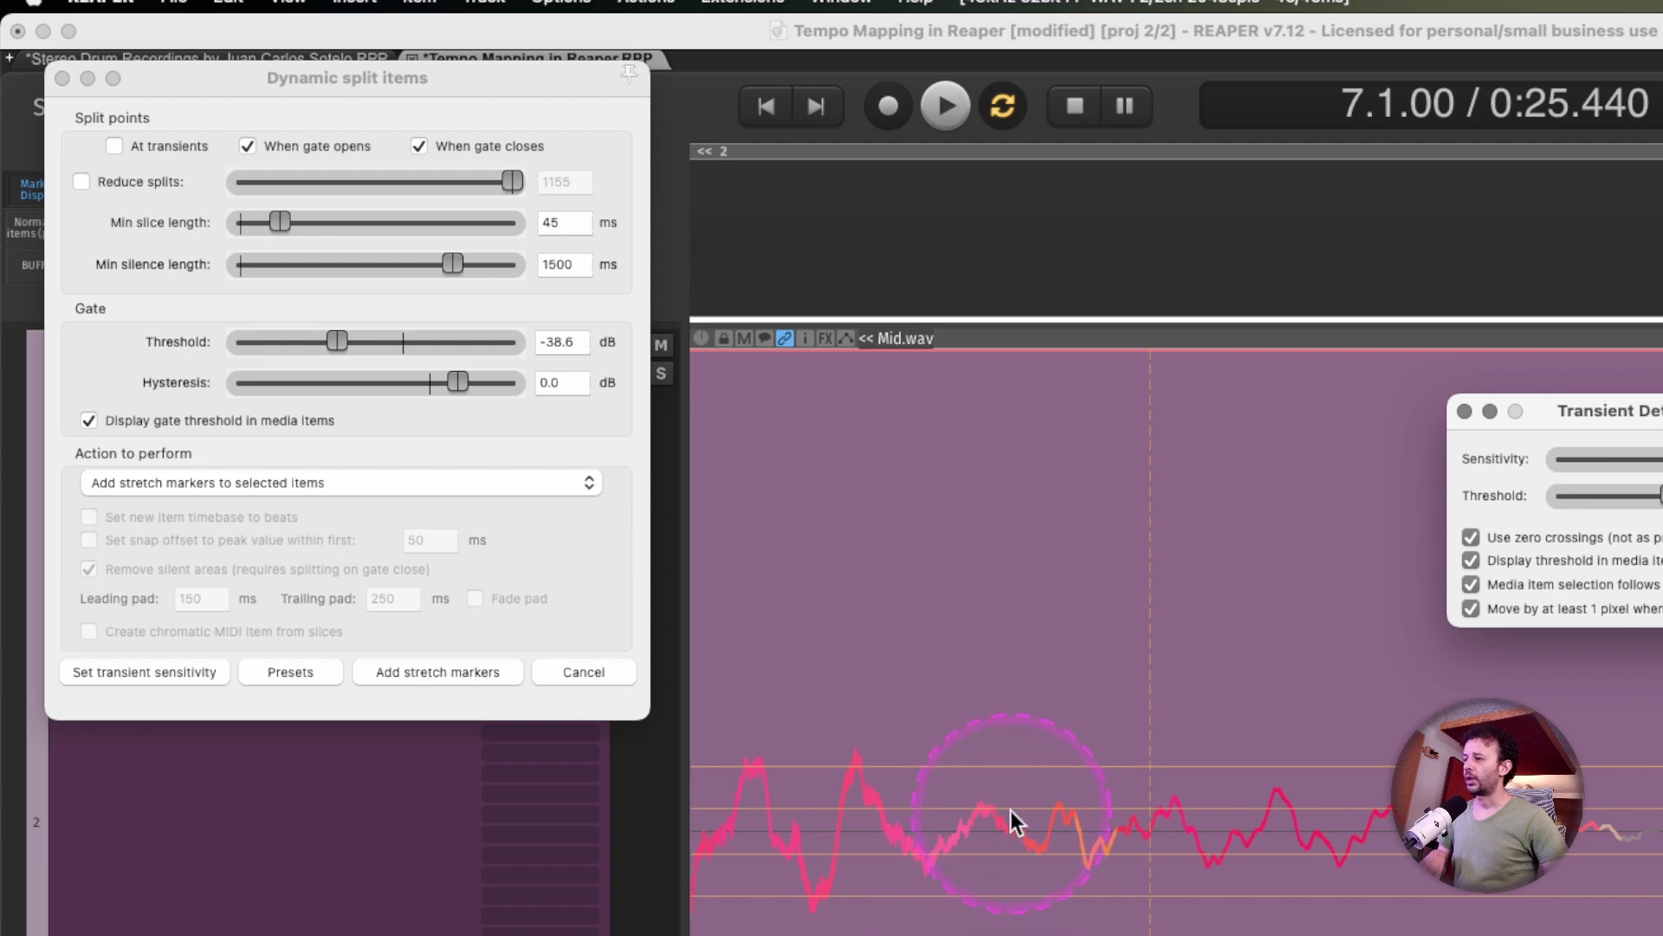
drag(337, 341, 375, 346)
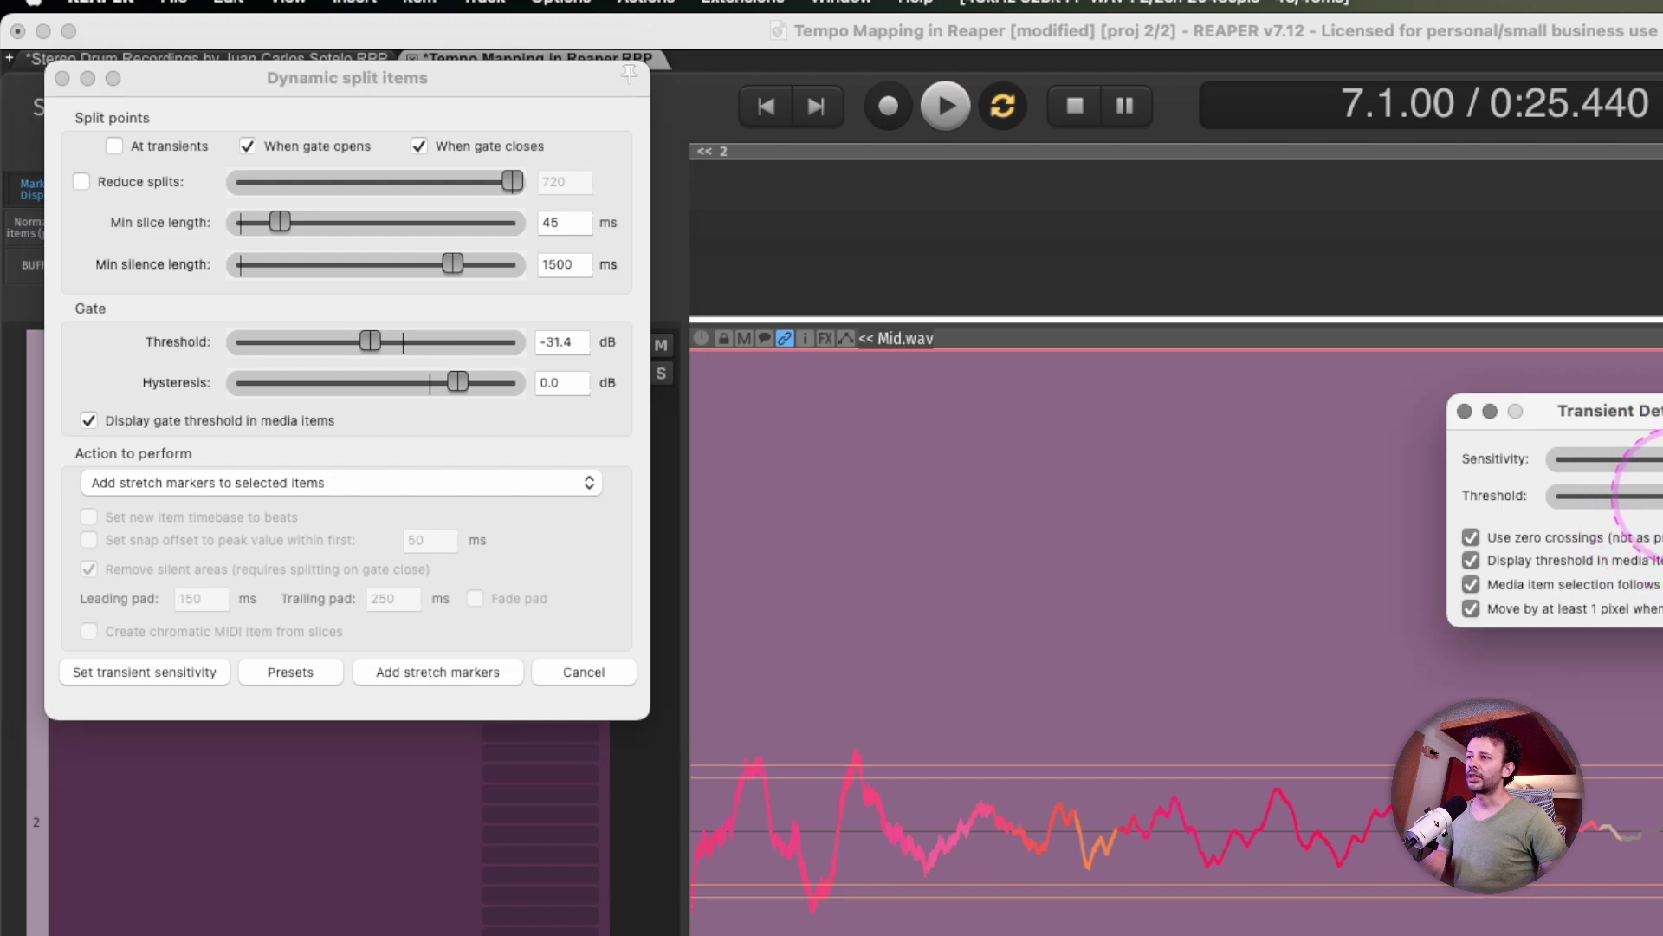
Adjust the transient detection threshold while comparing the transient lines with the first hits of the second loop
click(1651, 490)
drag(1658, 497, 1662, 496)
scroll(1193, 680, down, 5)
scroll(1194, 681, down, 1)
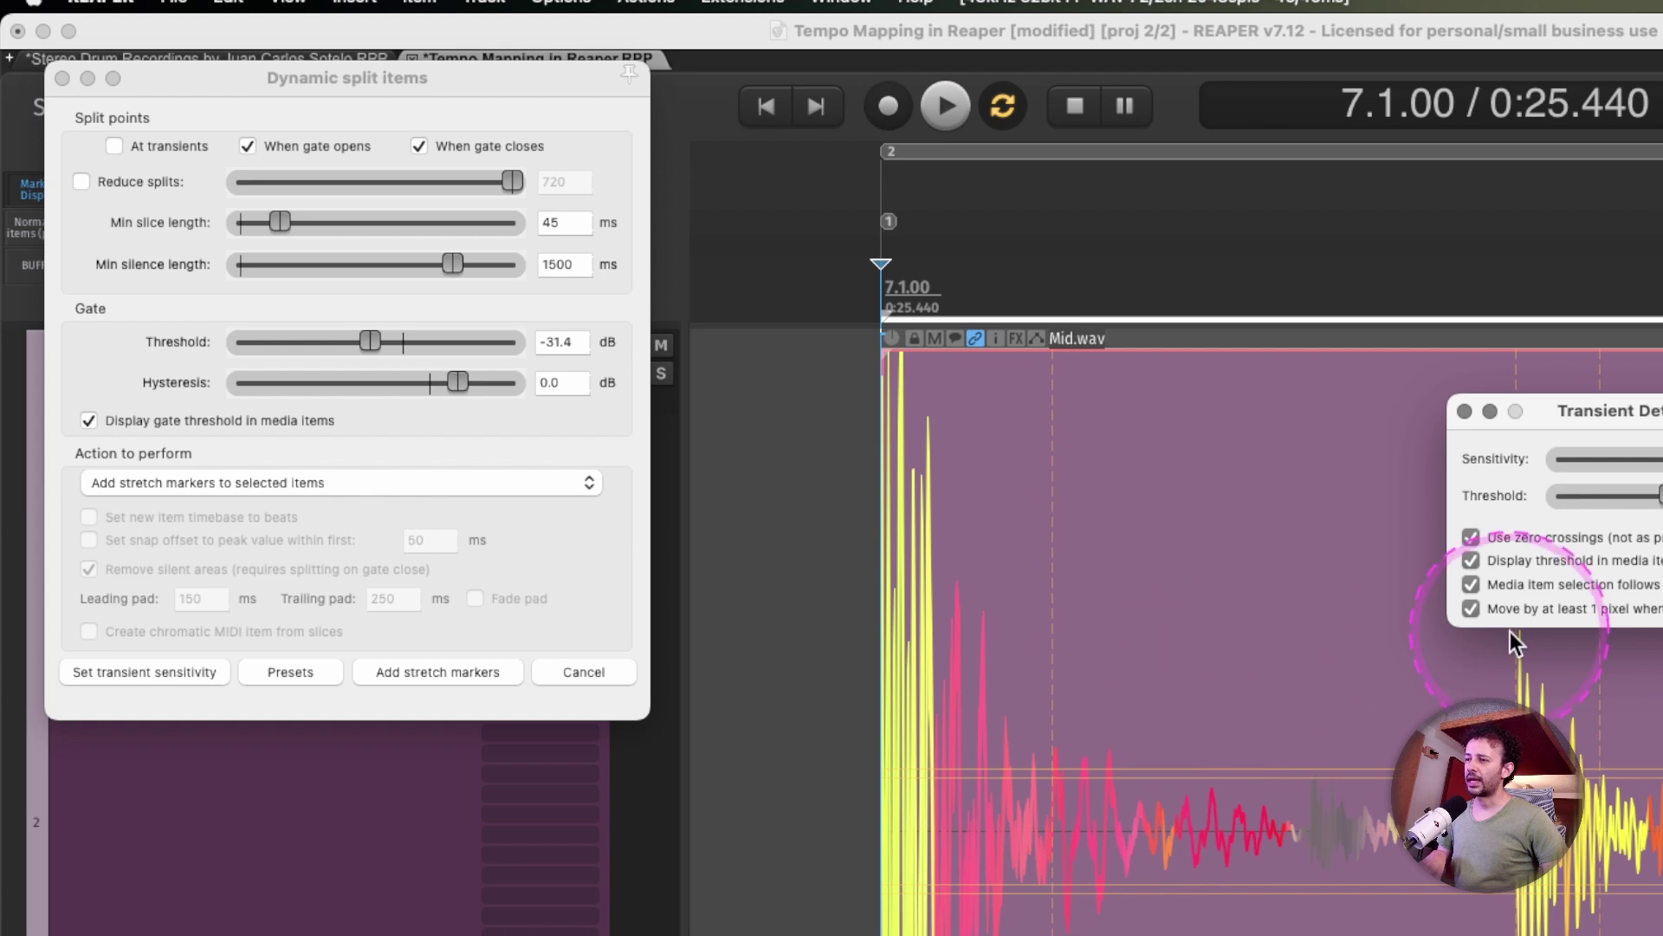
drag(1646, 496, 1659, 495)
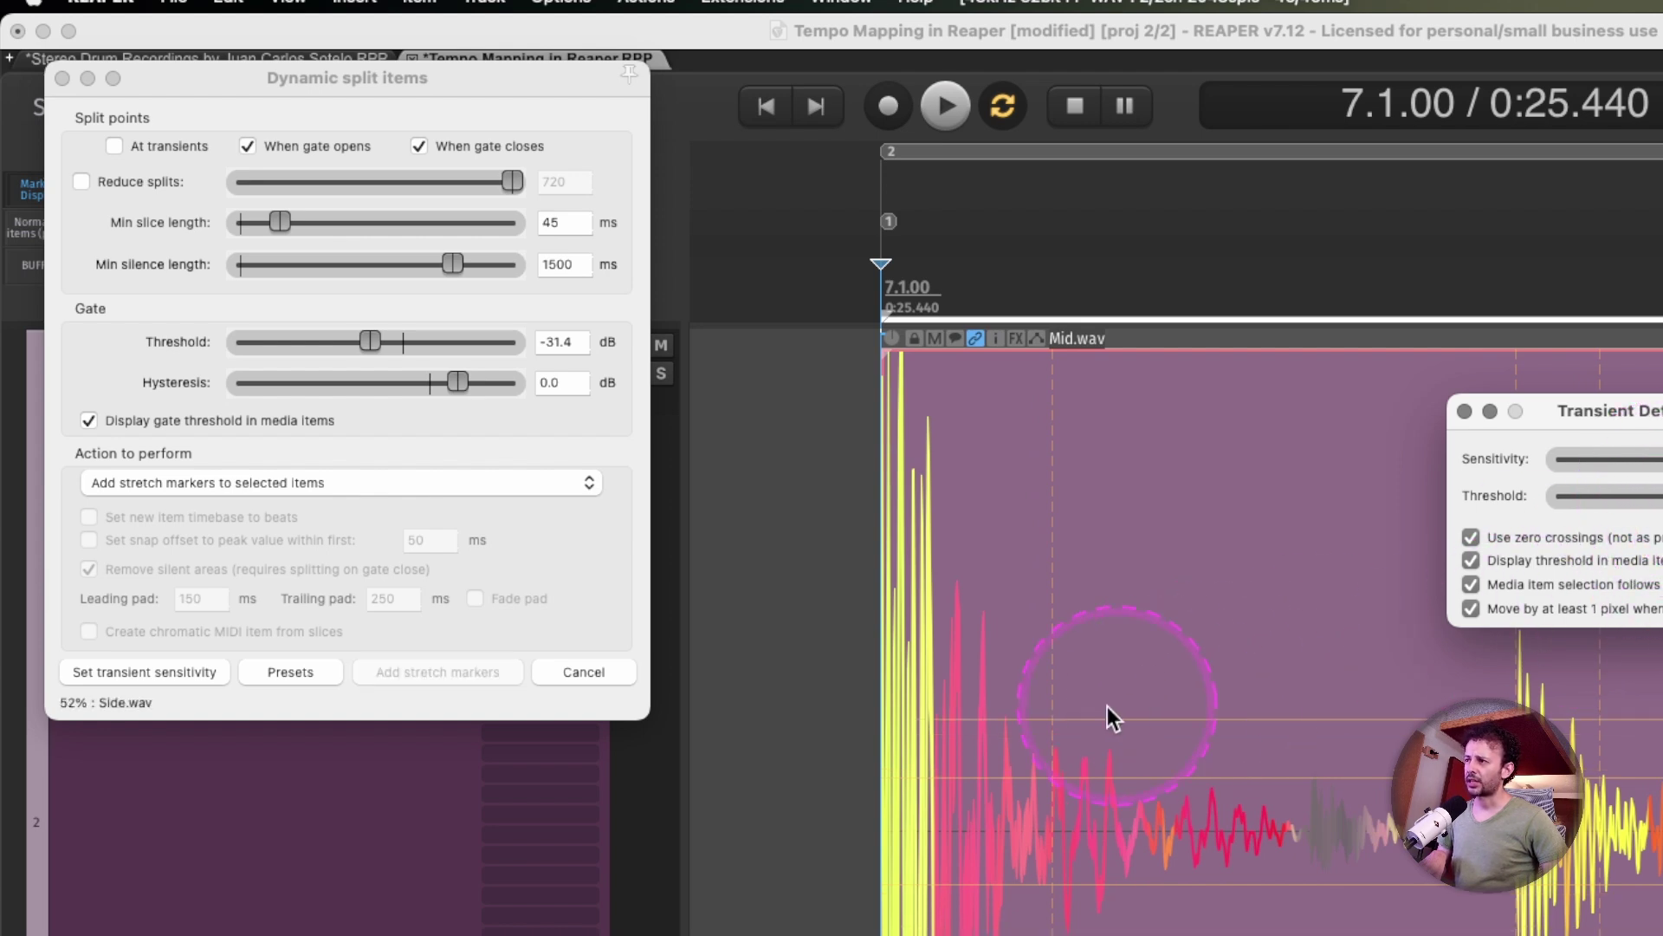
Examine the detected transient lines against the drum hits of the second loop from measure 7 to measure 9
scroll(987, 658, down, 3)
scroll(1160, 681, right, 3)
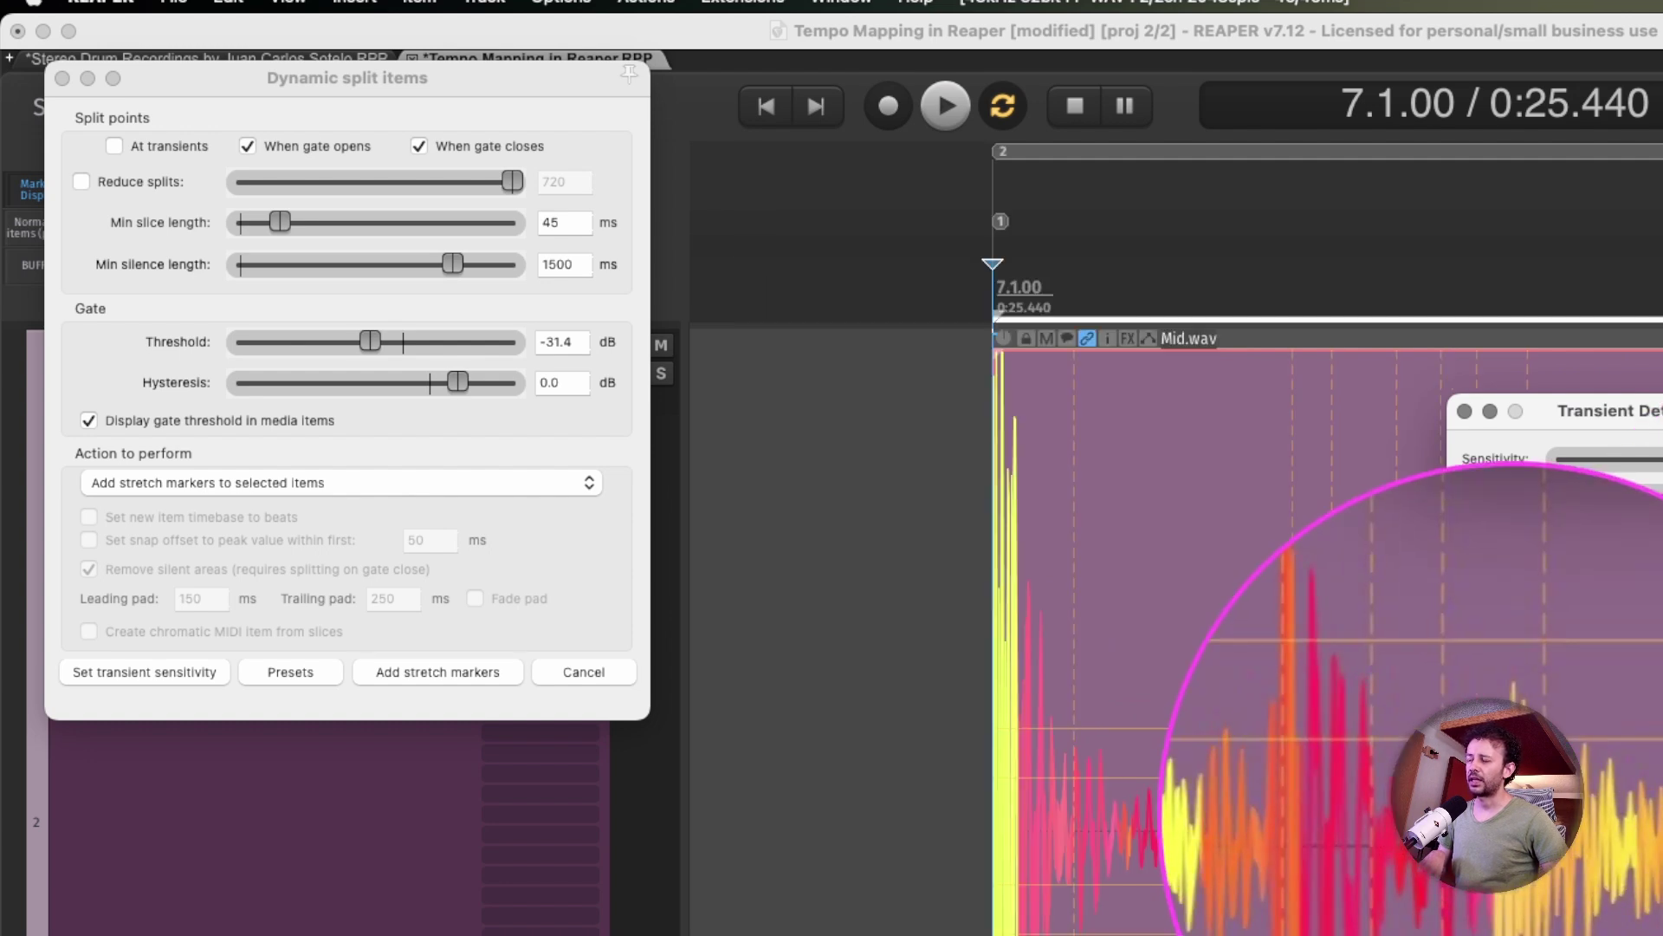
scroll(1547, 814, right, 8)
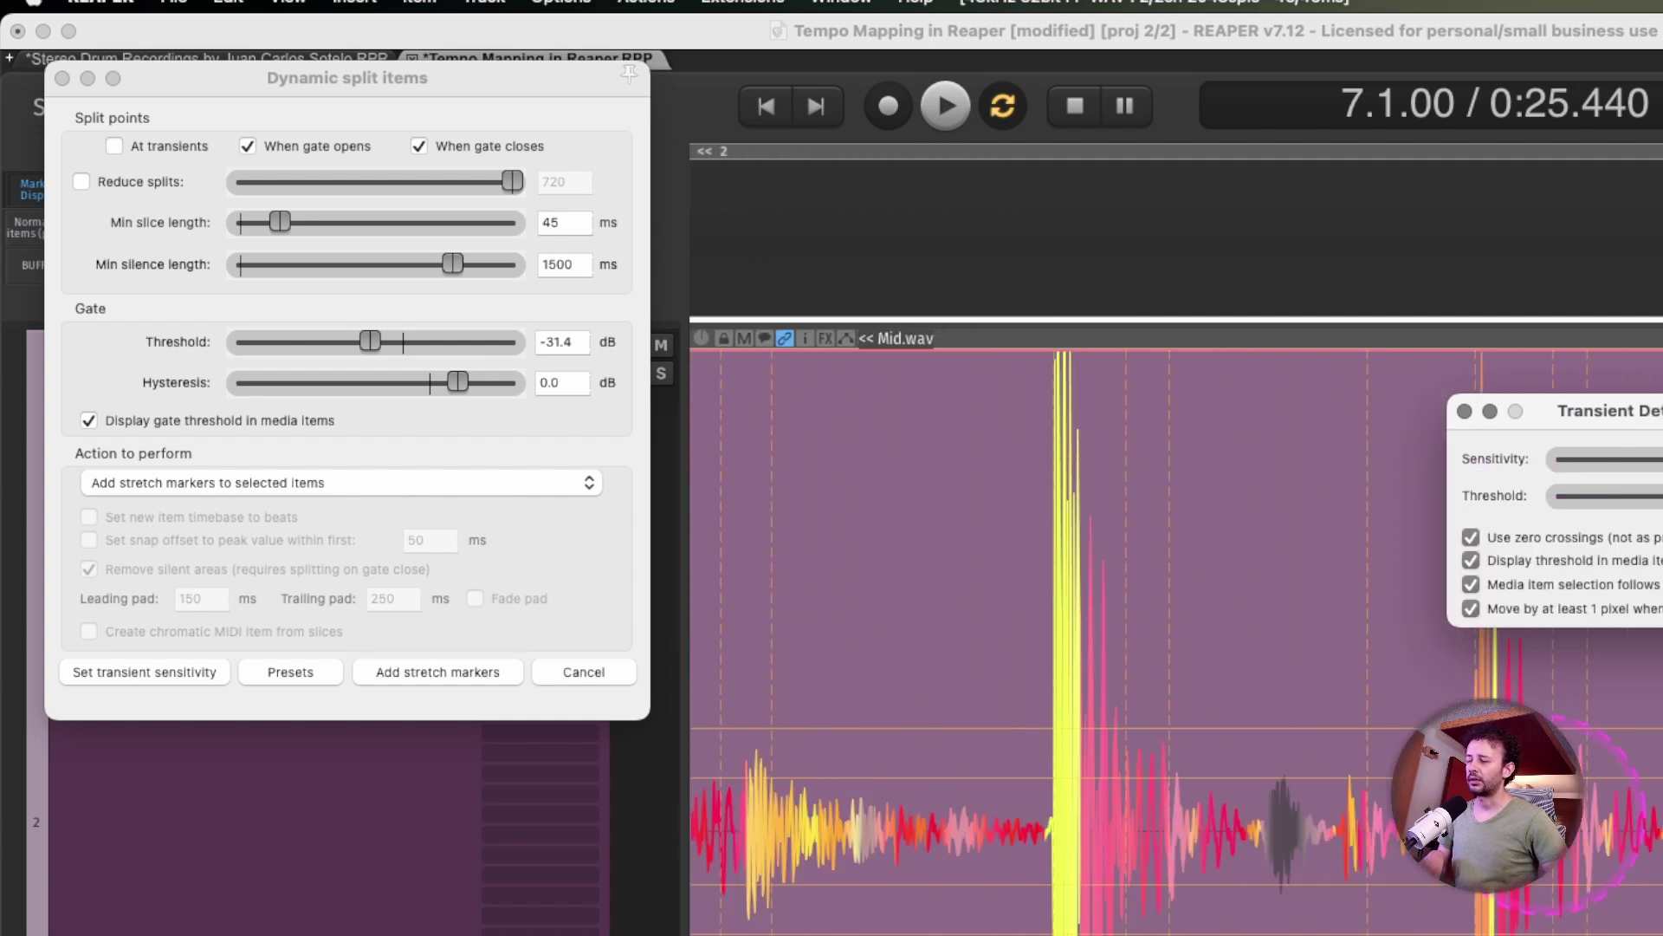
scroll(1177, 641, right, 10)
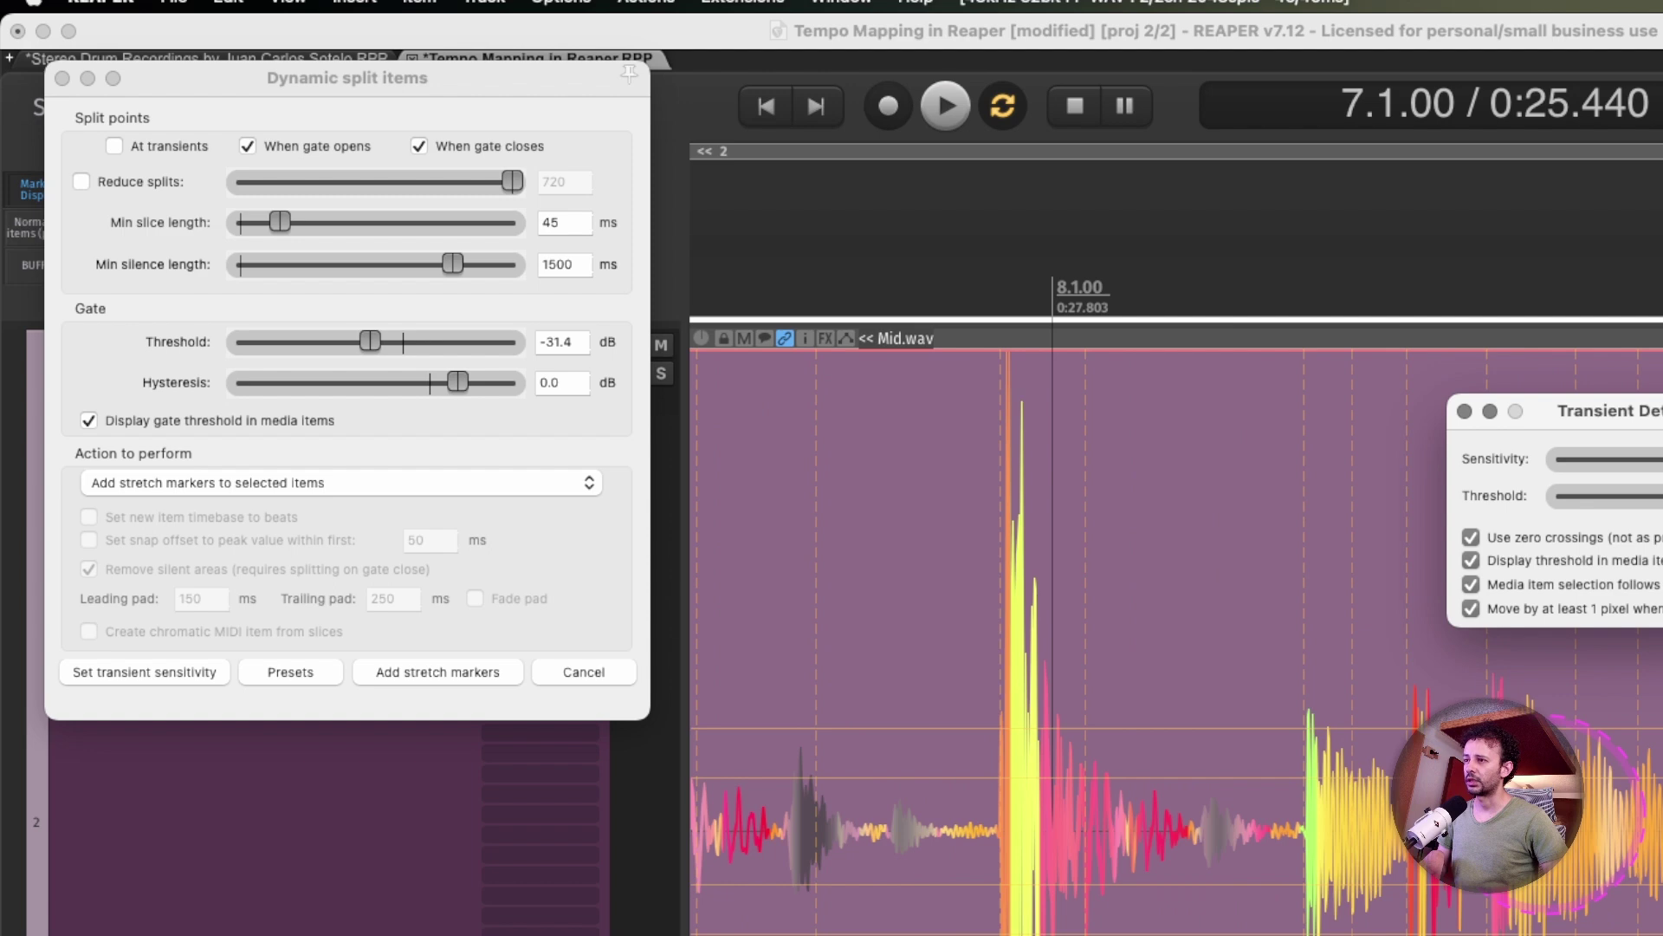
scroll(1547, 814, right, 6)
scroll(1538, 818, down, 3)
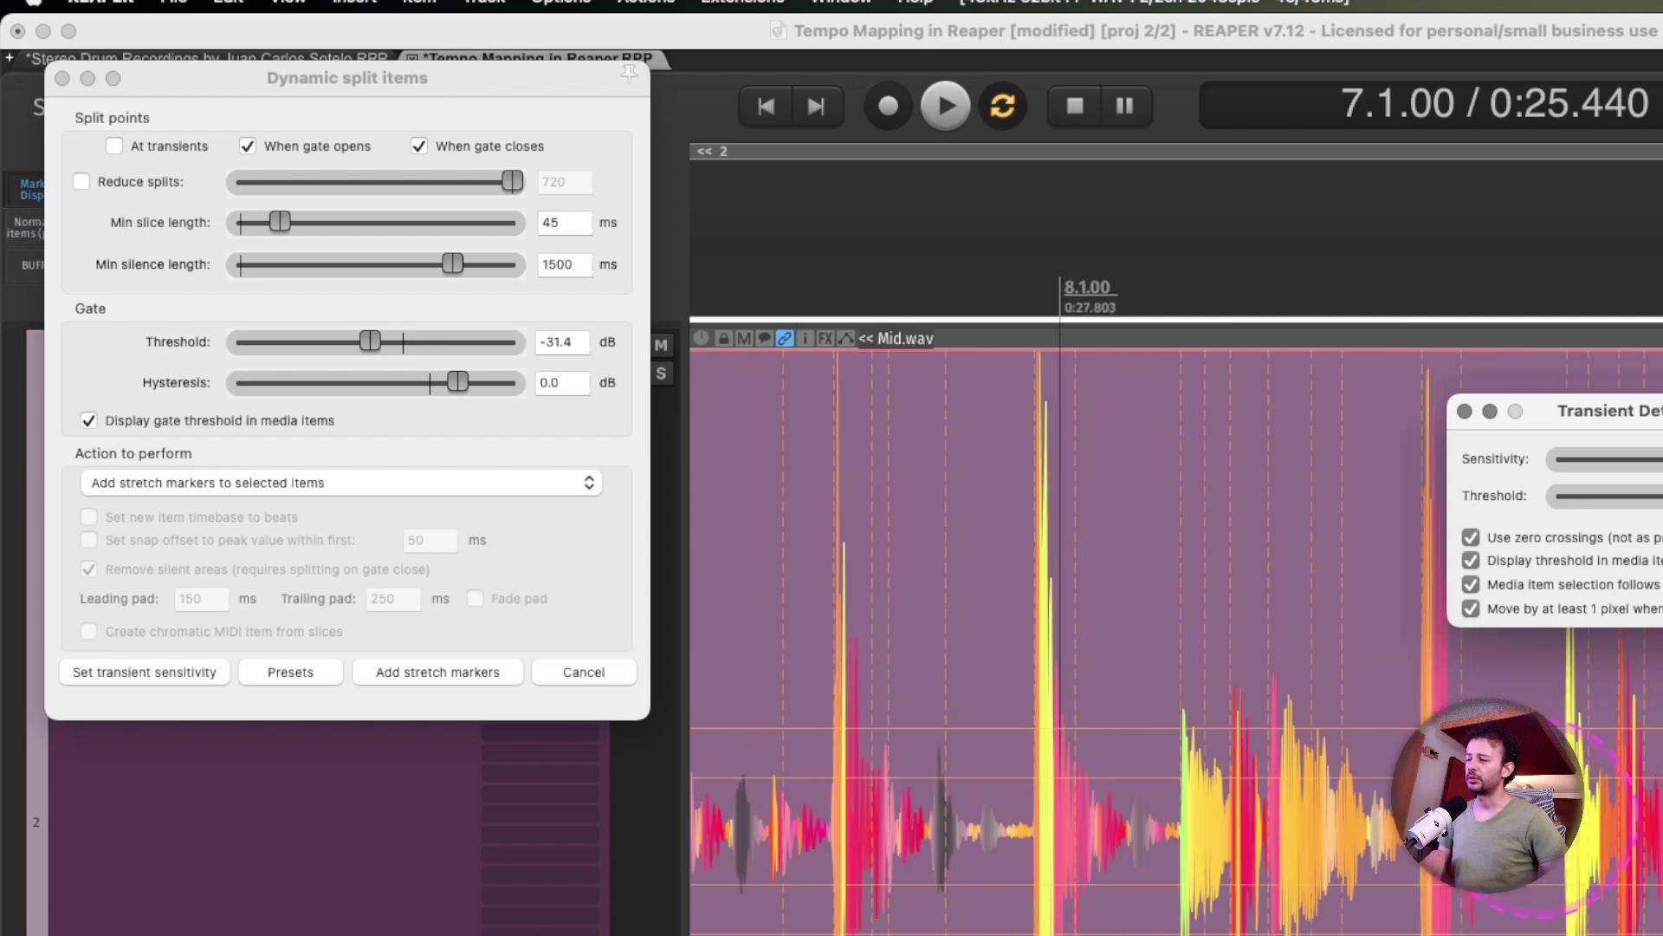
scroll(1053, 641, right, 4)
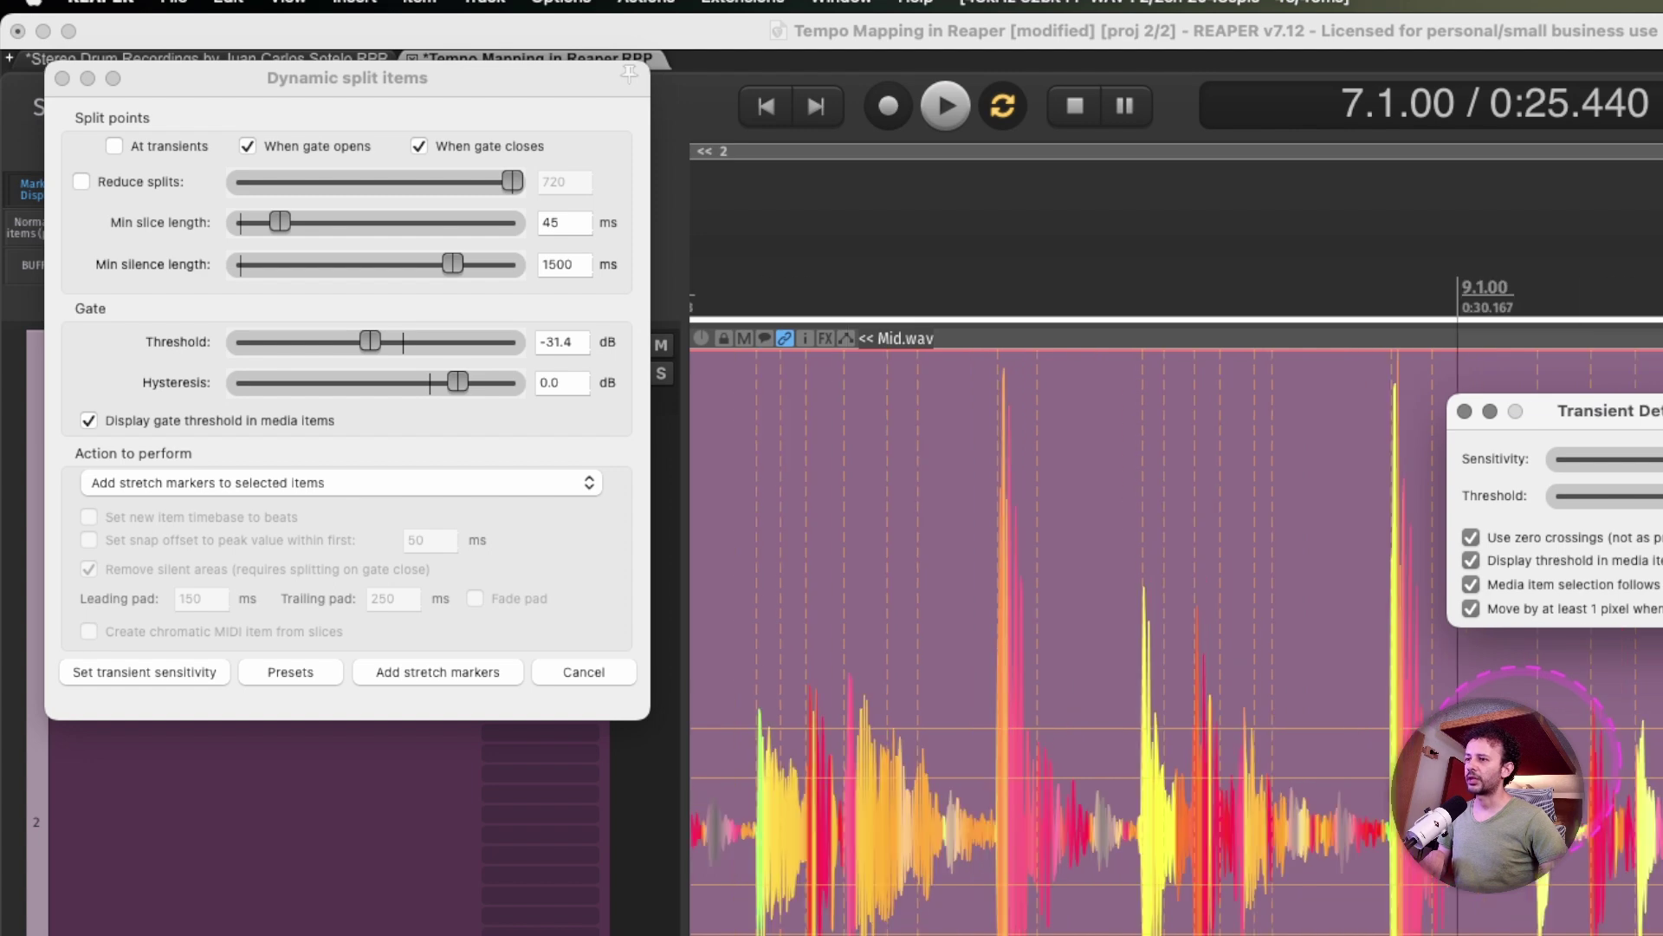
scroll(1360, 760, up, 4)
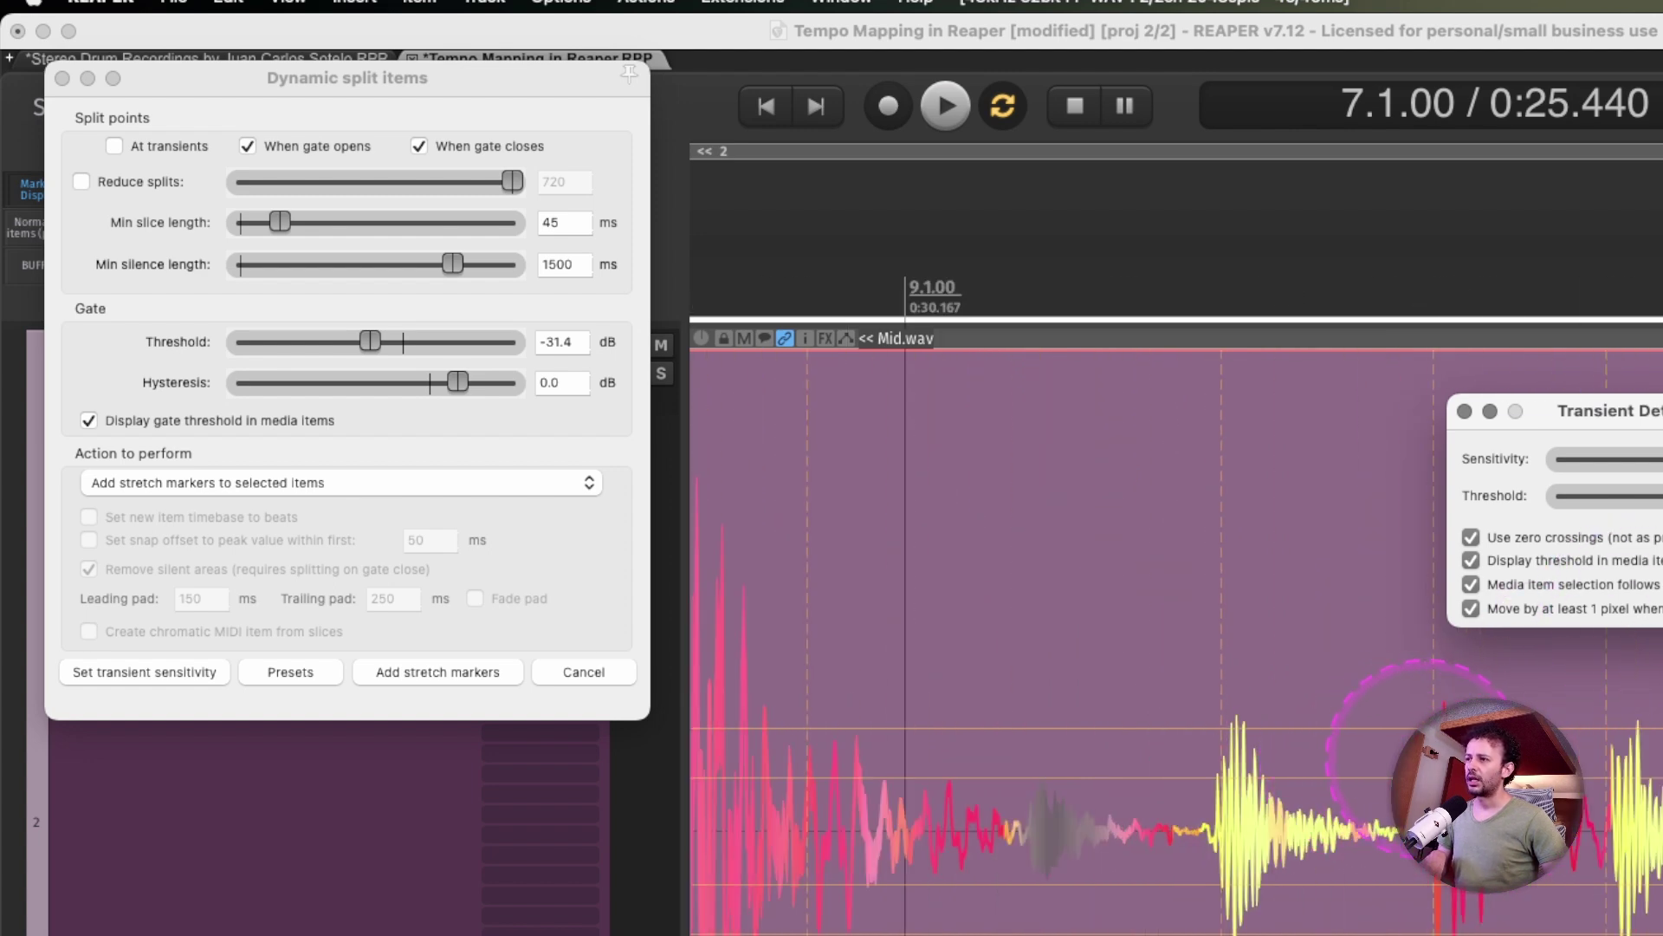
Fine-tune the transient detection threshold, then close the transient settings and Dynamic split items without adding stretch markers
drag(1662, 497, 1658, 498)
scroll(1661, 830, down, 5)
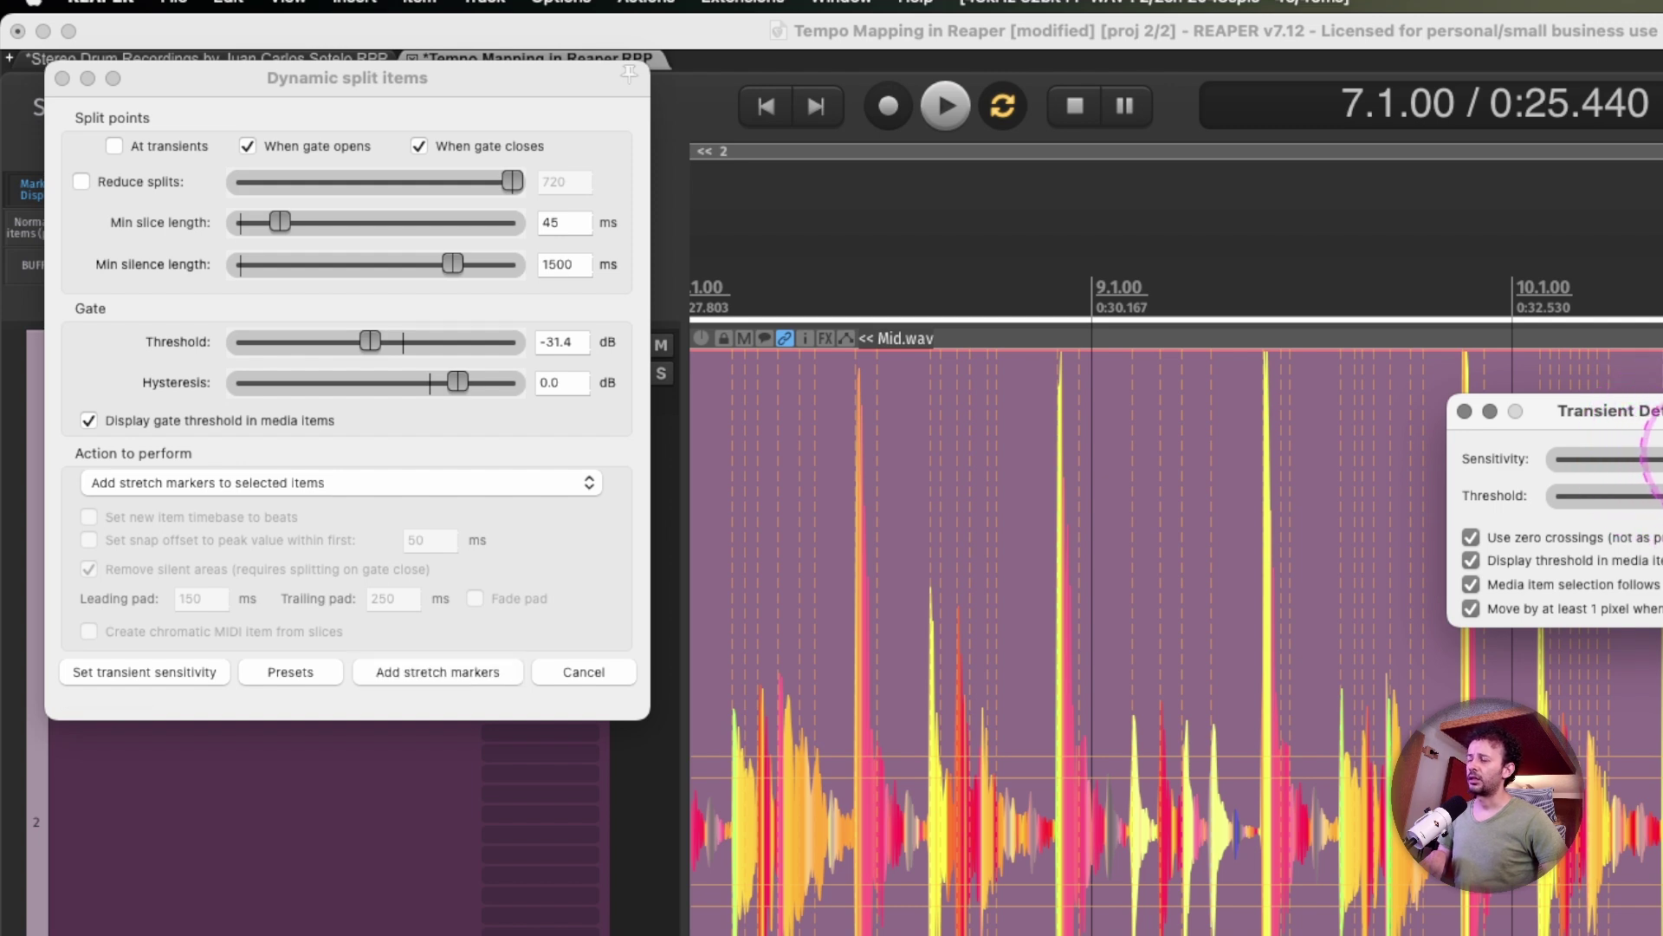
click(1465, 412)
scroll(1238, 523, left, 7)
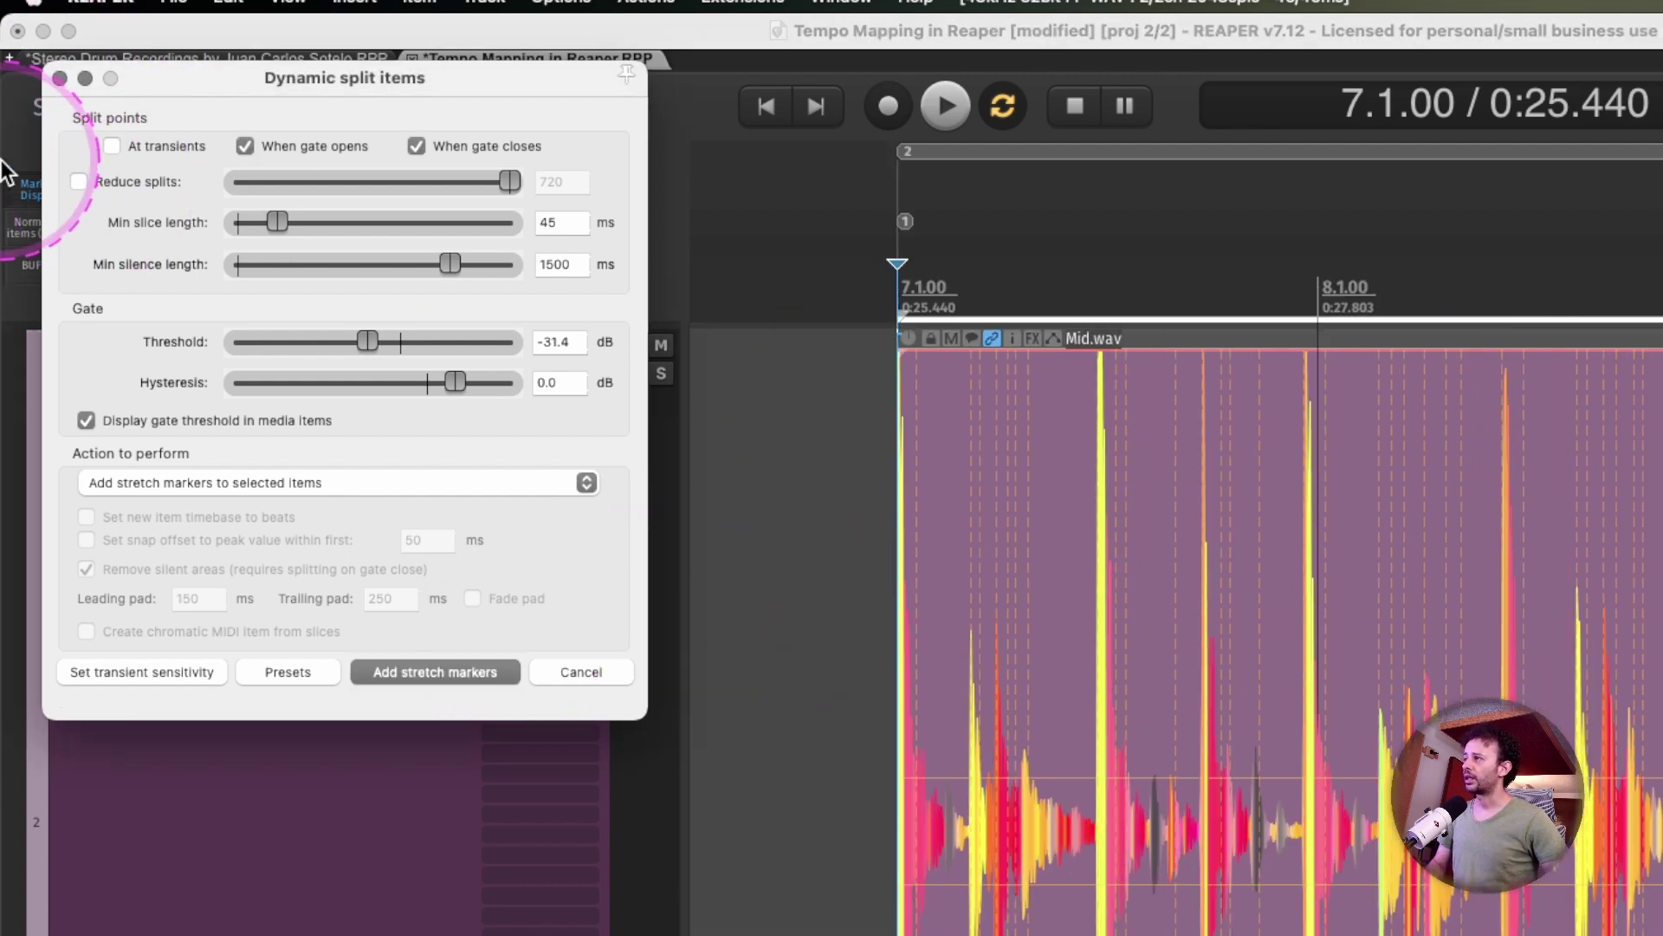
click(61, 78)
Check the action for moving the cursor to the next transient in items, and advance the edit cursor to the hit just before 8.1.00
key(shift+slash)
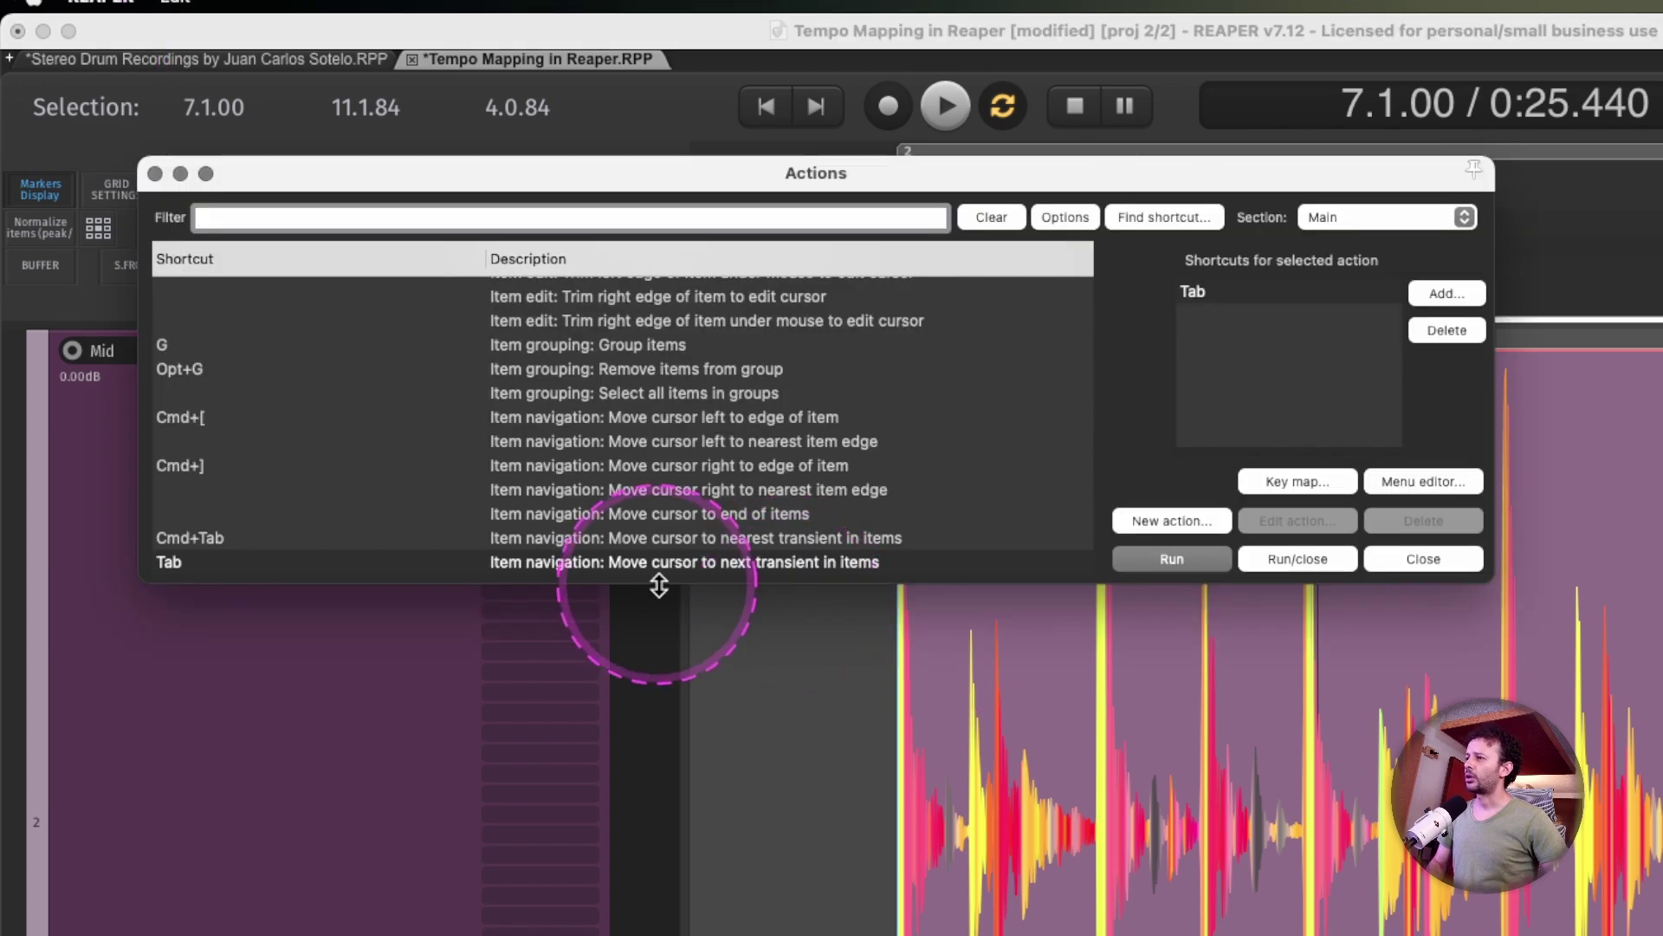
click(155, 174)
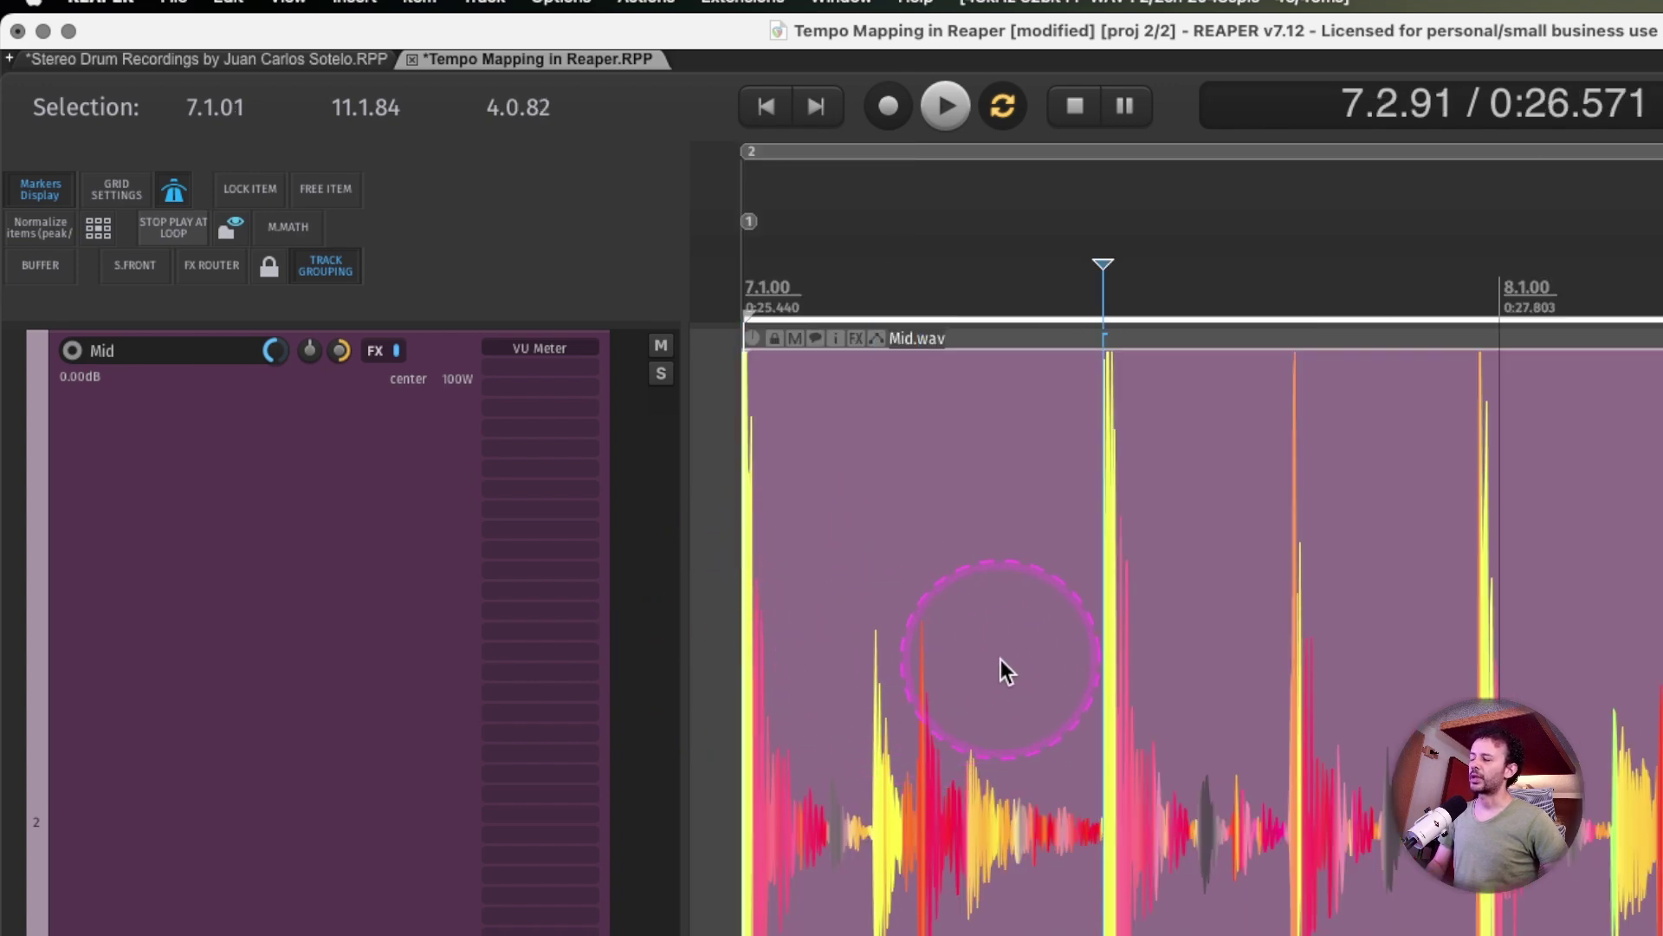
key(Tab)
key(Tab)
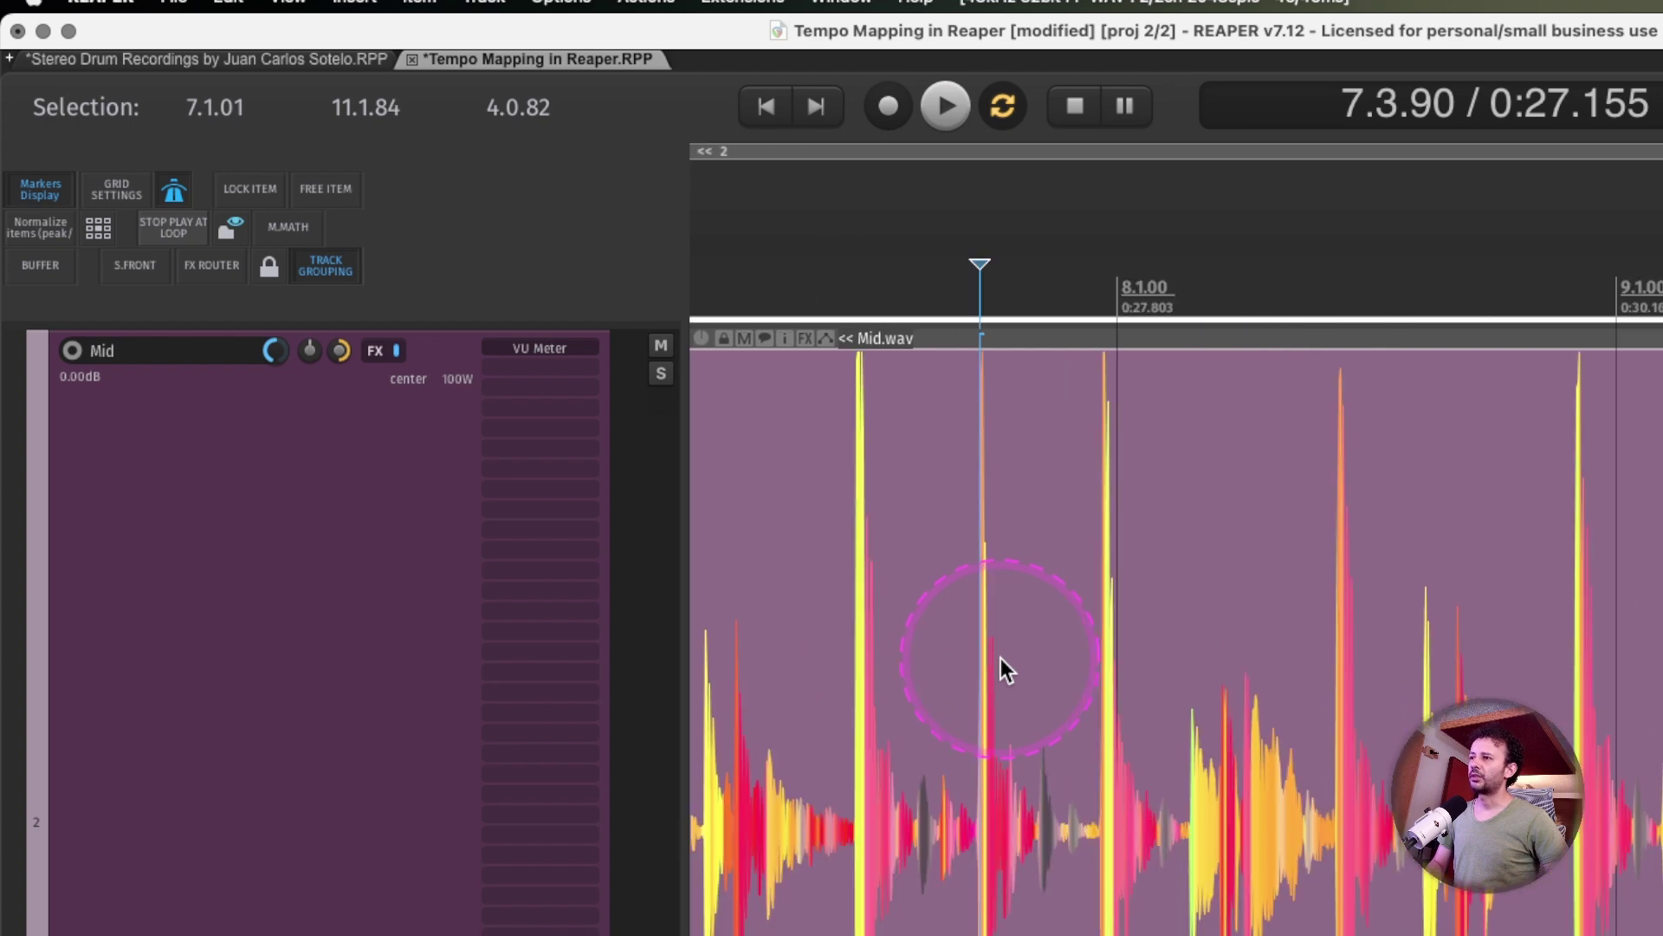
key(Tab)
key(Tab)
key(Tab)
scroll(1099, 648, left, 3)
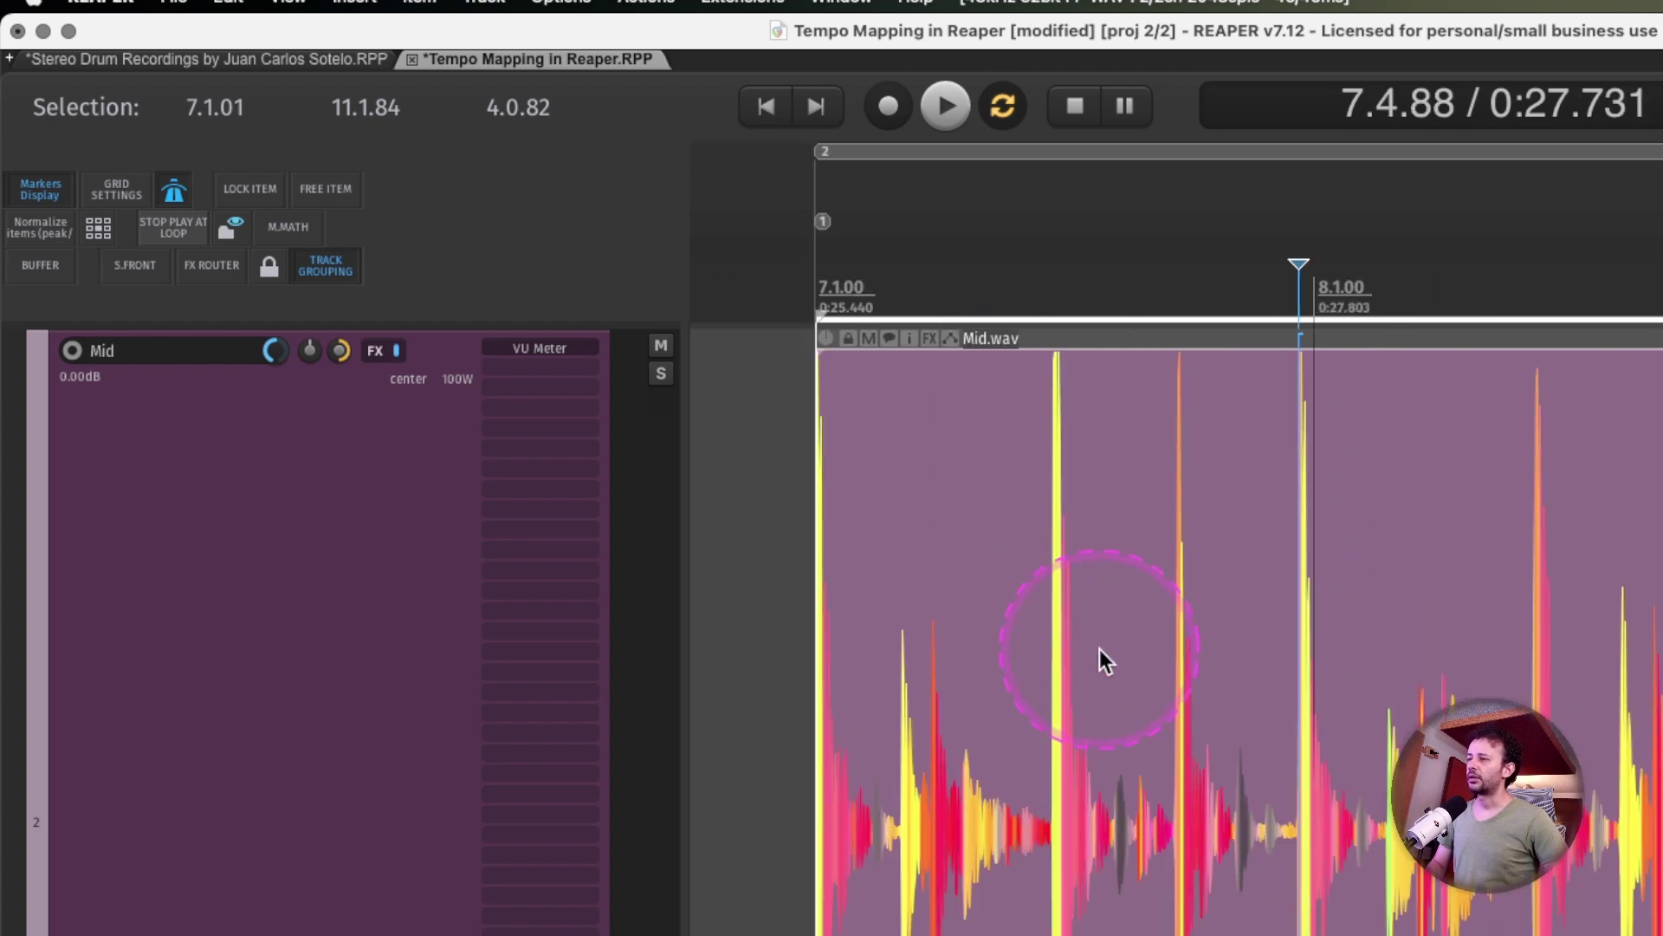
Run SWS/BR: Move closest grid line to edit cursor so the 8.1.00 grid line lands on the hit
key(question)
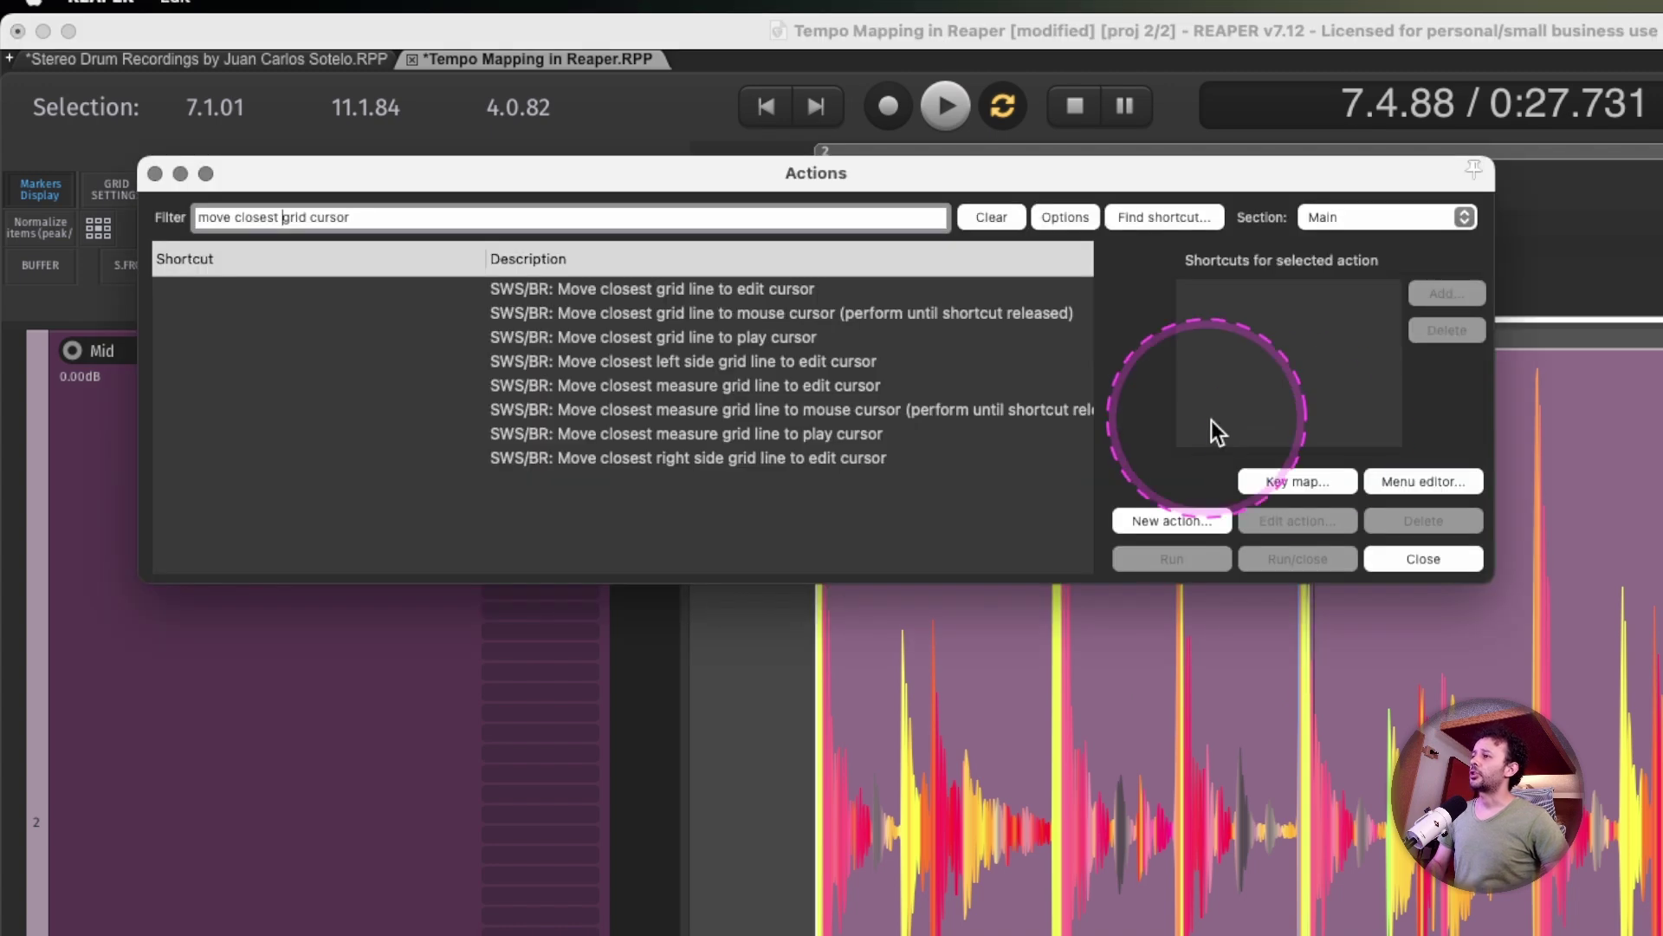
click(686, 292)
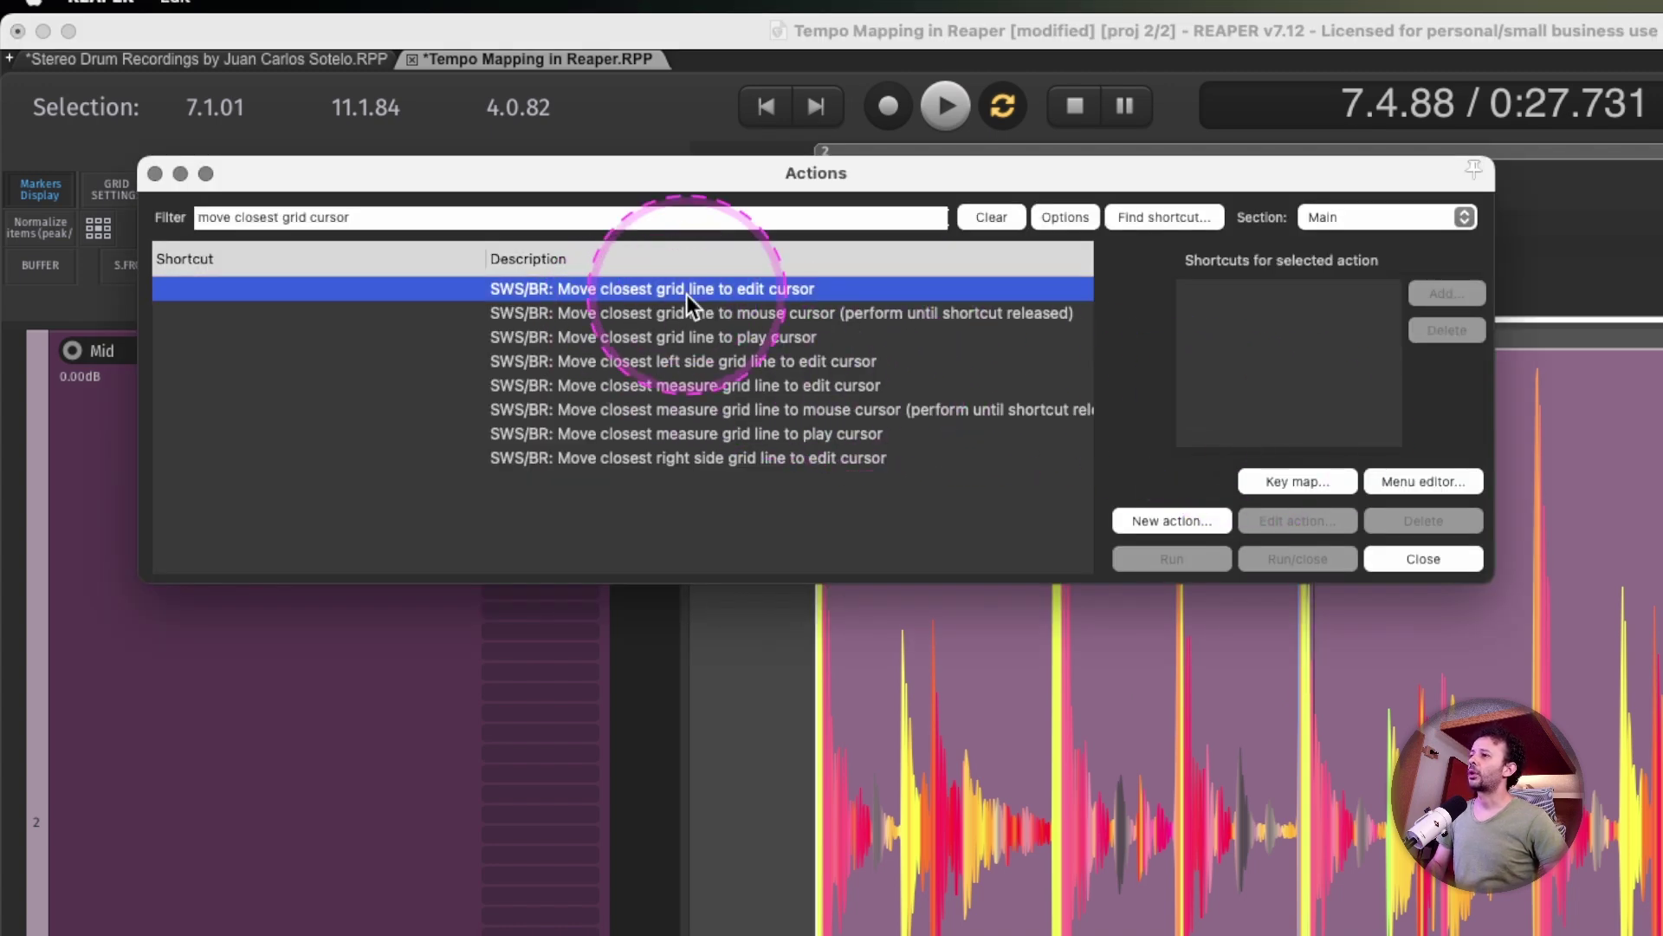
drag(926, 176, 838, 468)
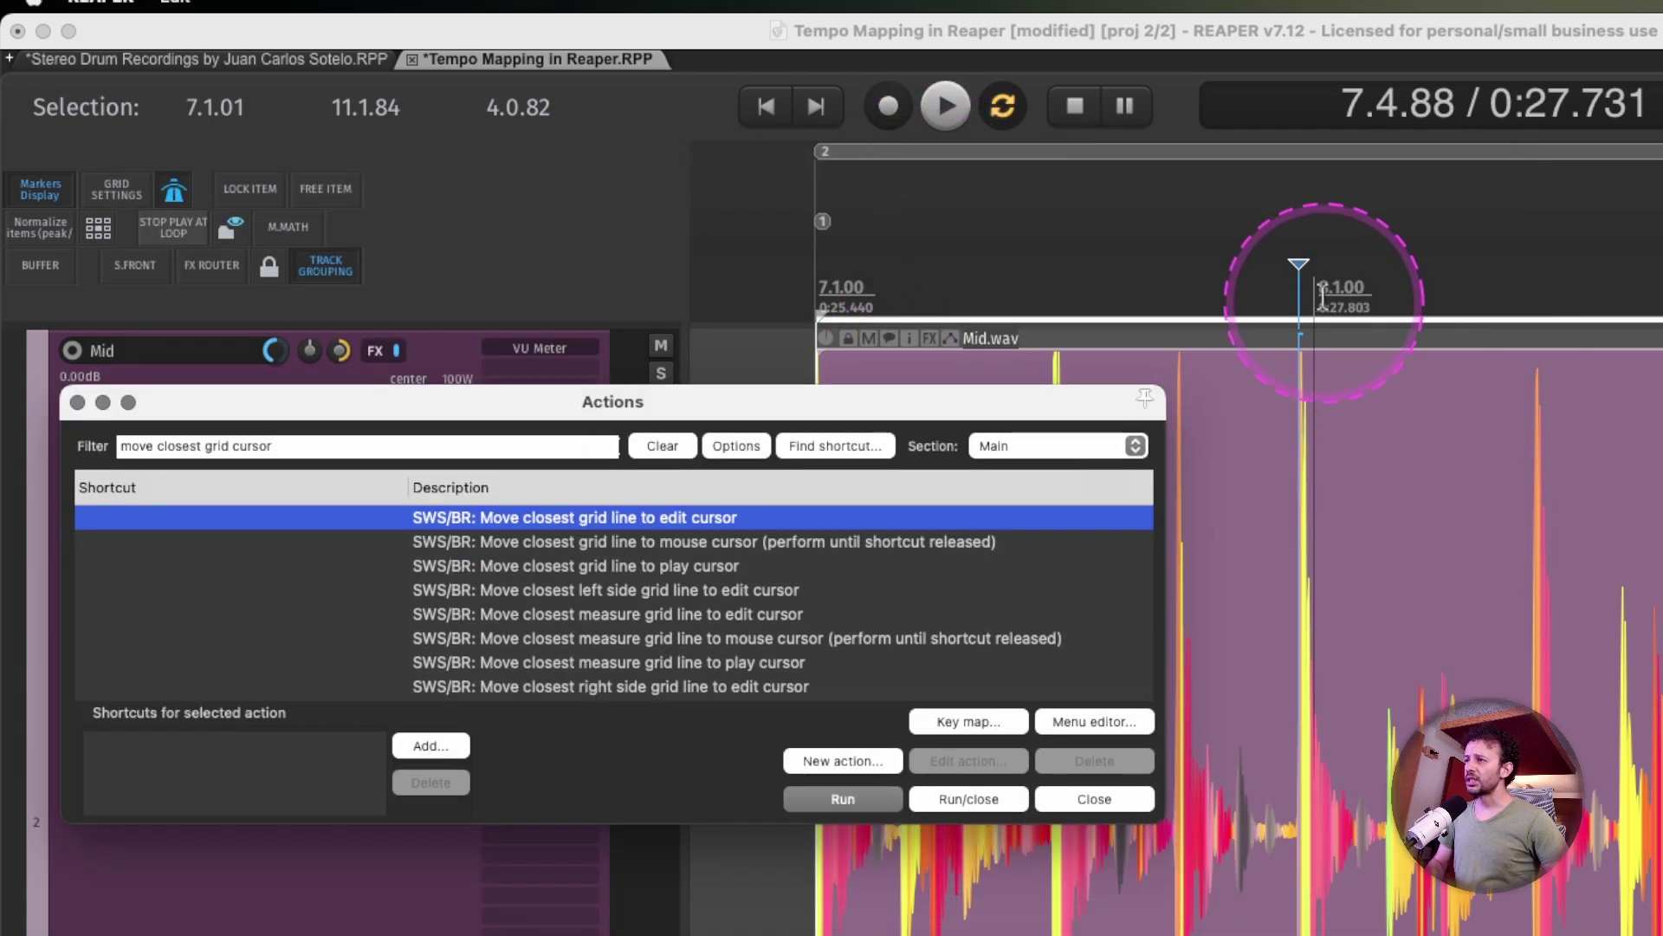
scroll(1318, 289, up, 1)
click(856, 797)
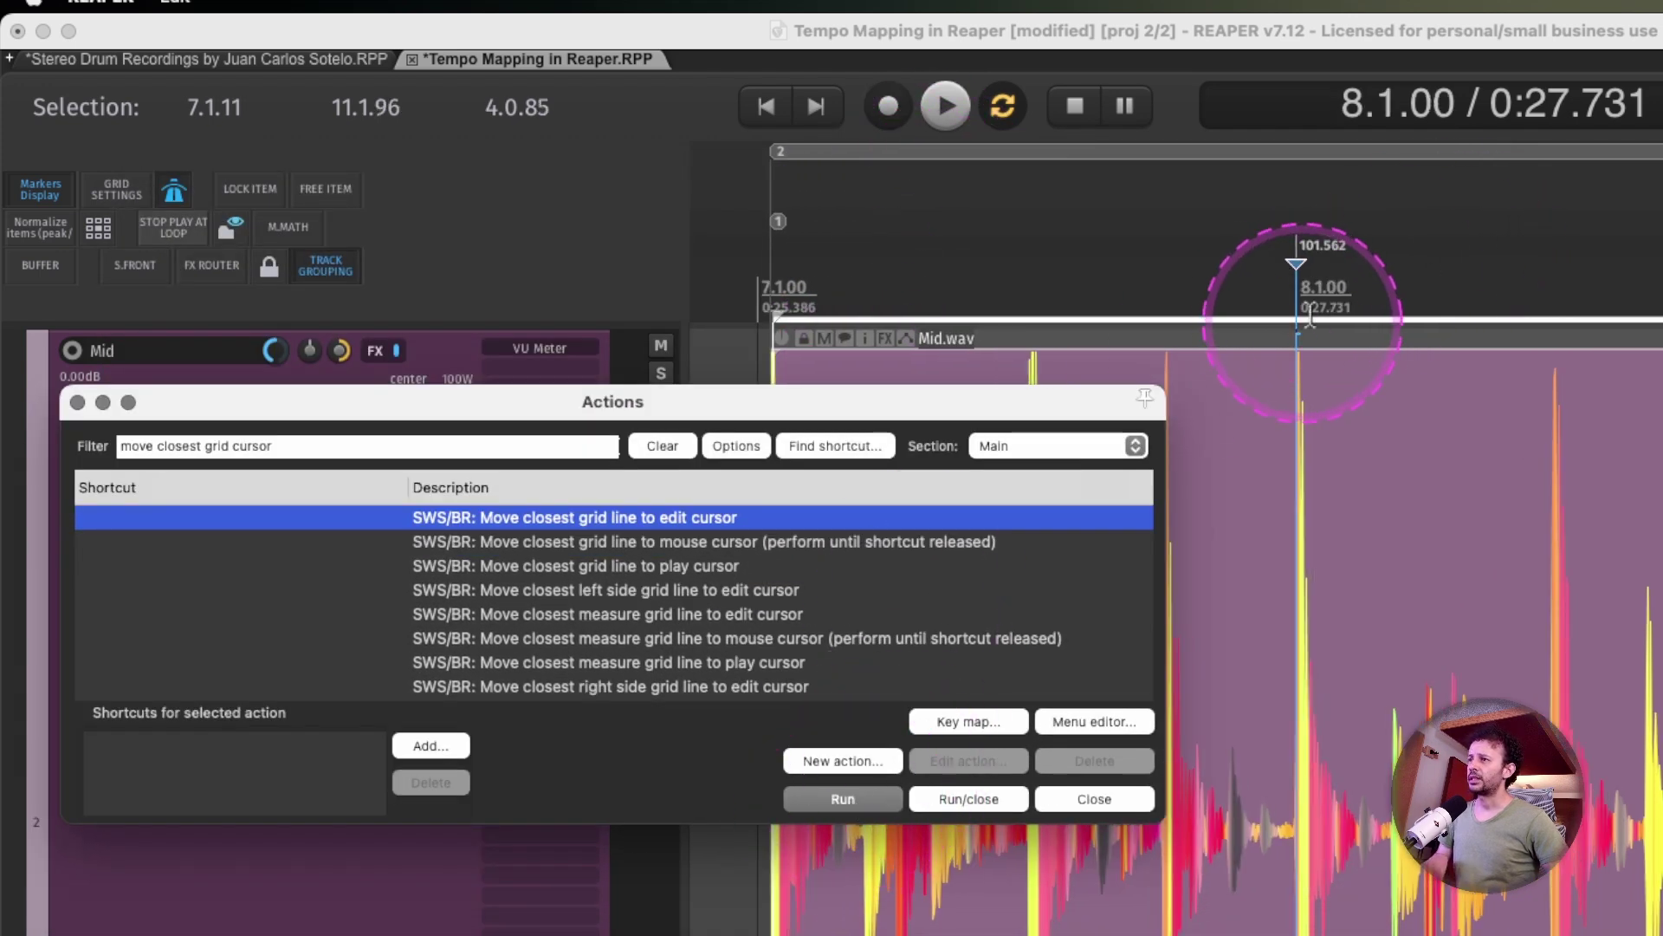
Place the edit cursor on the transient just before 9.1.00 and move the closest grid line to it
click(1662, 530)
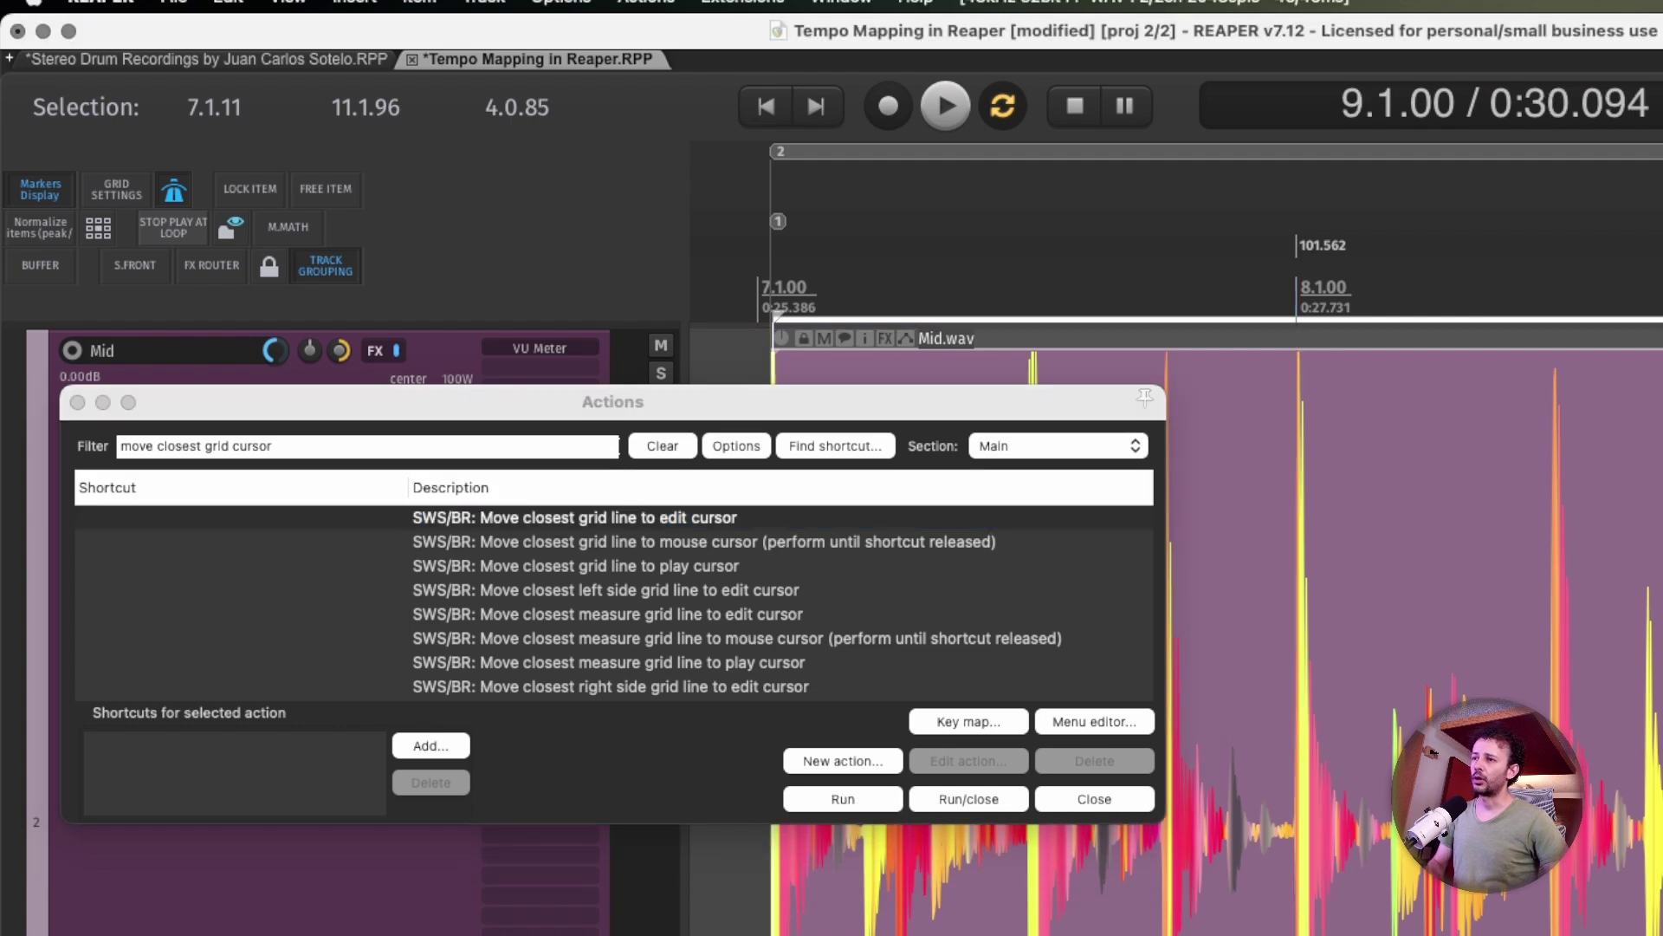
scroll(1413, 520, right, 4)
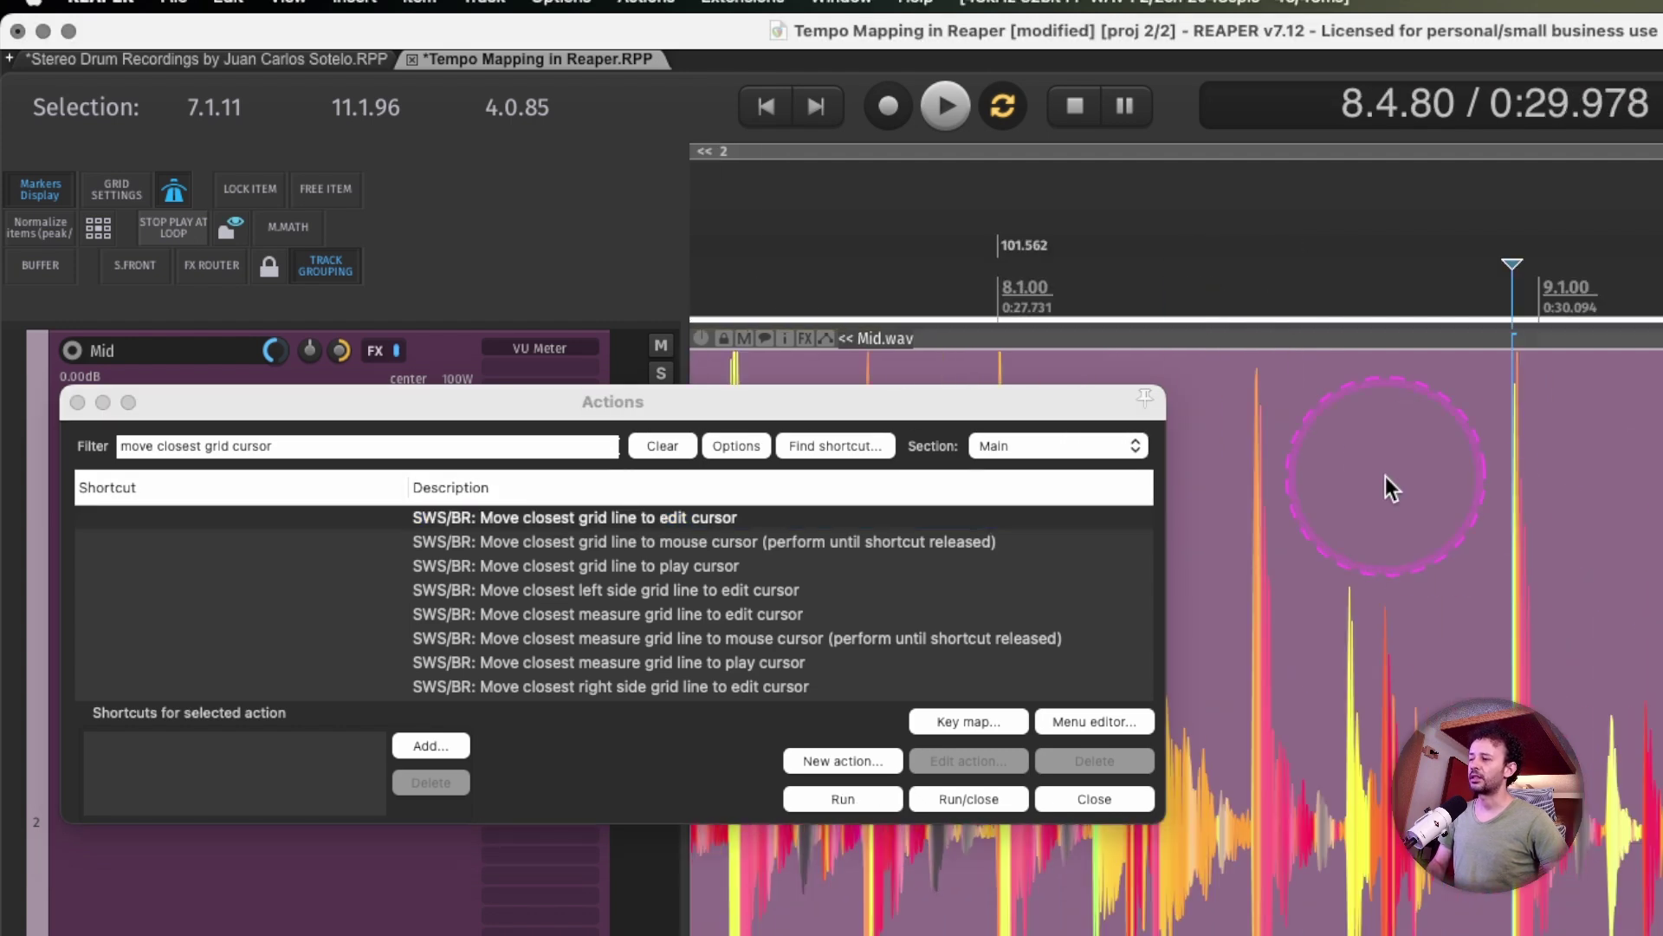
click(857, 801)
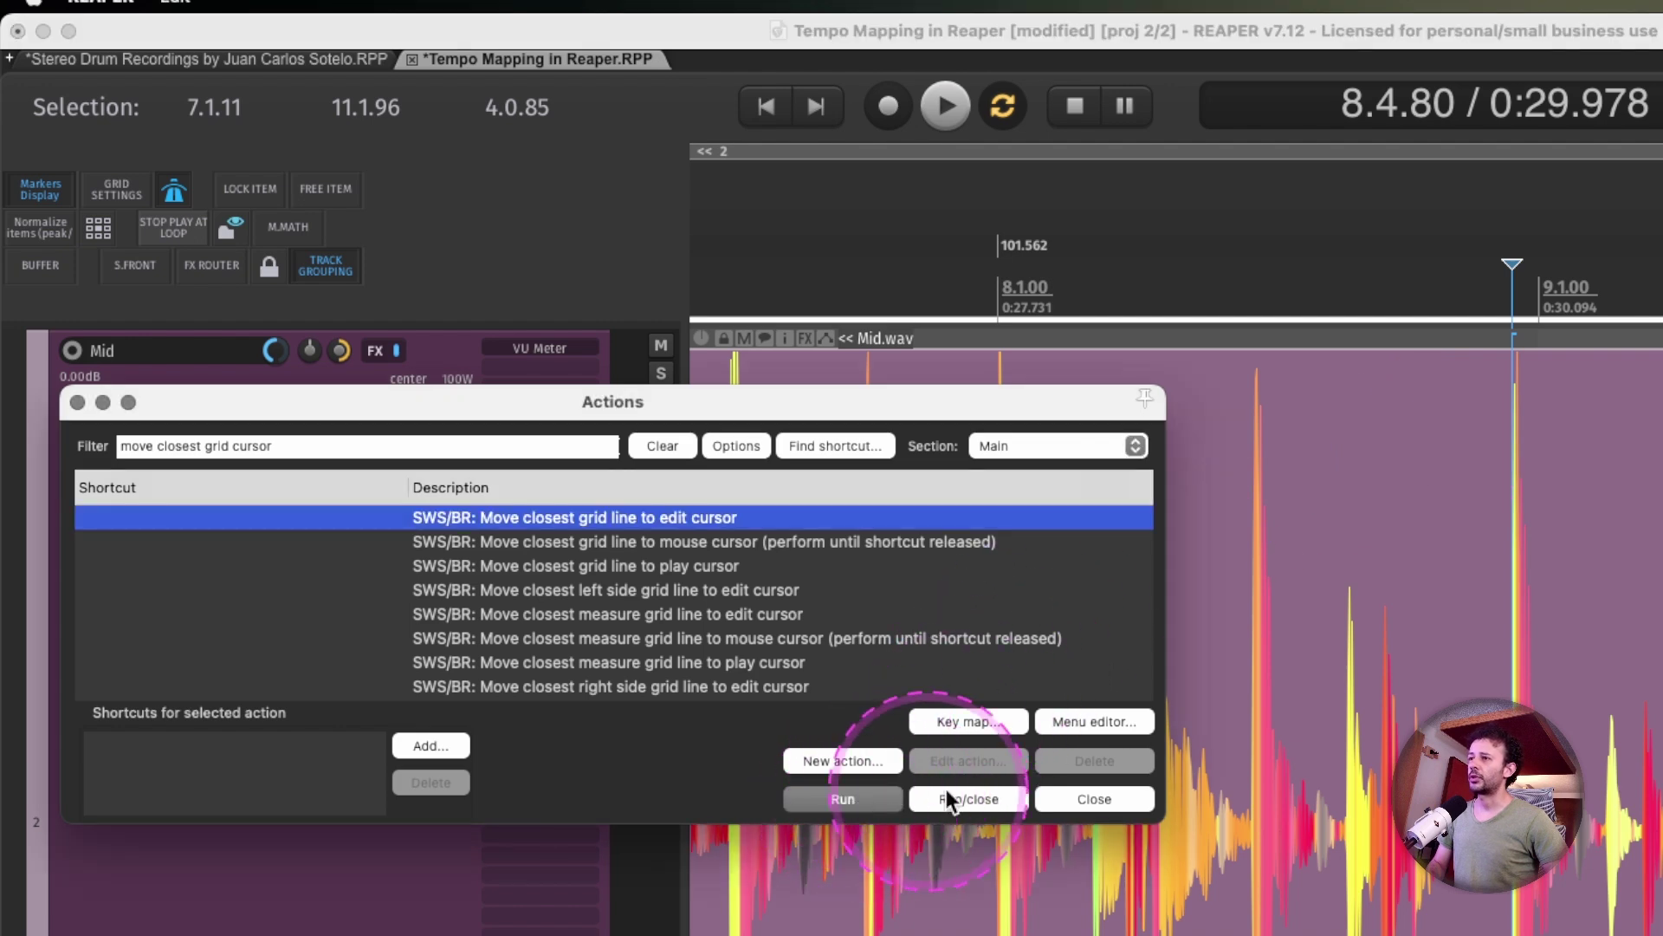
click(864, 795)
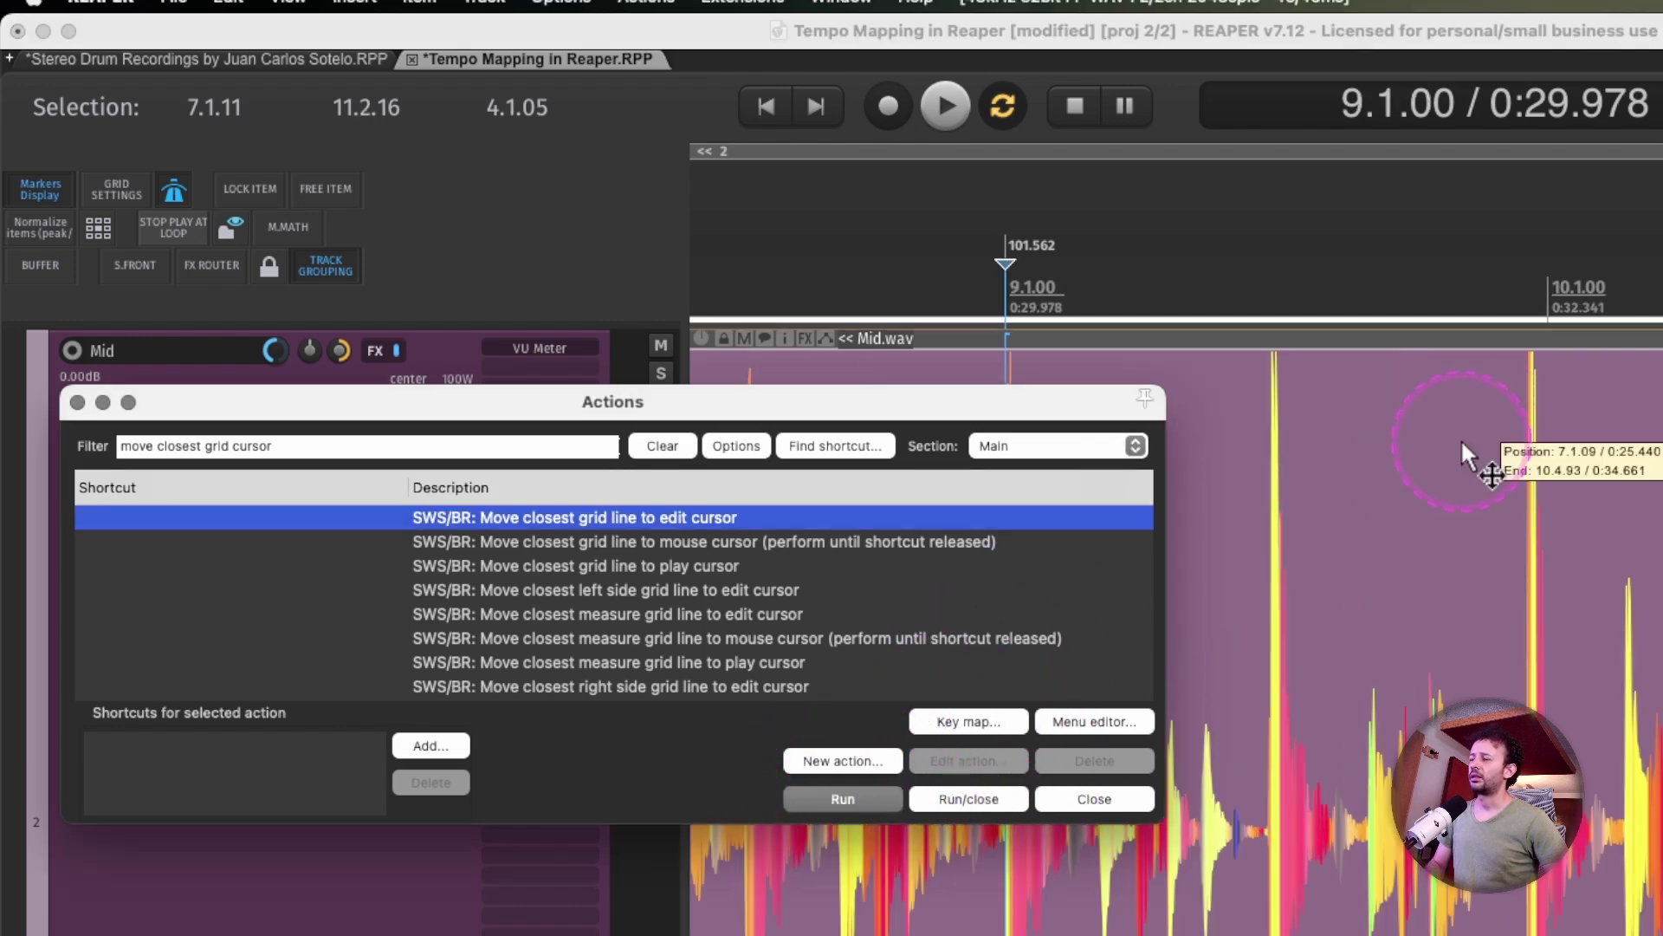
Jump the edit cursor to the transient just before 10.1.00 and move the closest grid line to it
click(1462, 440)
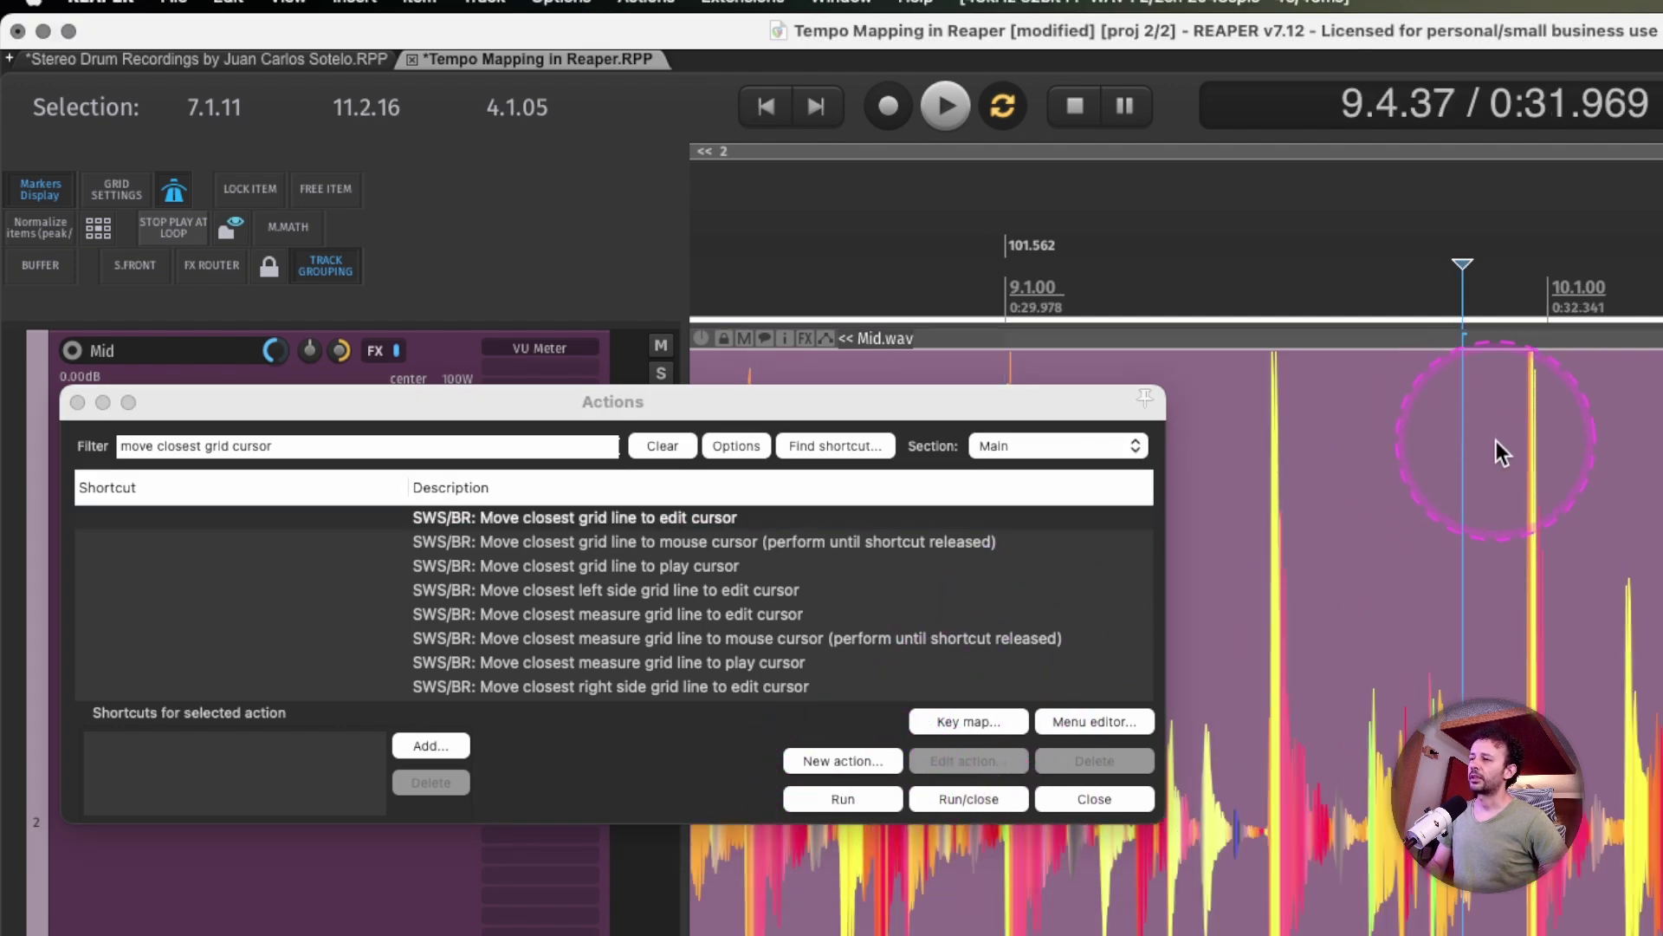
key(Tab)
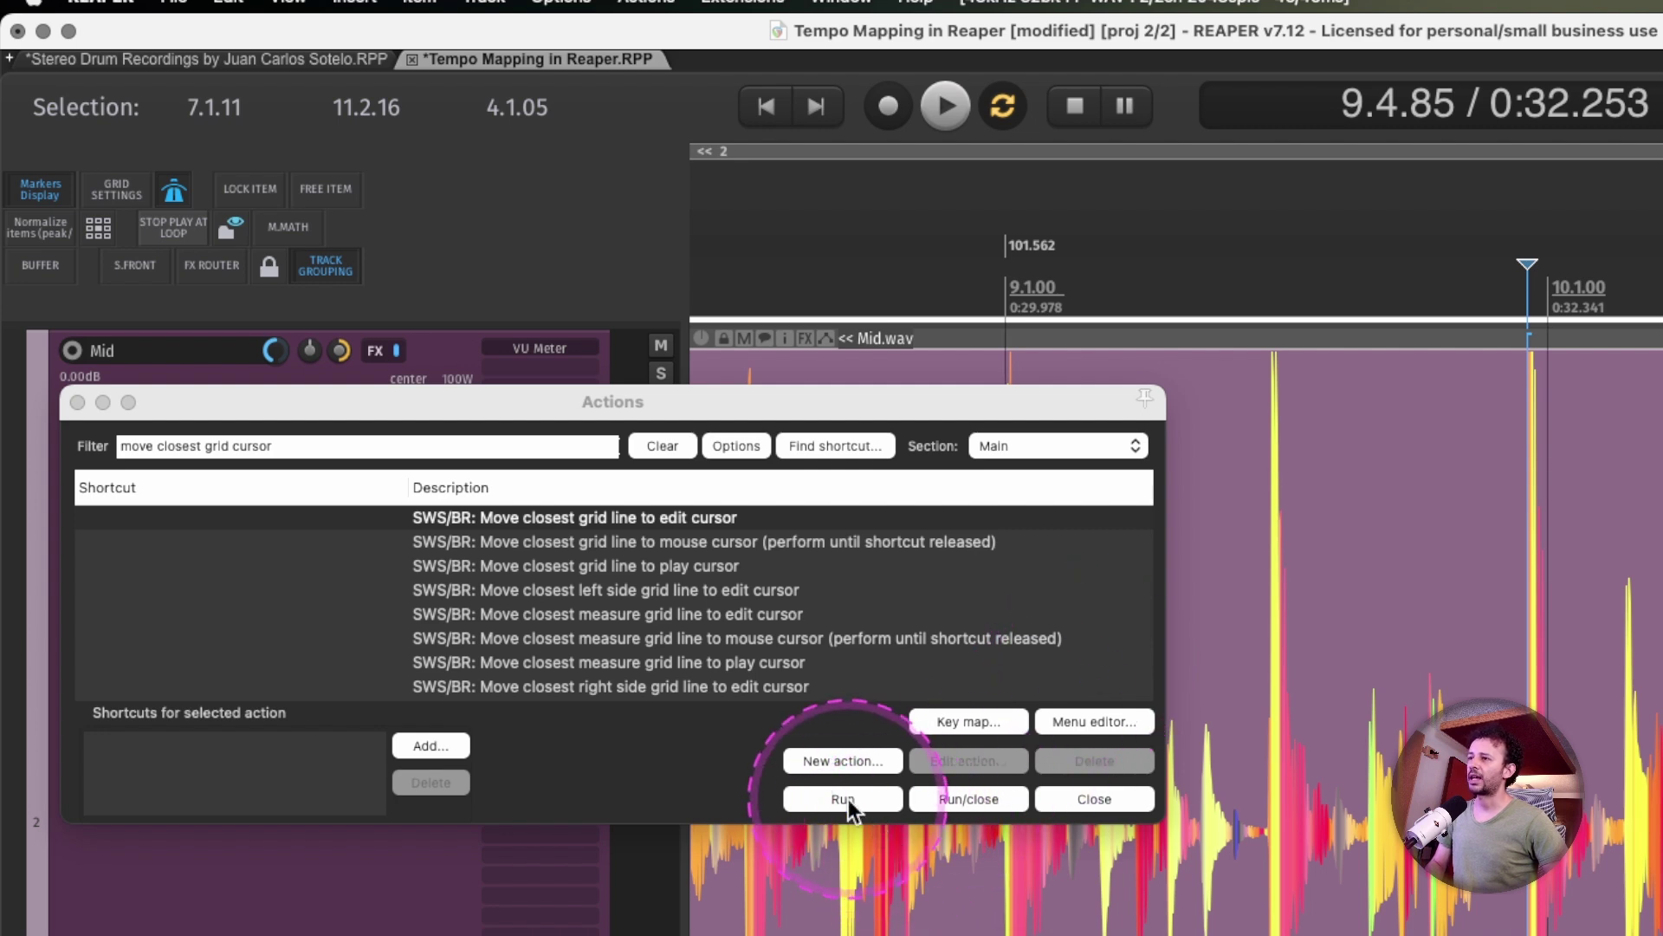
click(849, 799)
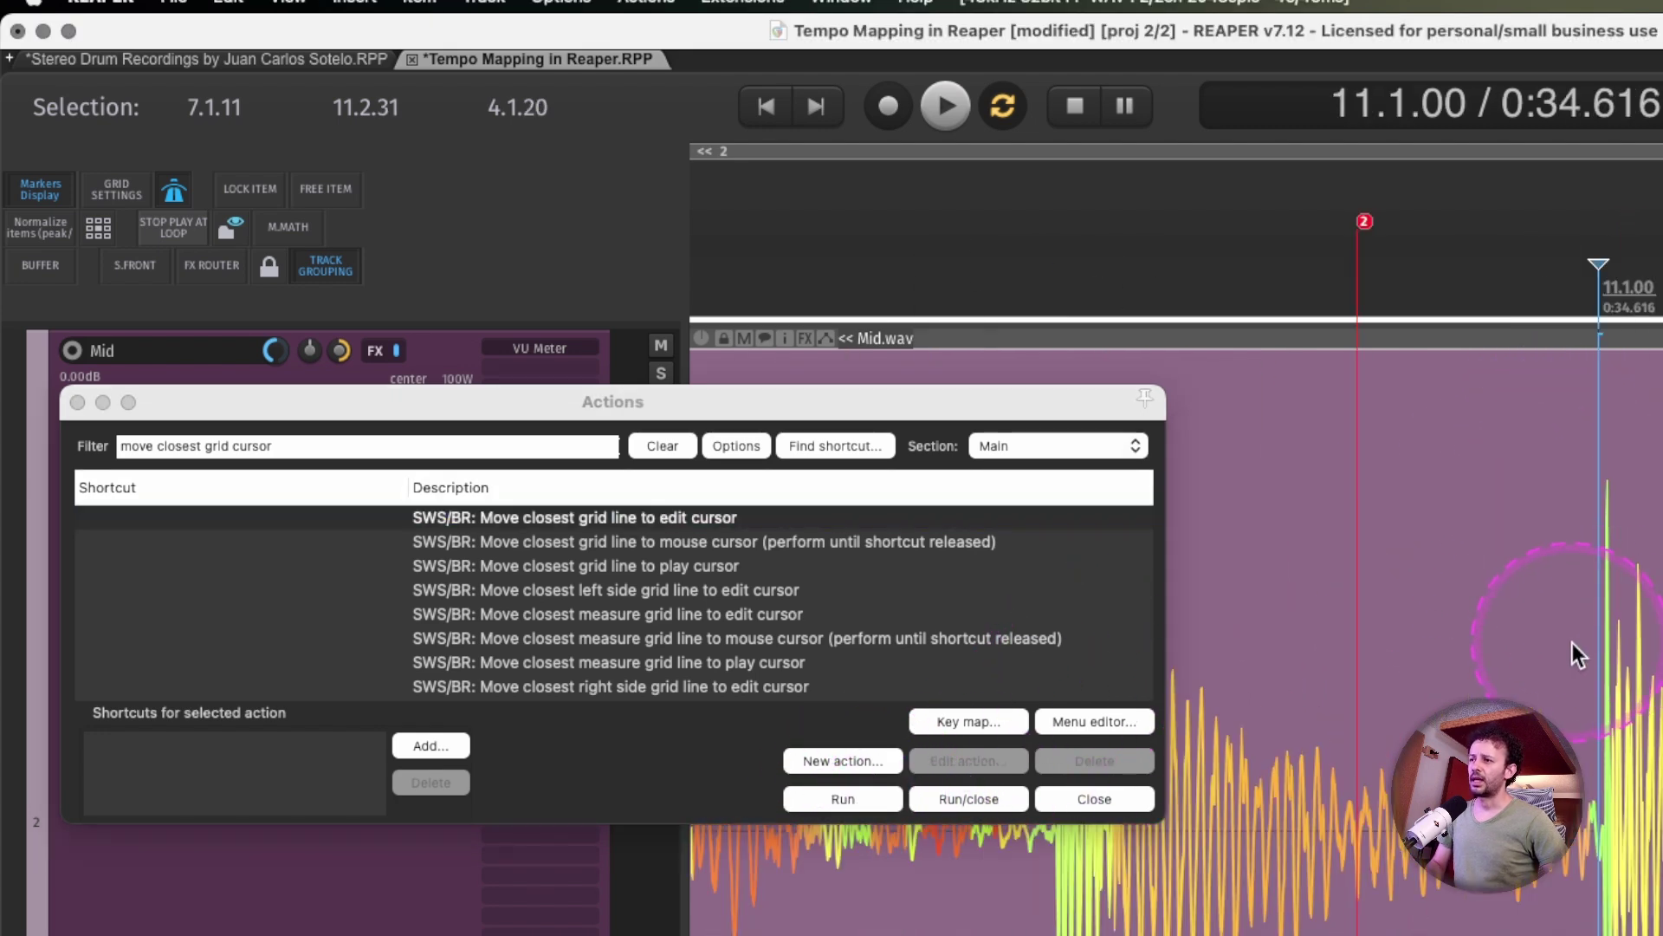
Place the edit cursor on the first transient at 11.1.00 and move the closest grid line to it
key(Tab)
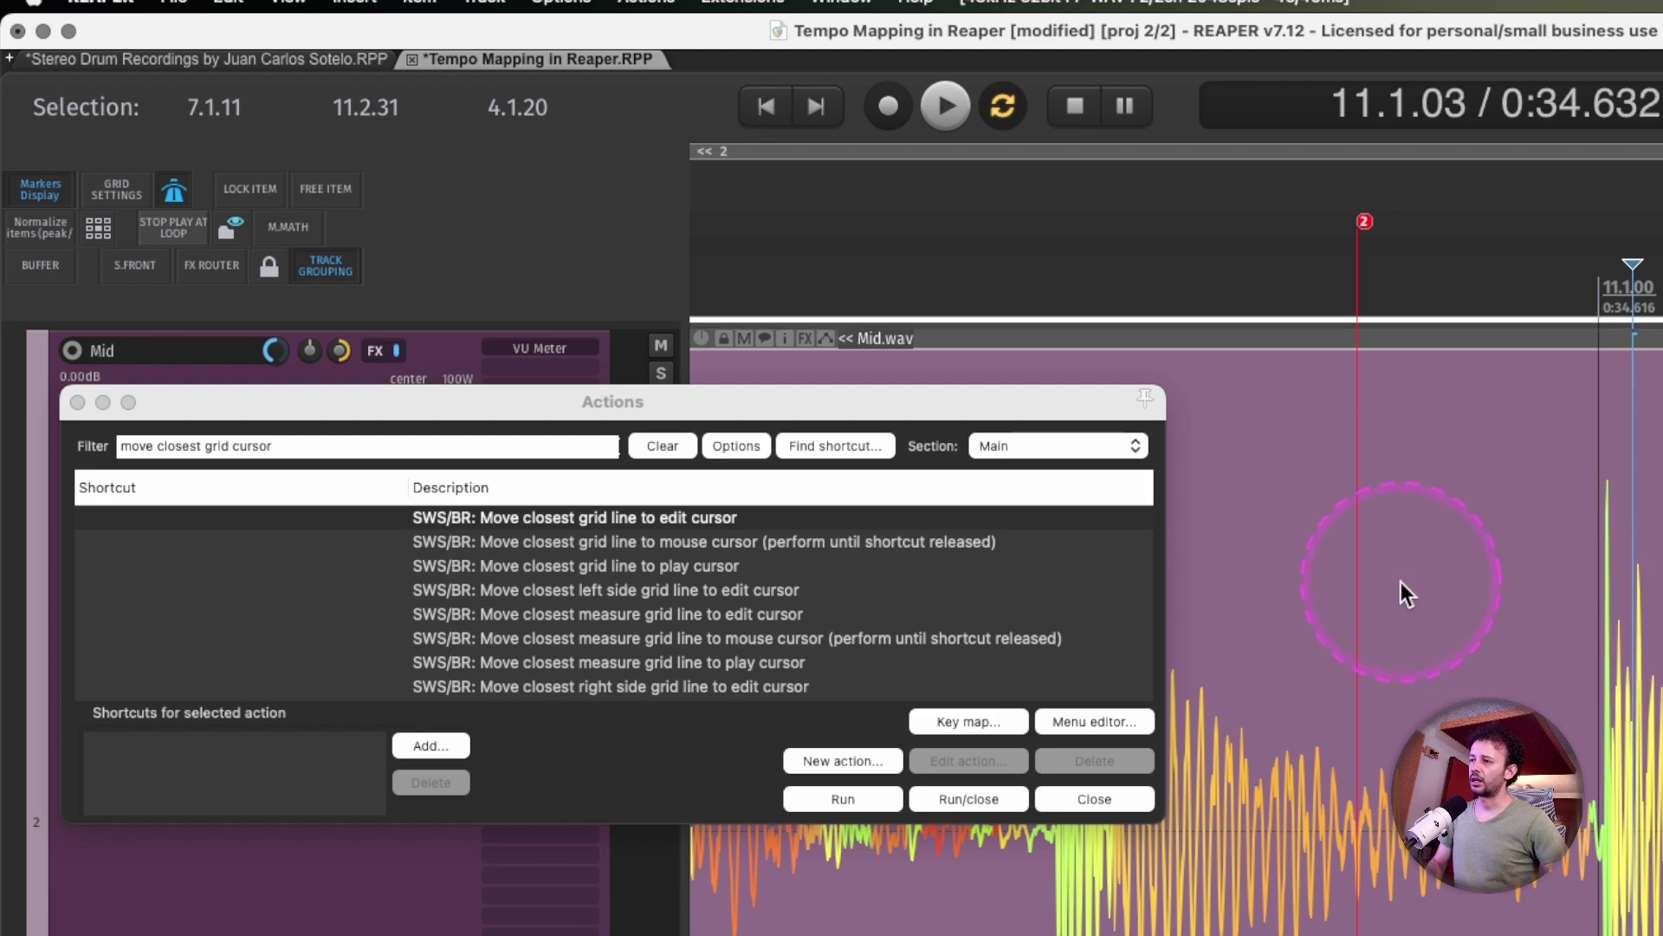
click(1407, 582)
key(Tab)
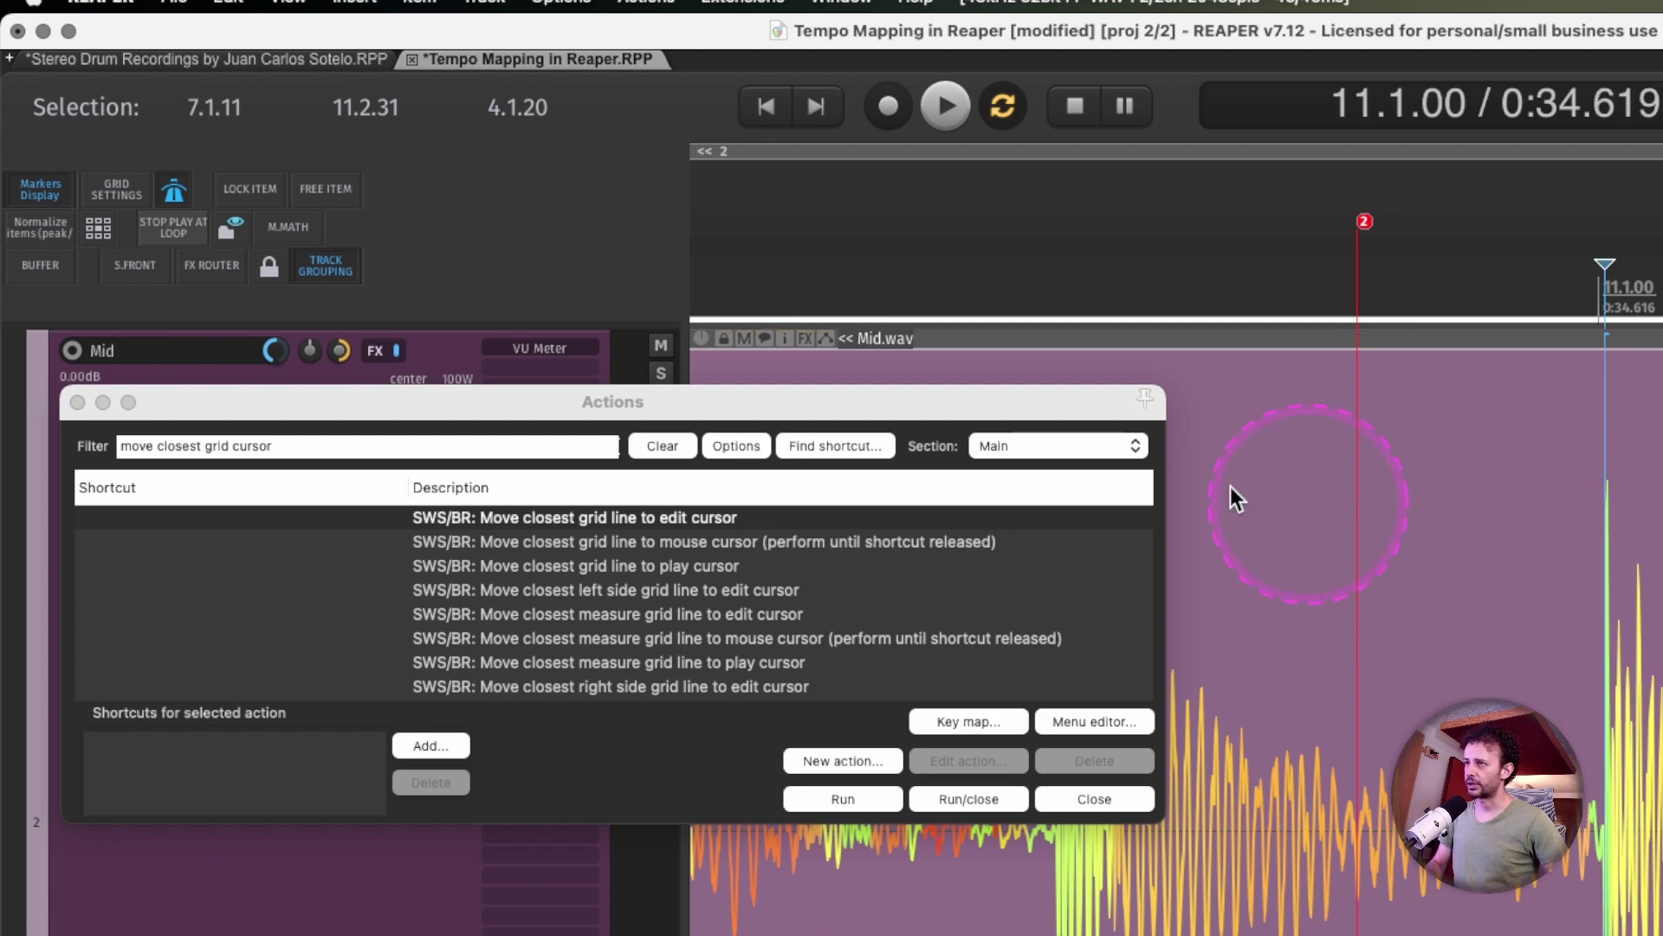
click(843, 799)
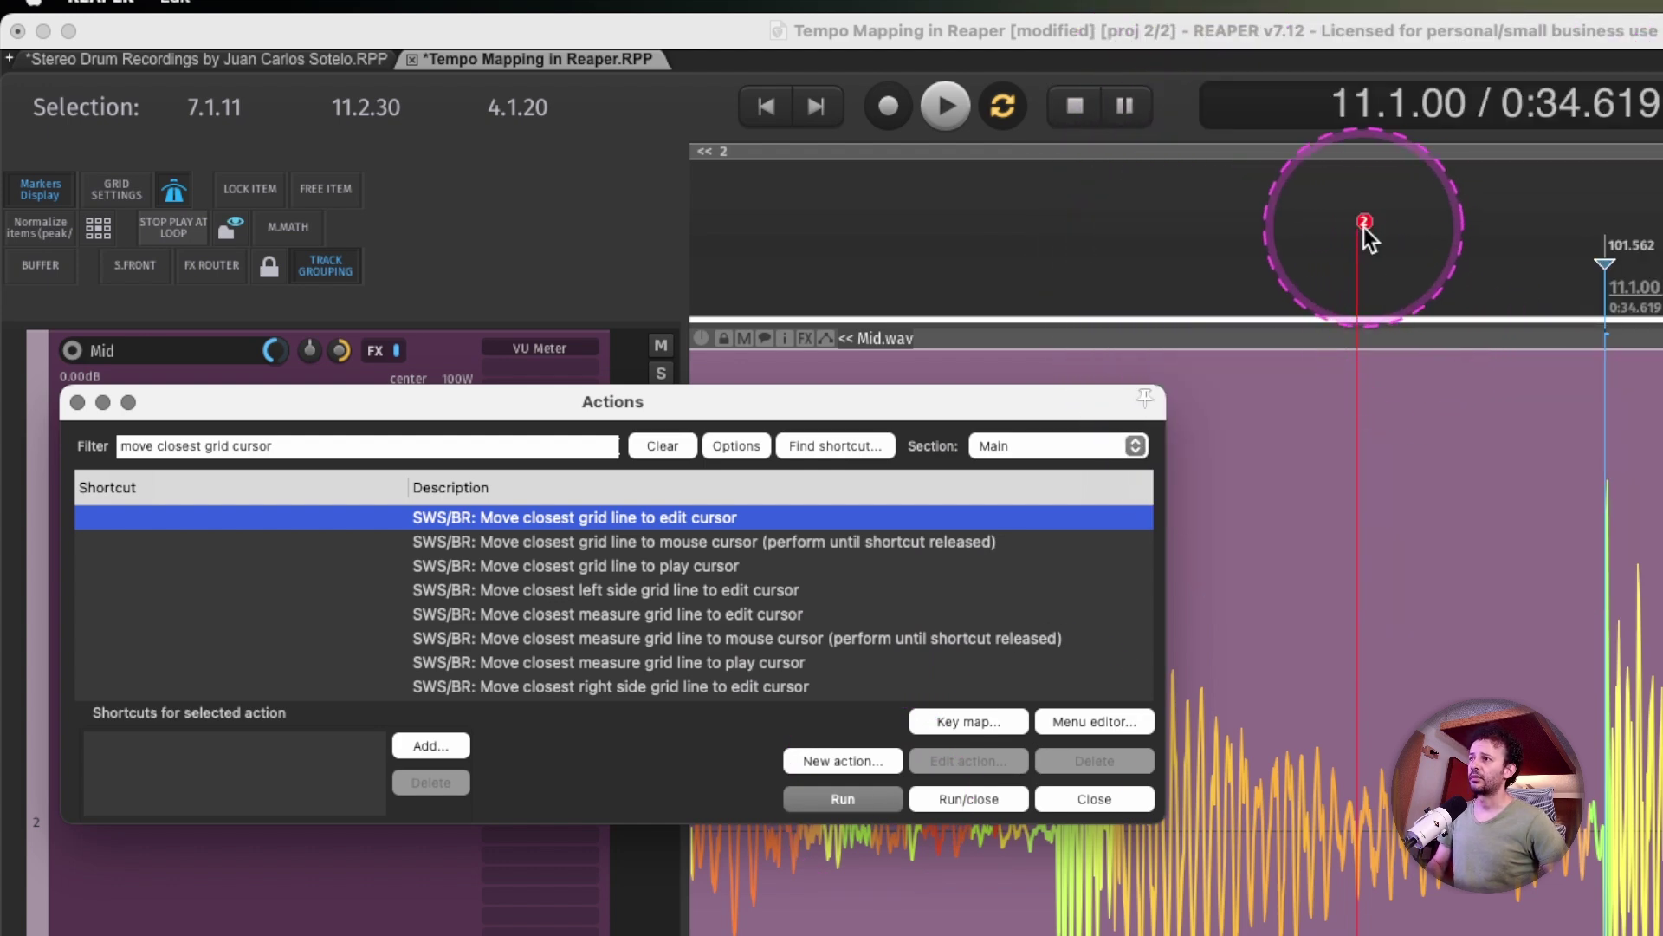
Move marker 2 to 11.1.00 at the end of the second loop and close the Actions list
drag(1364, 225, 1500, 228)
scroll(1538, 315, down, 5)
scroll(1456, 338, down, 1)
scroll(1455, 337, left, 5)
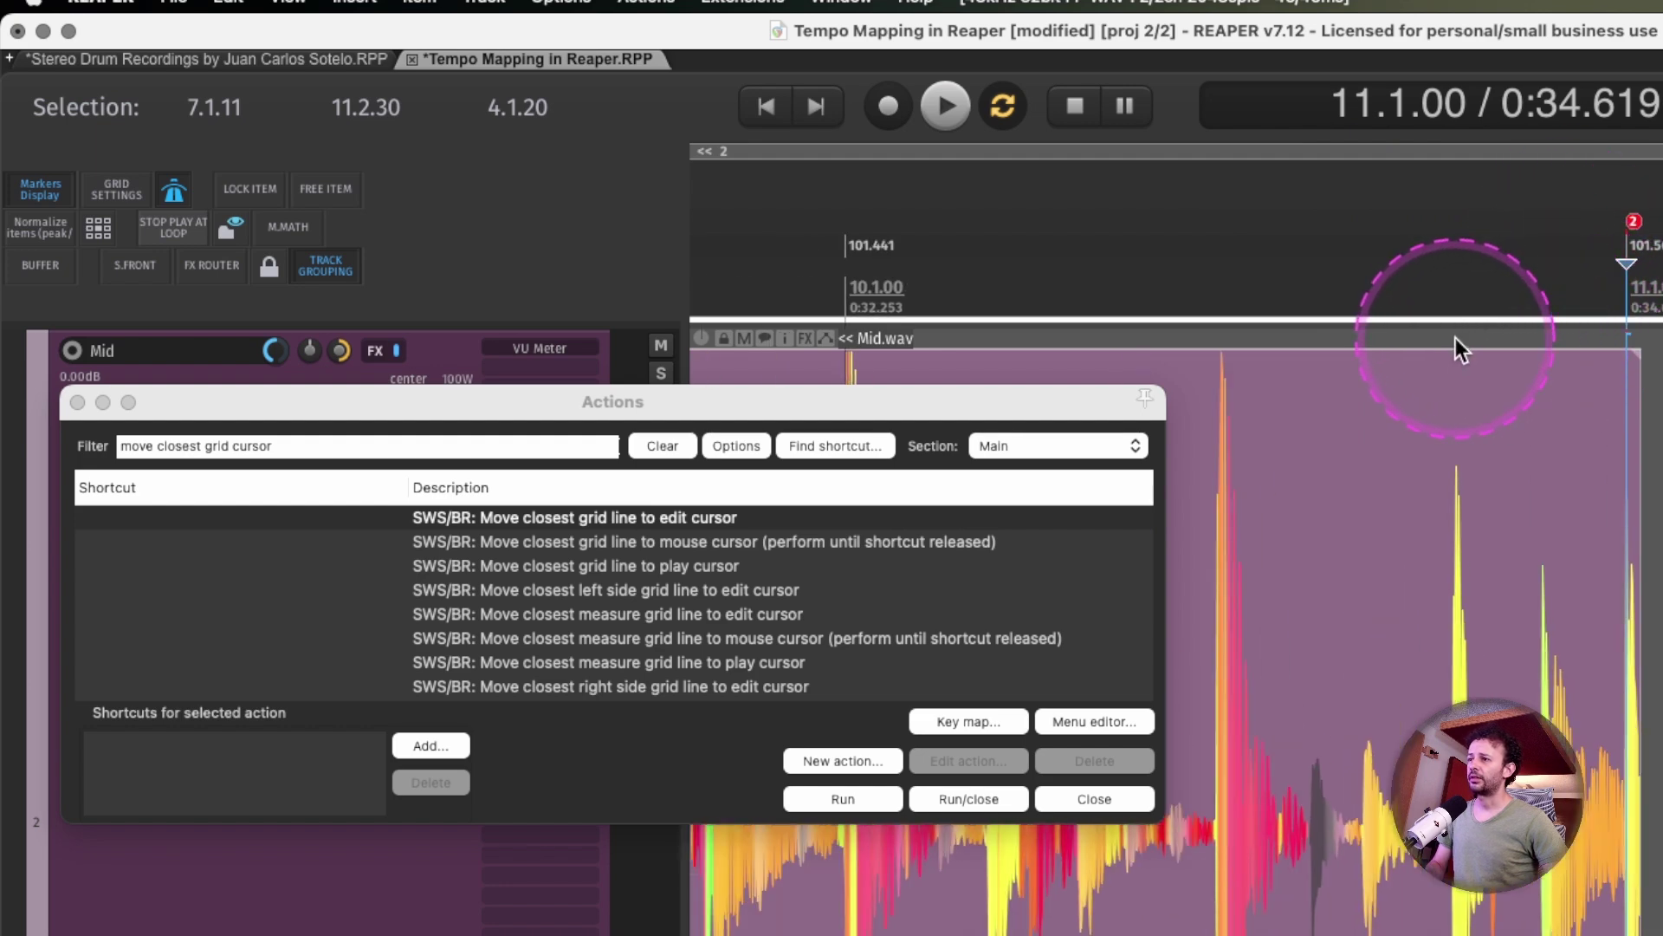
scroll(1456, 336, down, 4)
scroll(1454, 333, left, 5)
scroll(1454, 333, down, 3)
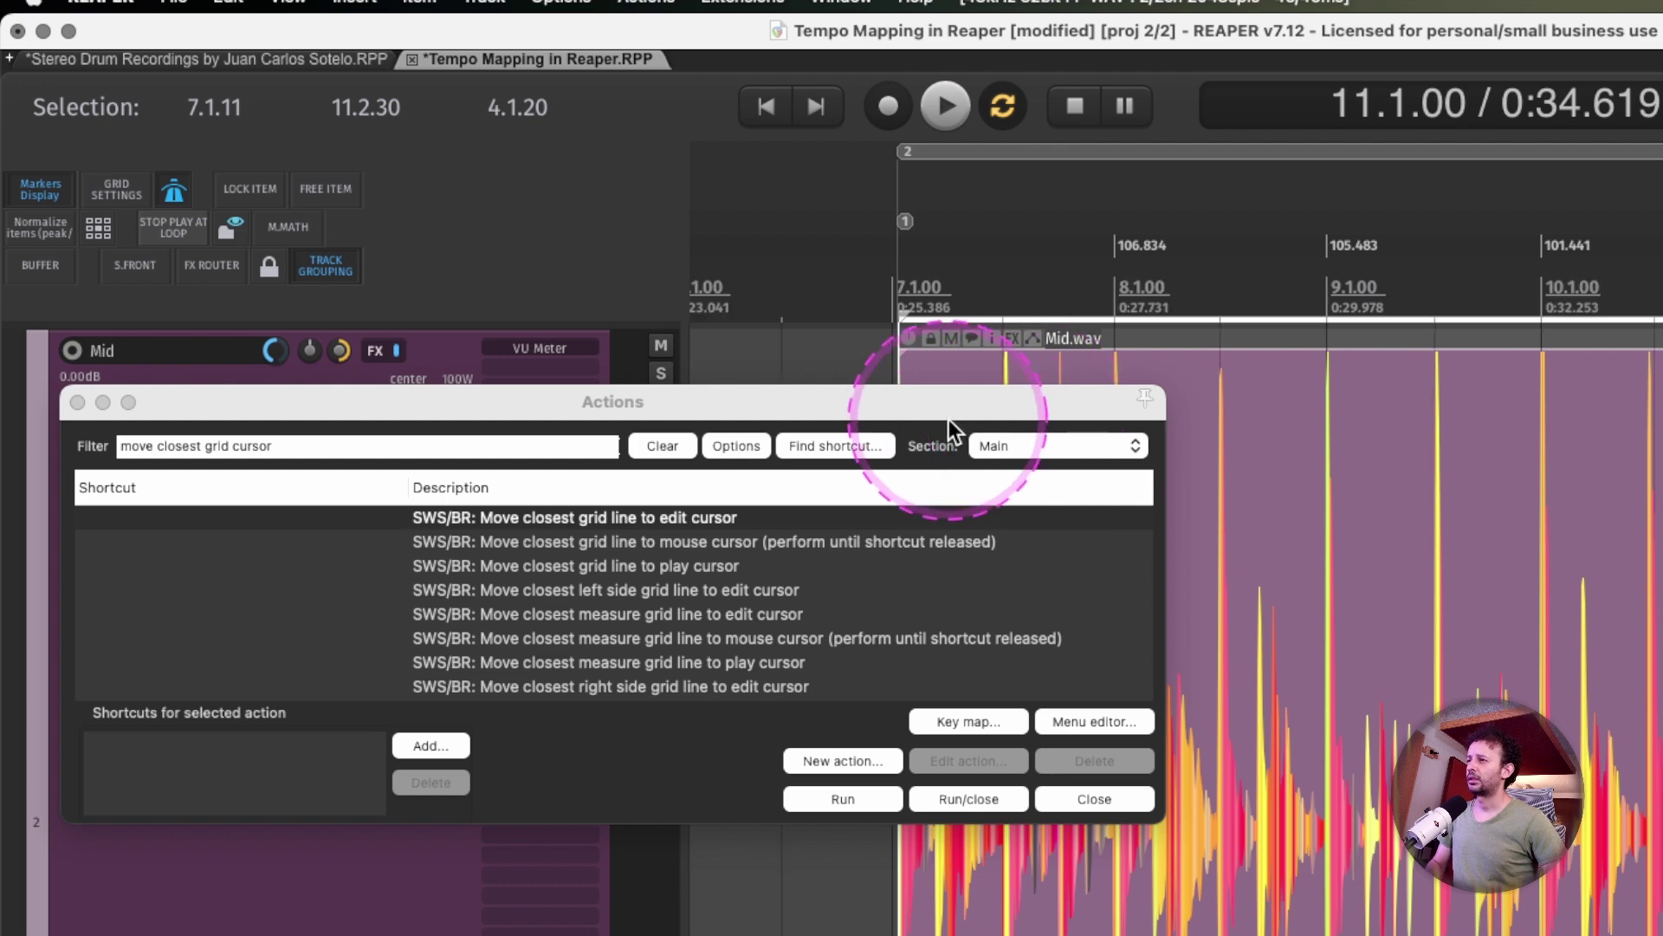
click(689, 411)
key(Escape)
scroll(1297, 533, up, 1)
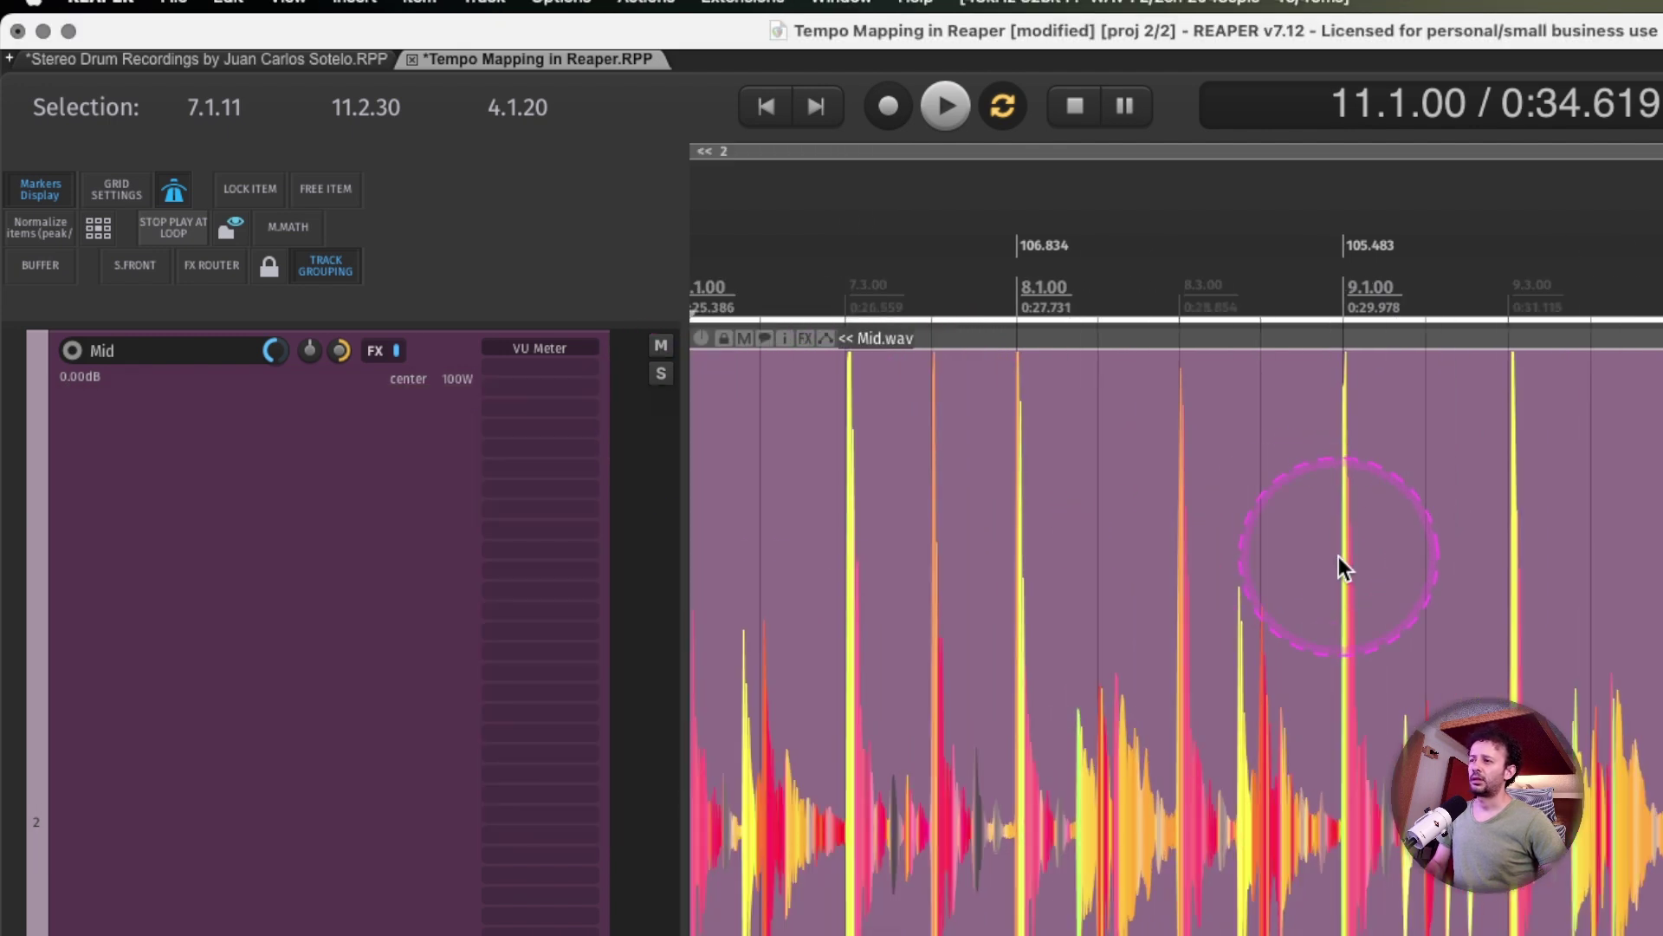
scroll(1389, 573, down, 2)
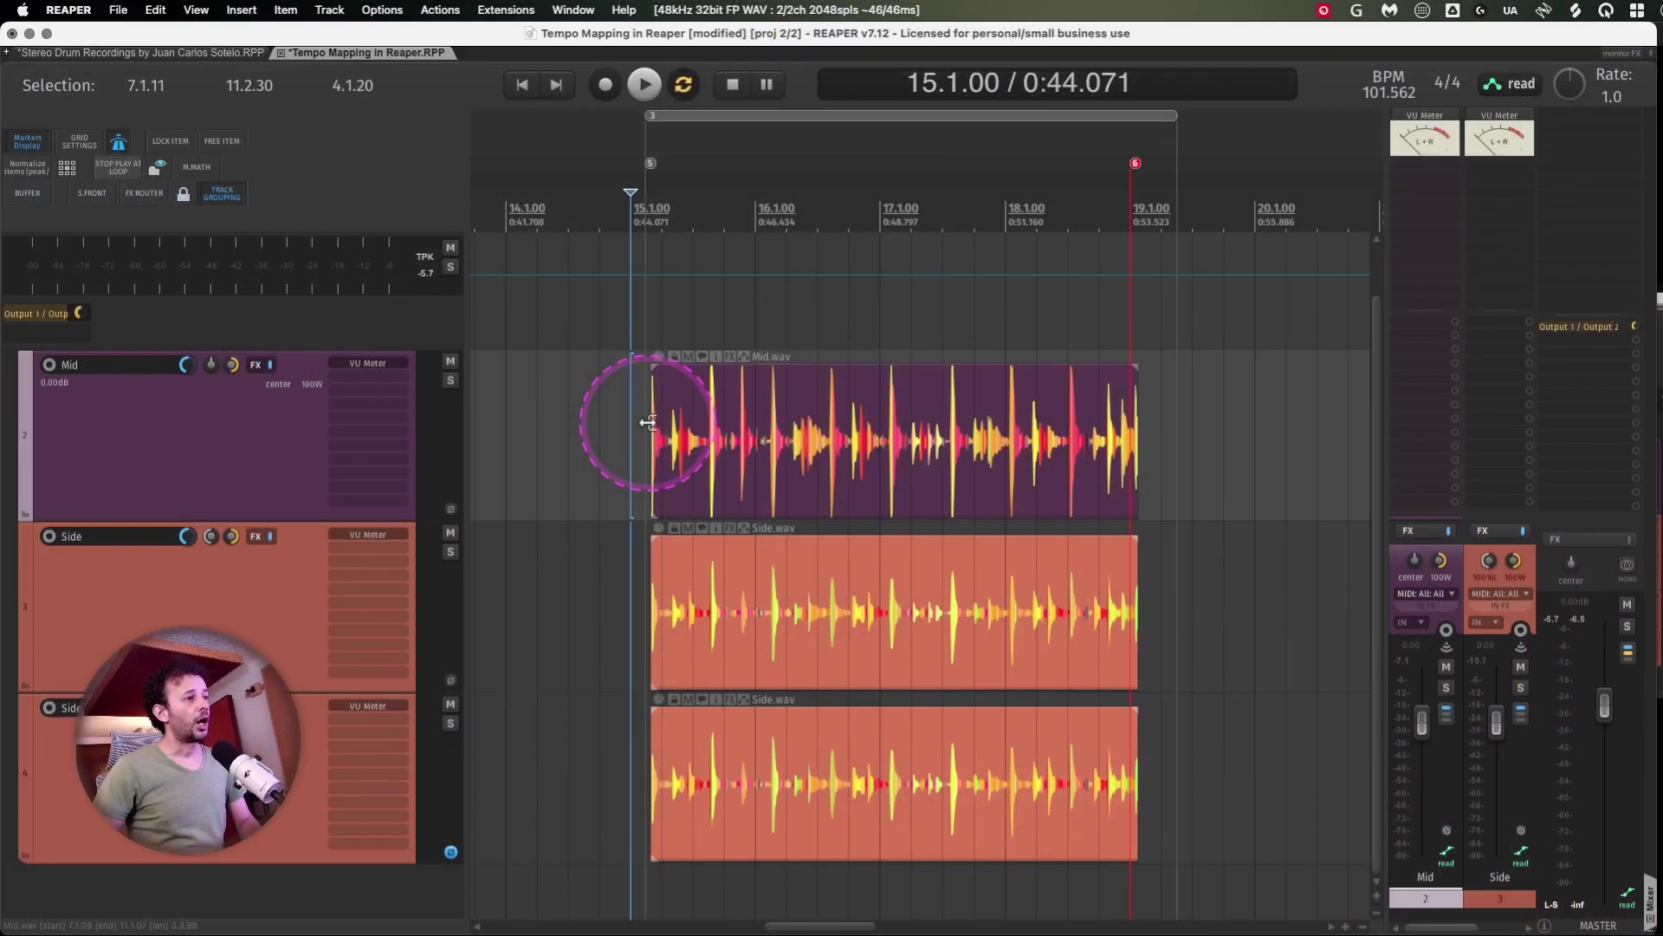
Select the third loop's items on the Mid track and both Side tracks and group them
scroll(648, 422, up, 10)
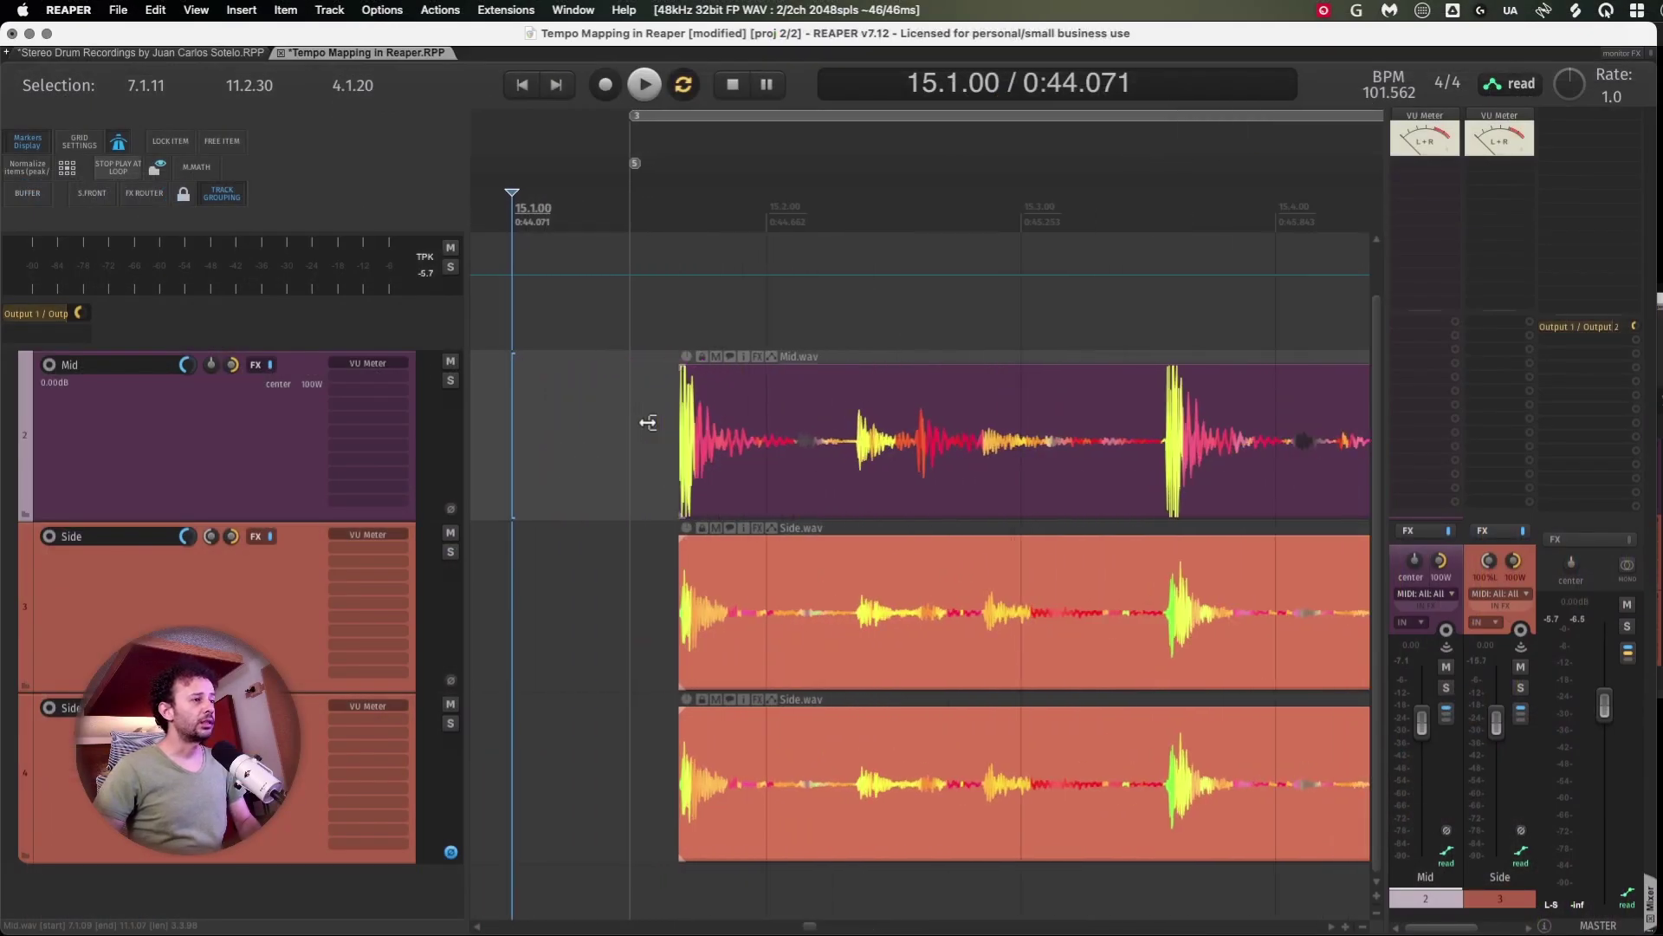
click(754, 442)
scroll(736, 520, down, 5)
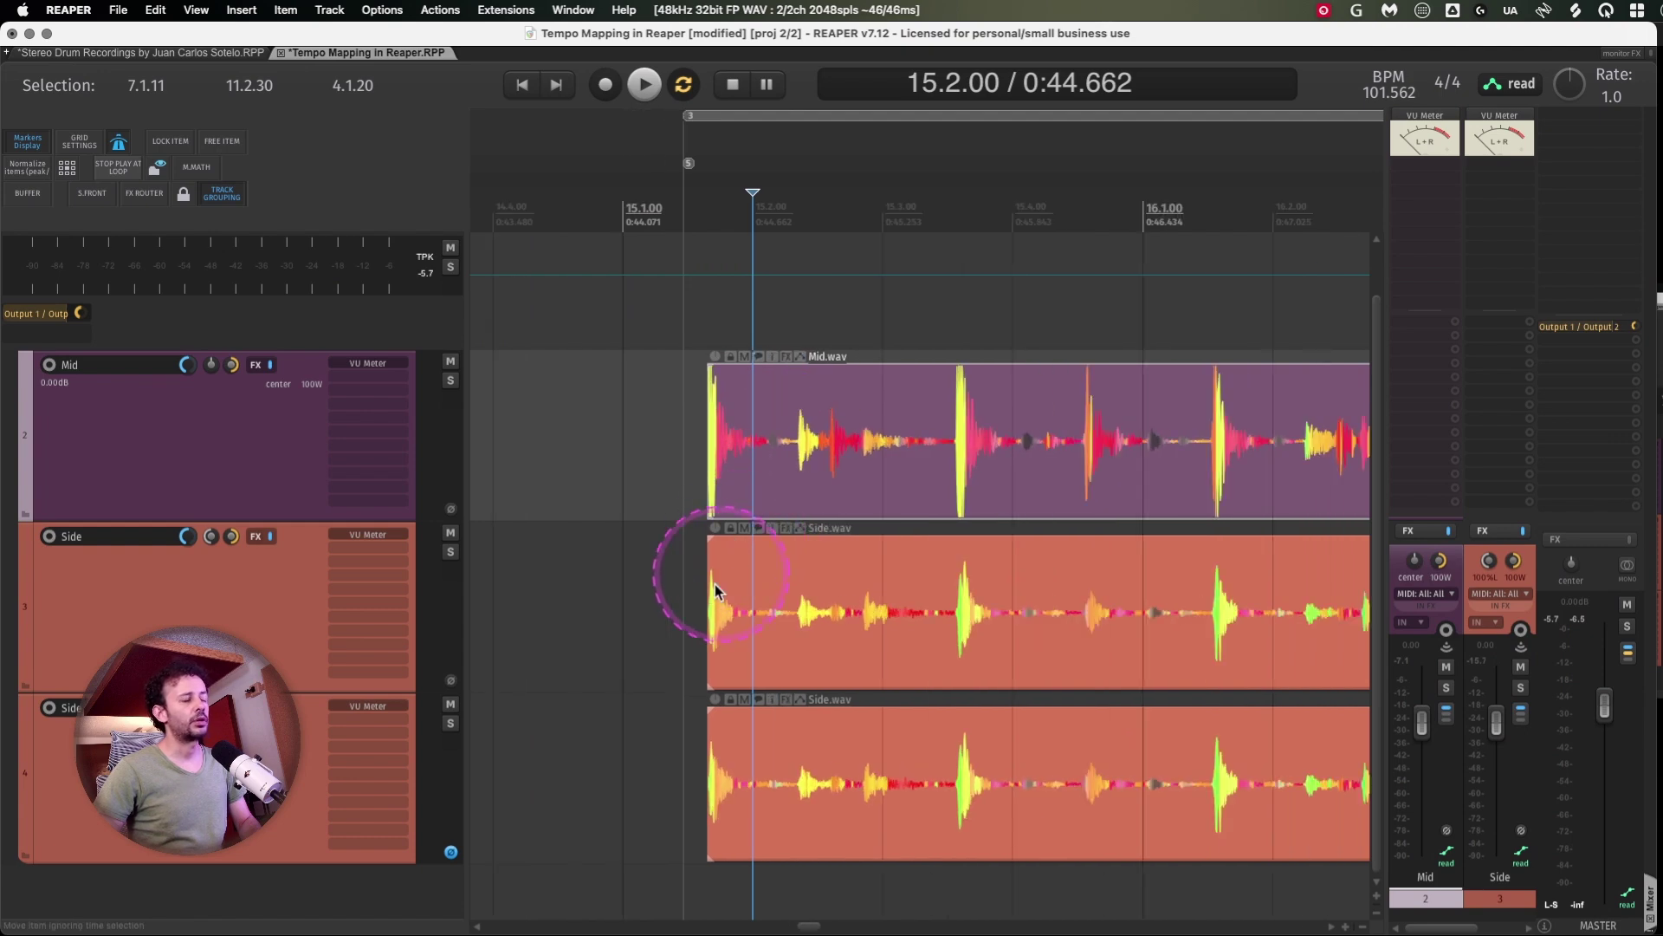
shift+click(768, 746)
key(g)
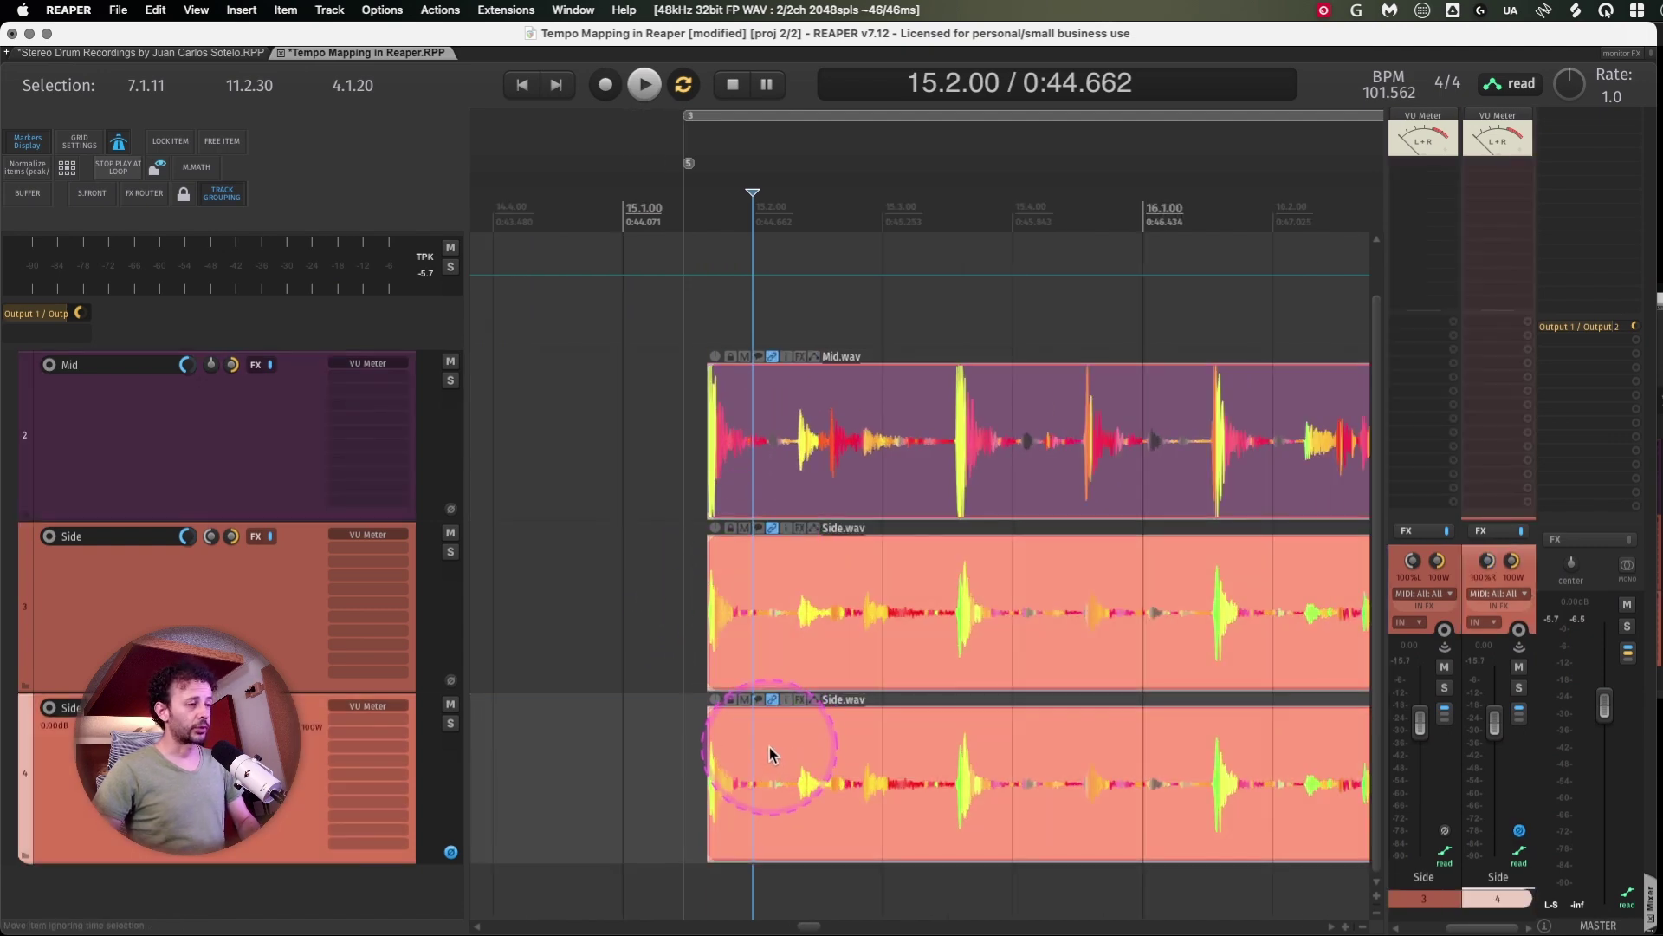
Move the grouped third-loop items so they start at 15.1.00 and place the edit cursor on that start
scroll(676, 564, up, 5)
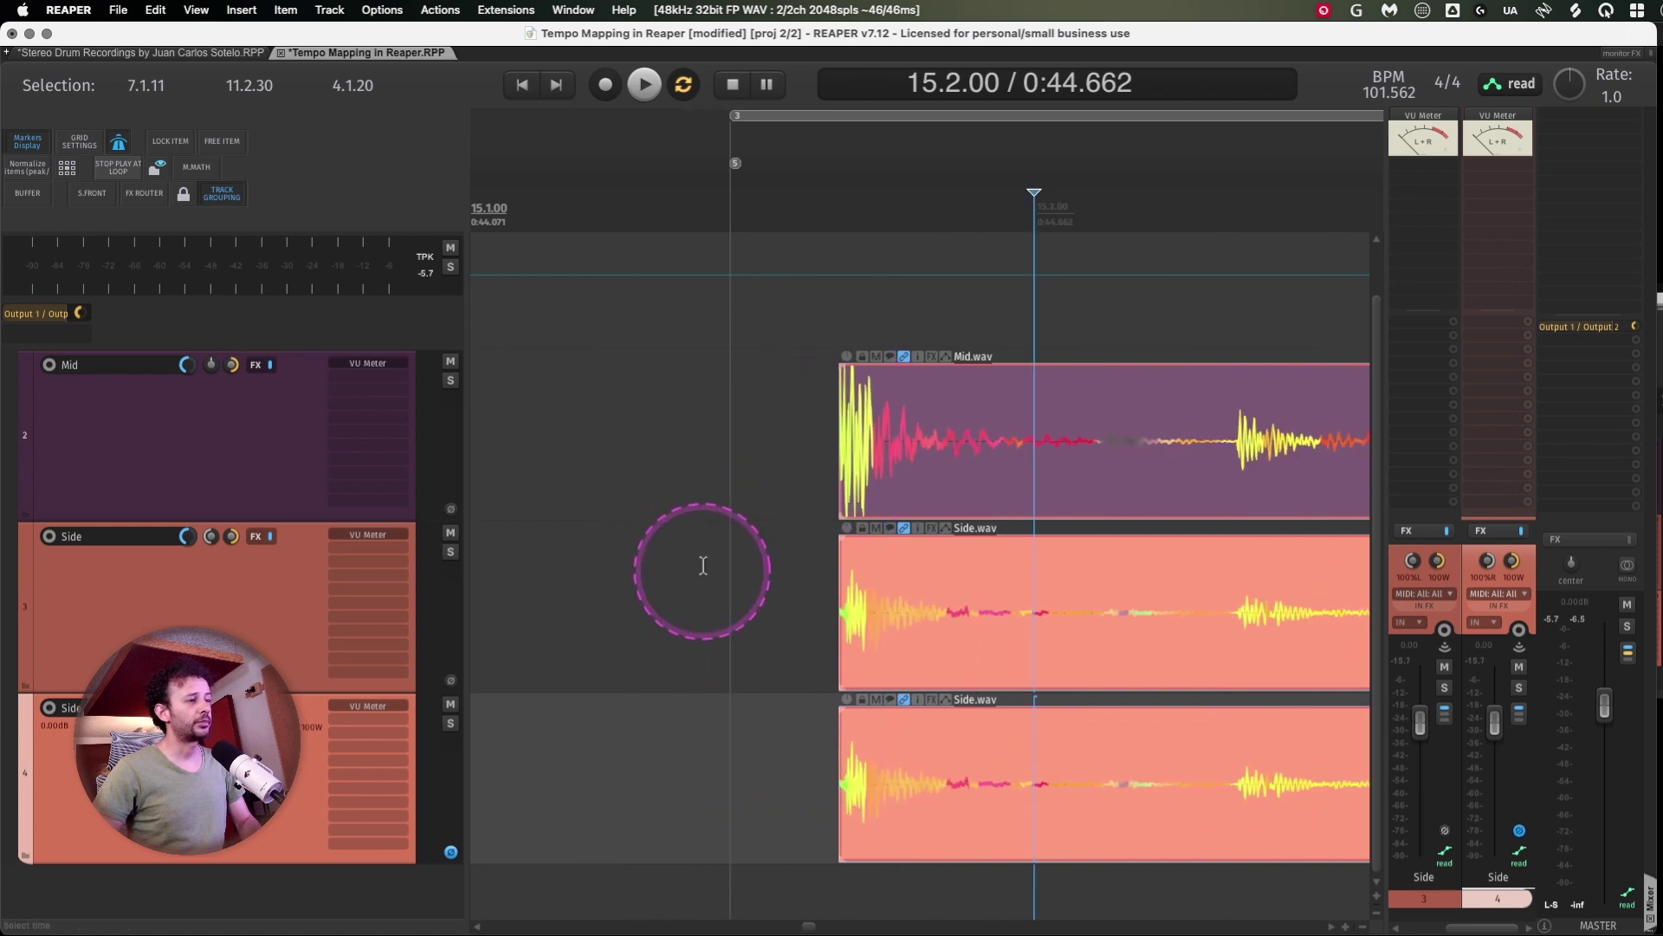
scroll(932, 433, down, 3)
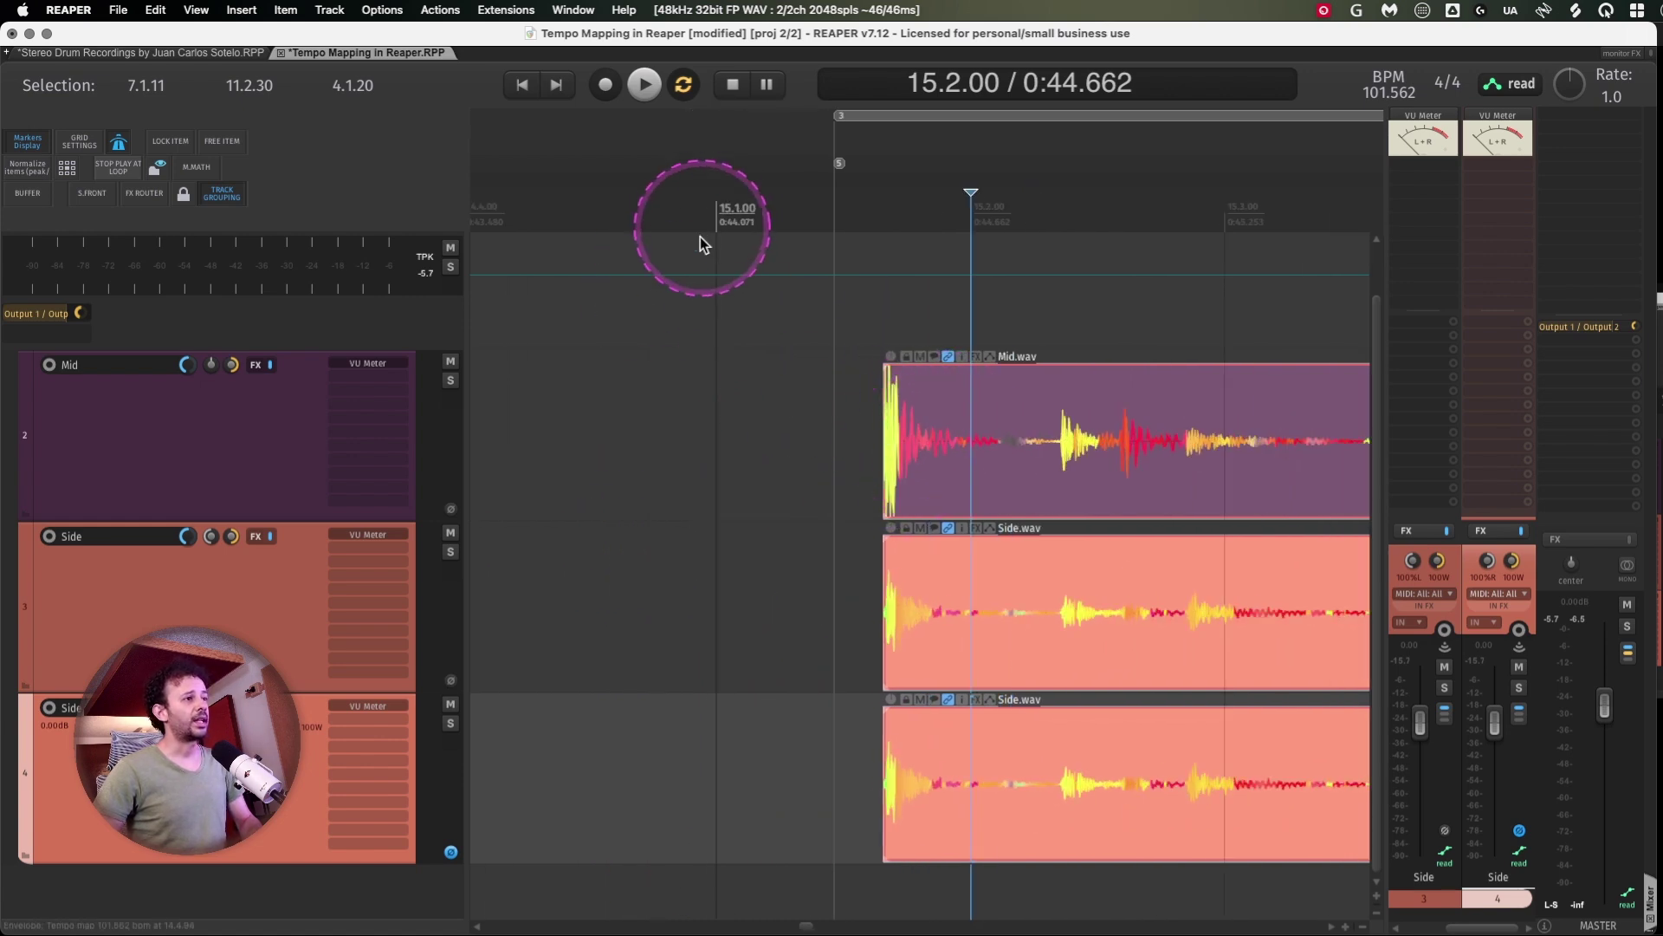
scroll(716, 213, down, 3)
drag(866, 382, 742, 333)
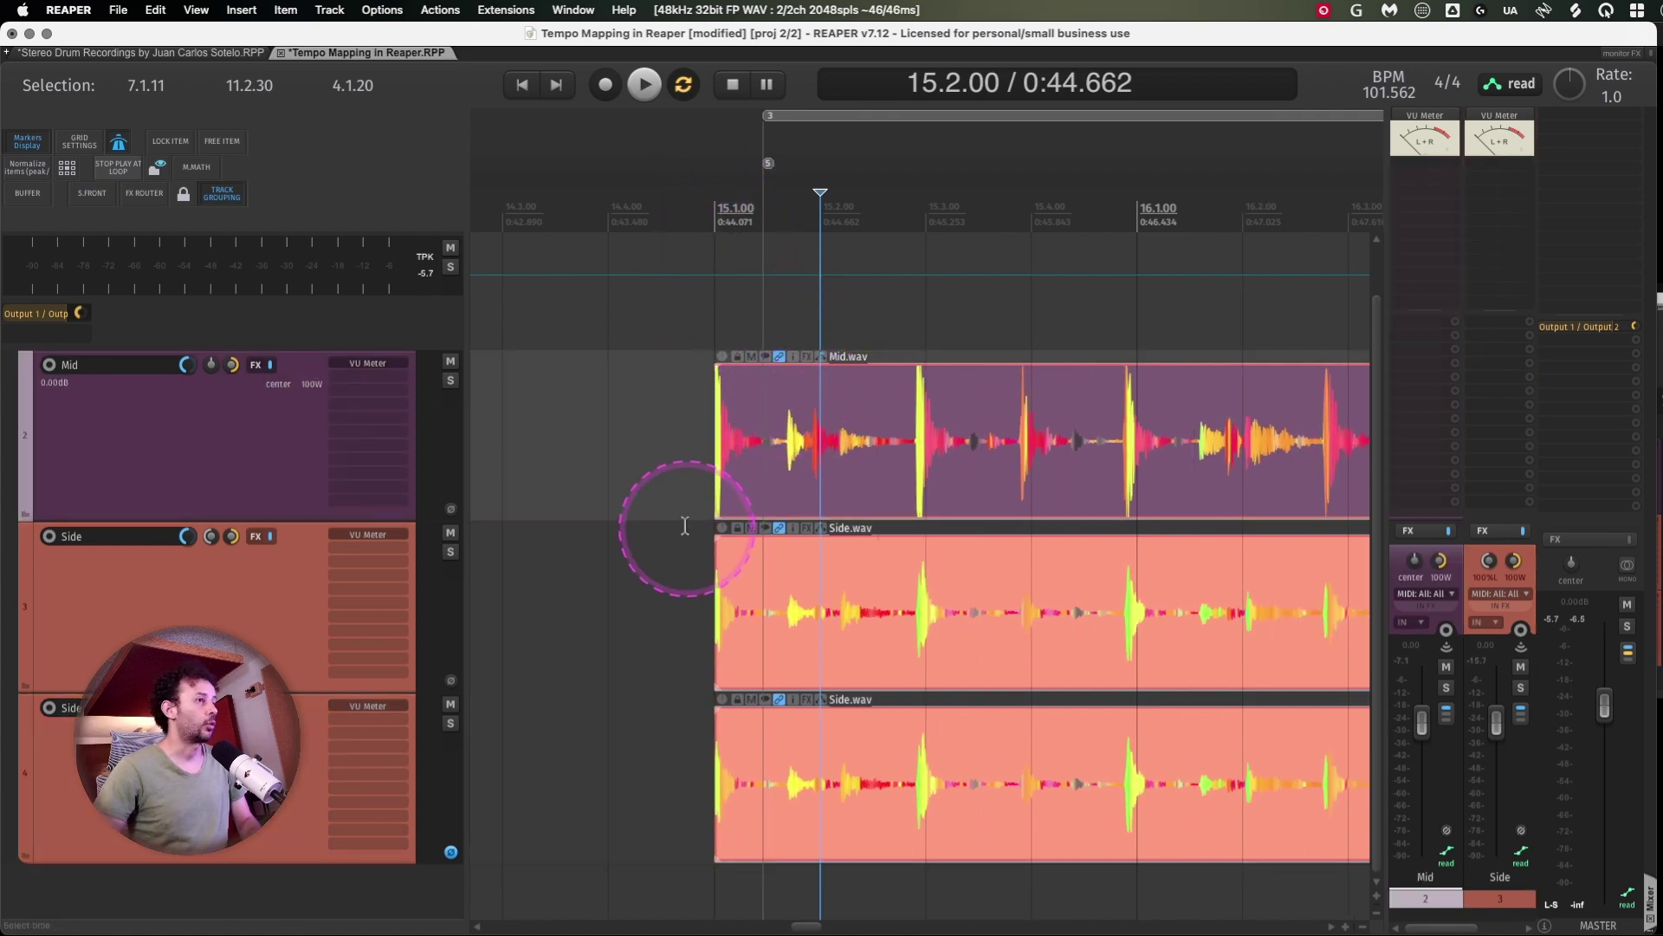
scroll(680, 529, up, 2)
scroll(694, 524, up, 2)
click(746, 437)
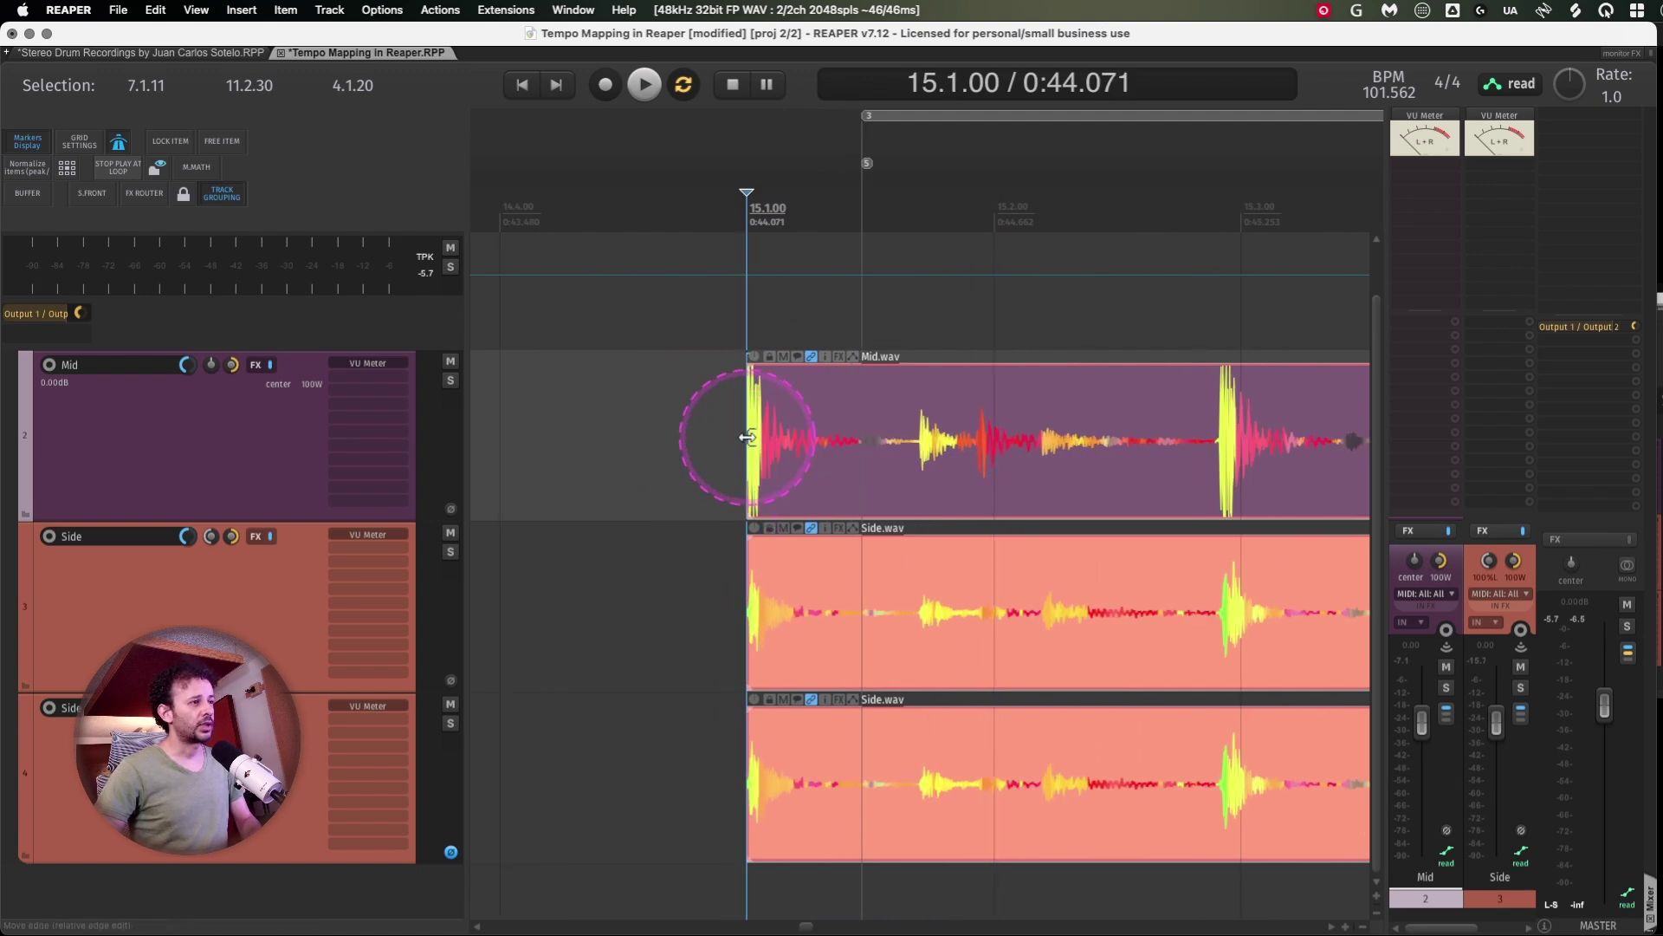
Look up the actions for adding stretch markers in the Actions list and close it
key(shift+slash)
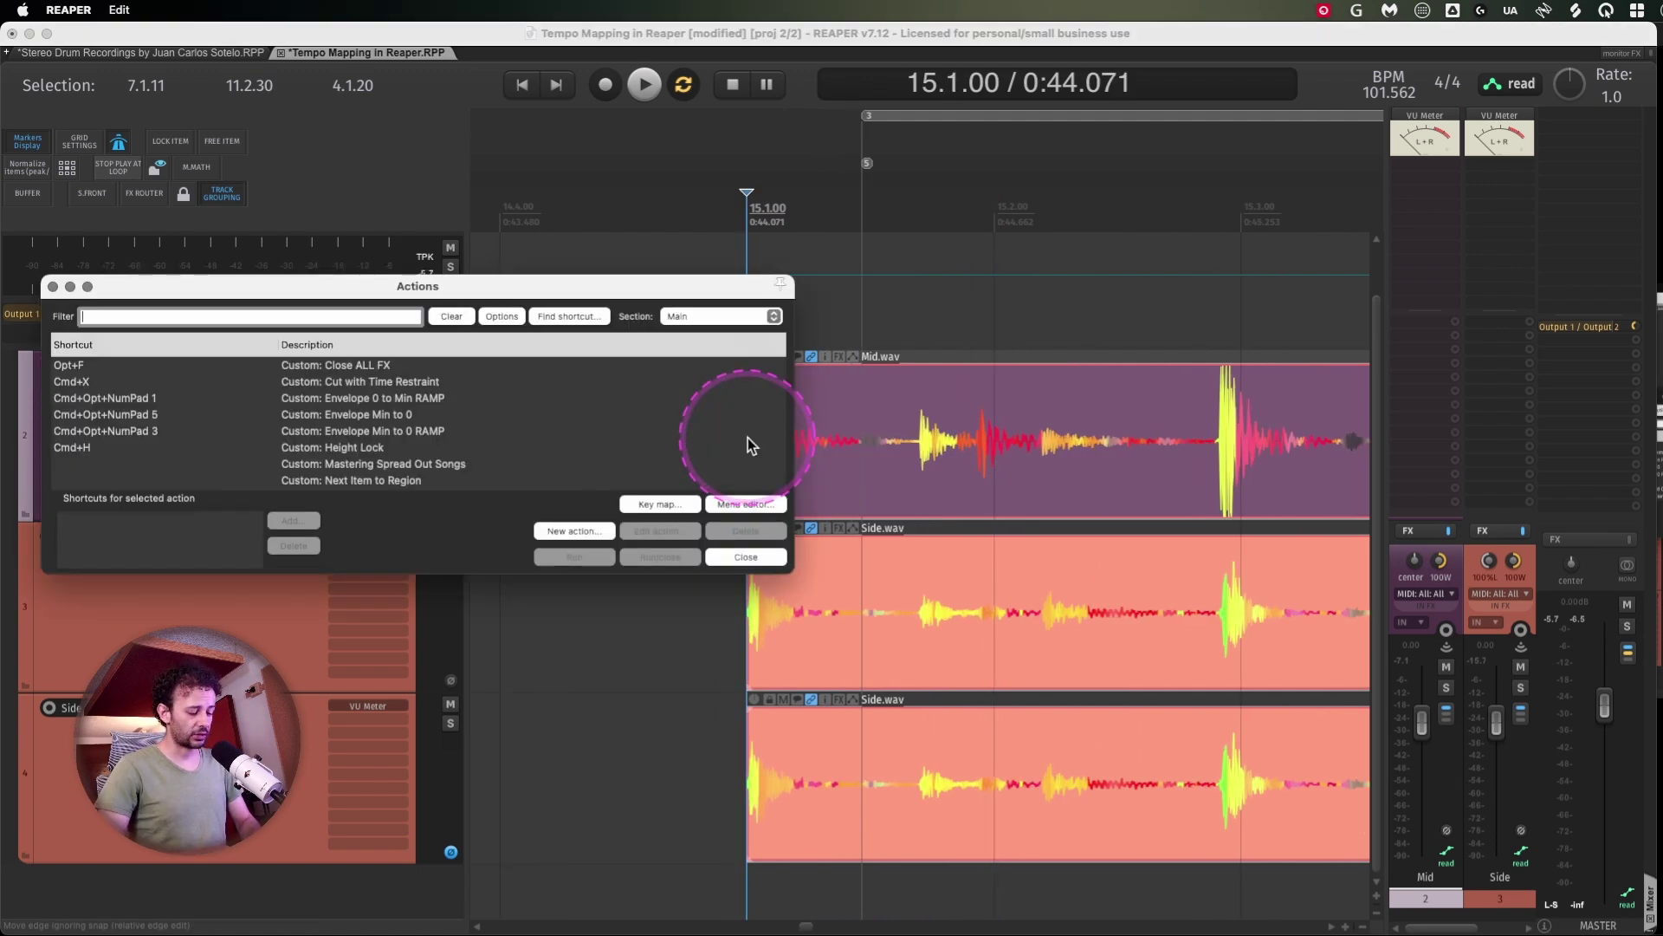
text(set stretc)
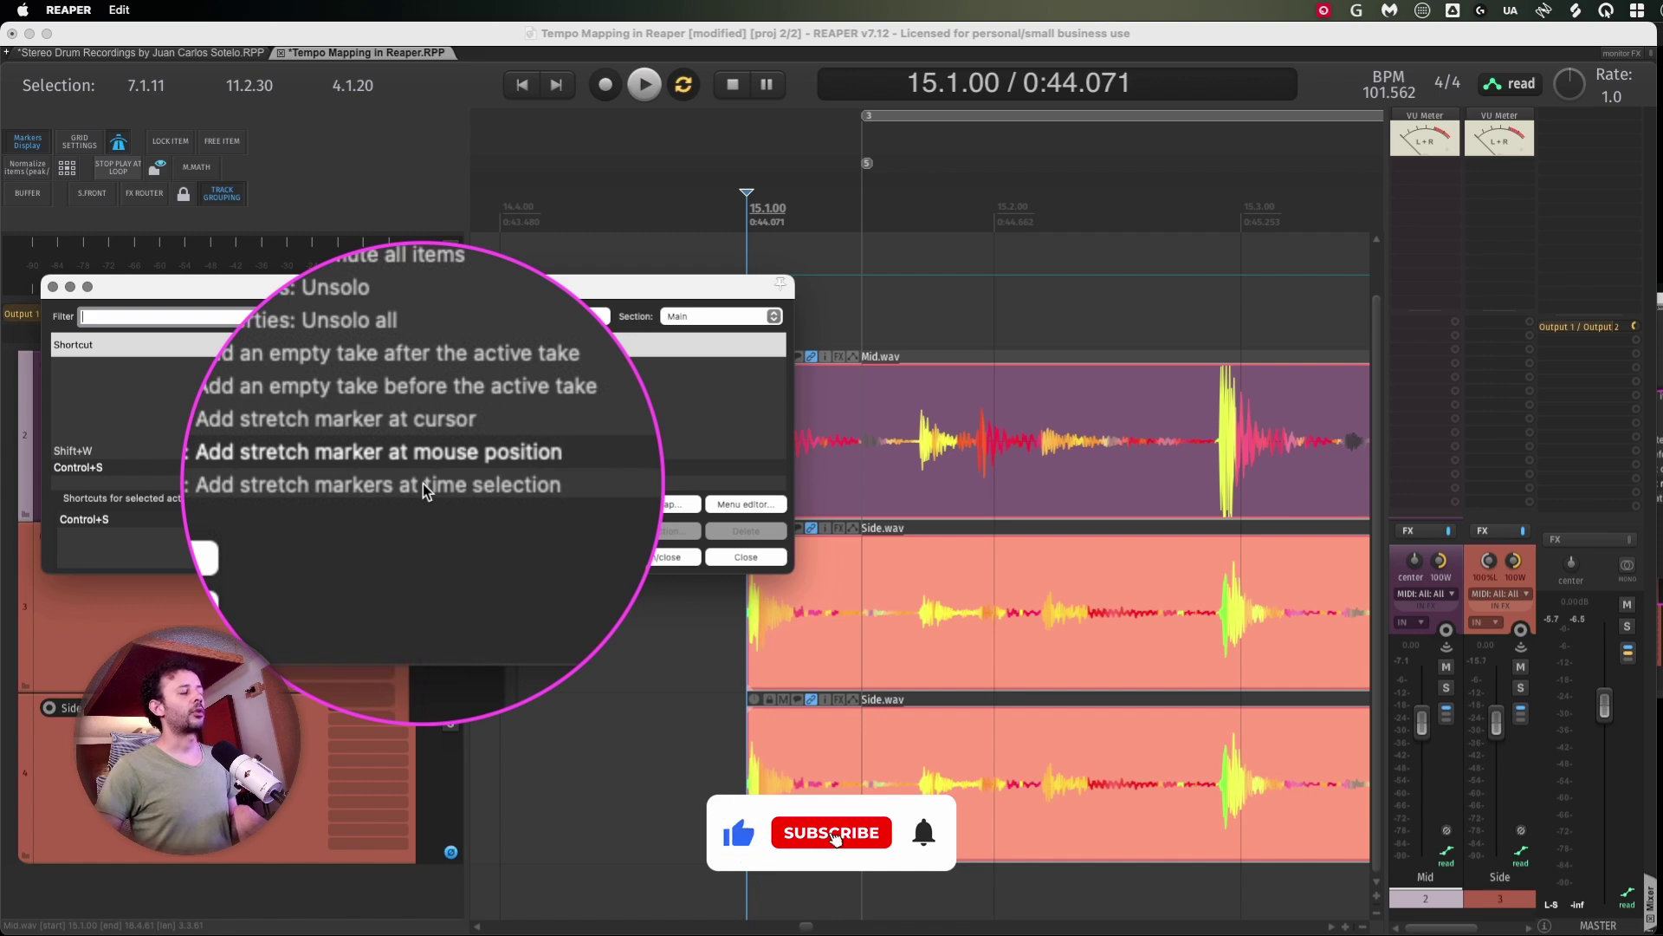
key(Escape)
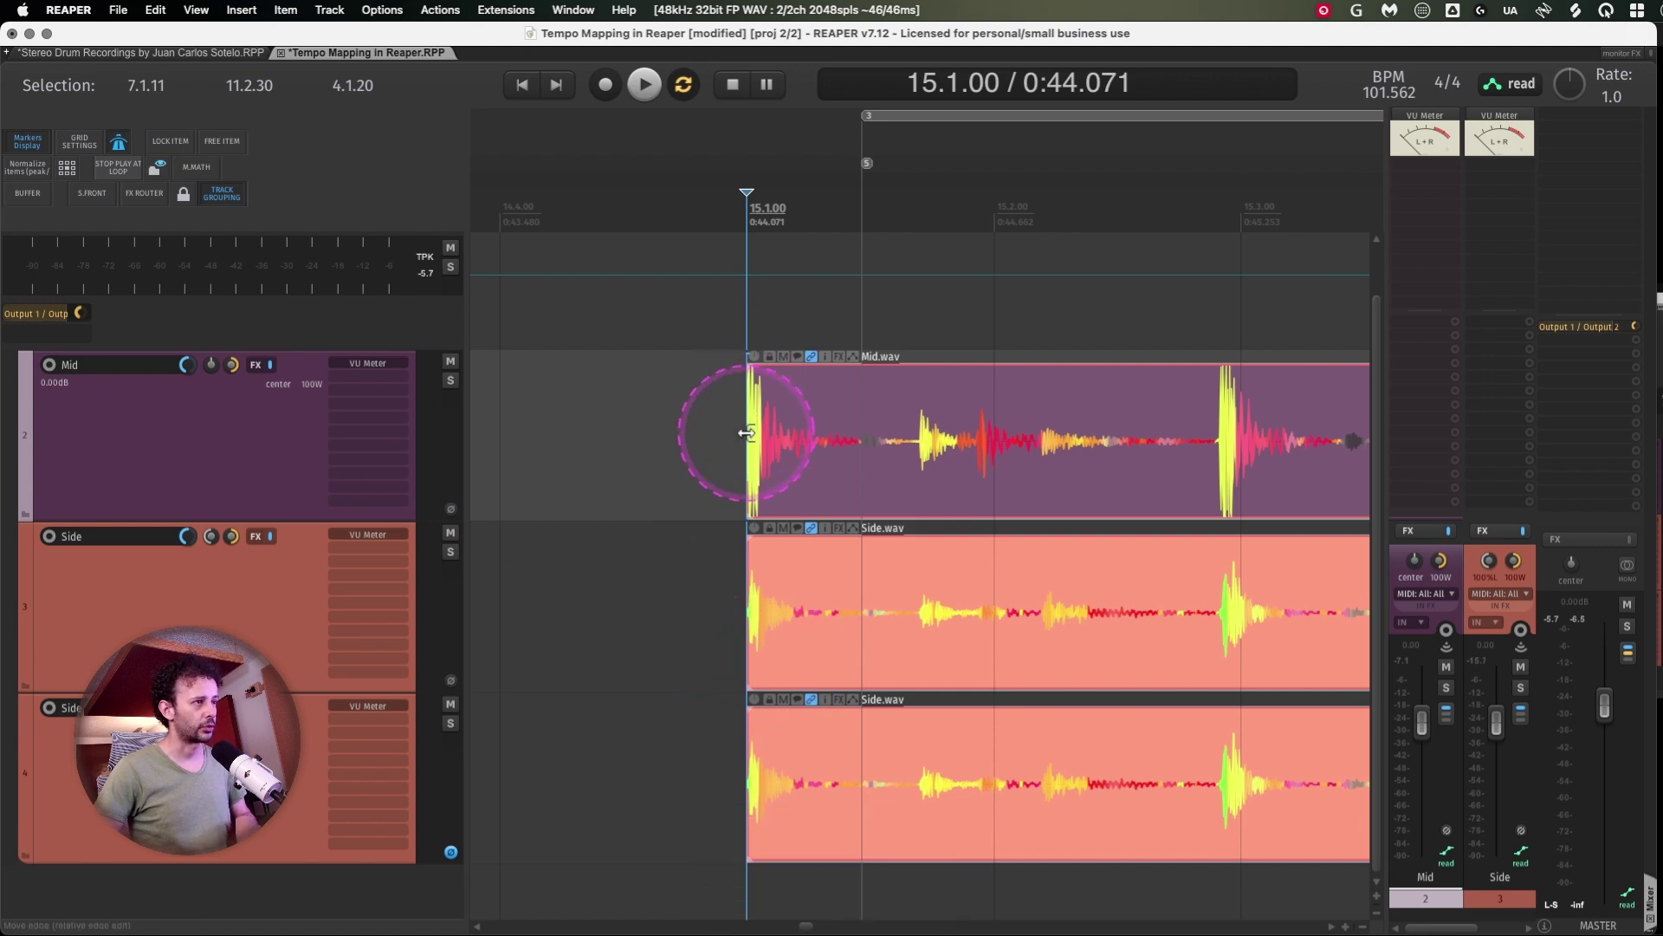
Add a stretch marker at 15.1.00, the first transient of the grouped third-loop items
key(super+z)
key(super+z)
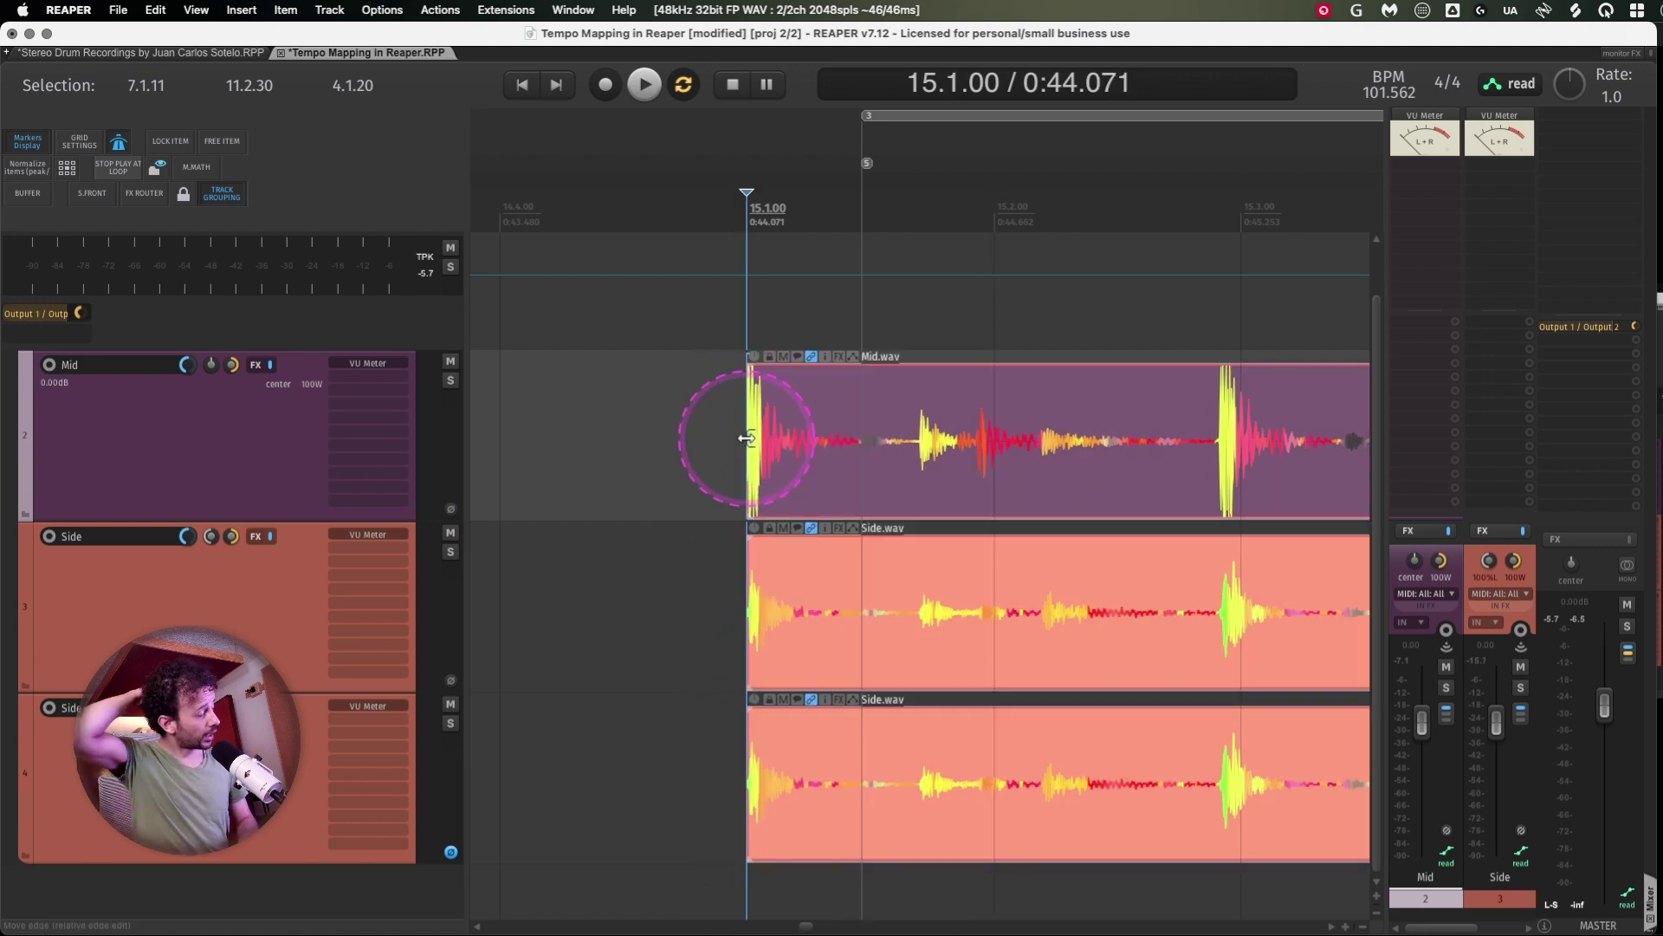
scroll(746, 439, up, 4)
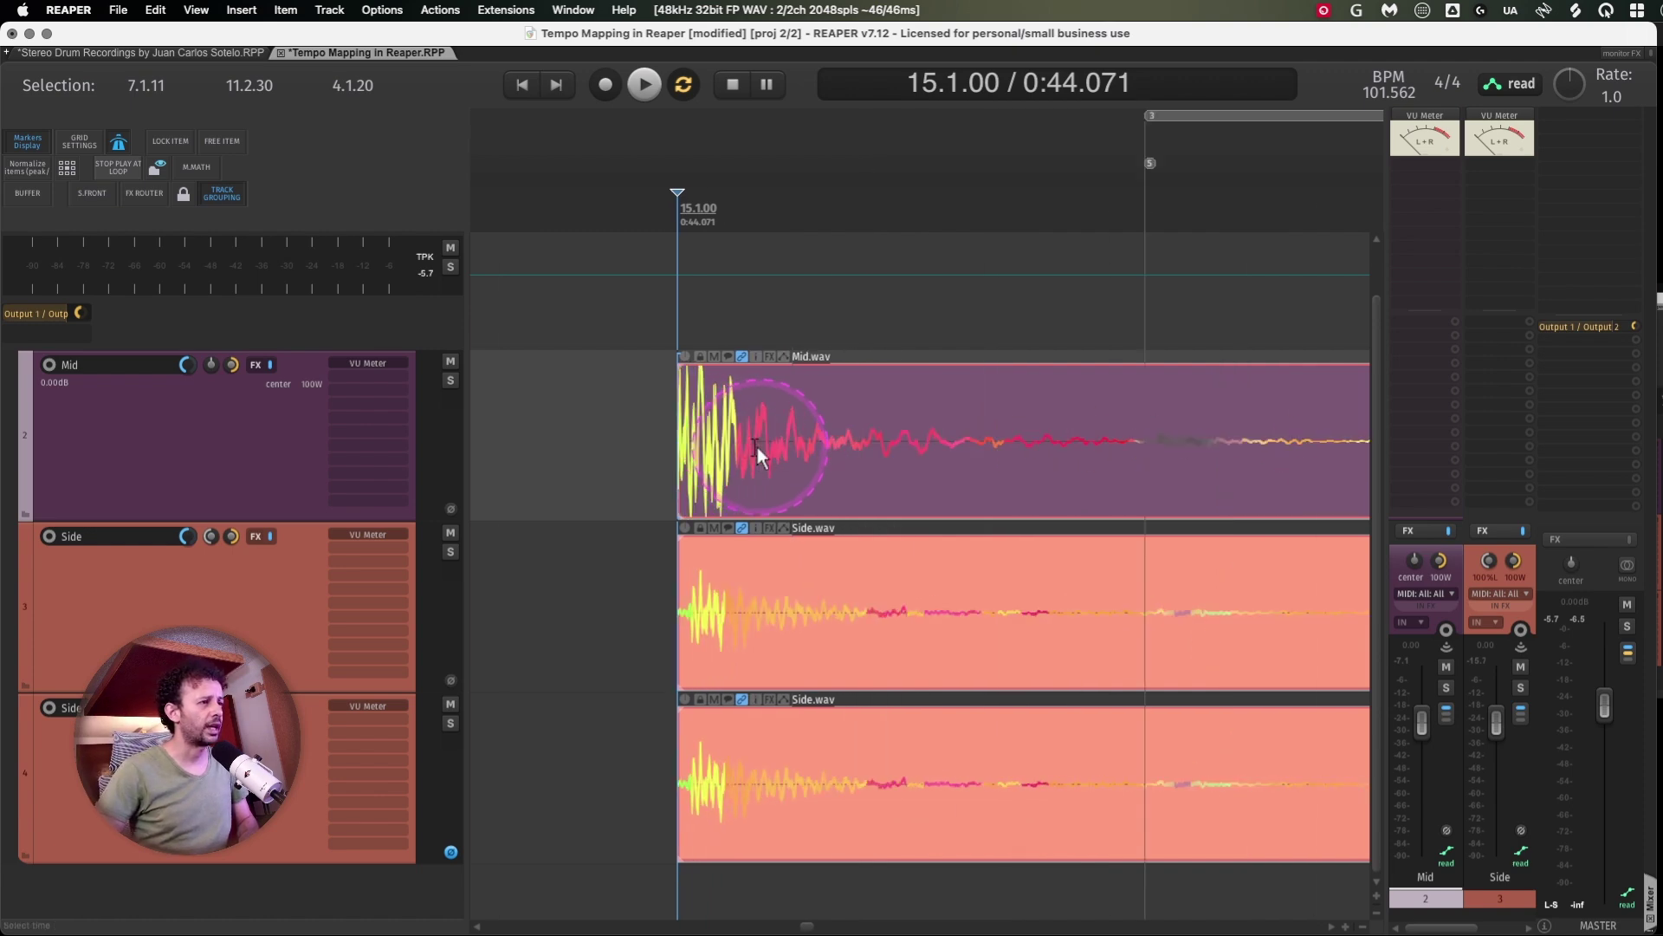
scroll(667, 433, up, 5)
scroll(1040, 452, down, 5)
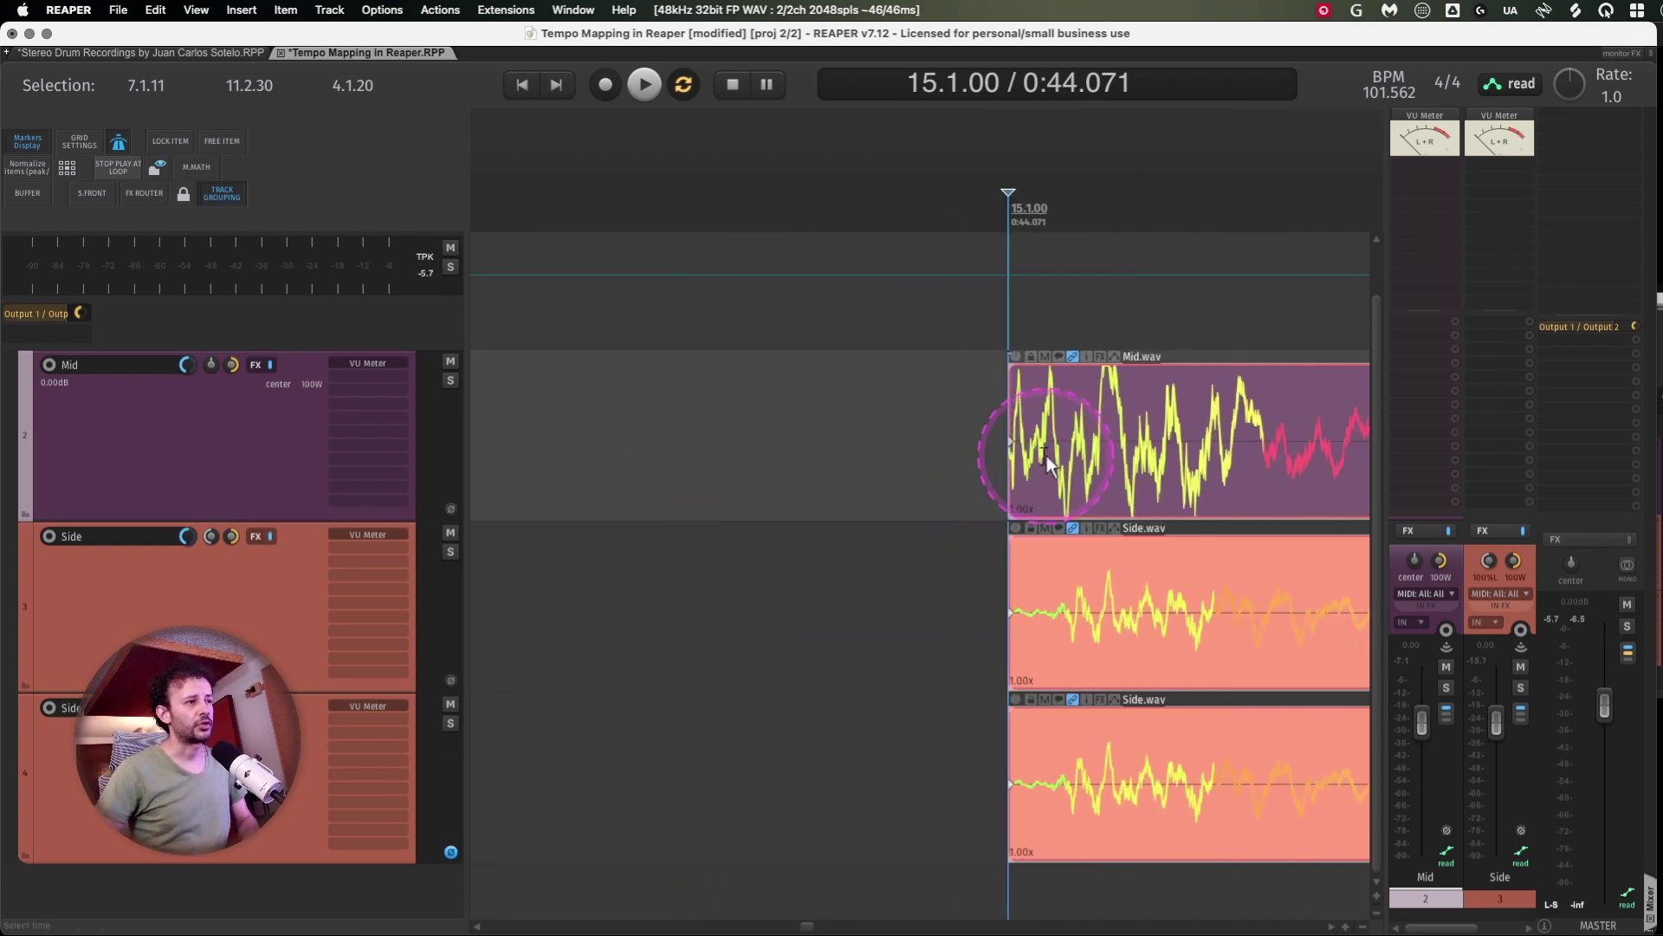
scroll(1101, 446, down, 5)
Place the edit cursor on the transient just before 16.1.00, at 15.4.88, and add a stretch marker there
scroll(1104, 440, right, 5)
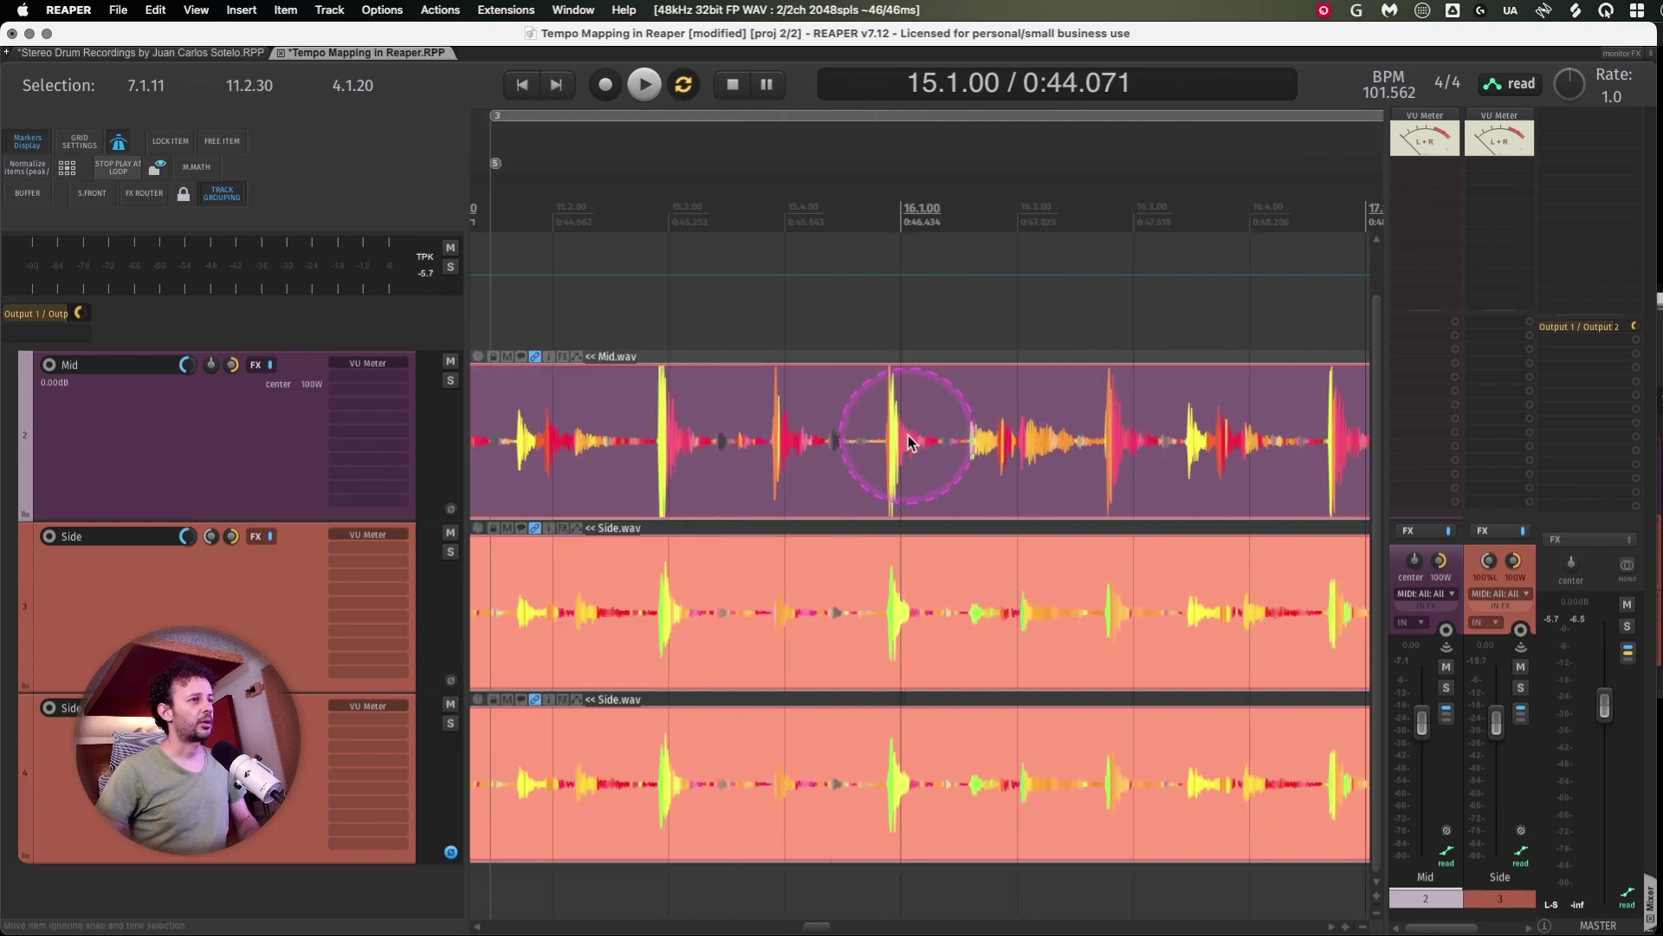
scroll(908, 435, left, 1)
drag(909, 424, 910, 407)
key(Tab)
key(shift+Tab)
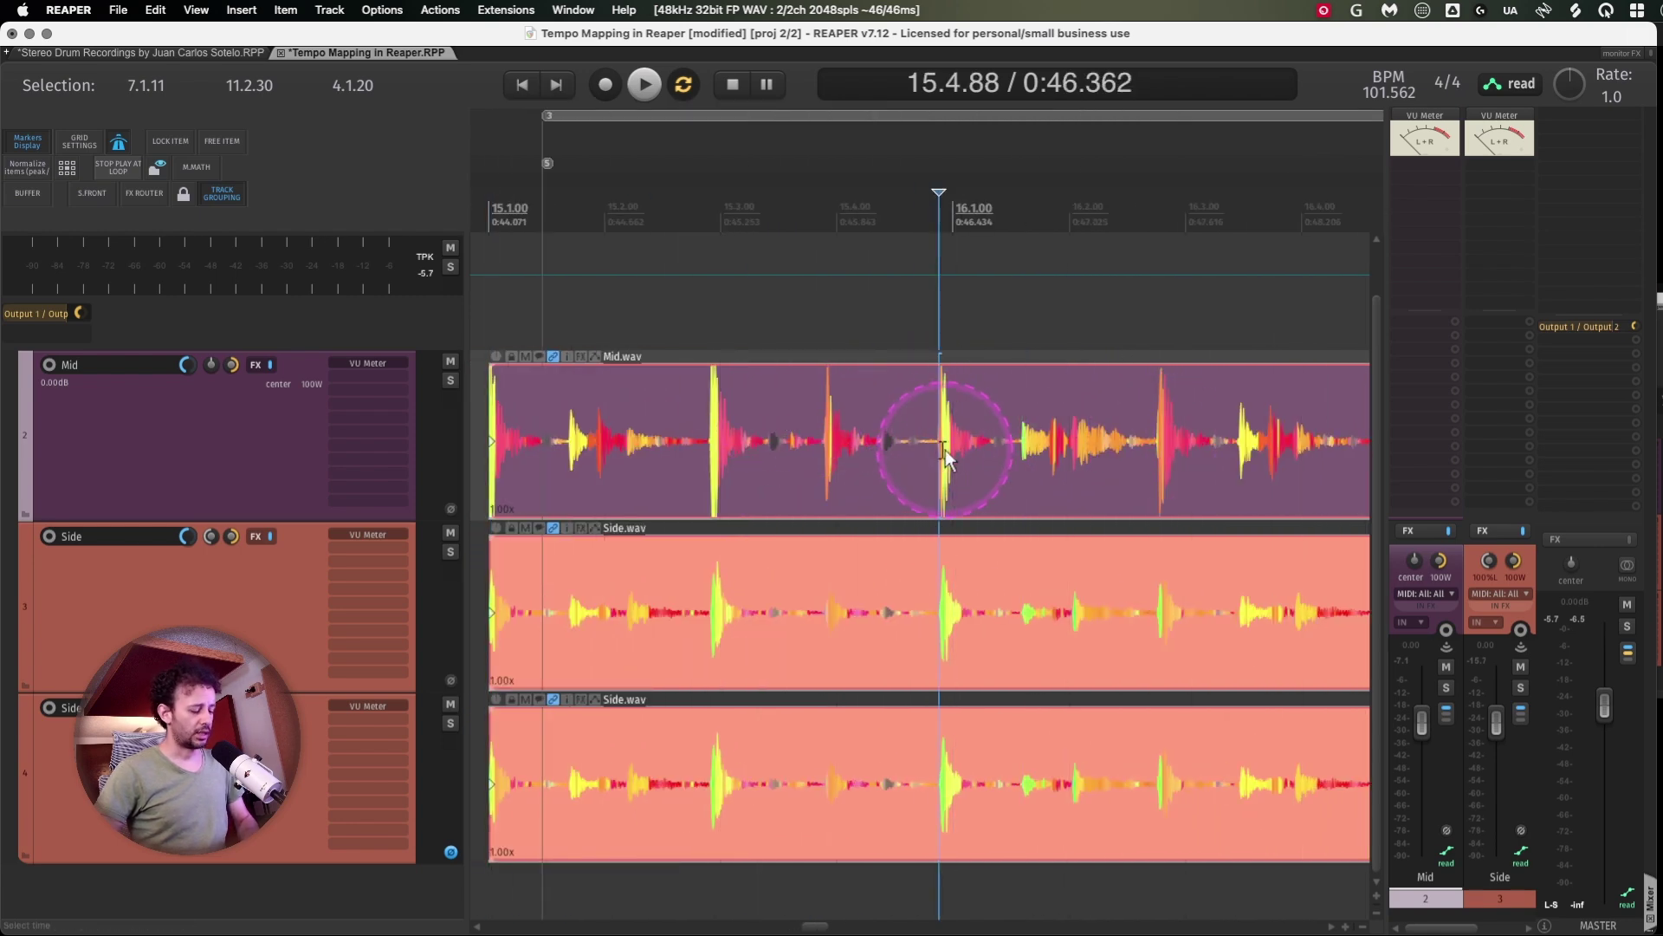
key(shift+w)
Jump the edit cursor to the transient just before 17.1.00 and add a stretch marker to the grouped items there
scroll(1079, 443, right, 5)
scroll(1021, 410, right, 1)
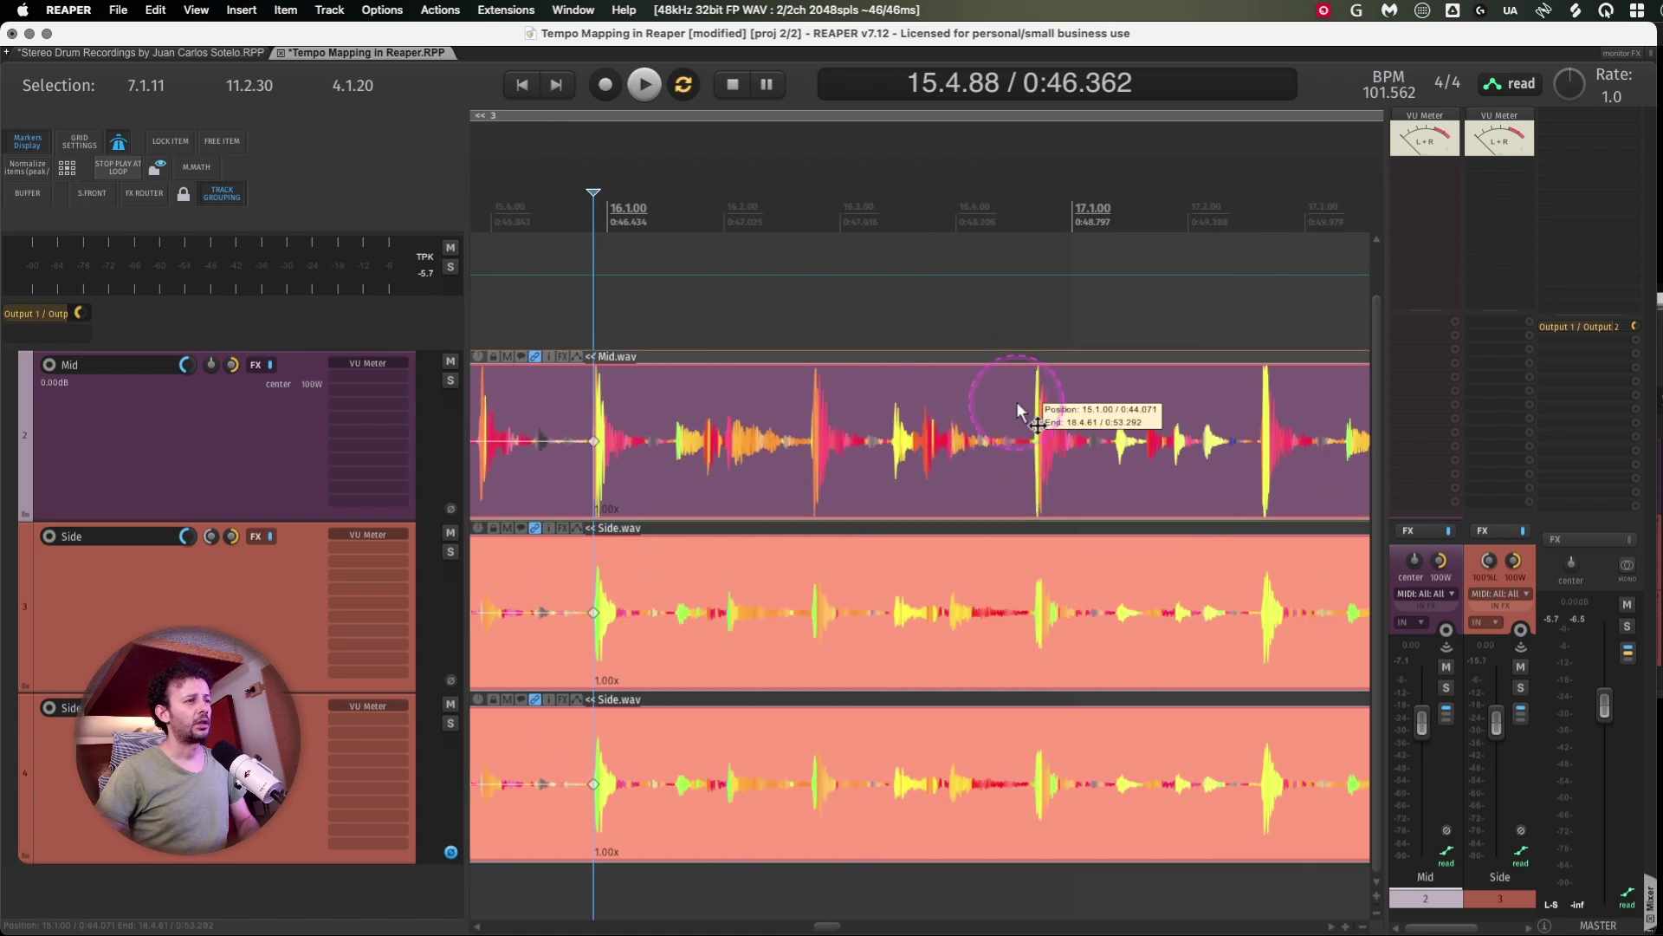
key(Tab)
key(shift+w)
Jump the edit cursor to the downbeat transient at 17.4.53 and add a stretch marker there
scroll(1040, 402, right, 5)
key(Tab)
scroll(1080, 420, down, 5)
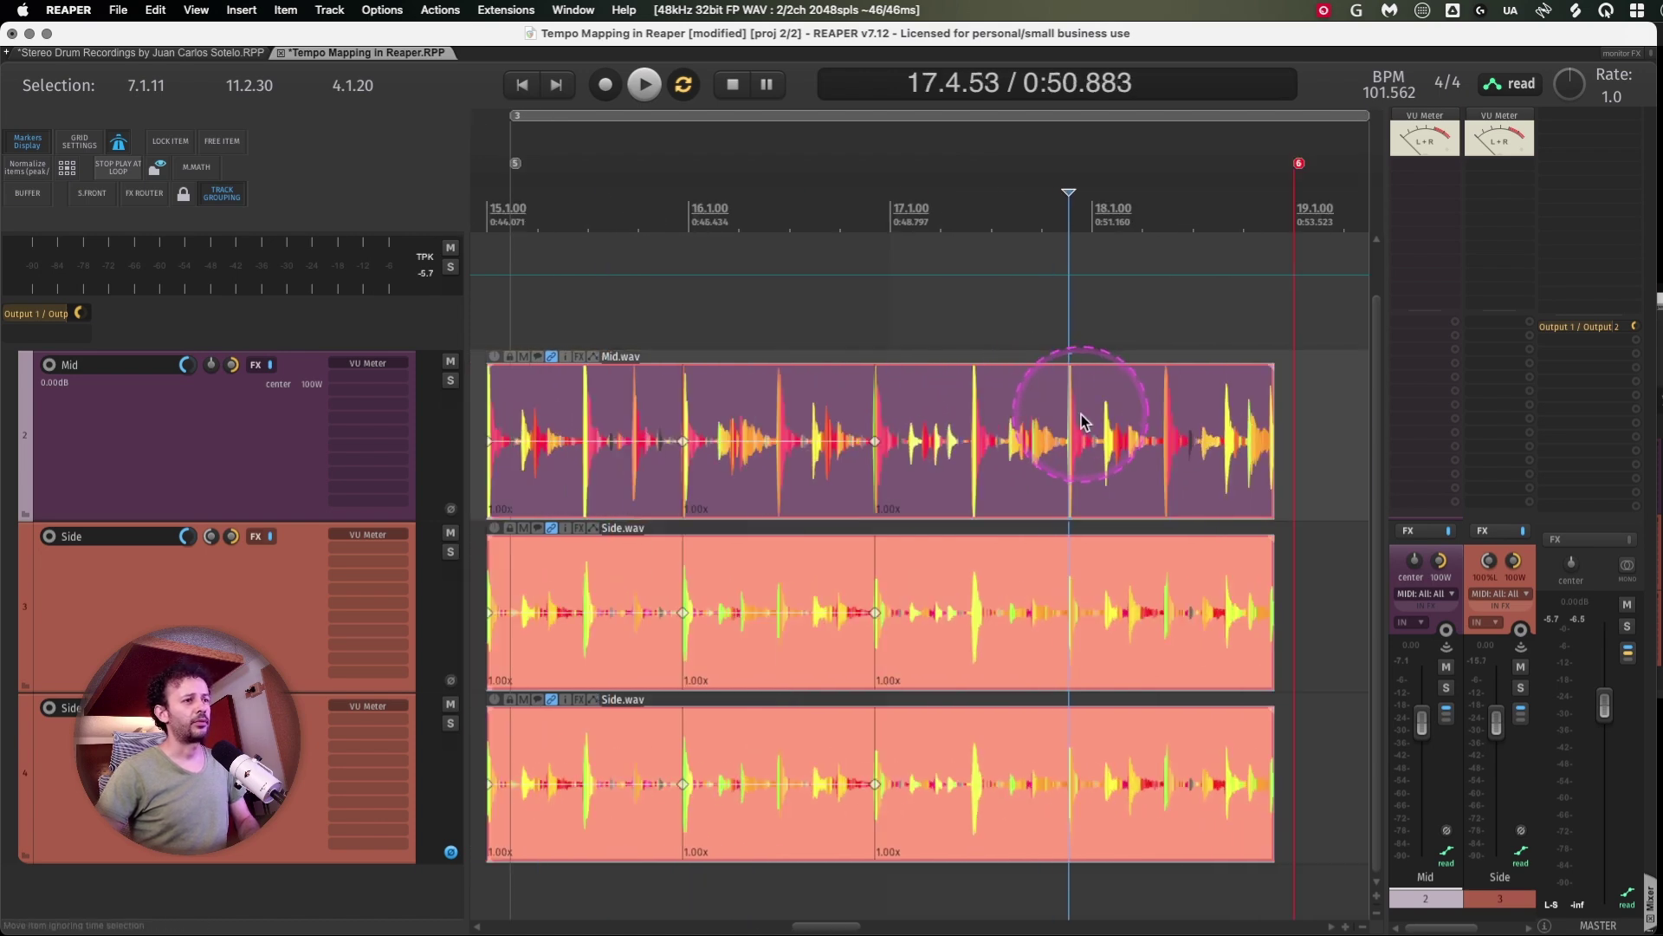
key(shift+w)
Jump the edit cursor to the last transient of the third loop at 18.4.54 and add a stretch marker there
click(1264, 404)
key(Tab)
key(shift+w)
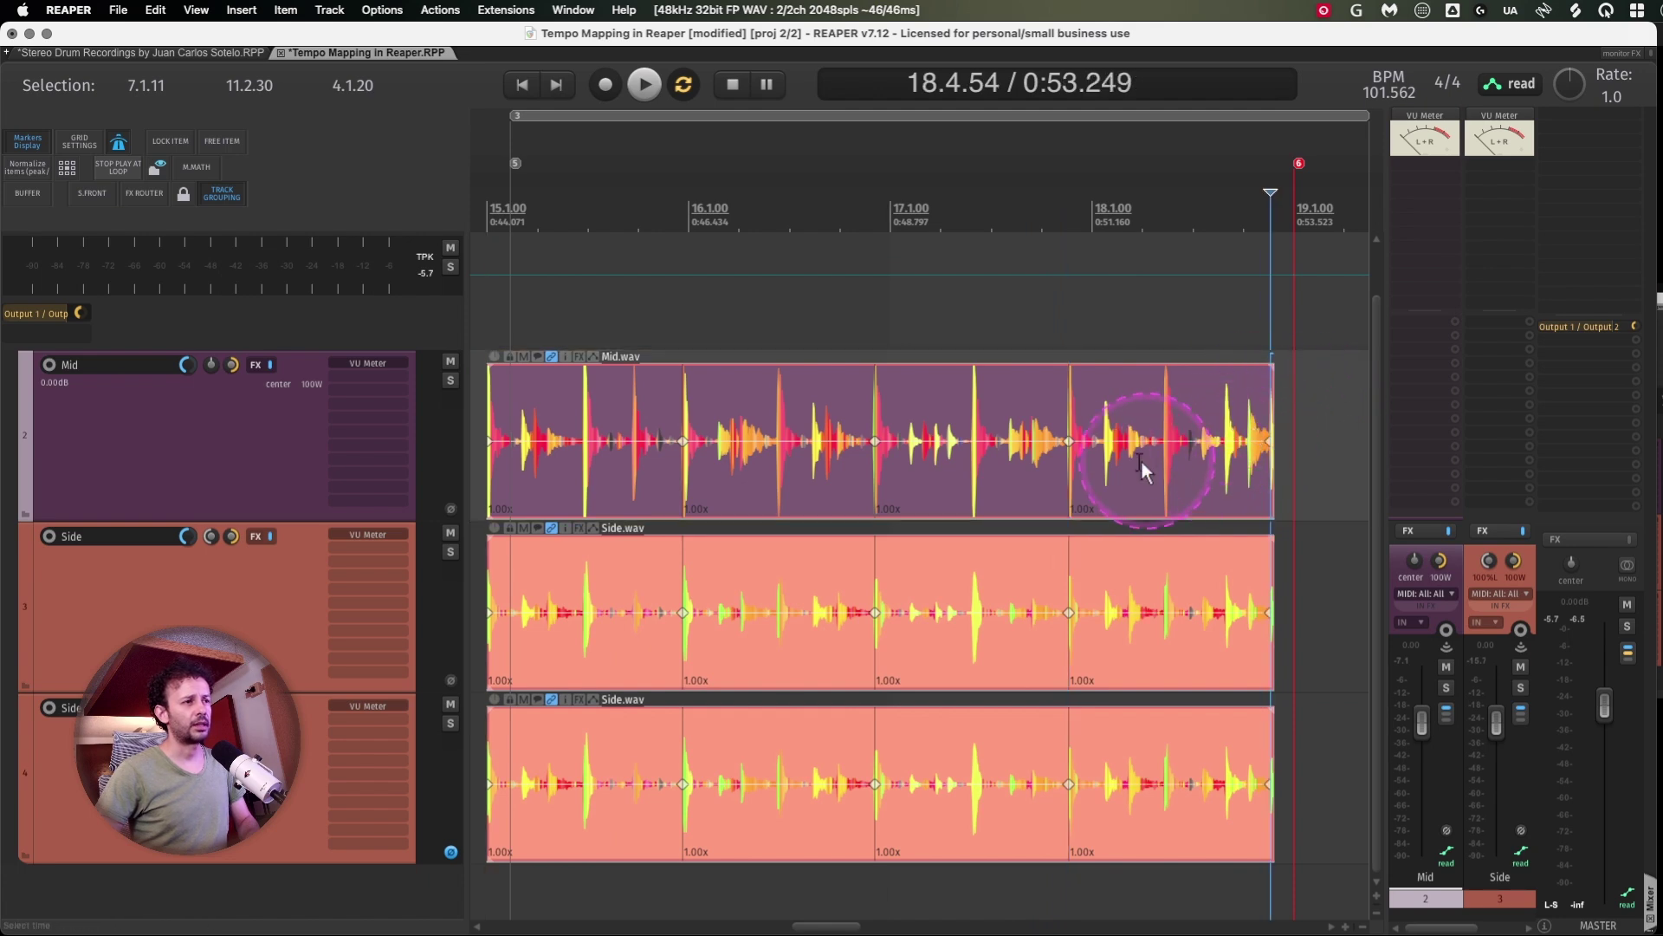
Remove region 3 and the old markers 5 and 6 above the third loop
scroll(867, 498, left, 1)
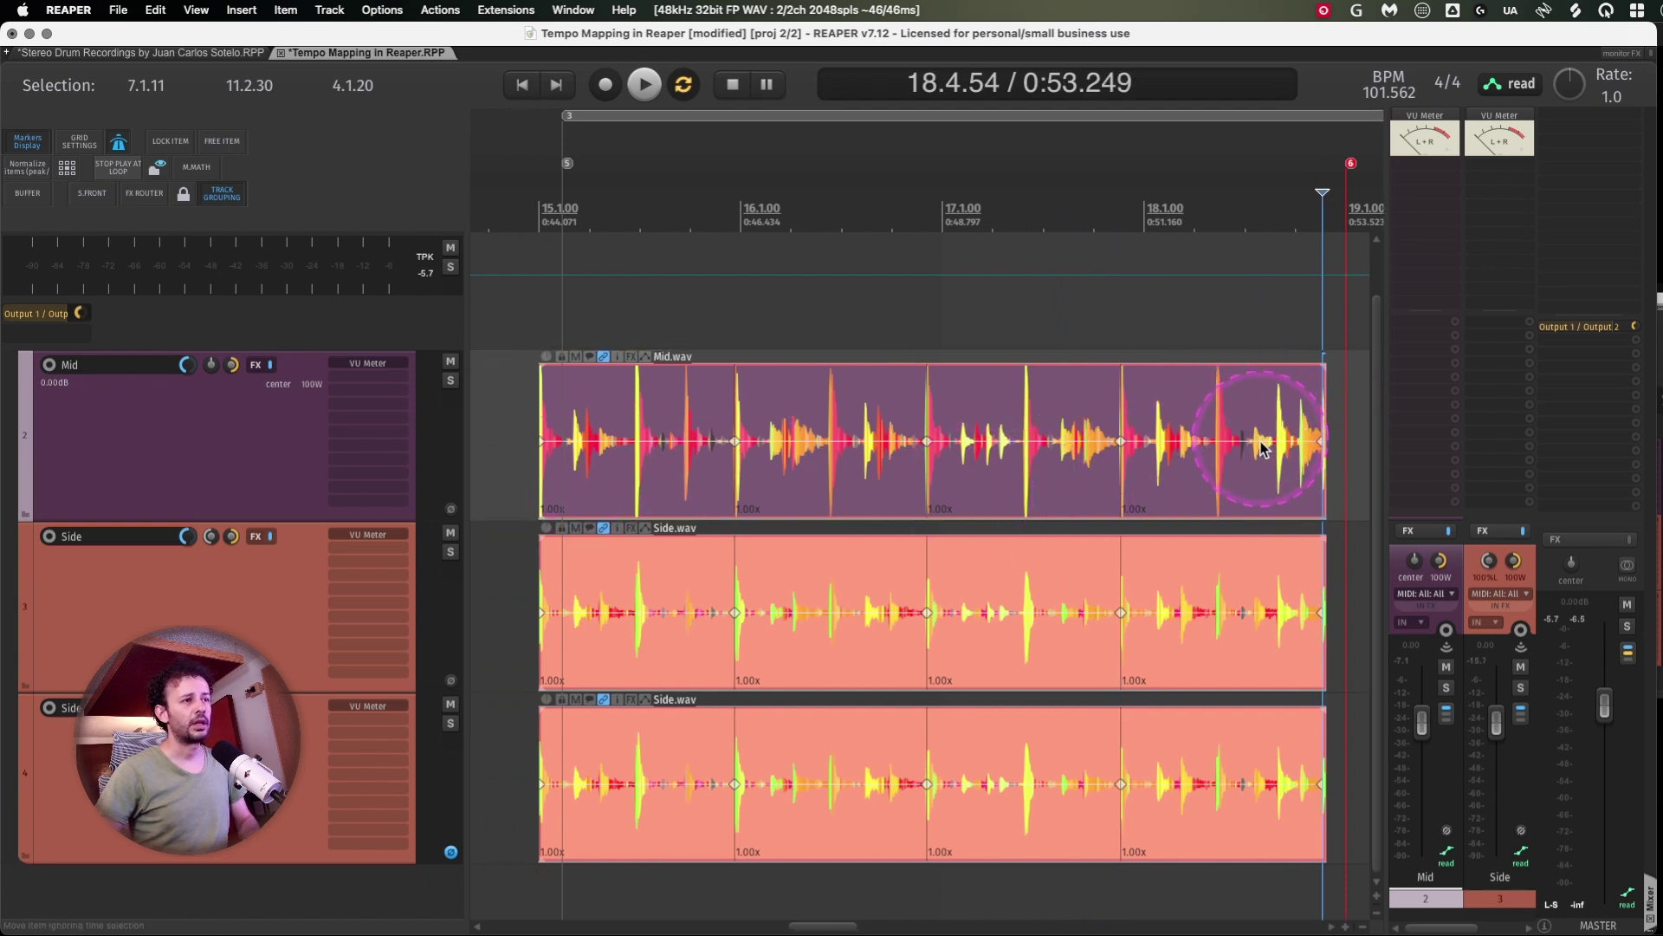
click(935, 408)
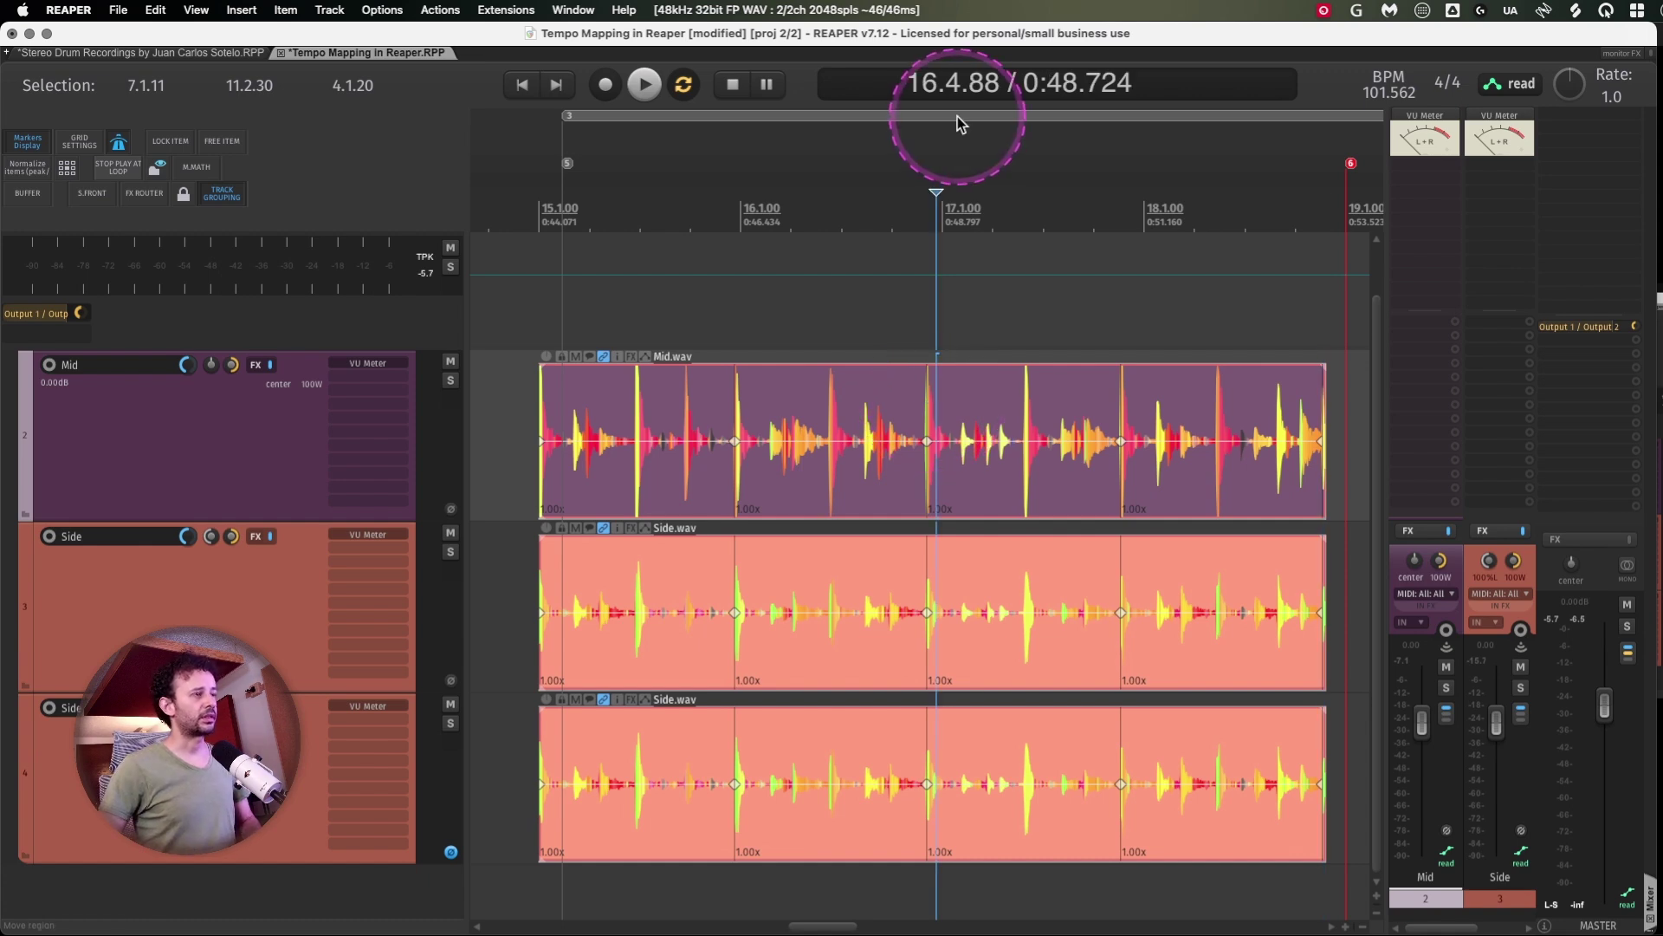
click(1095, 414)
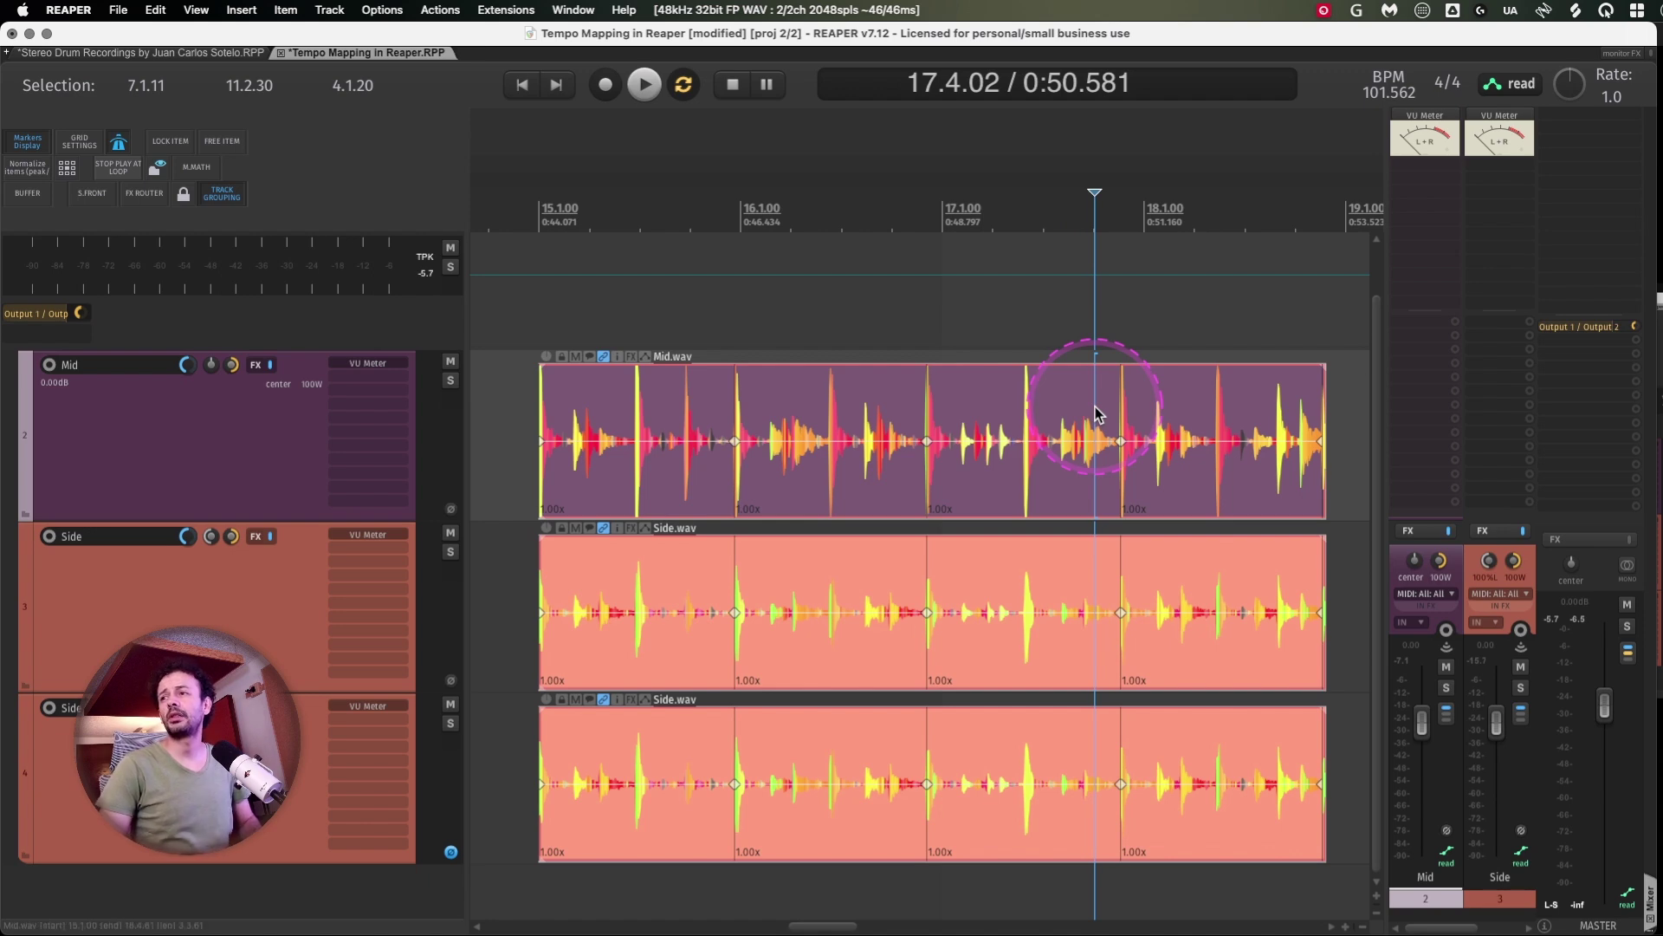
Find and run the action "SWS/BR: Create project markers from stretch markers in selected items" on the third loop
key(shift+slash)
text(project marker)
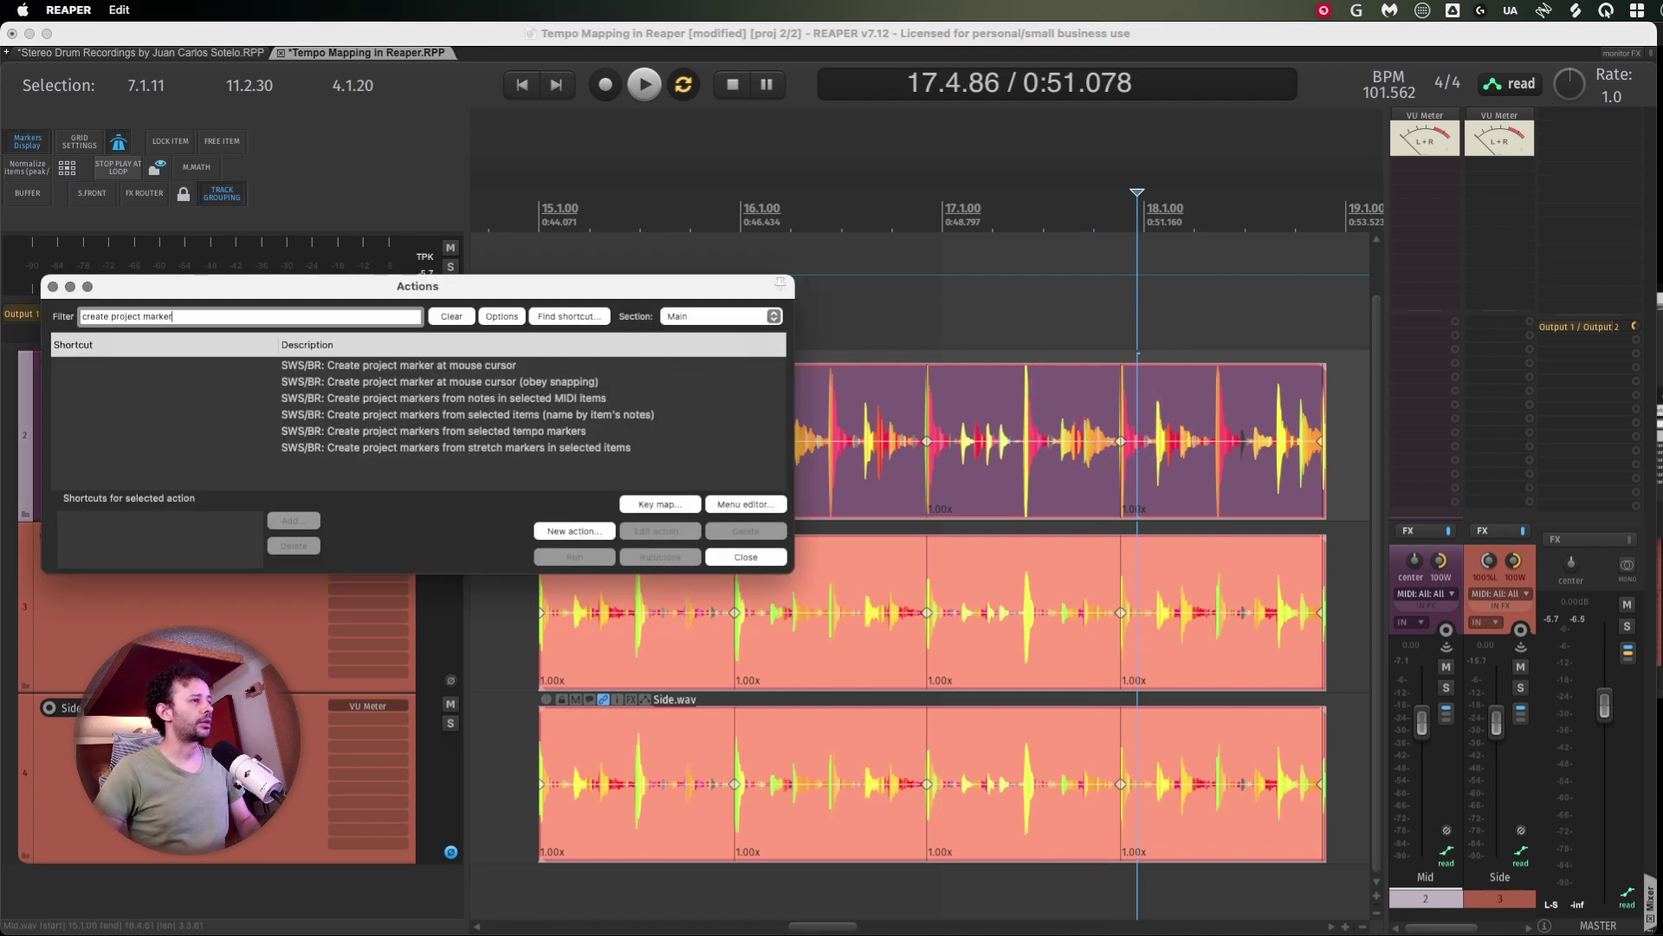
click(533, 447)
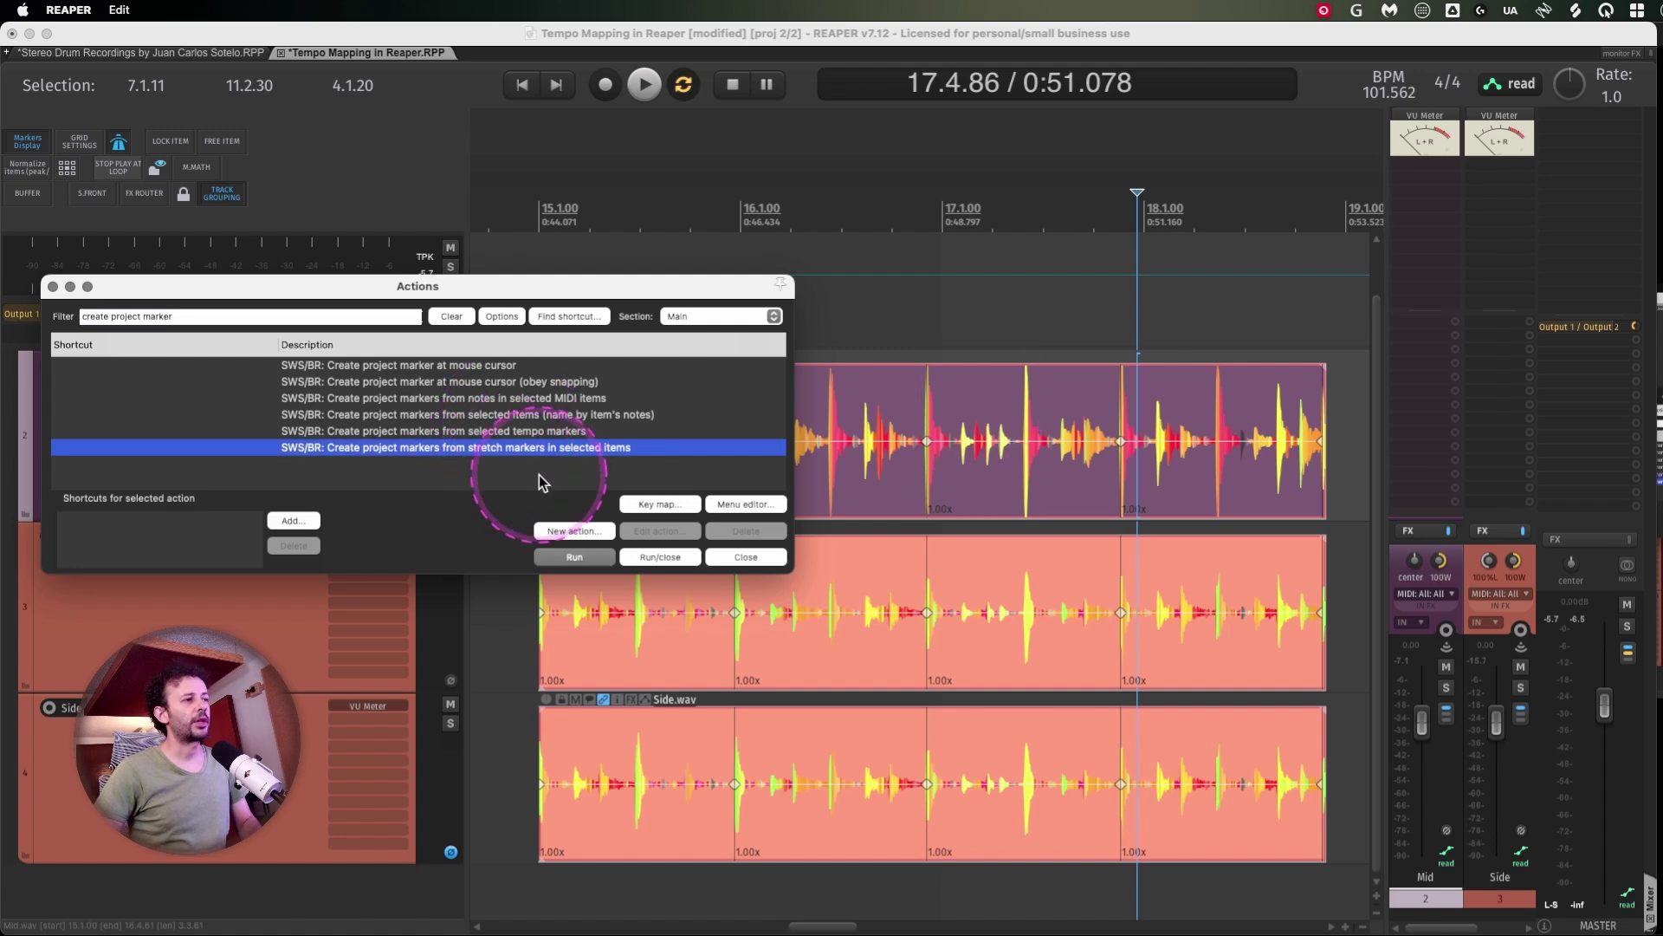
click(892, 401)
click(572, 551)
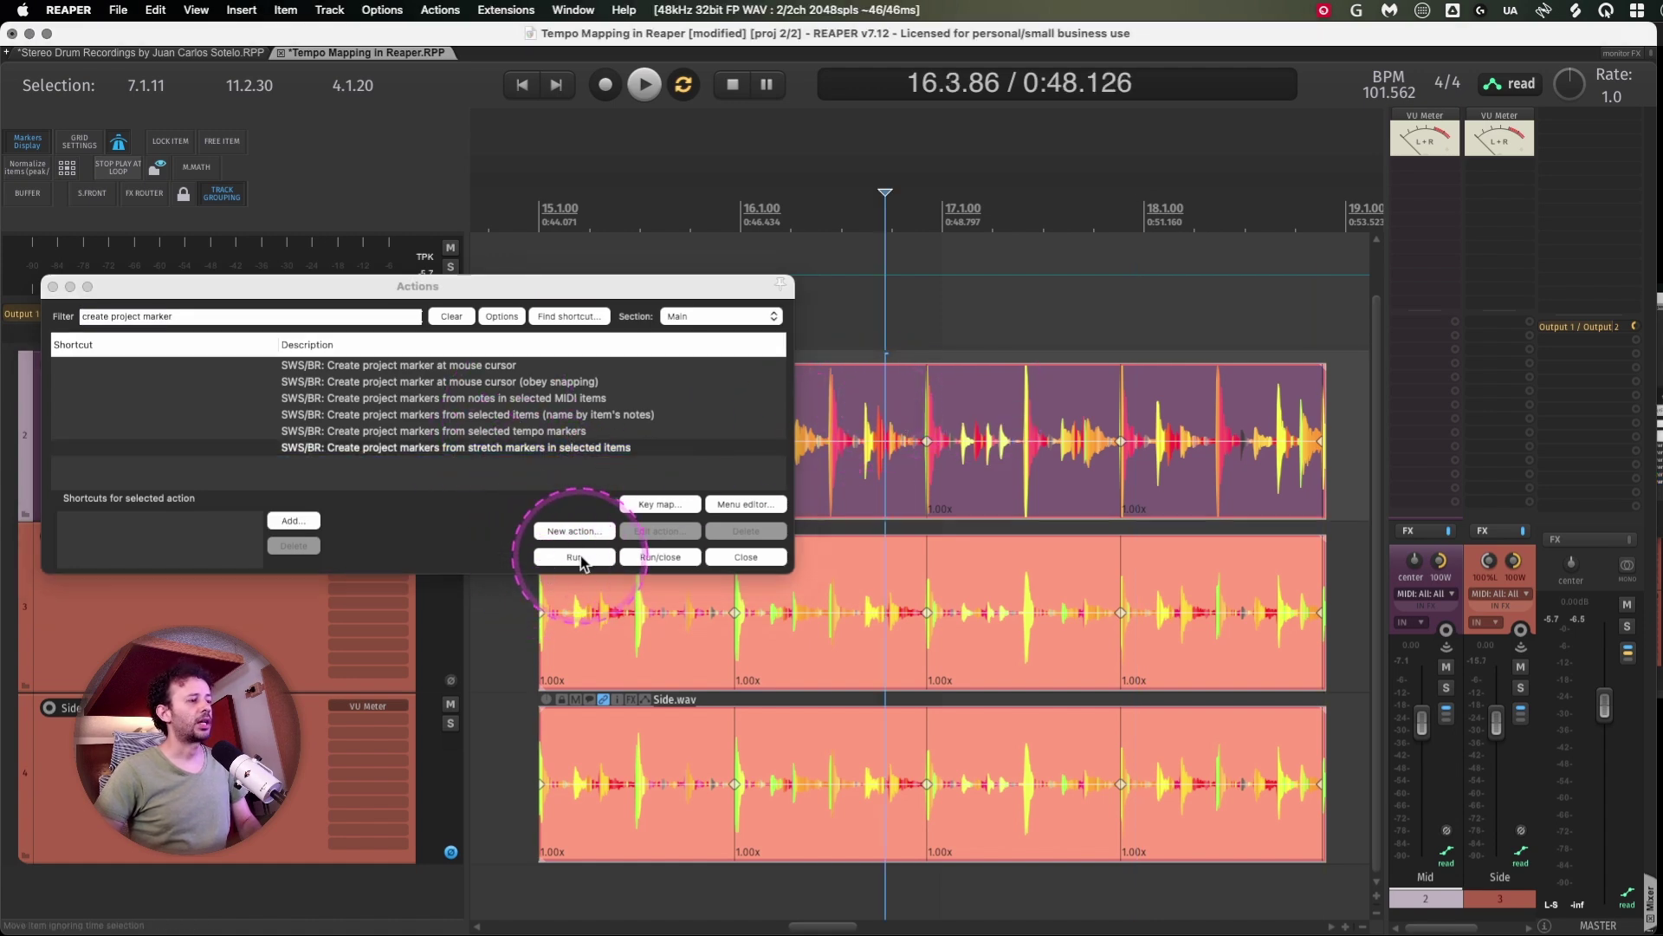
click(579, 558)
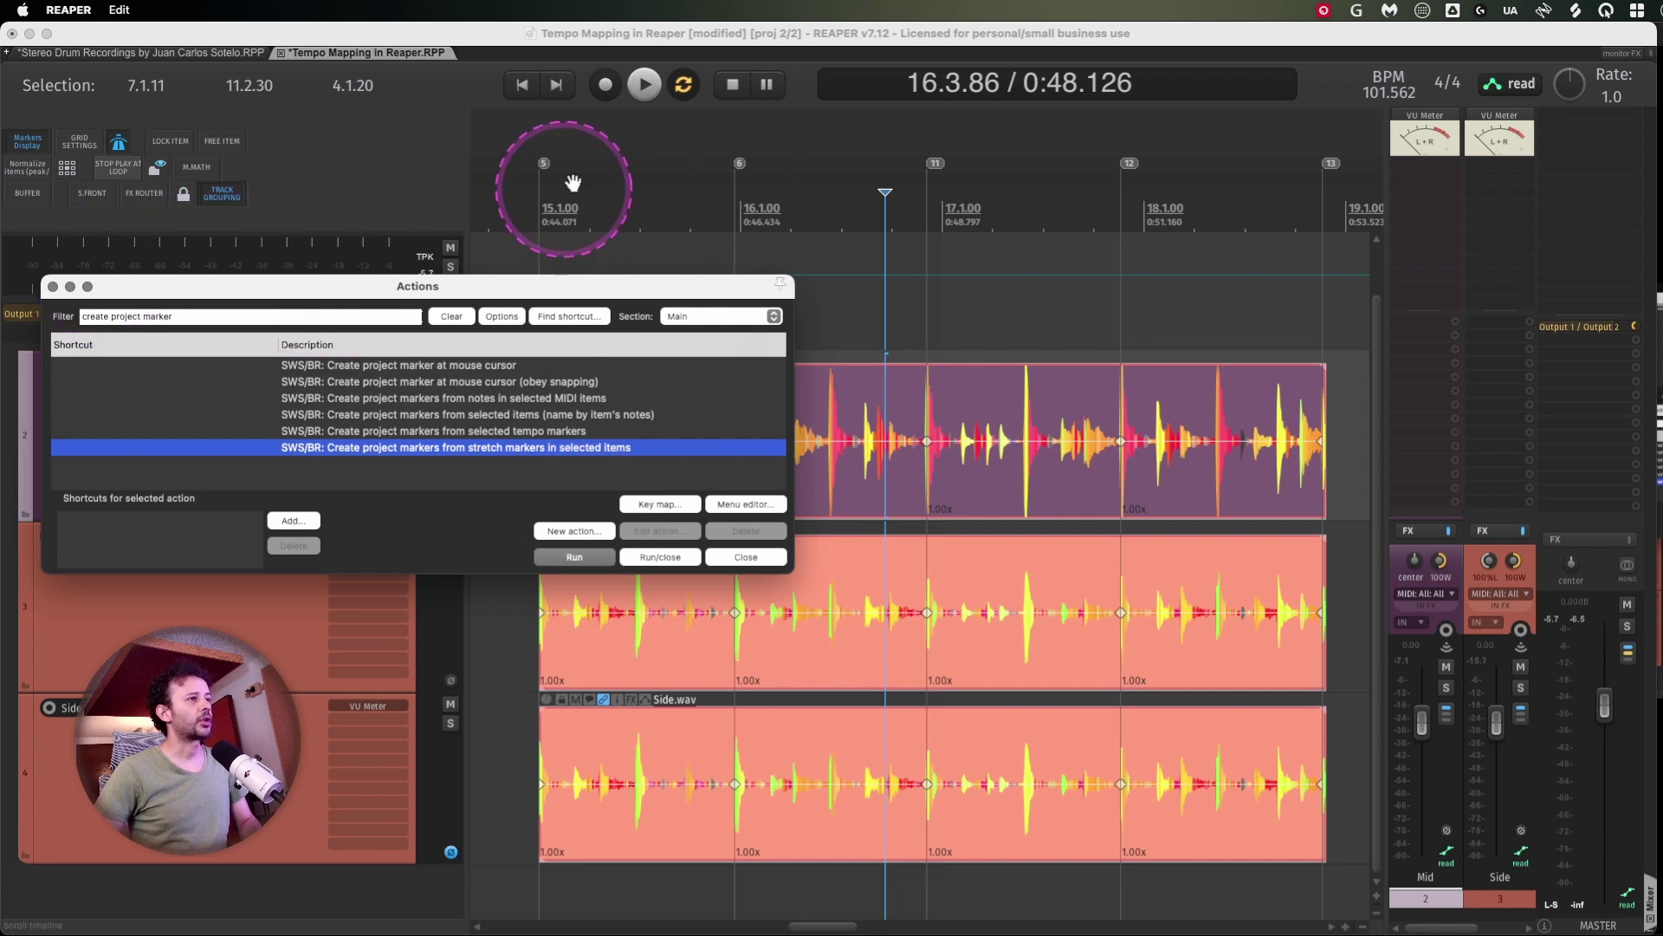
Set the time selection from 15.1.00 to 18.4.54, run "Mordi_Create tempo-map from markers.lua" and close the Actions list
drag(1318, 204, 538, 197)
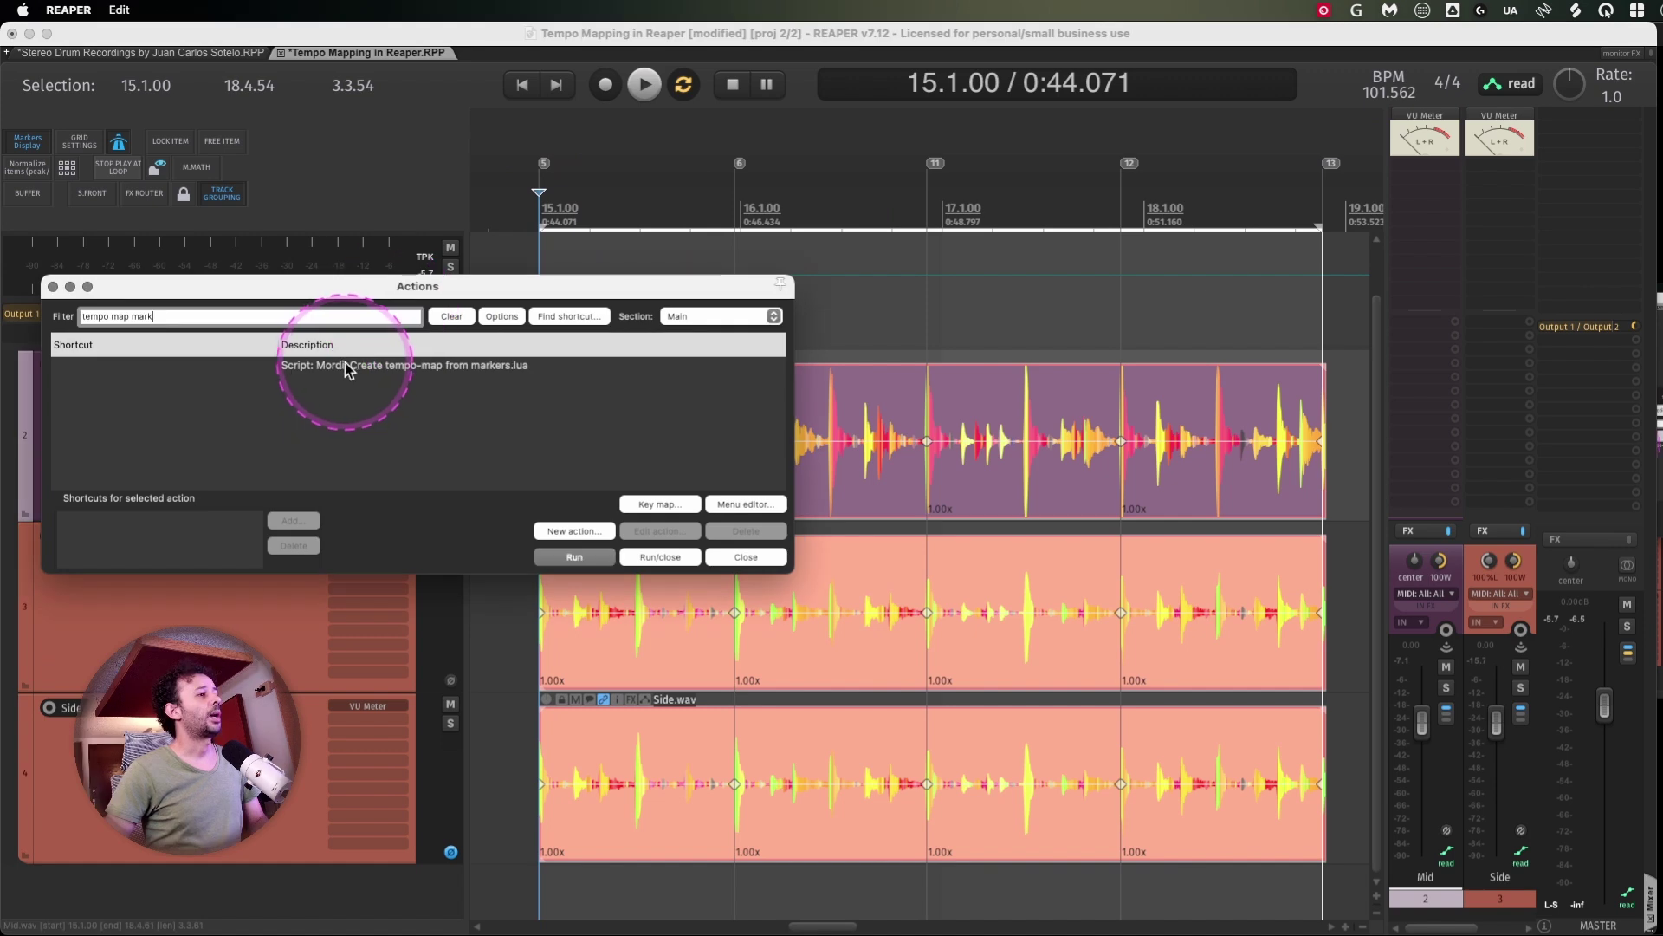
click(343, 365)
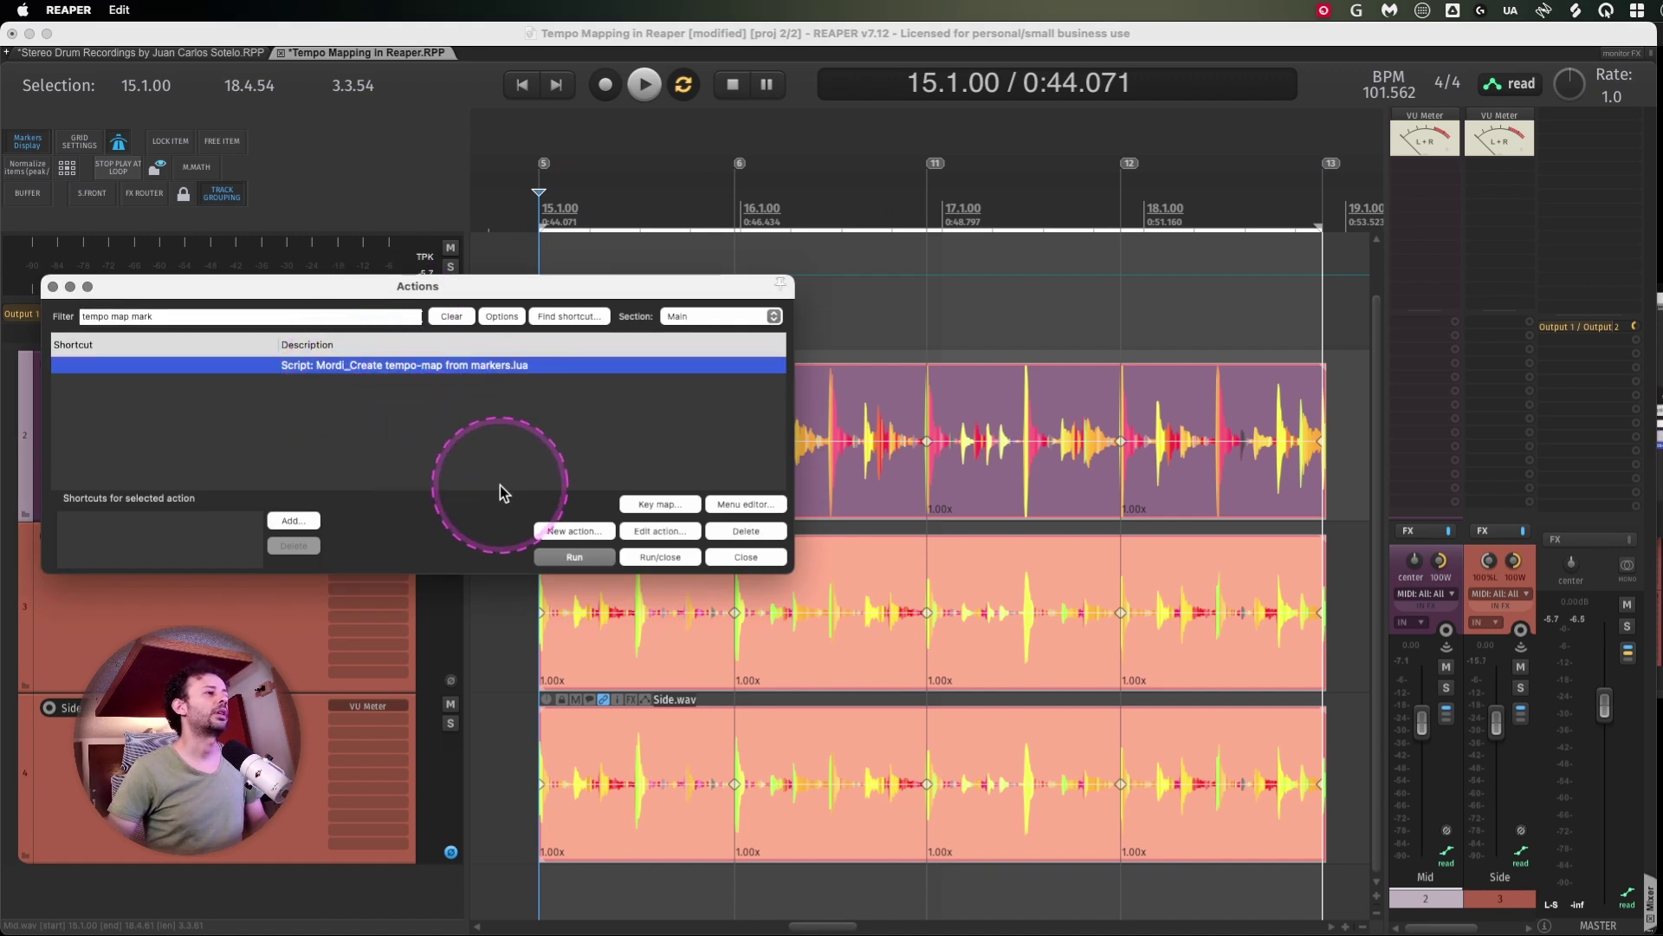
click(574, 556)
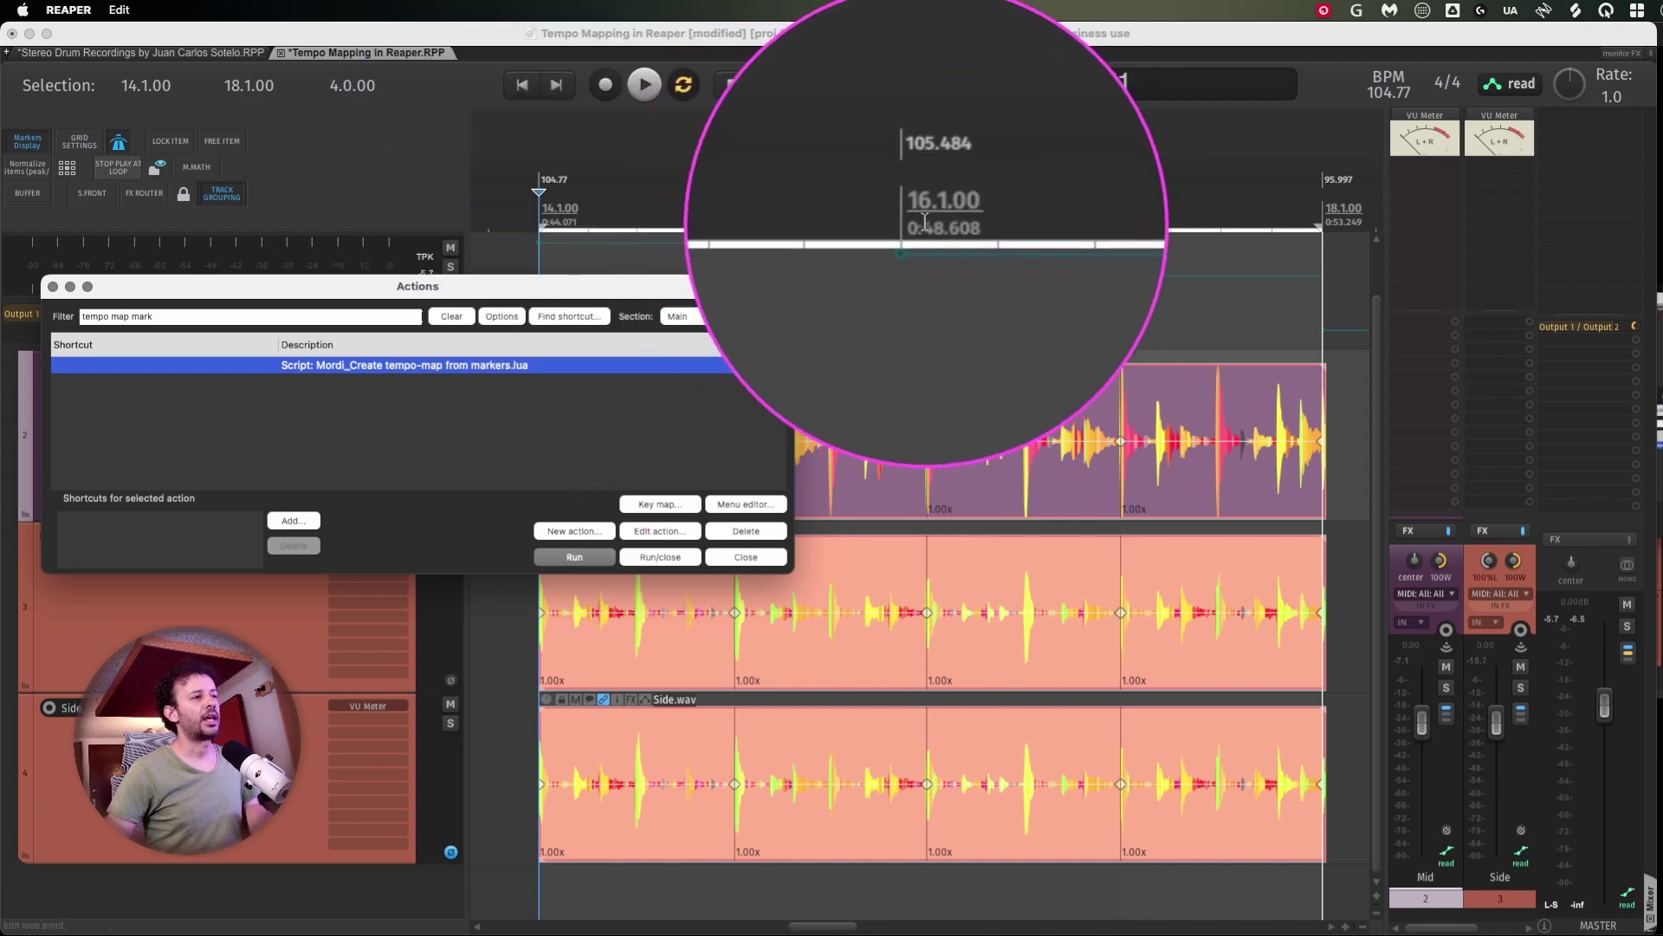
key(Escape)
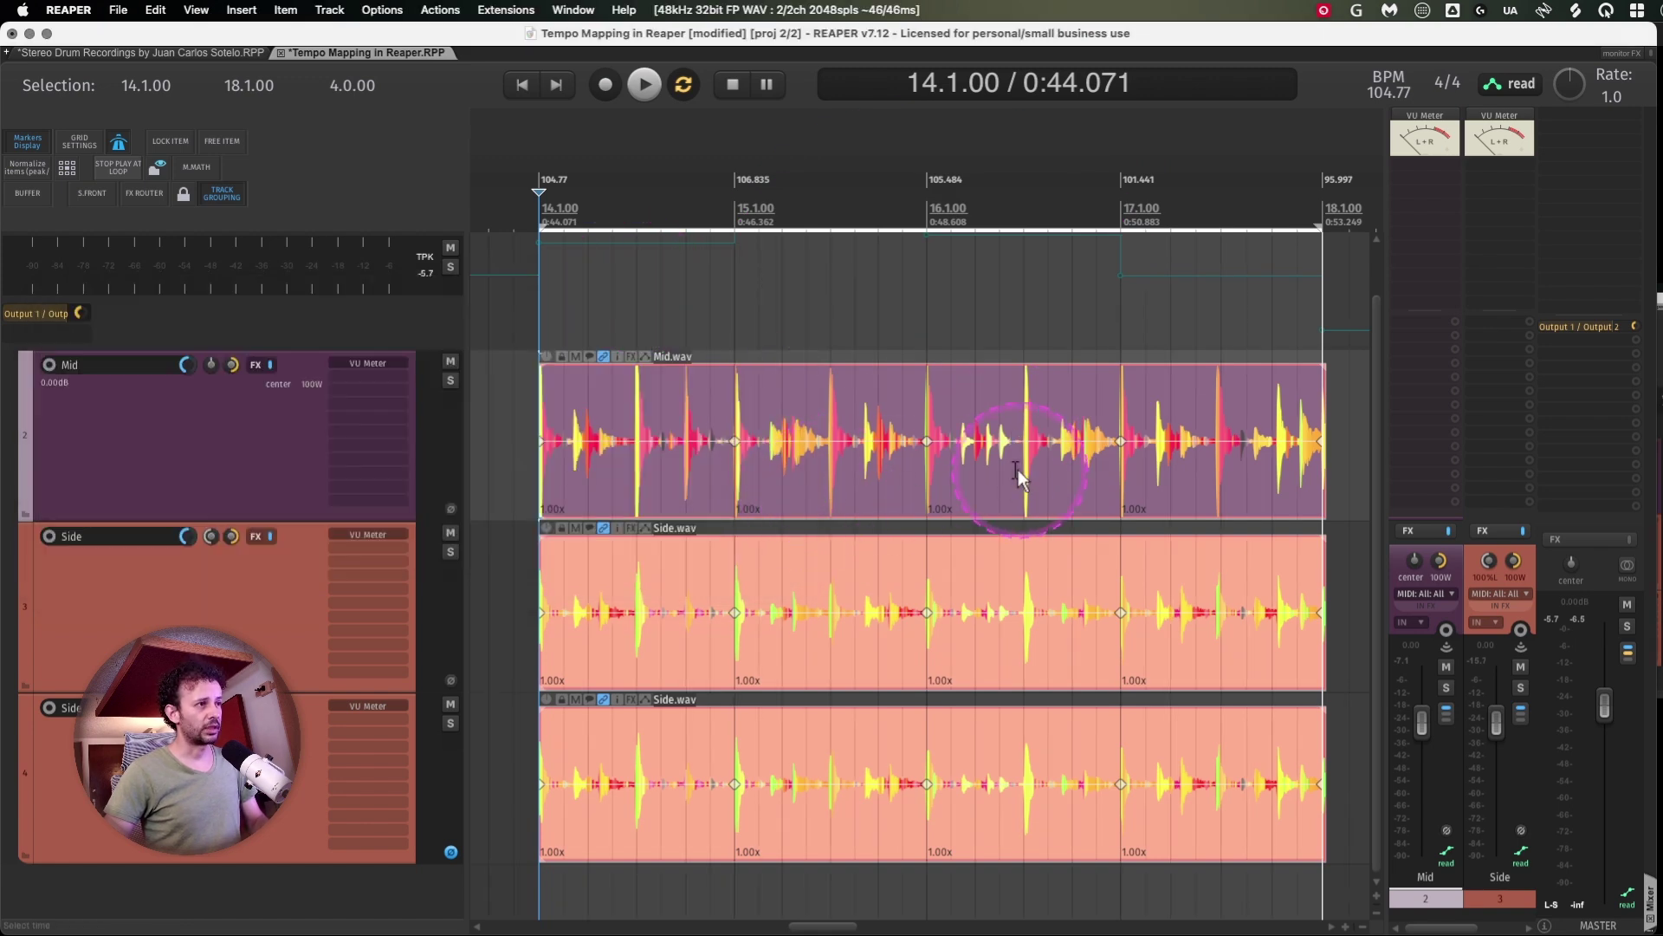
Examine how the transient near 16.3.00 lines up with its grid line and review the tempo changes across the third loop
scroll(997, 477, up, 4)
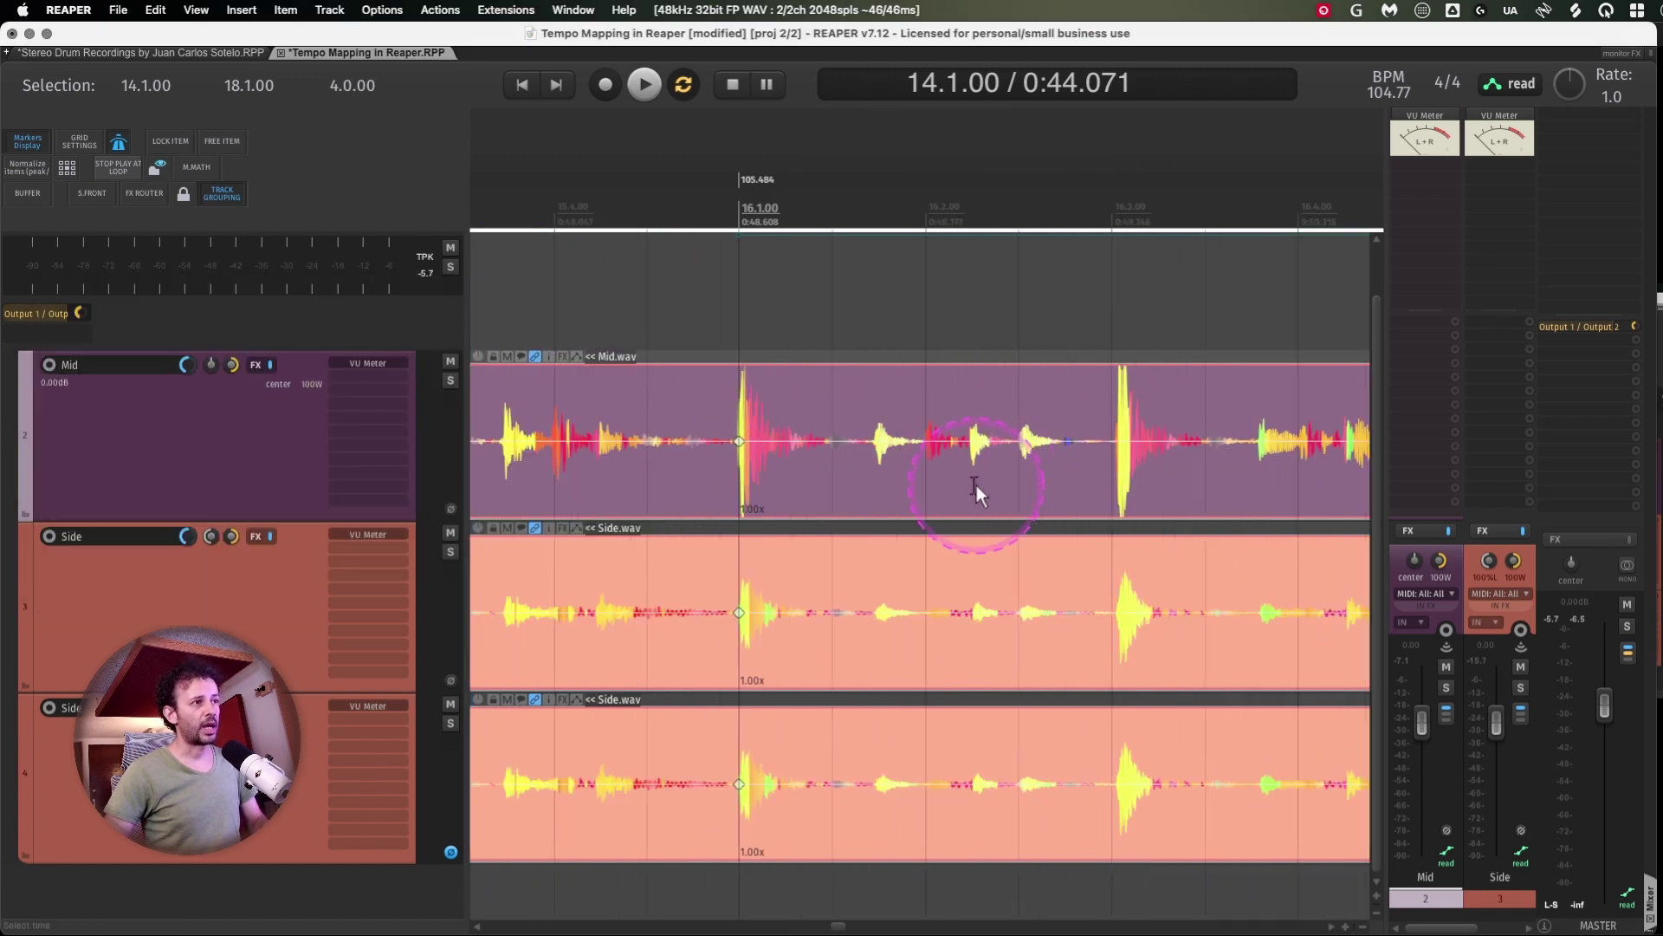
click(1027, 424)
click(1091, 438)
scroll(1091, 451, up, 8)
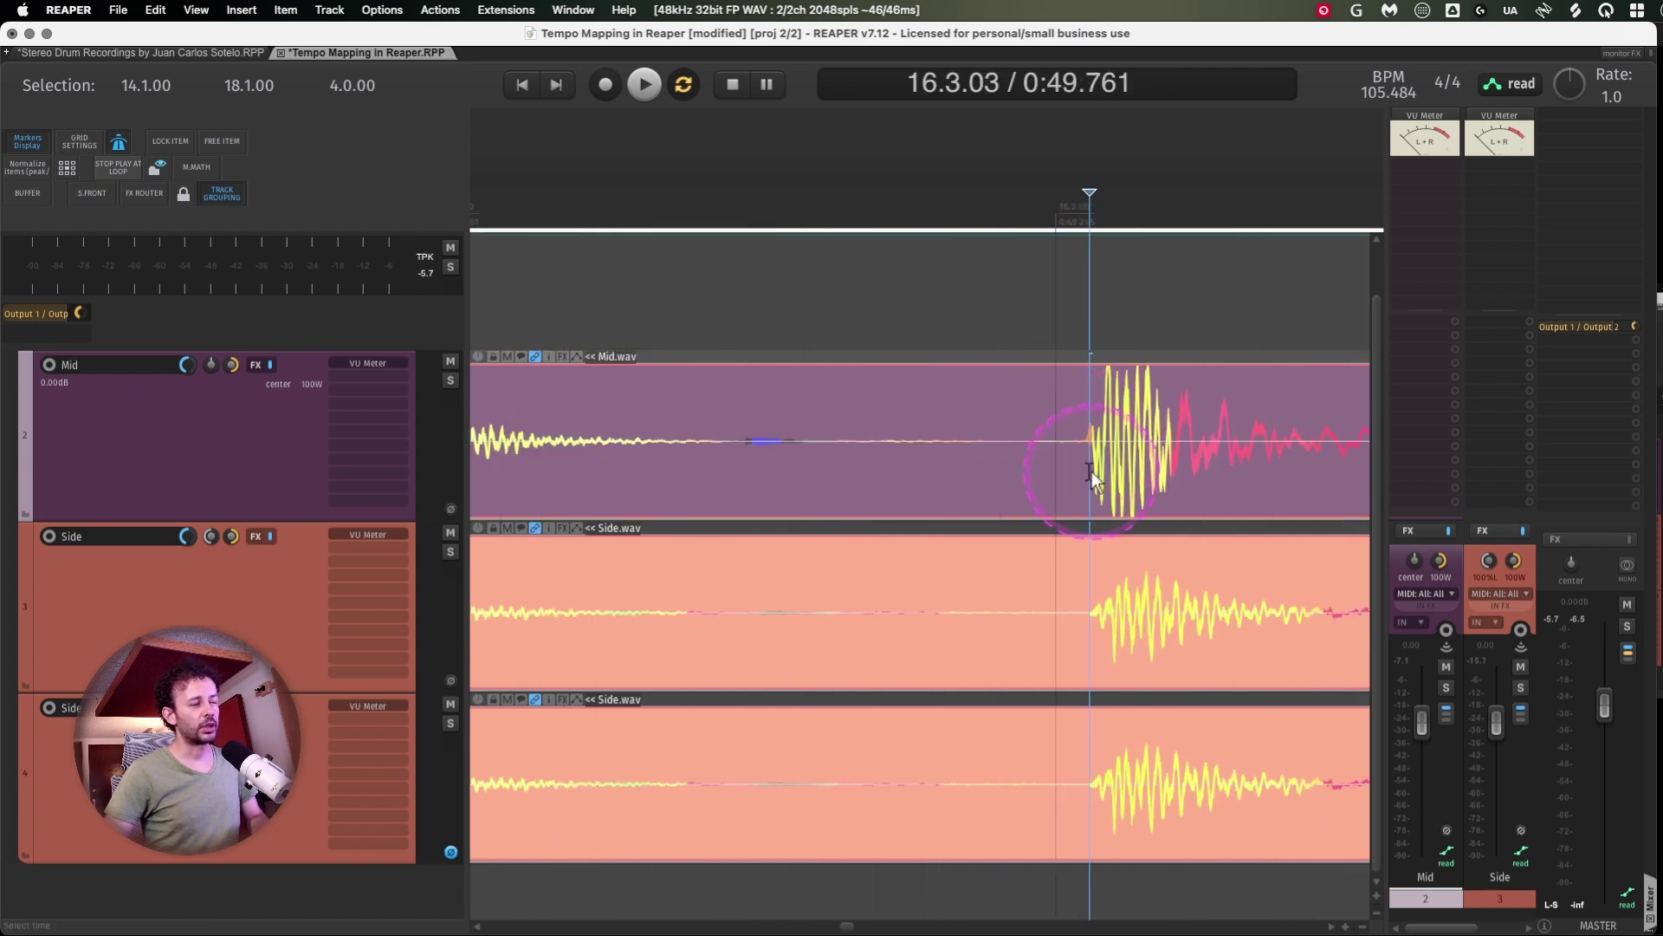
scroll(1092, 470, down, 10)
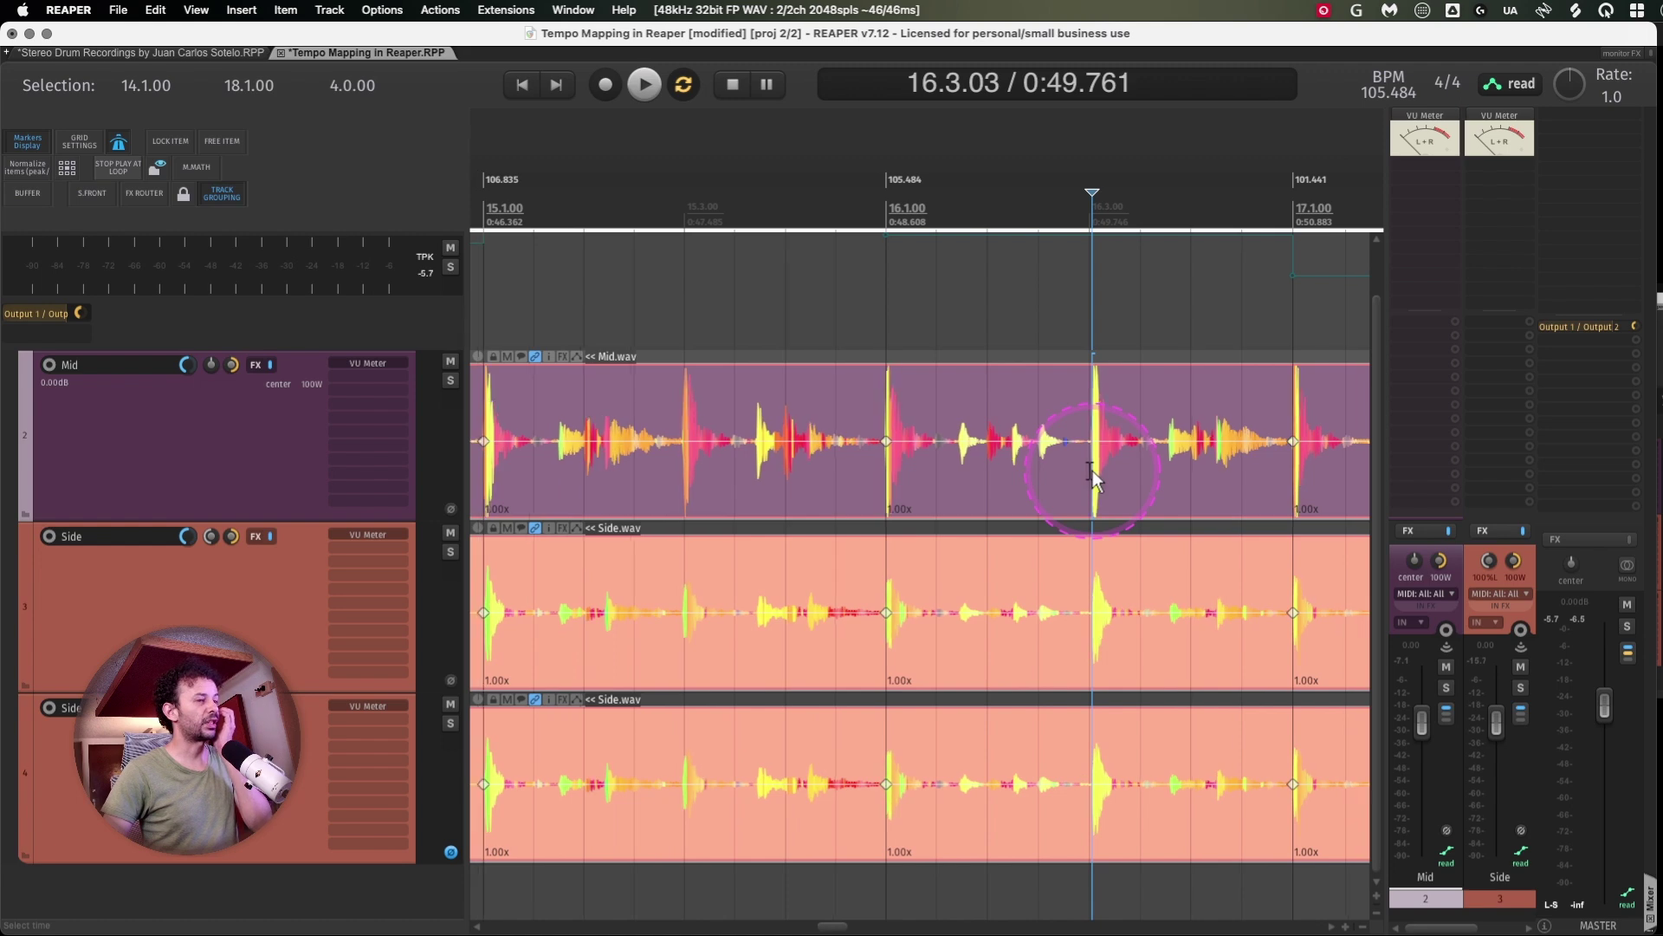
scroll(1093, 470, down, 8)
key(ctrl+t)
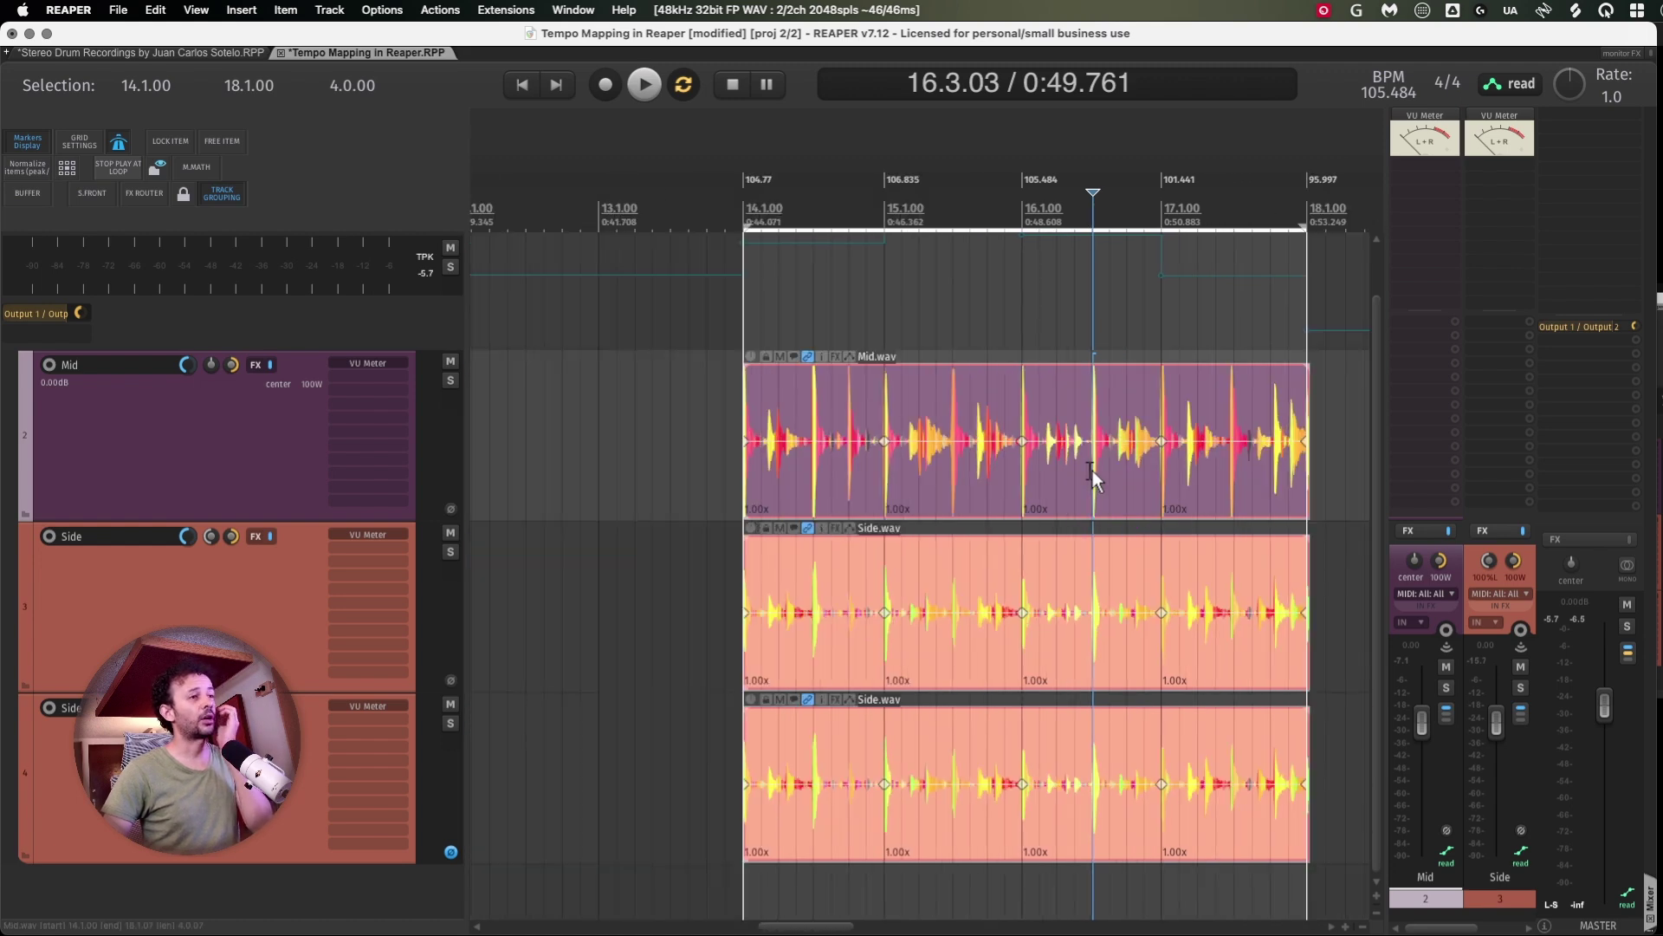
scroll(1093, 470, up, 1)
scroll(249, 531, up, 2)
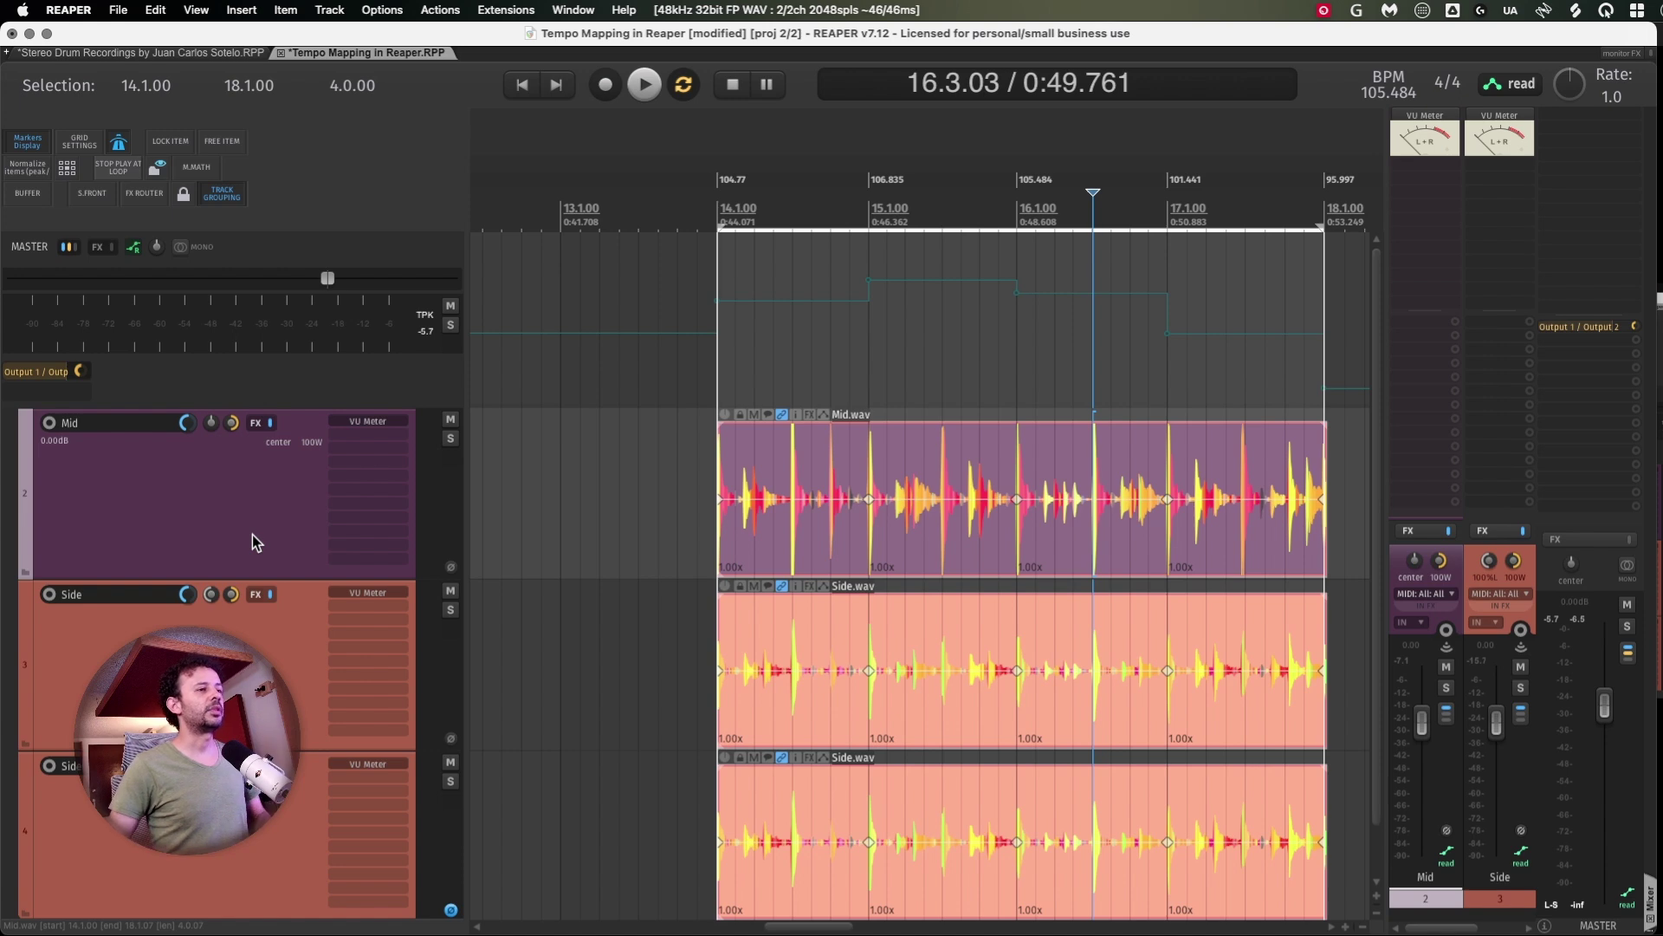
click(252, 534)
click(568, 604)
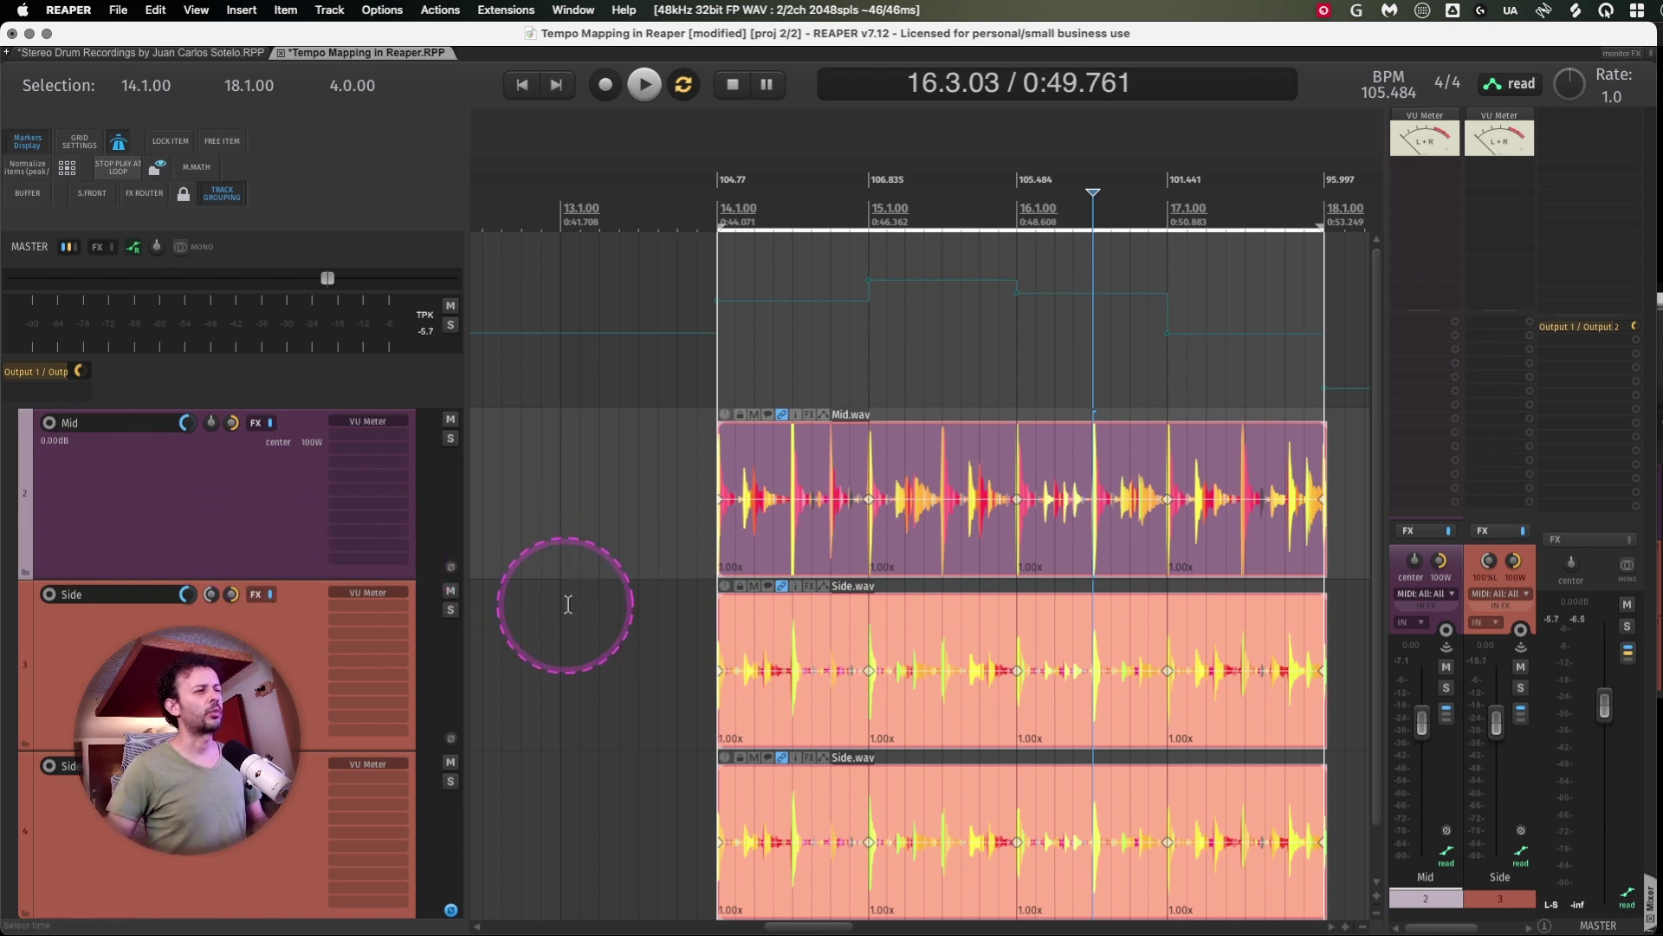
Undo the tempo change made from the time selection over the fourth loop at 22.1.00
click(901, 565)
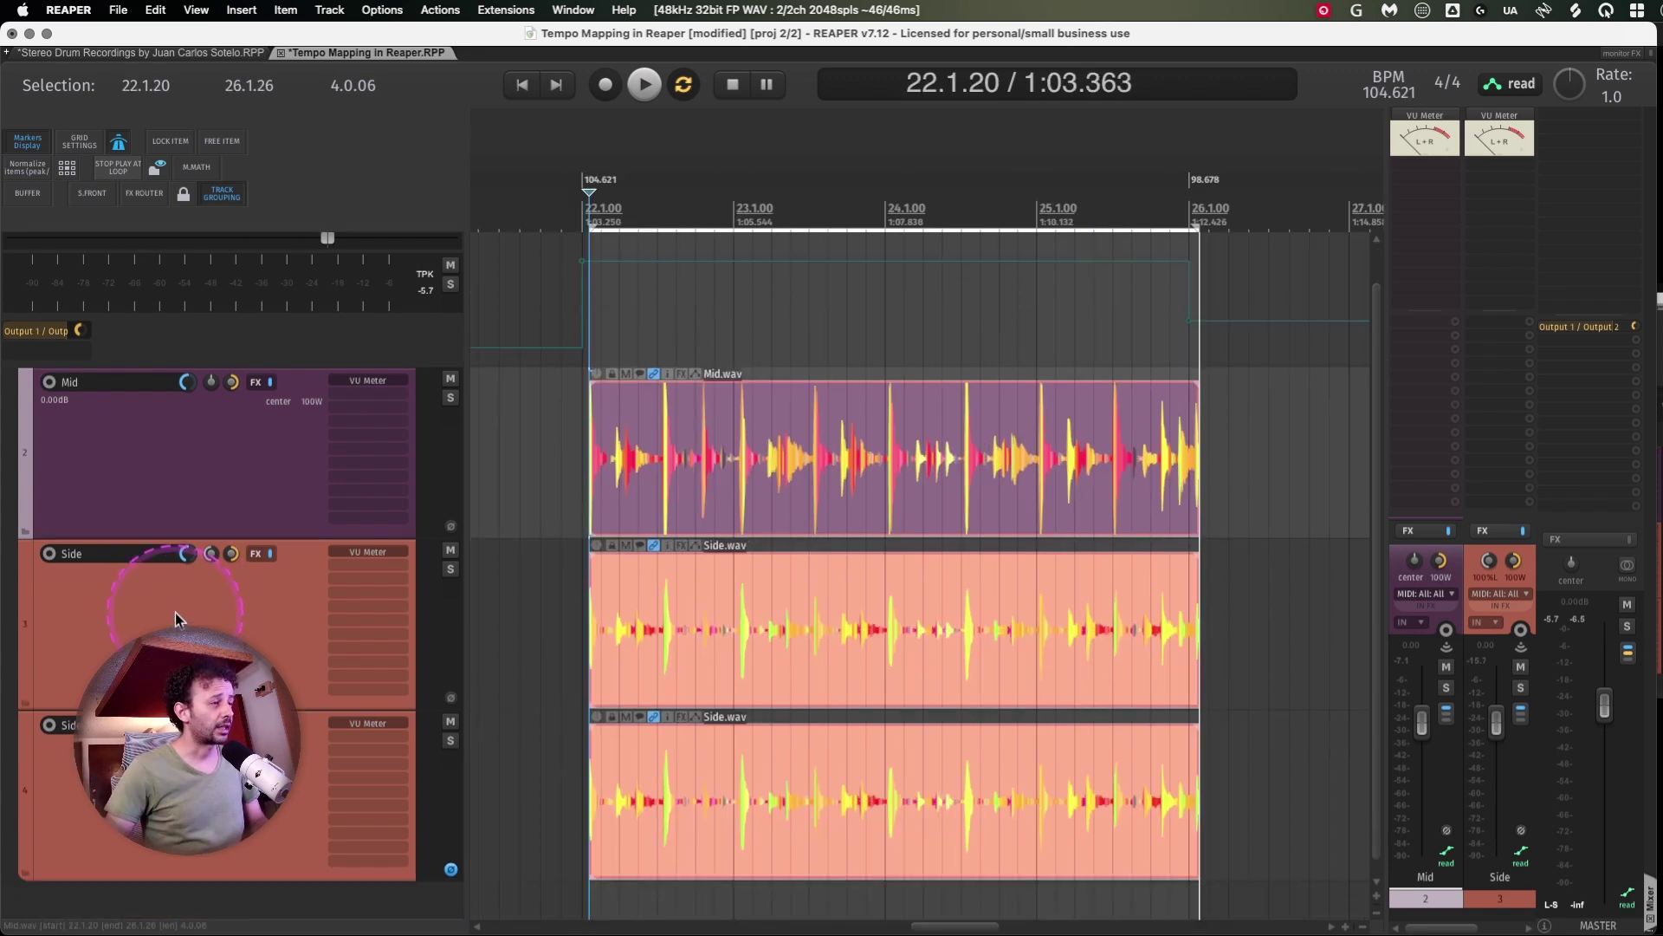
scroll(557, 501, up, 3)
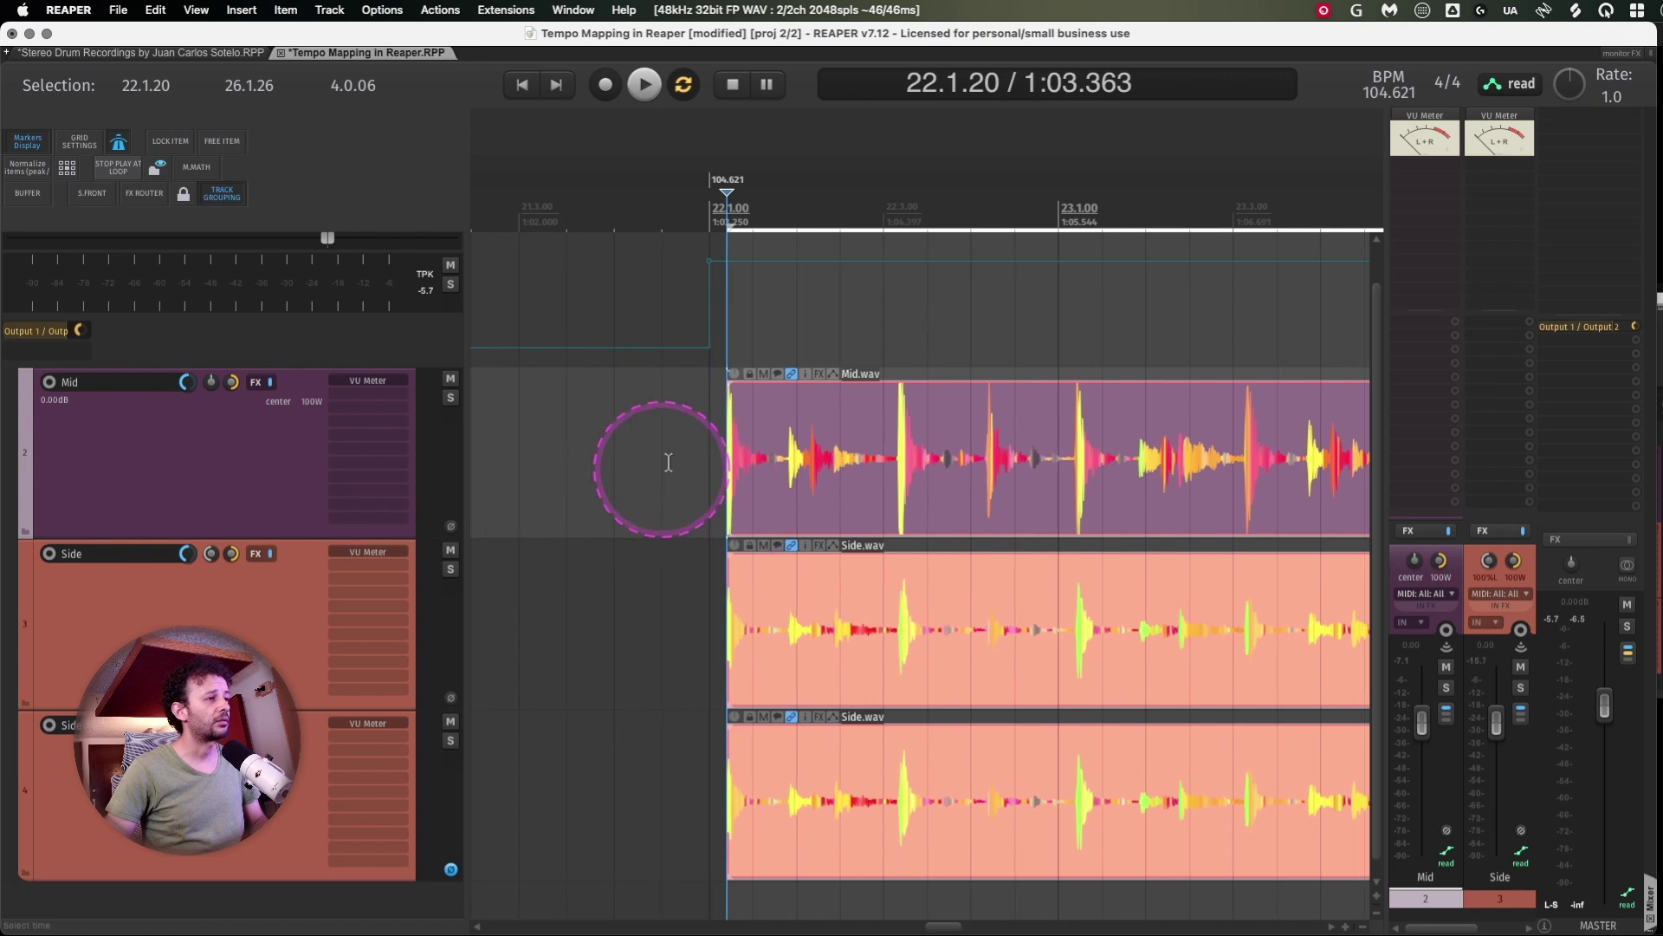
key(super+z)
drag(885, 433, 853, 432)
key(super+space)
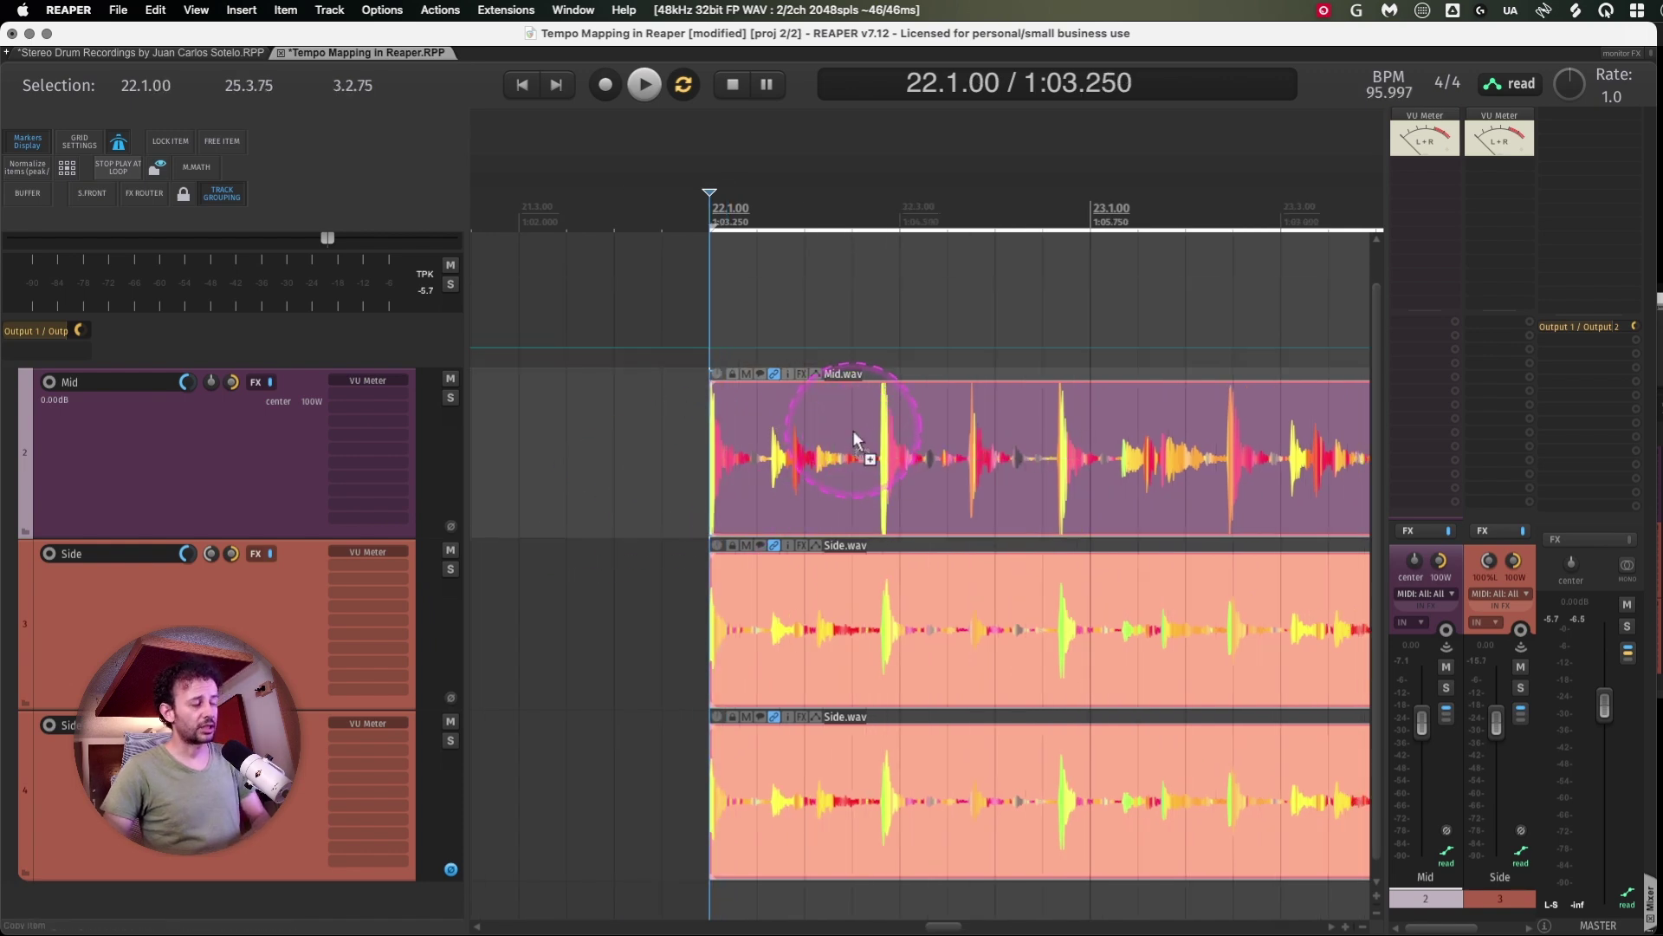
Open Dynamic split items for the fourth loop and choose the action "Add stretch markers to selected items"
scroll(943, 440, down, 3)
scroll(952, 439, right, 3)
key(d)
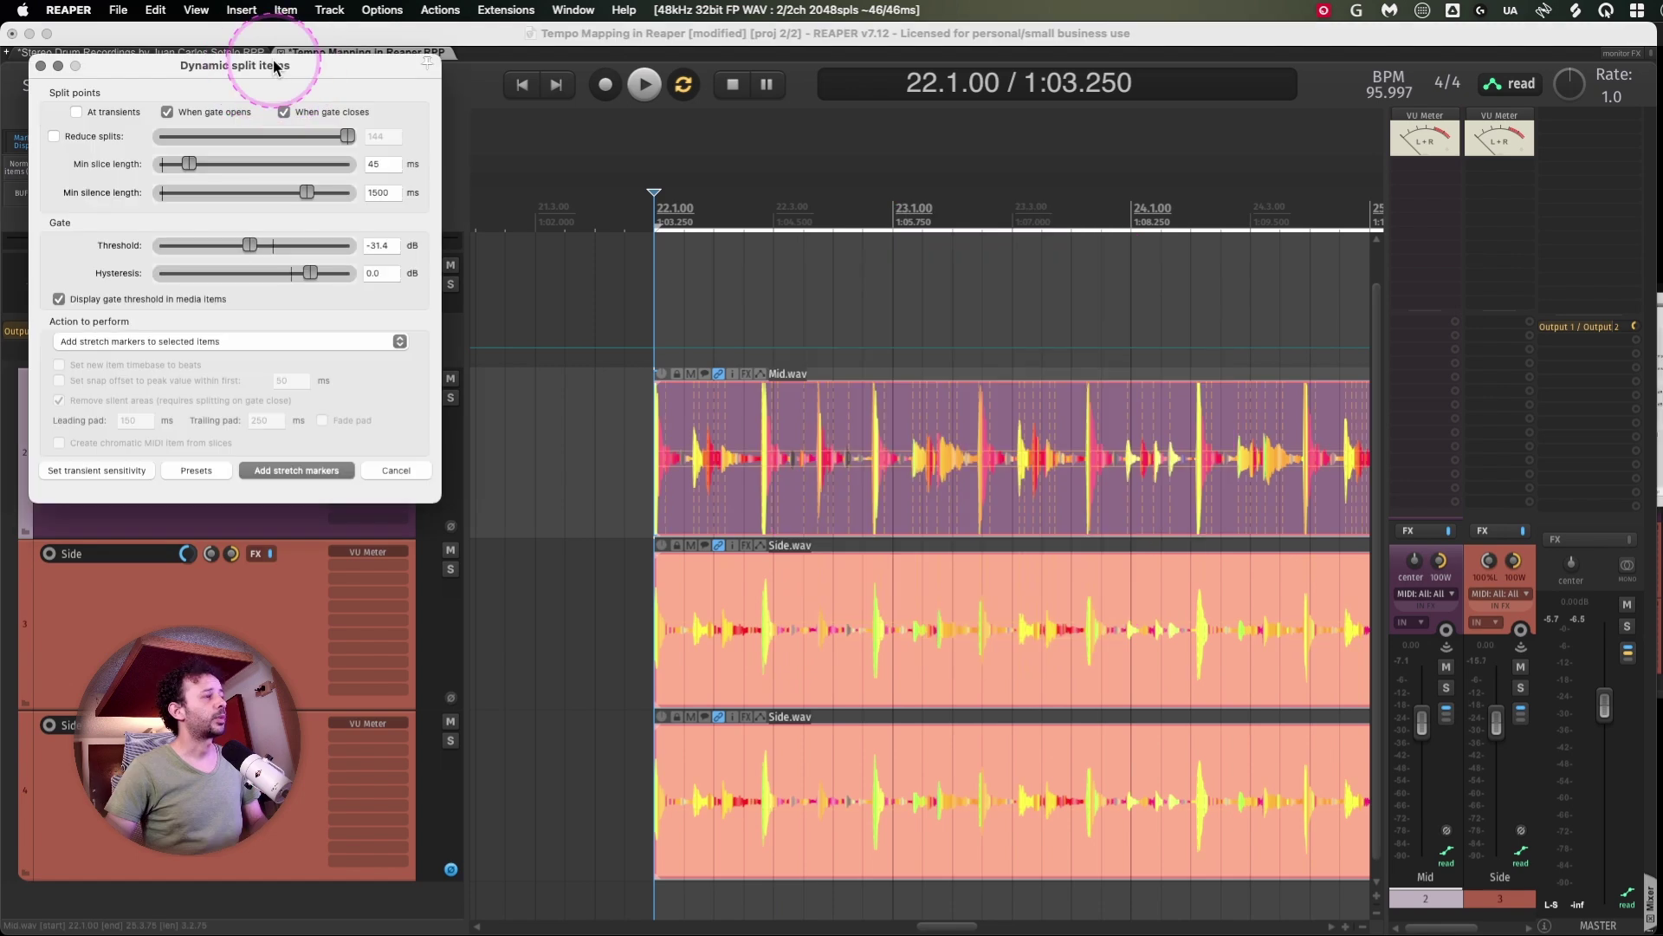
drag(273, 67, 402, 204)
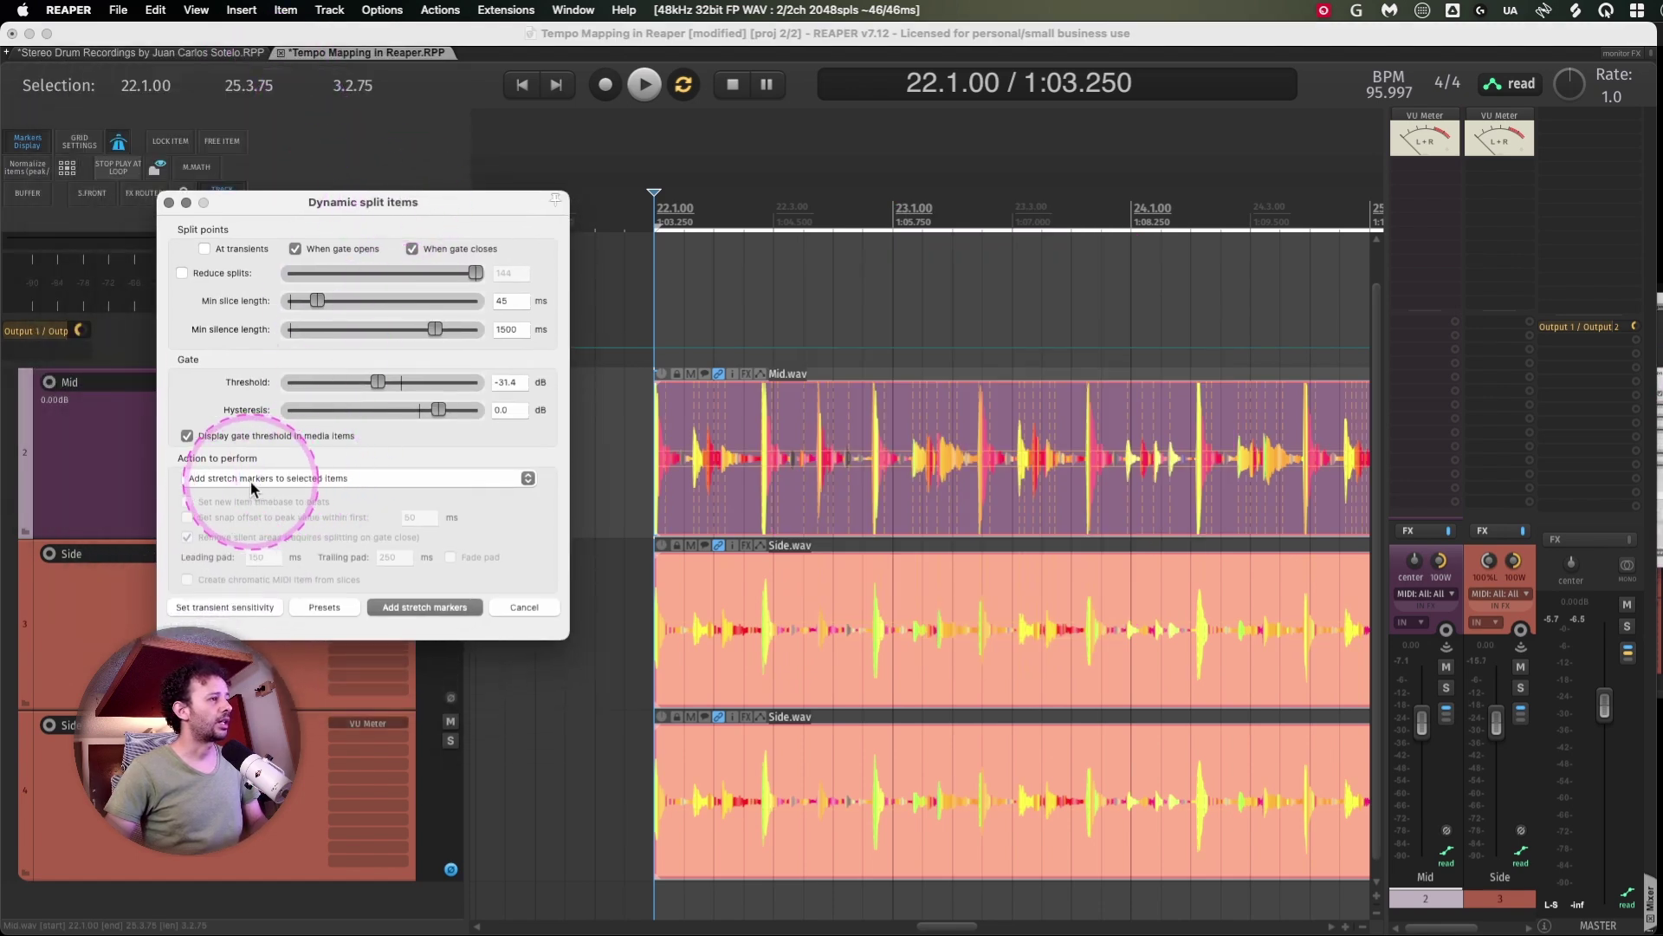
click(220, 473)
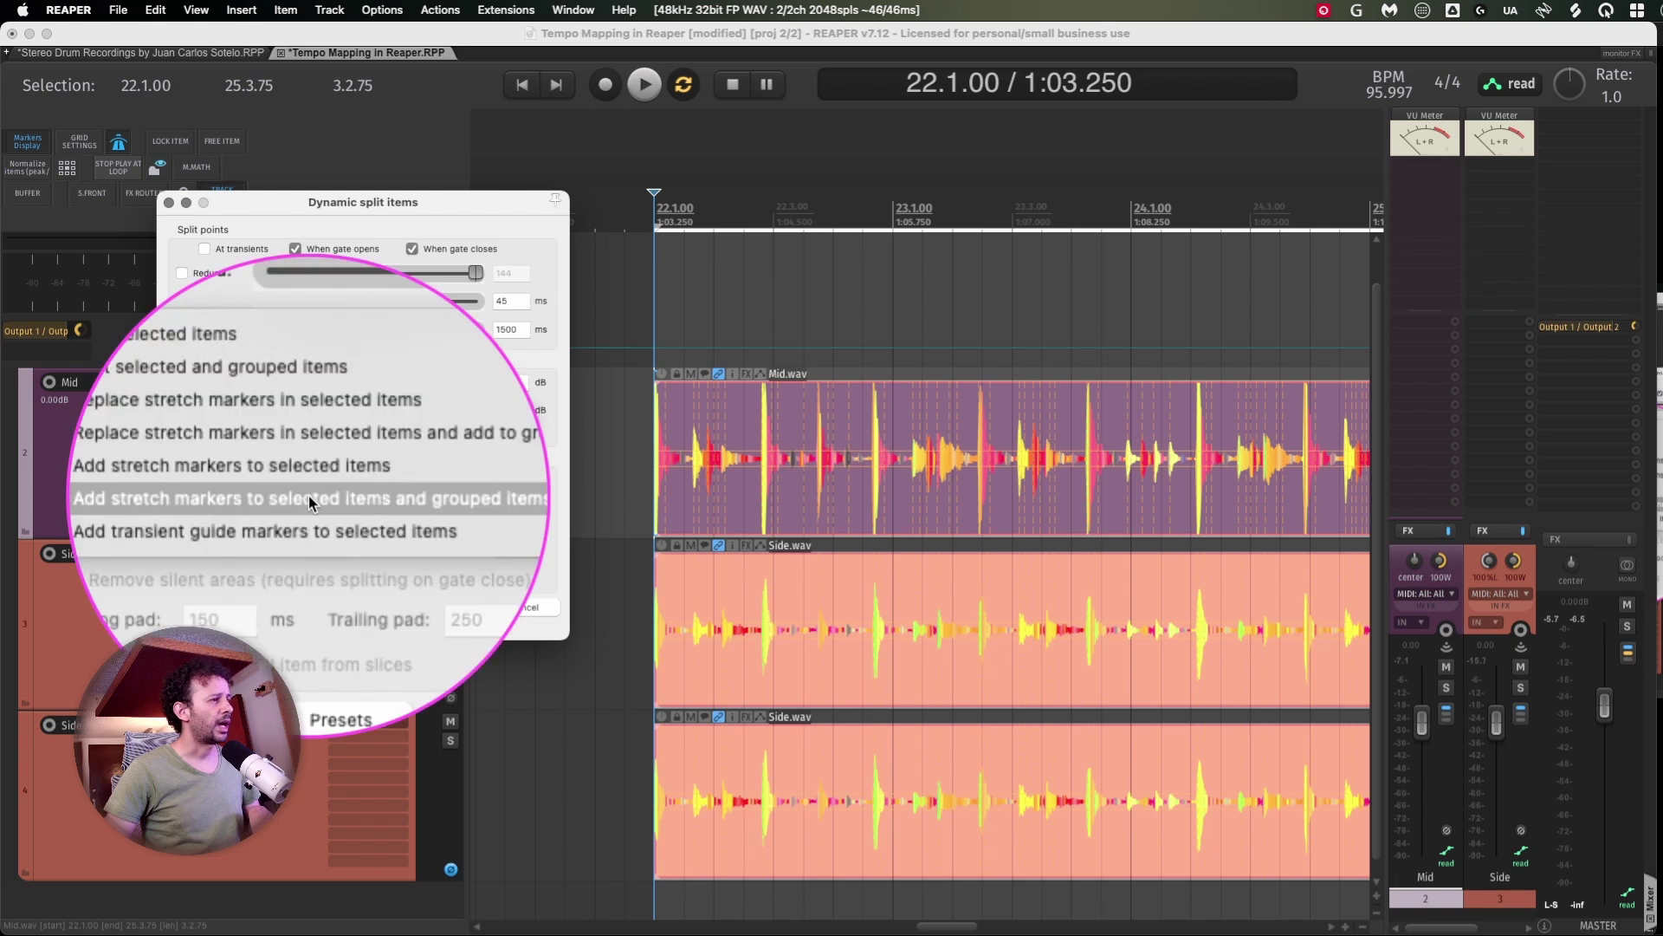
click(265, 482)
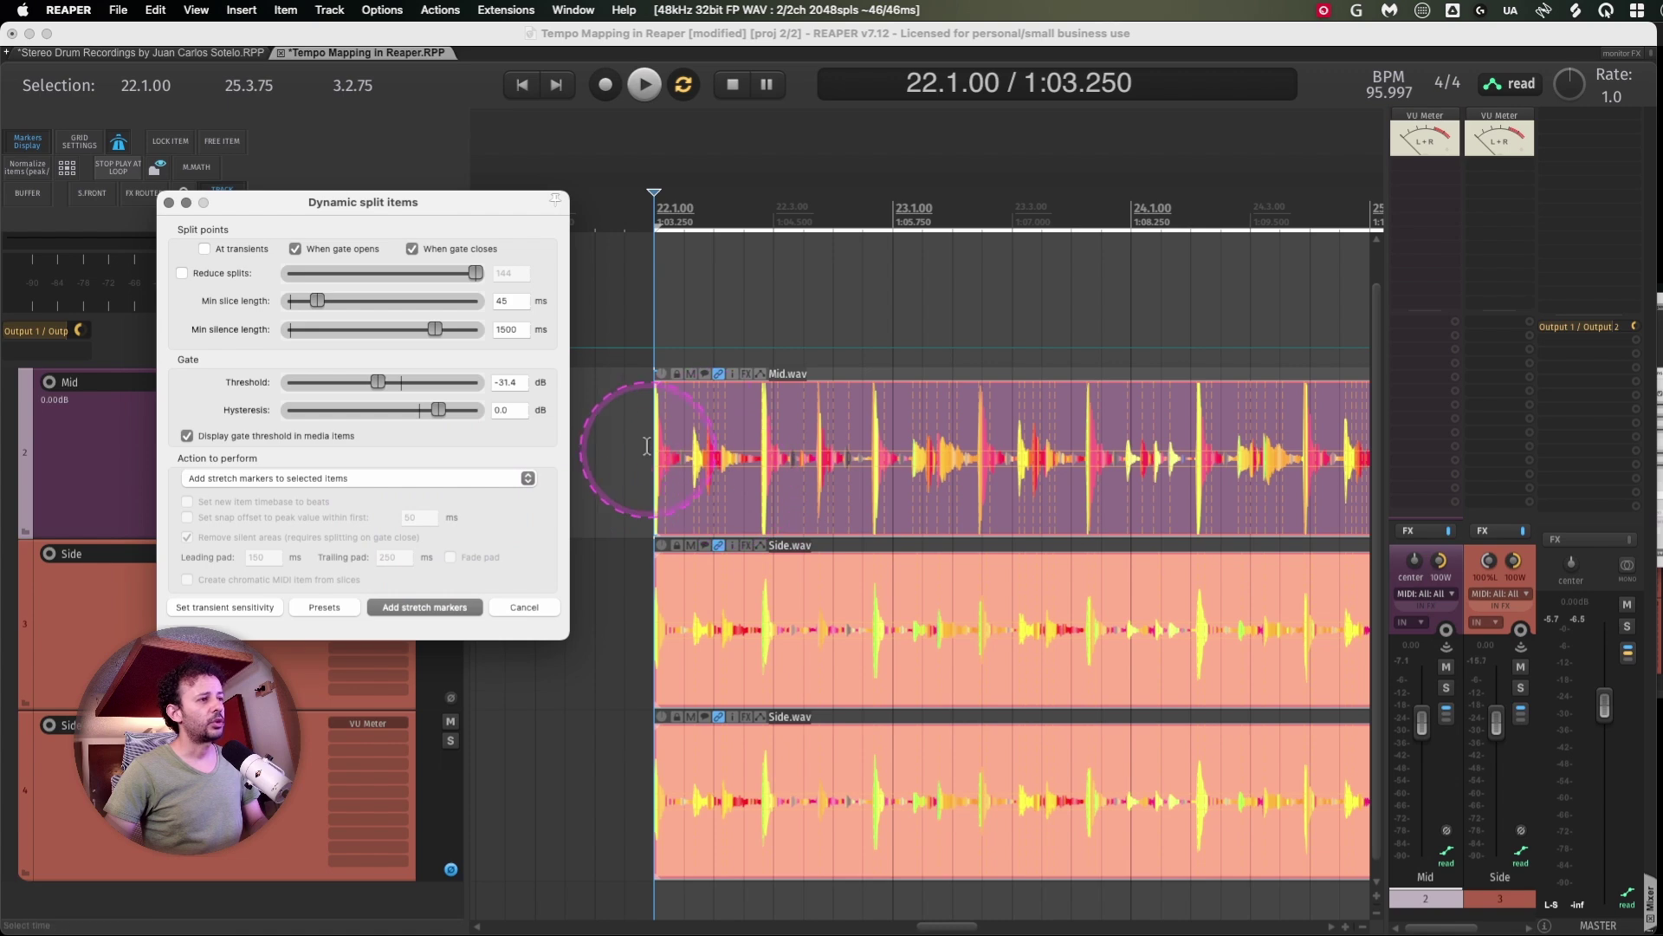
Set min slice length 33 ms, min silence length 50 ms and threshold -20.6 dB, add the stretch markers and inspect their placement
drag(647, 446, 1234, 444)
scroll(932, 453, left, 3)
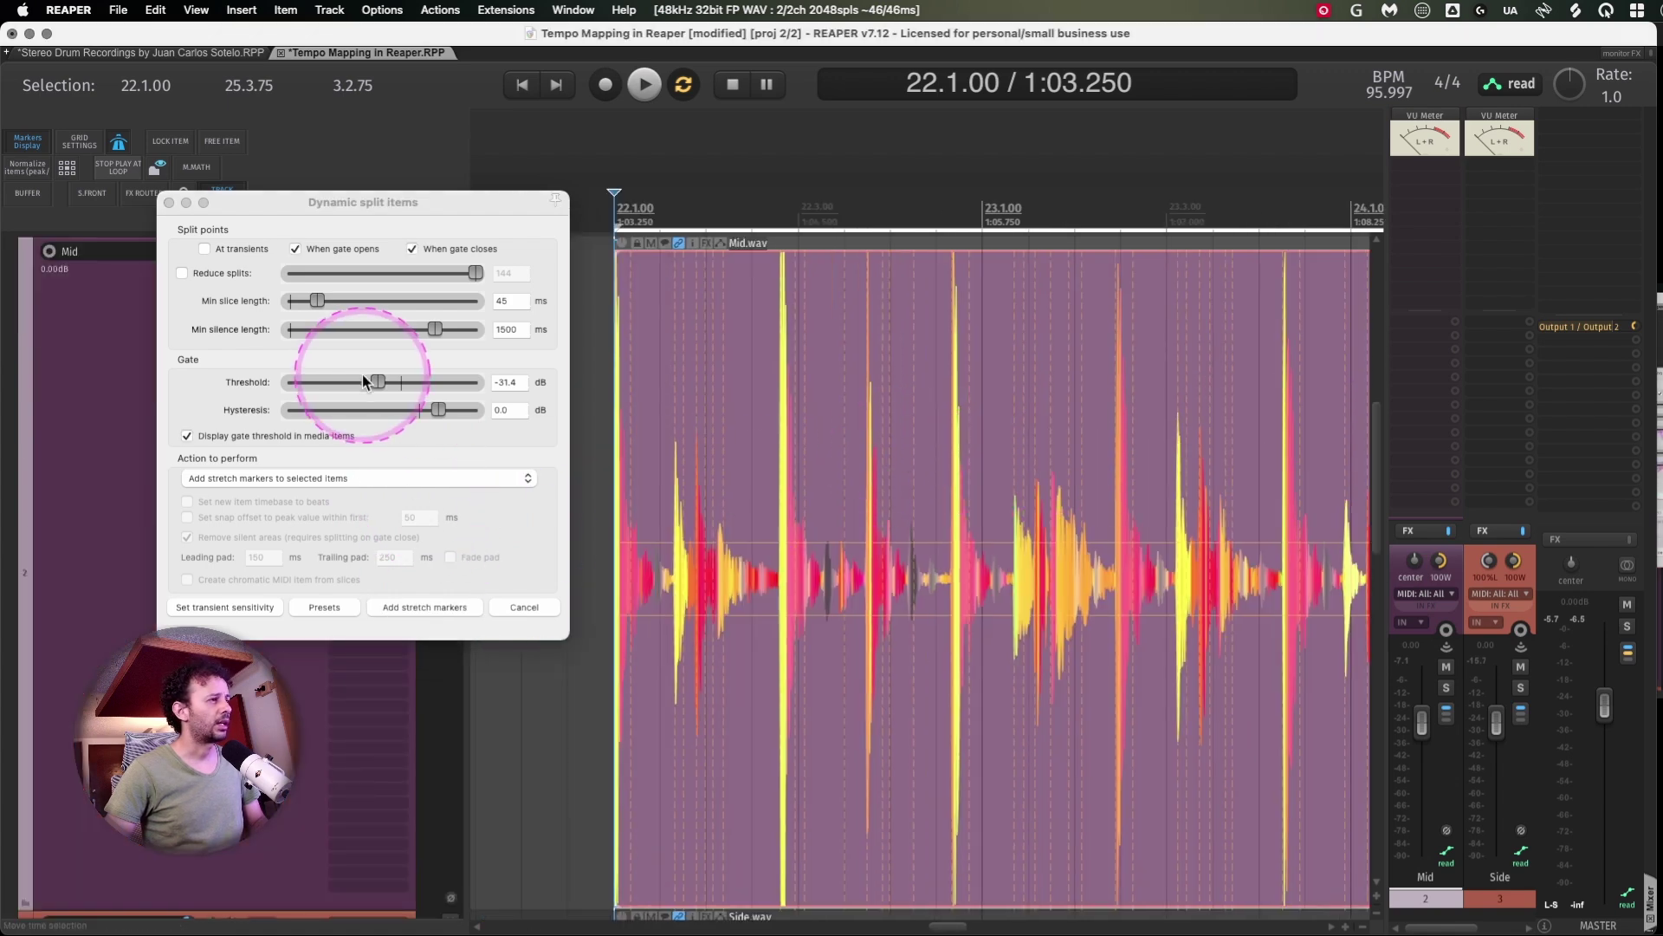
drag(376, 382, 392, 381)
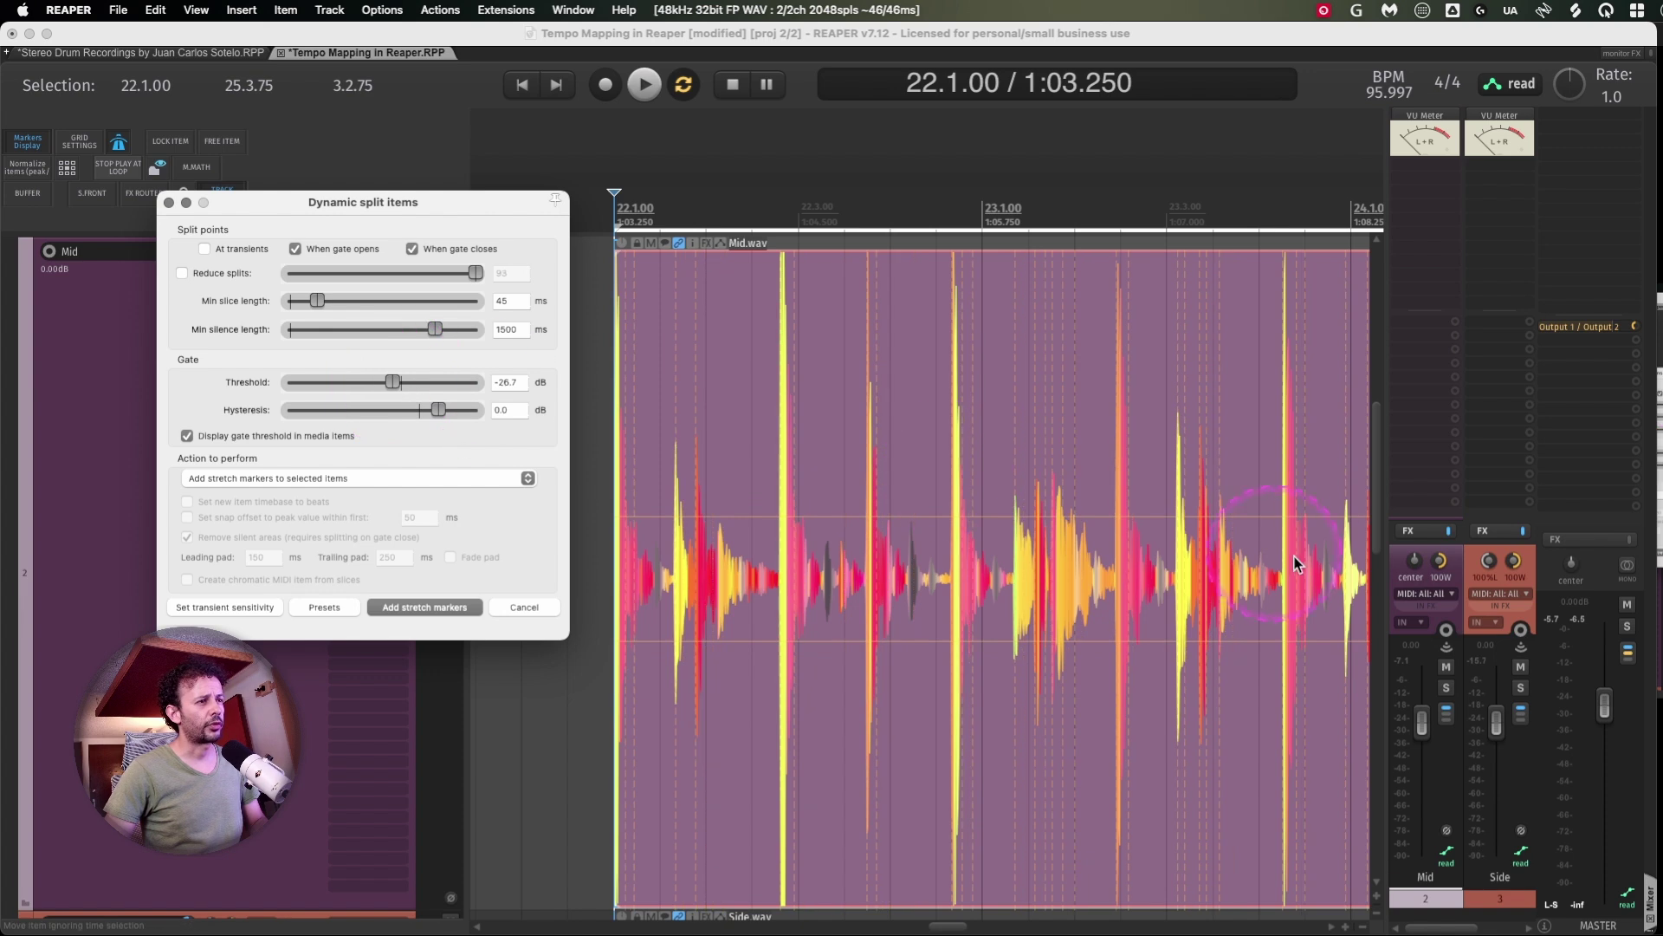
scroll(1297, 563, down, 3)
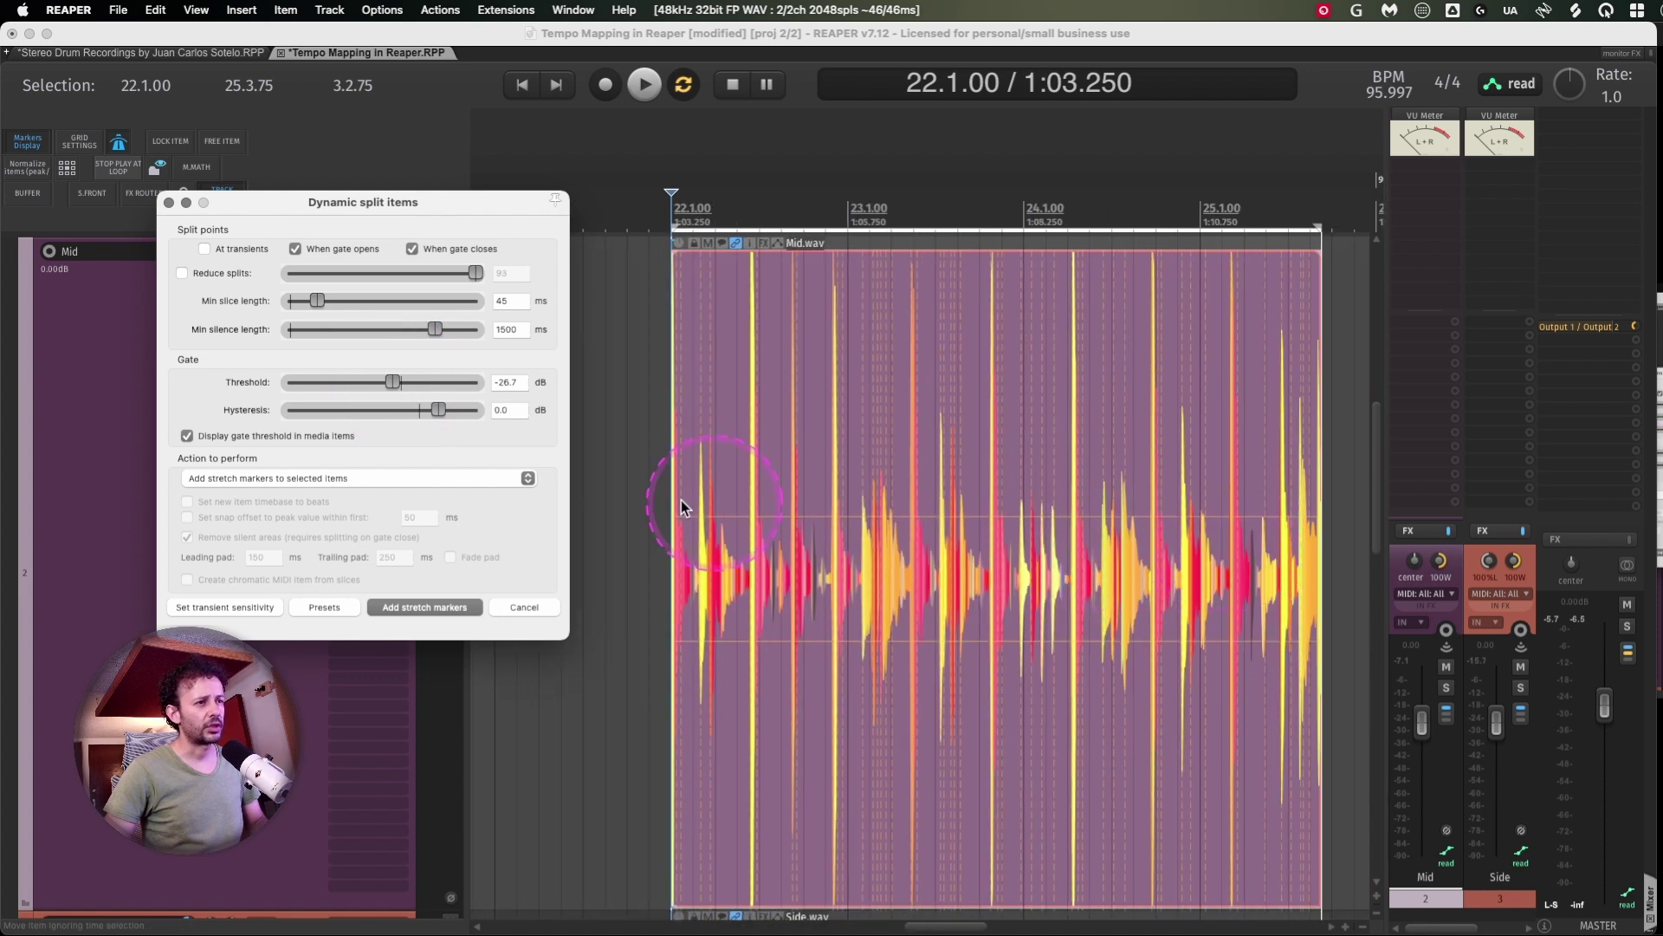
drag(393, 382, 319, 332)
click(411, 607)
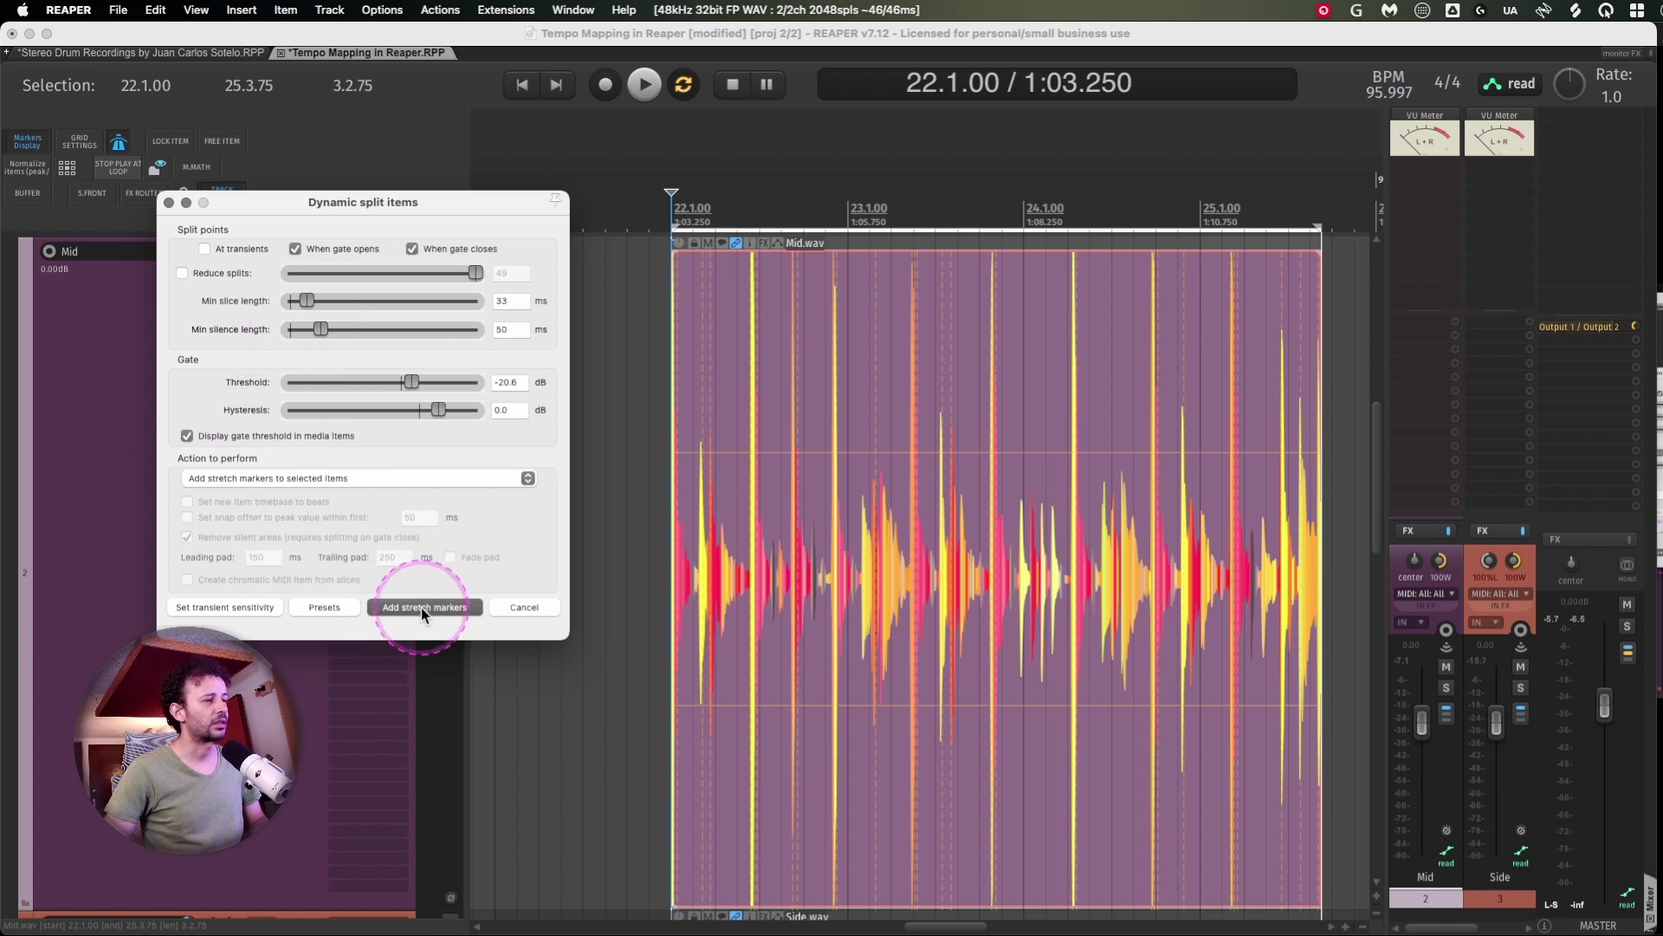
click(806, 482)
scroll(898, 532, up, 3)
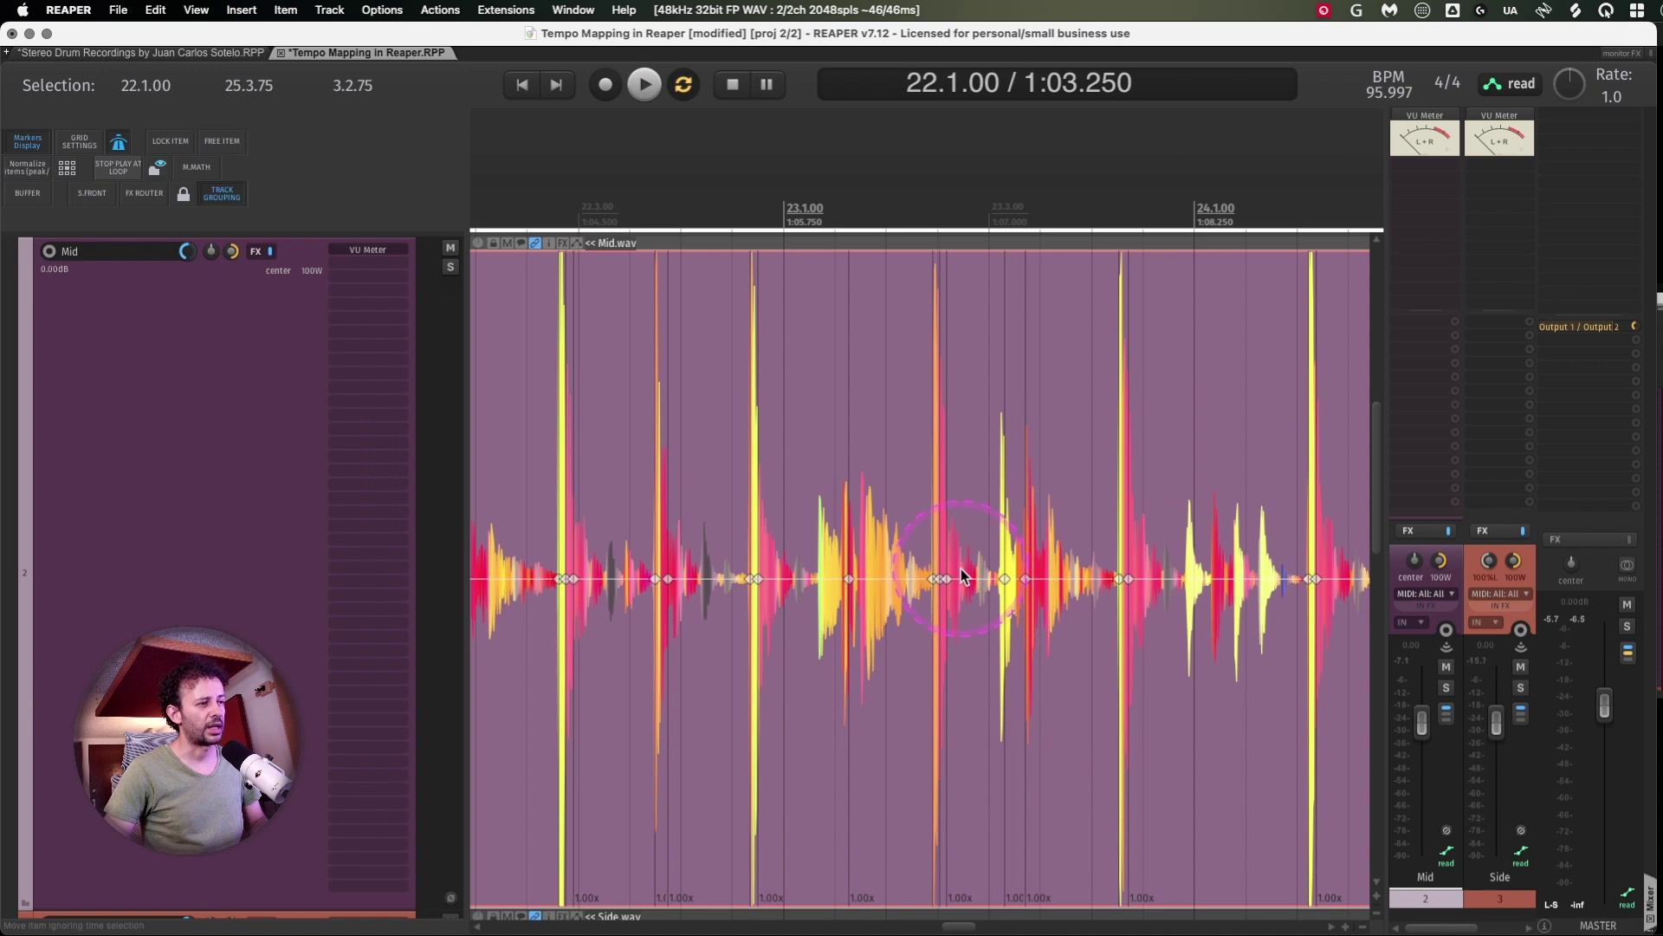
scroll(963, 576, down, 2)
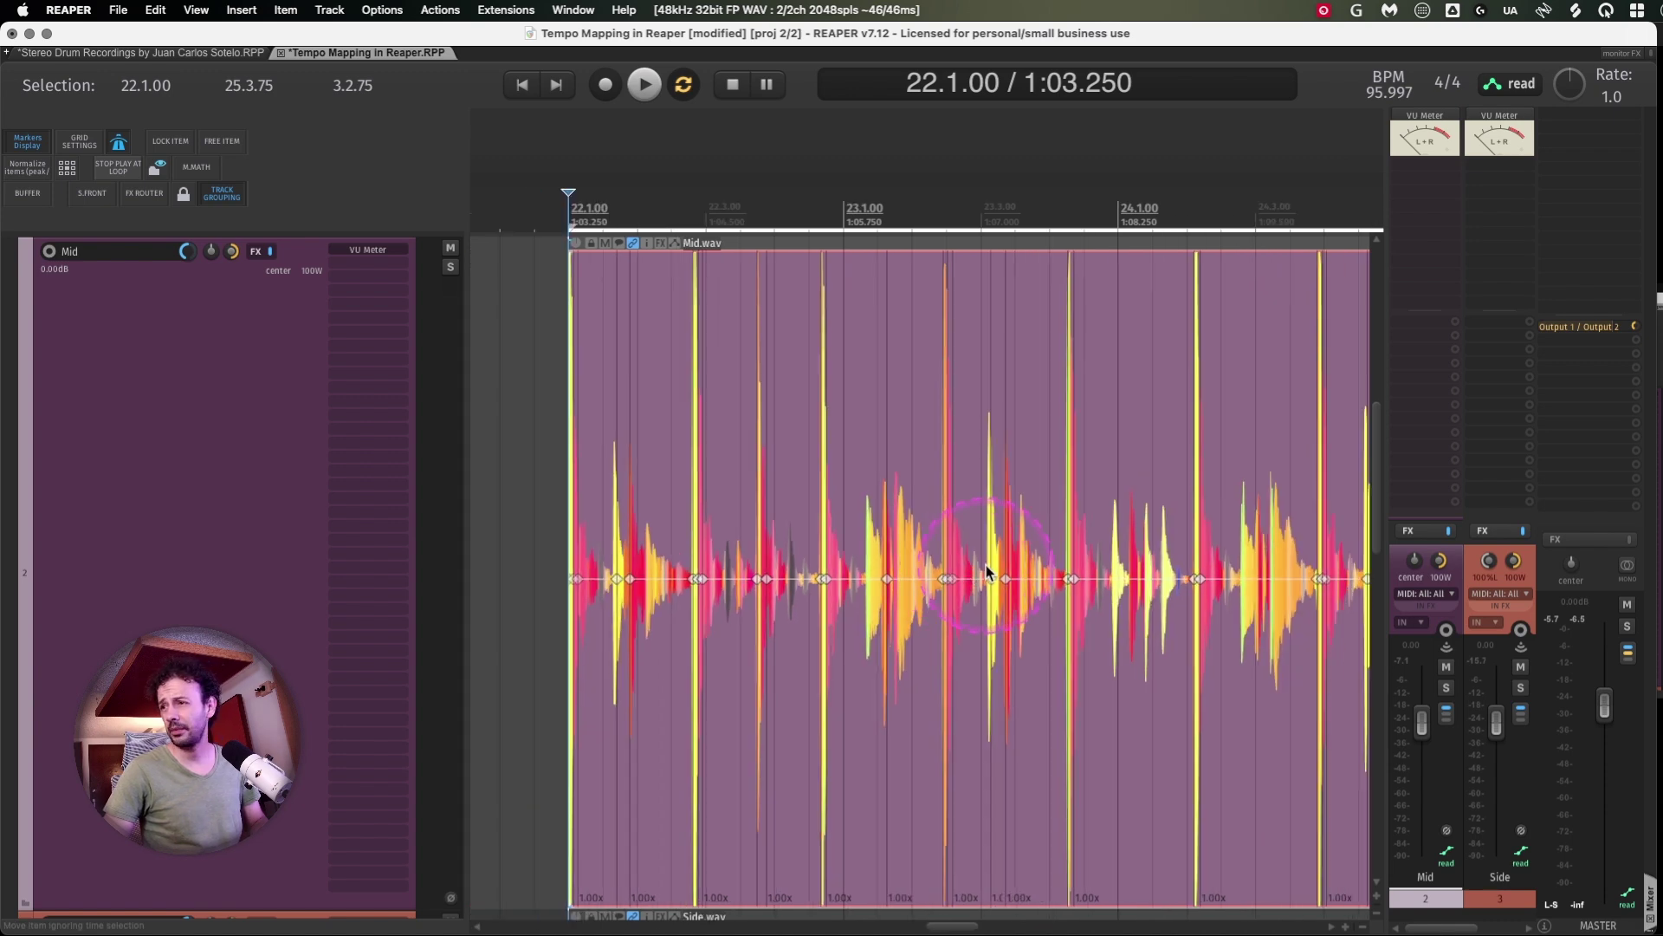
scroll(986, 565, down, 4)
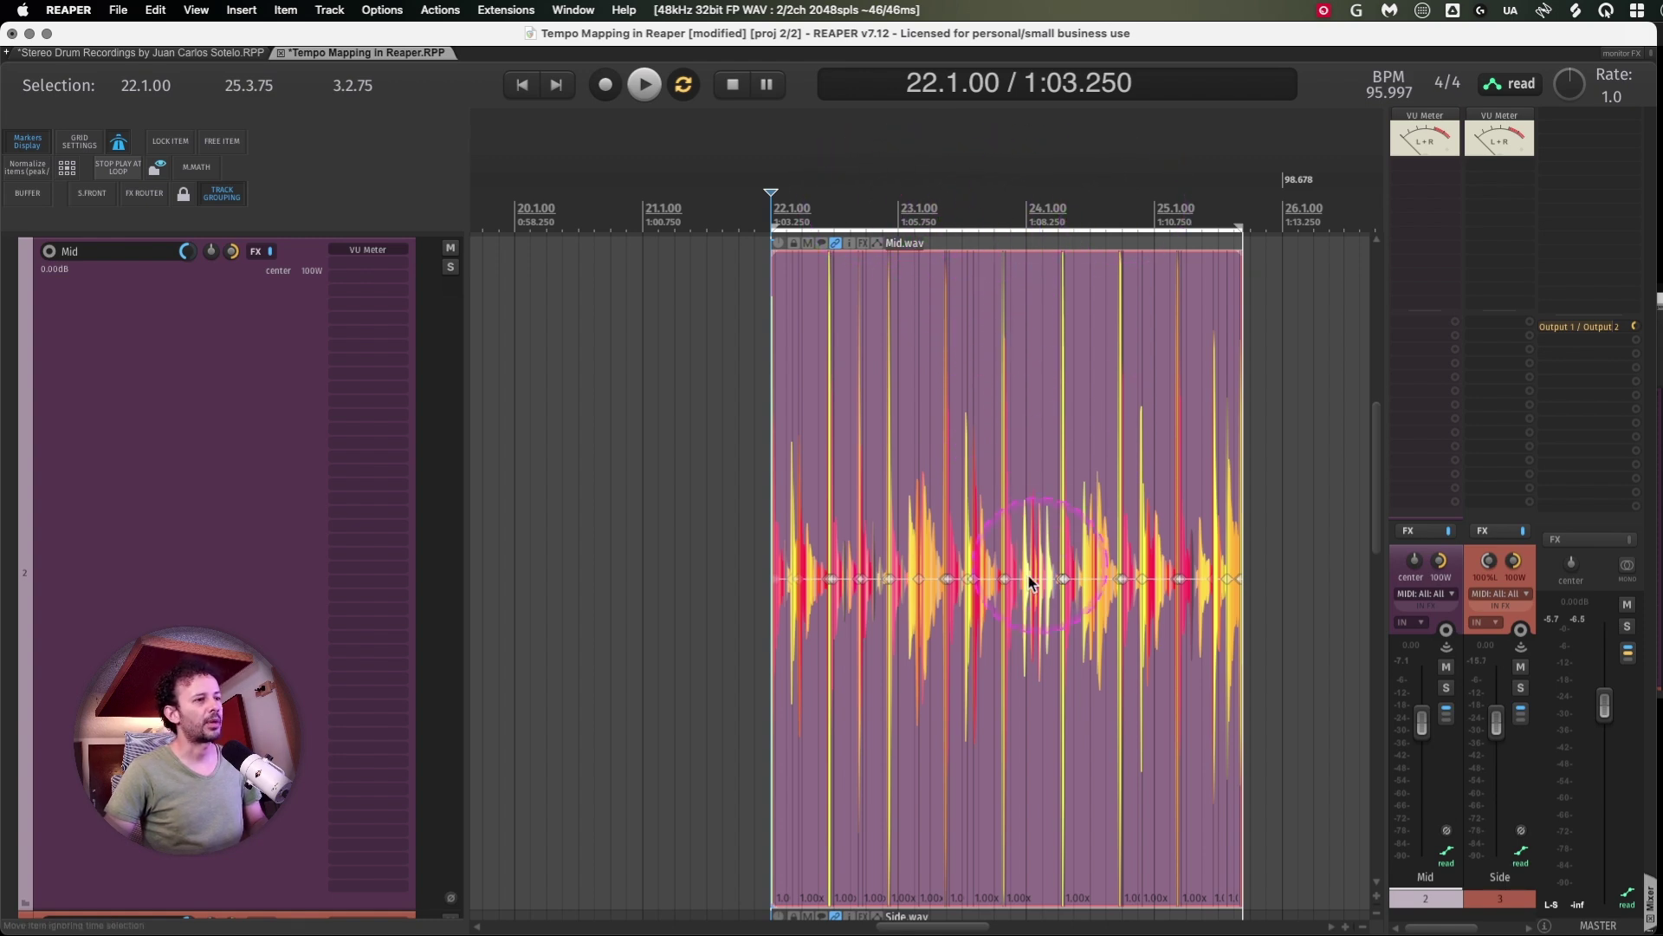
scroll(1030, 582, up, 2)
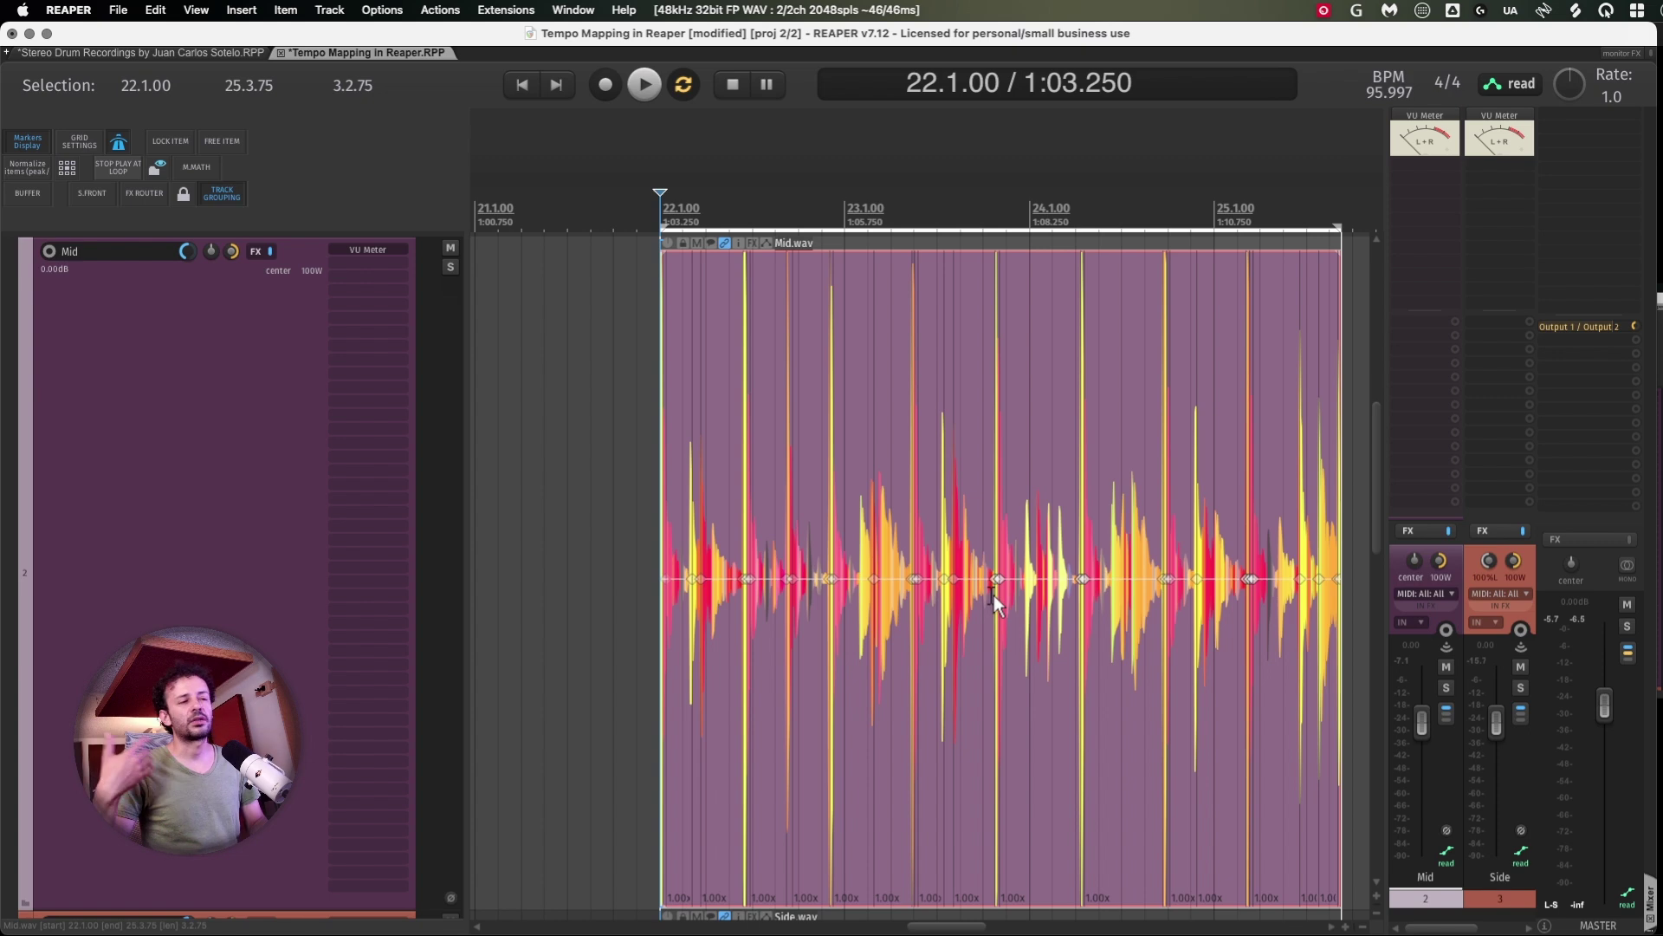
Copy the fourth loop's grouped items further along the timeline and align the start of the copy with 30.1.00
scroll(1009, 600, down, 3)
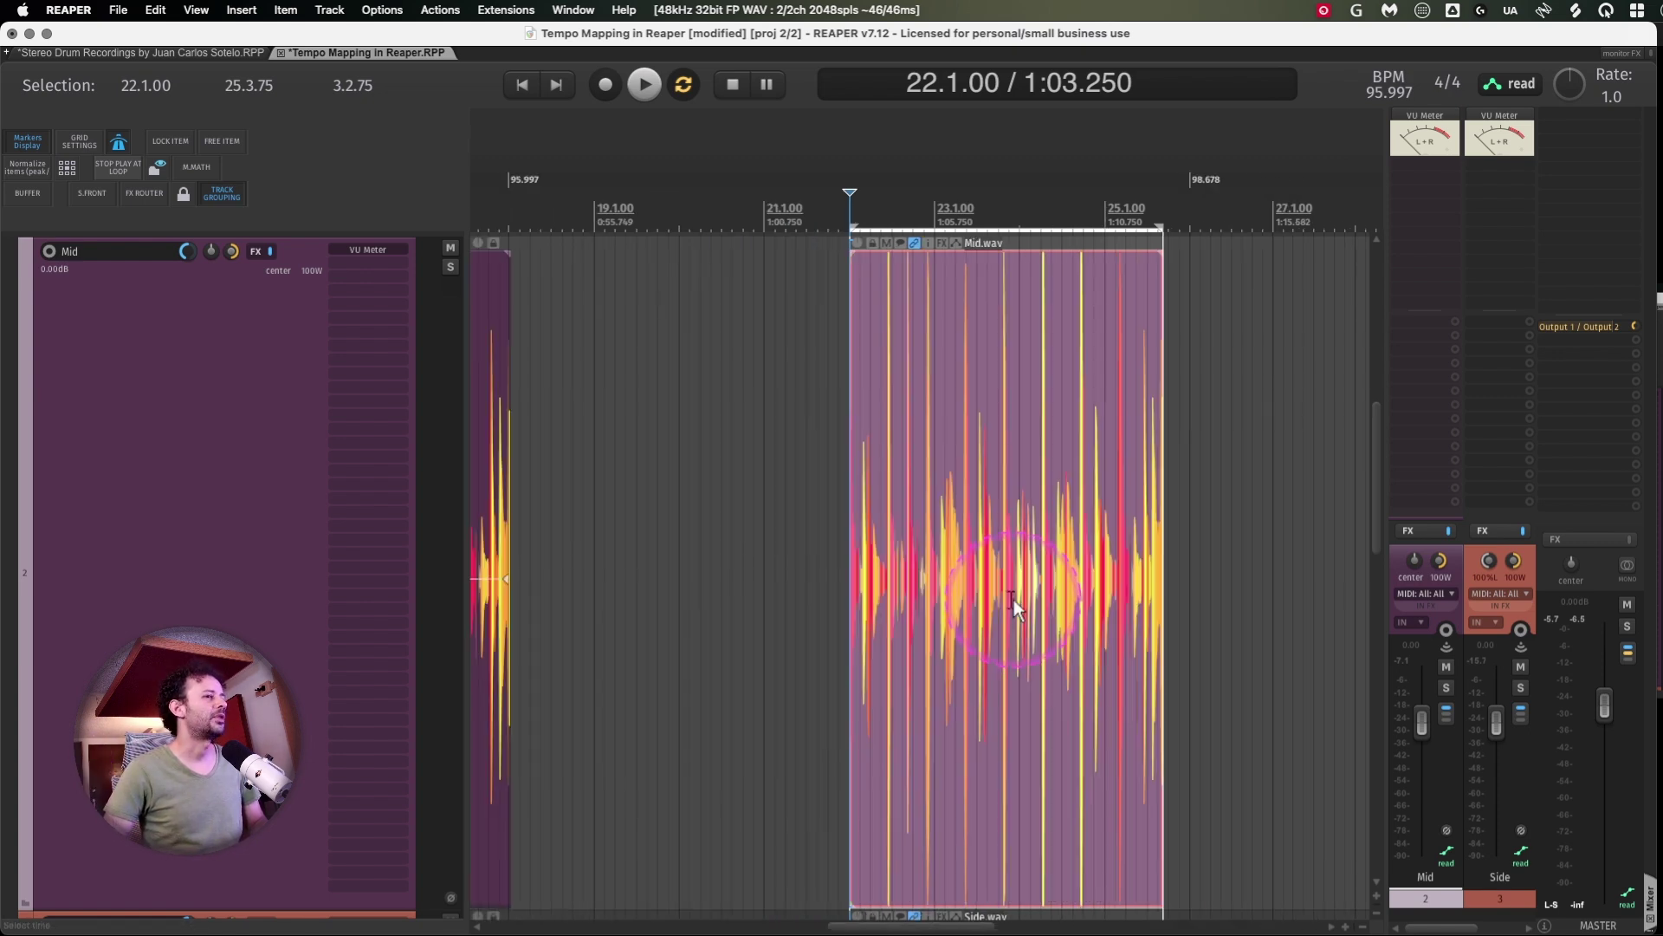
drag(1027, 611, 1079, 402)
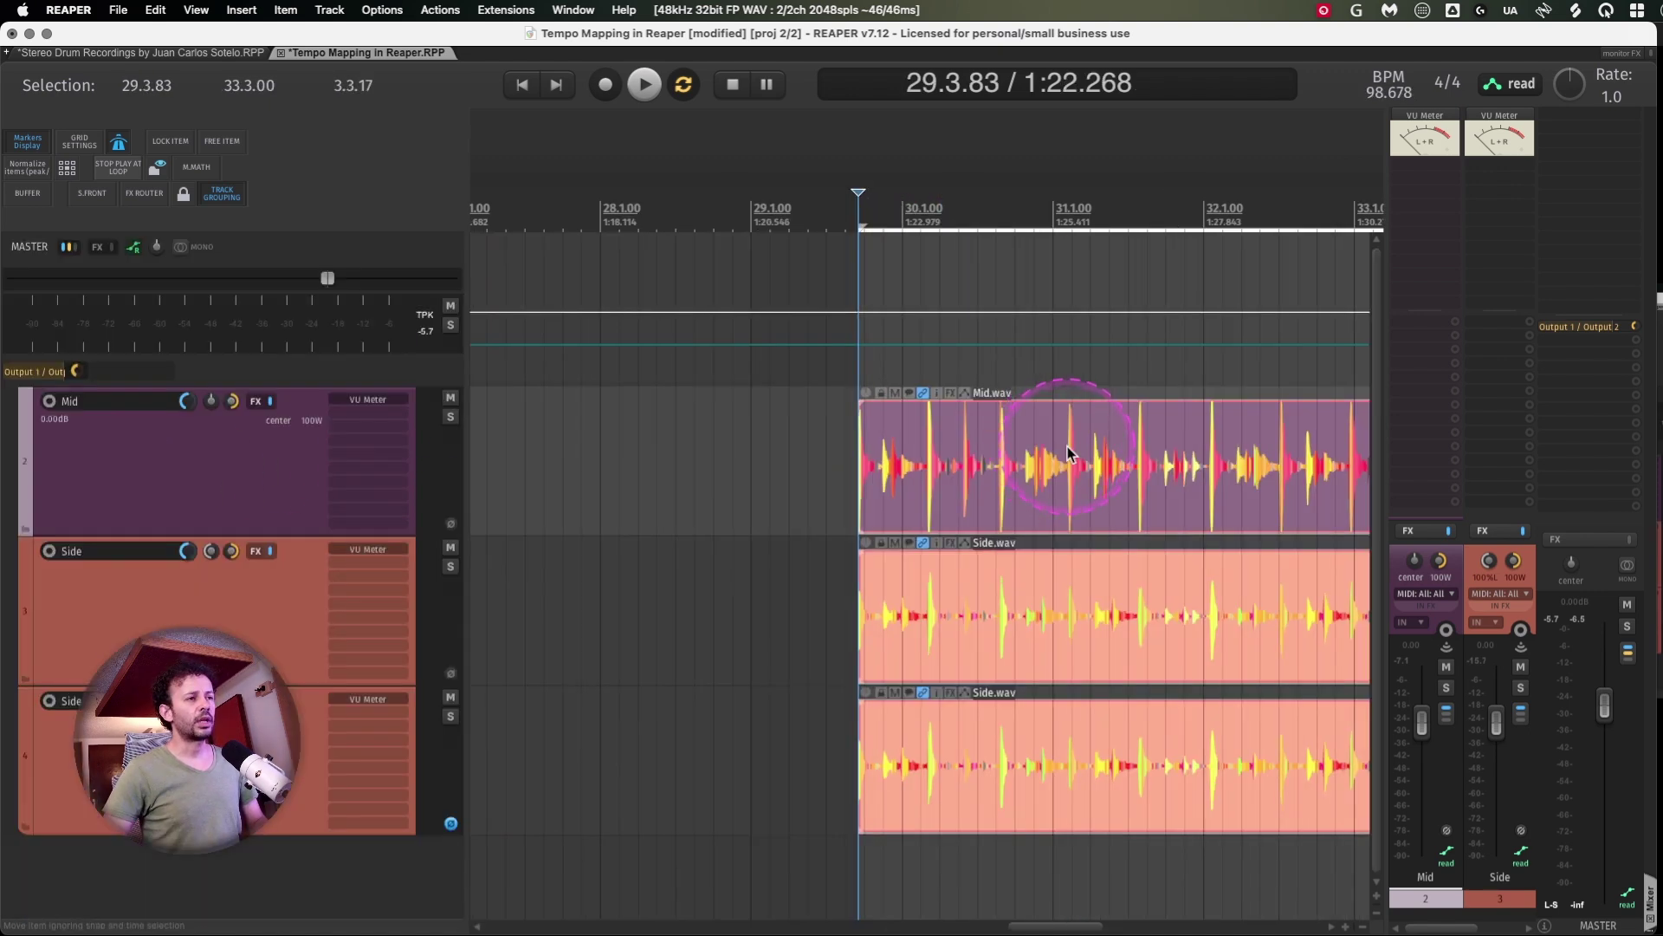
key(super+Page_Up)
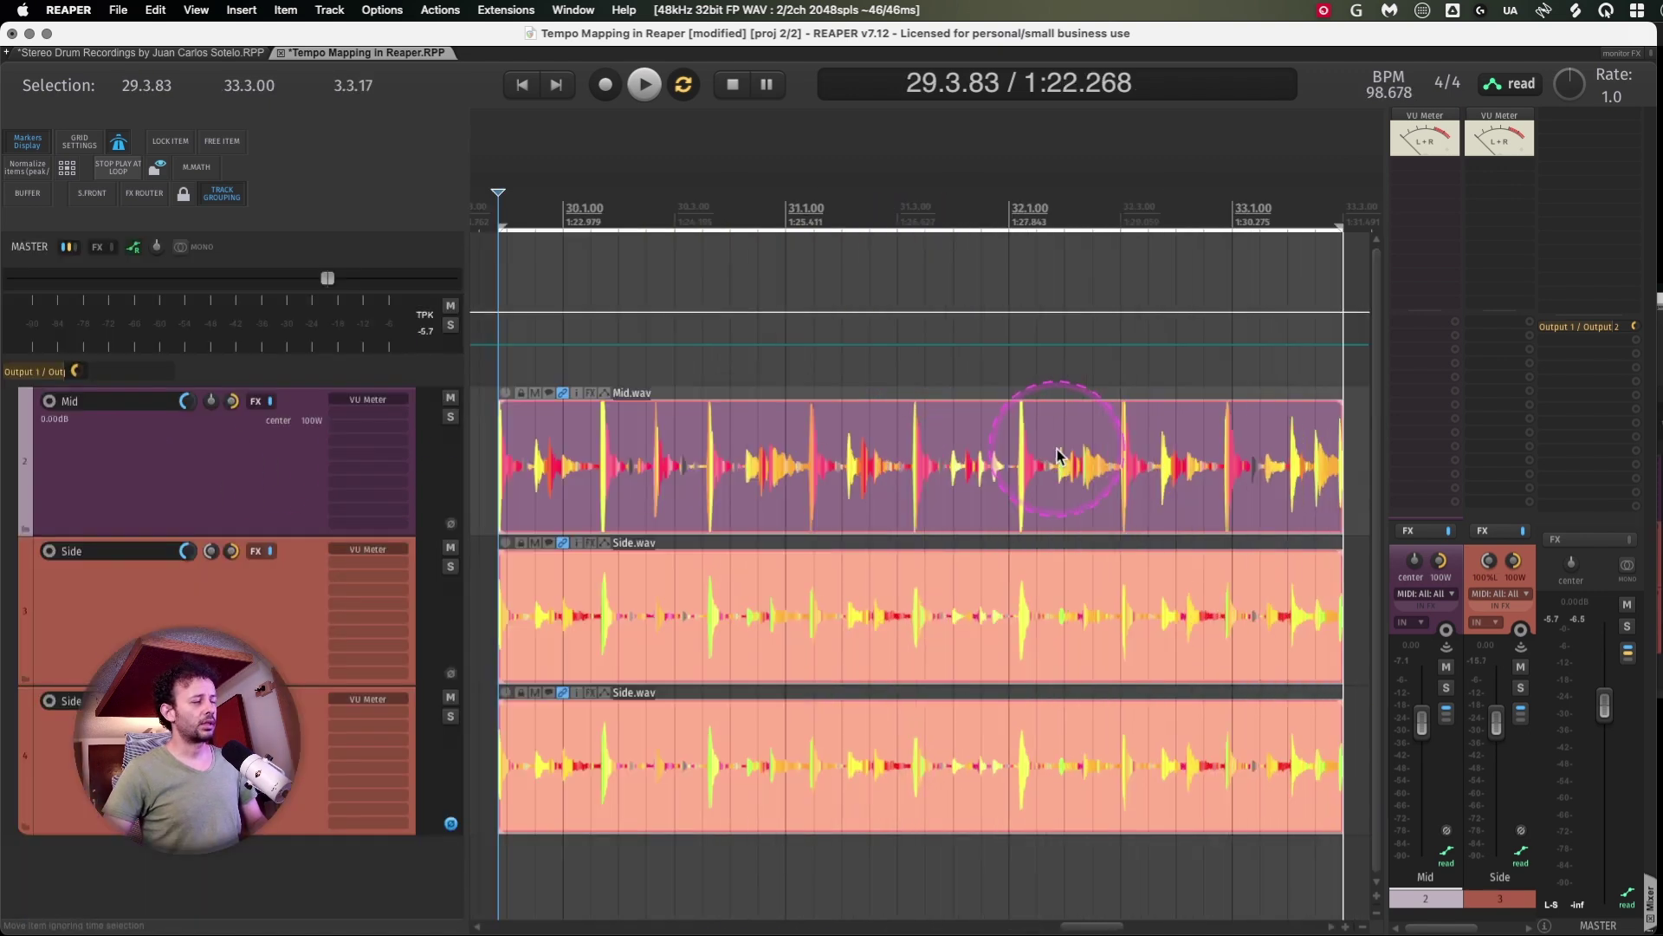
scroll(905, 468, left, 3)
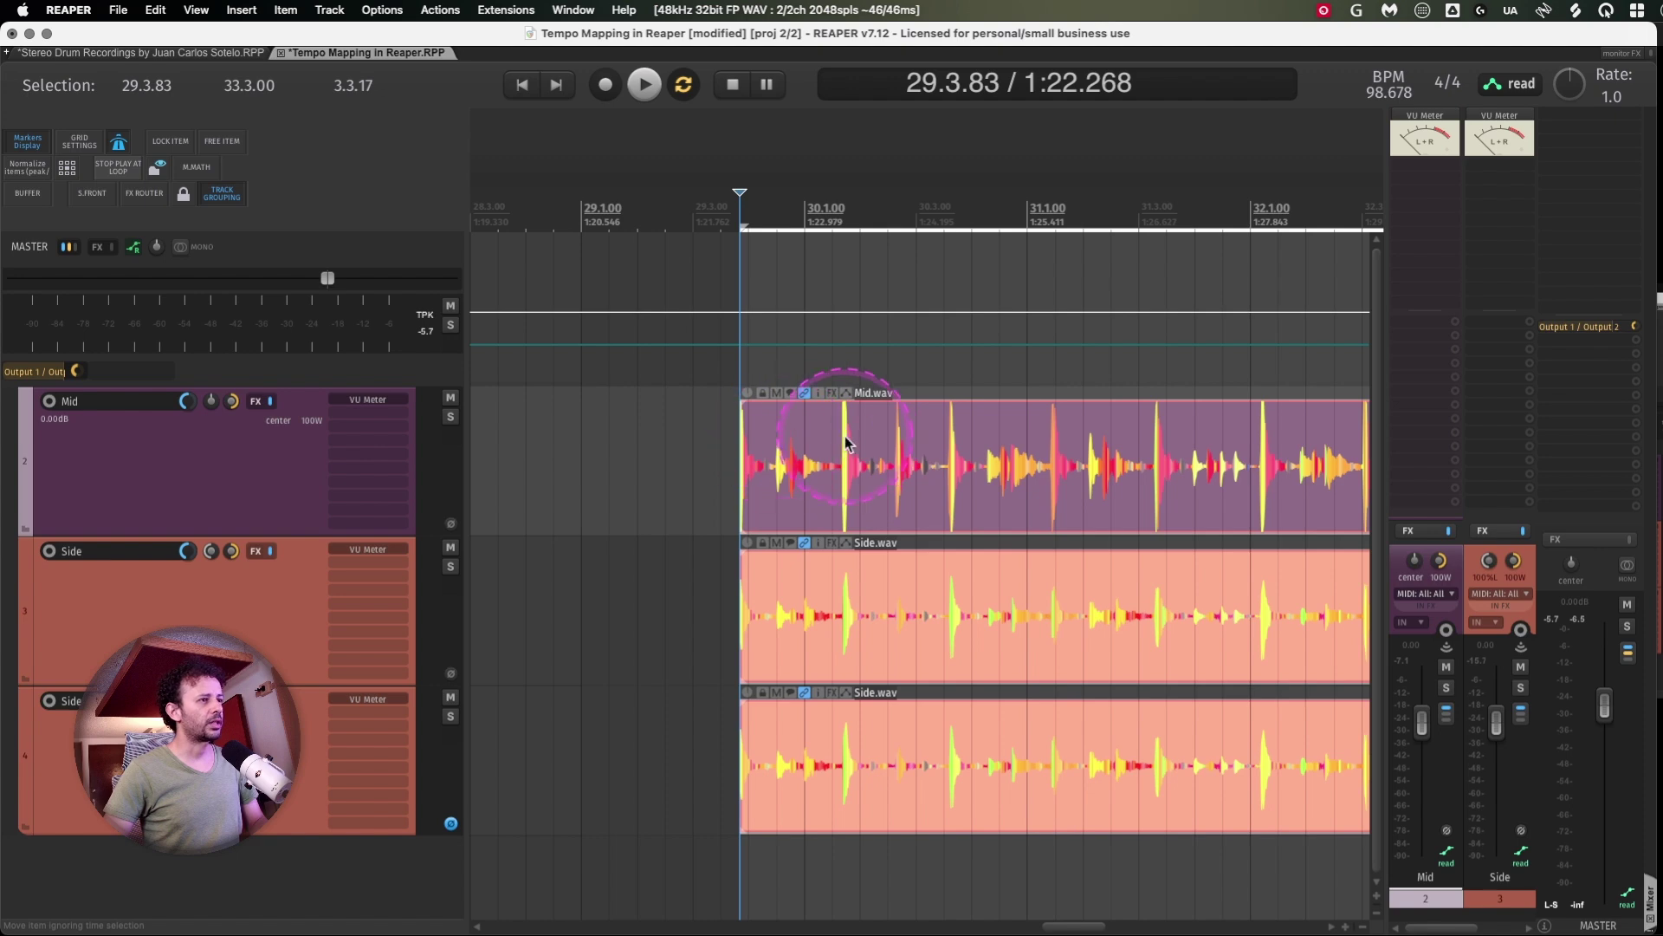
drag(845, 435, 921, 435)
scroll(867, 442, right, 2)
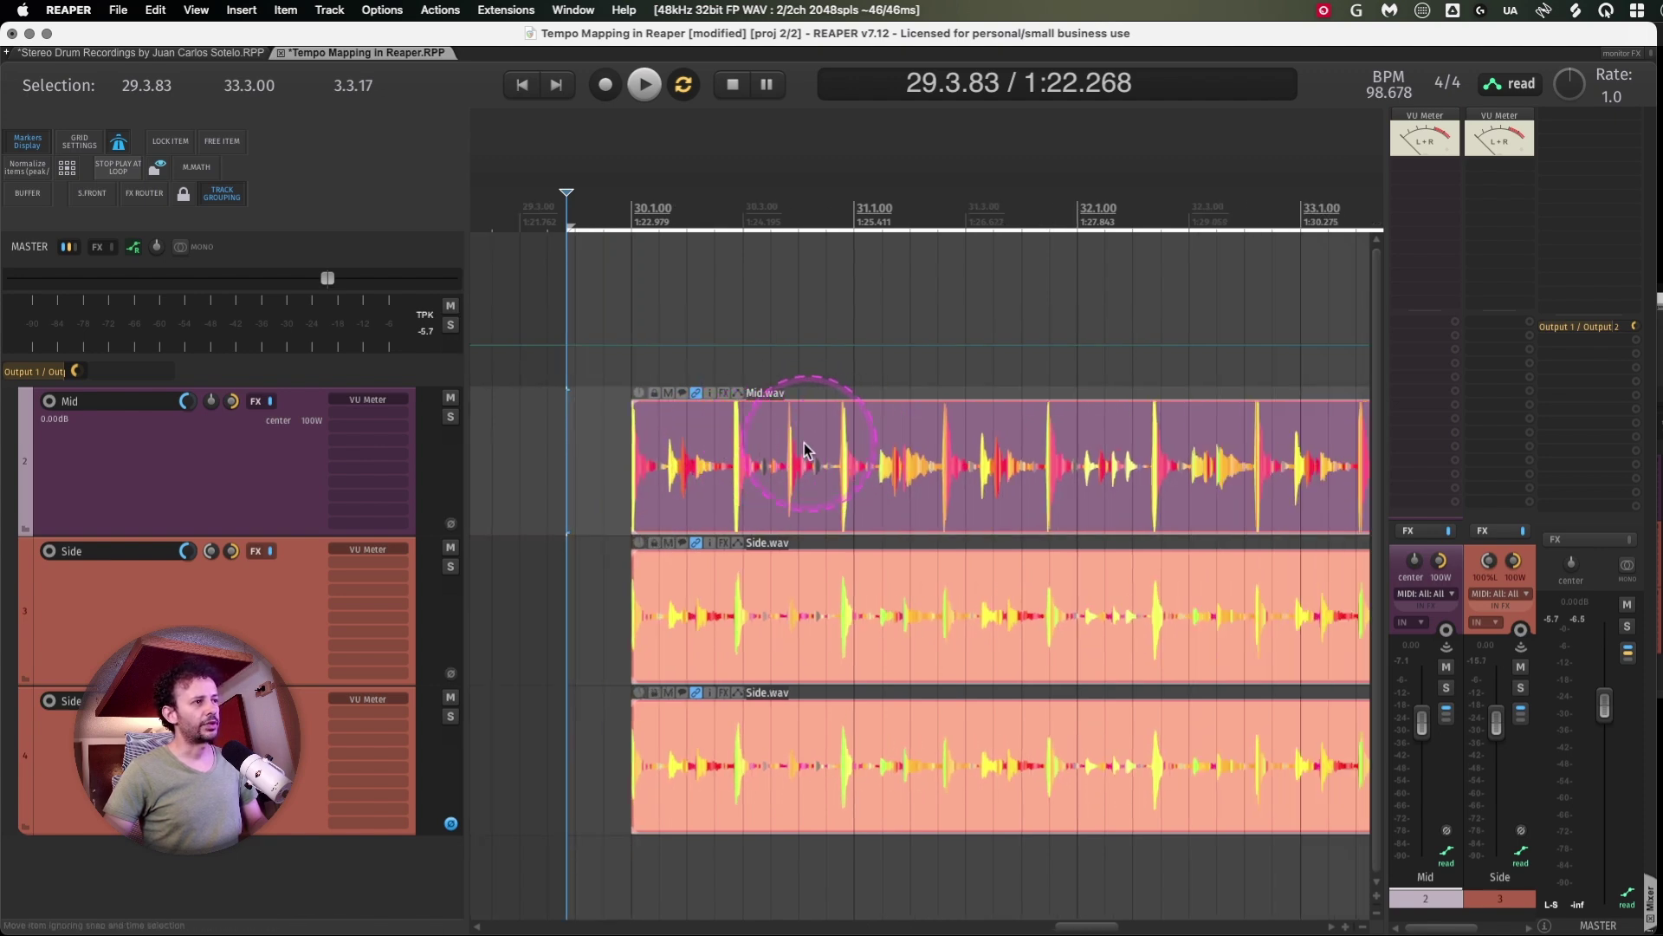
Add stretch markers to the copied loop at its start at 30.1.00, on each following bar's downbeat transient and on the final transient
click(679, 454)
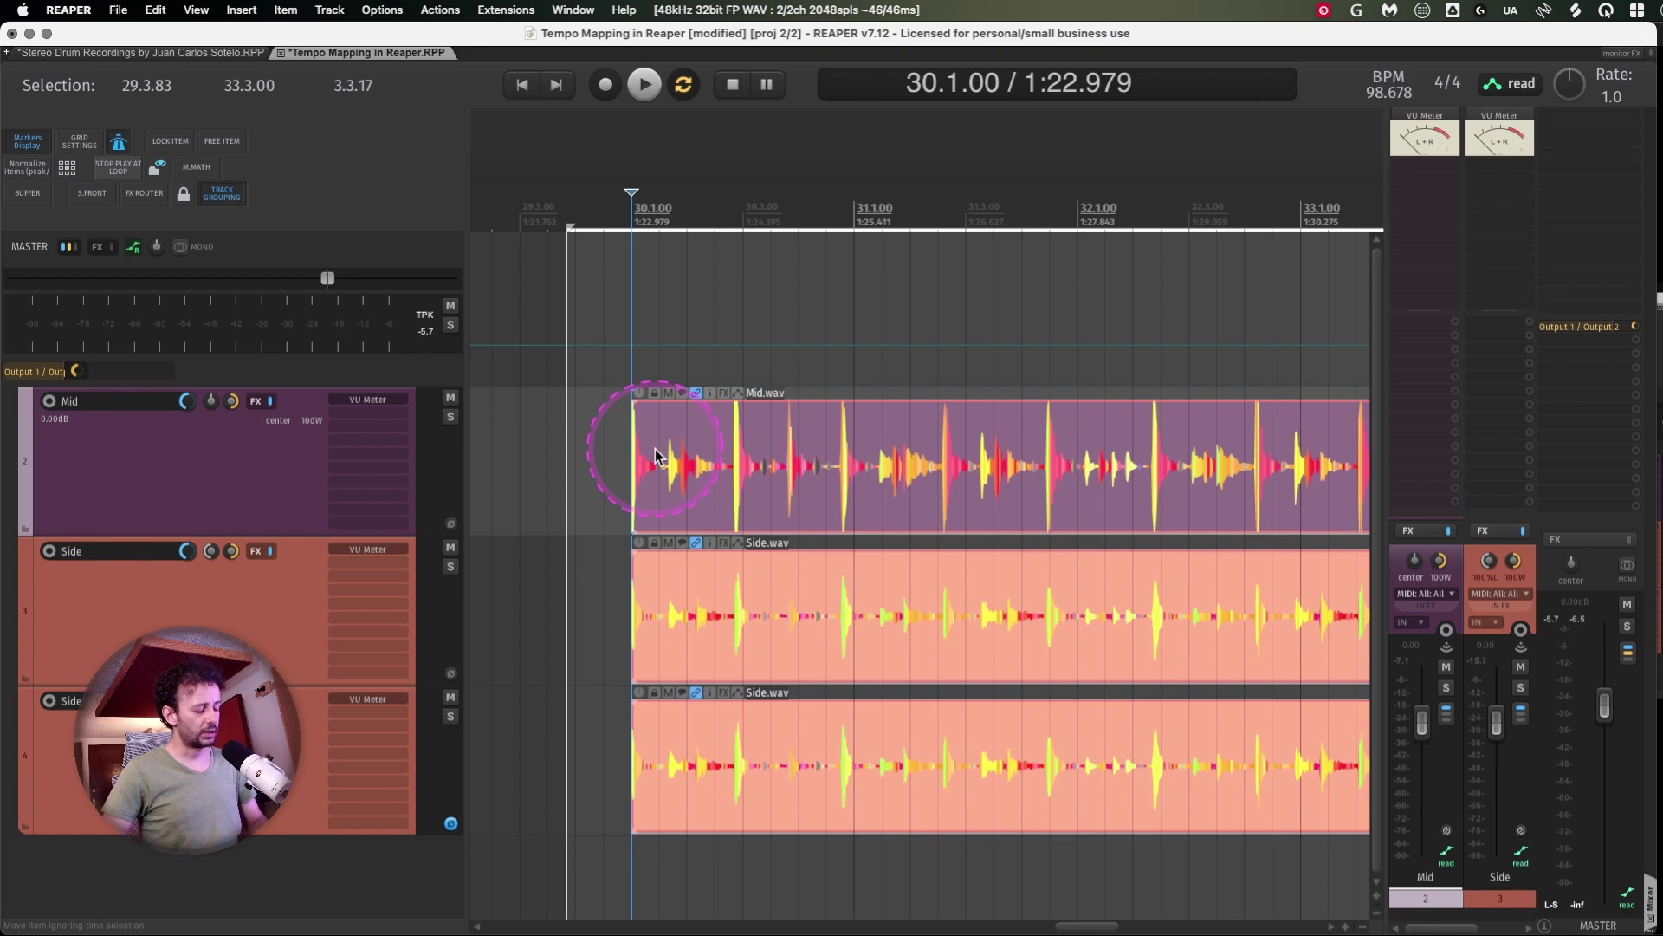
click(870, 289)
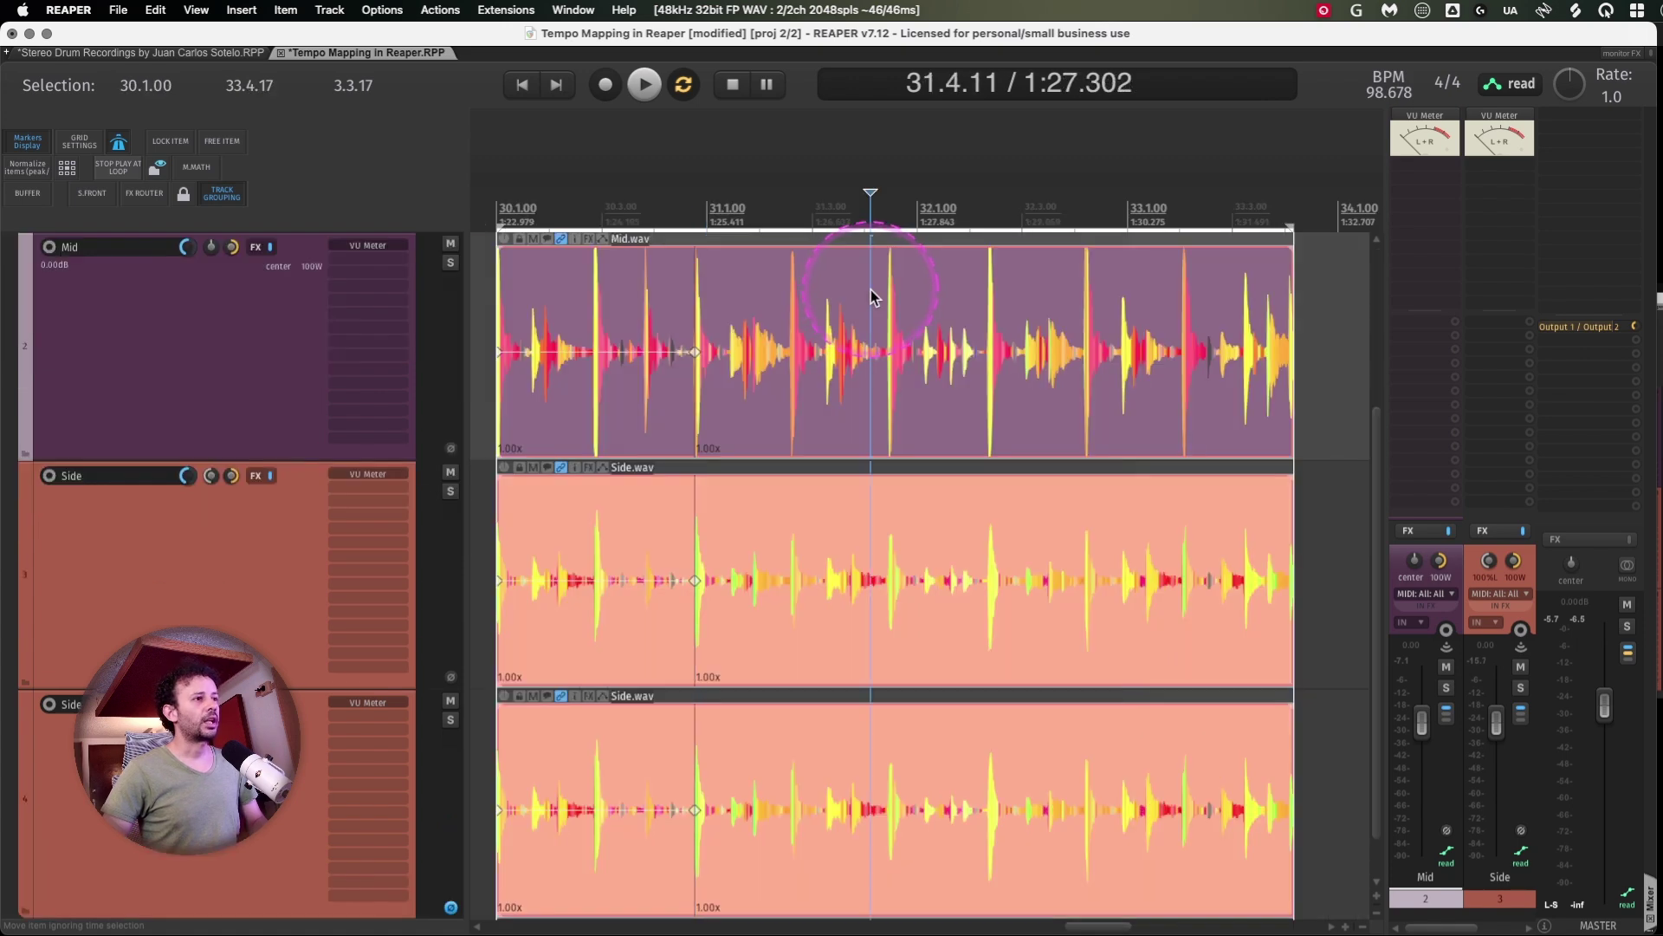
key(Tab)
key(shift+w)
click(1081, 290)
key(Tab)
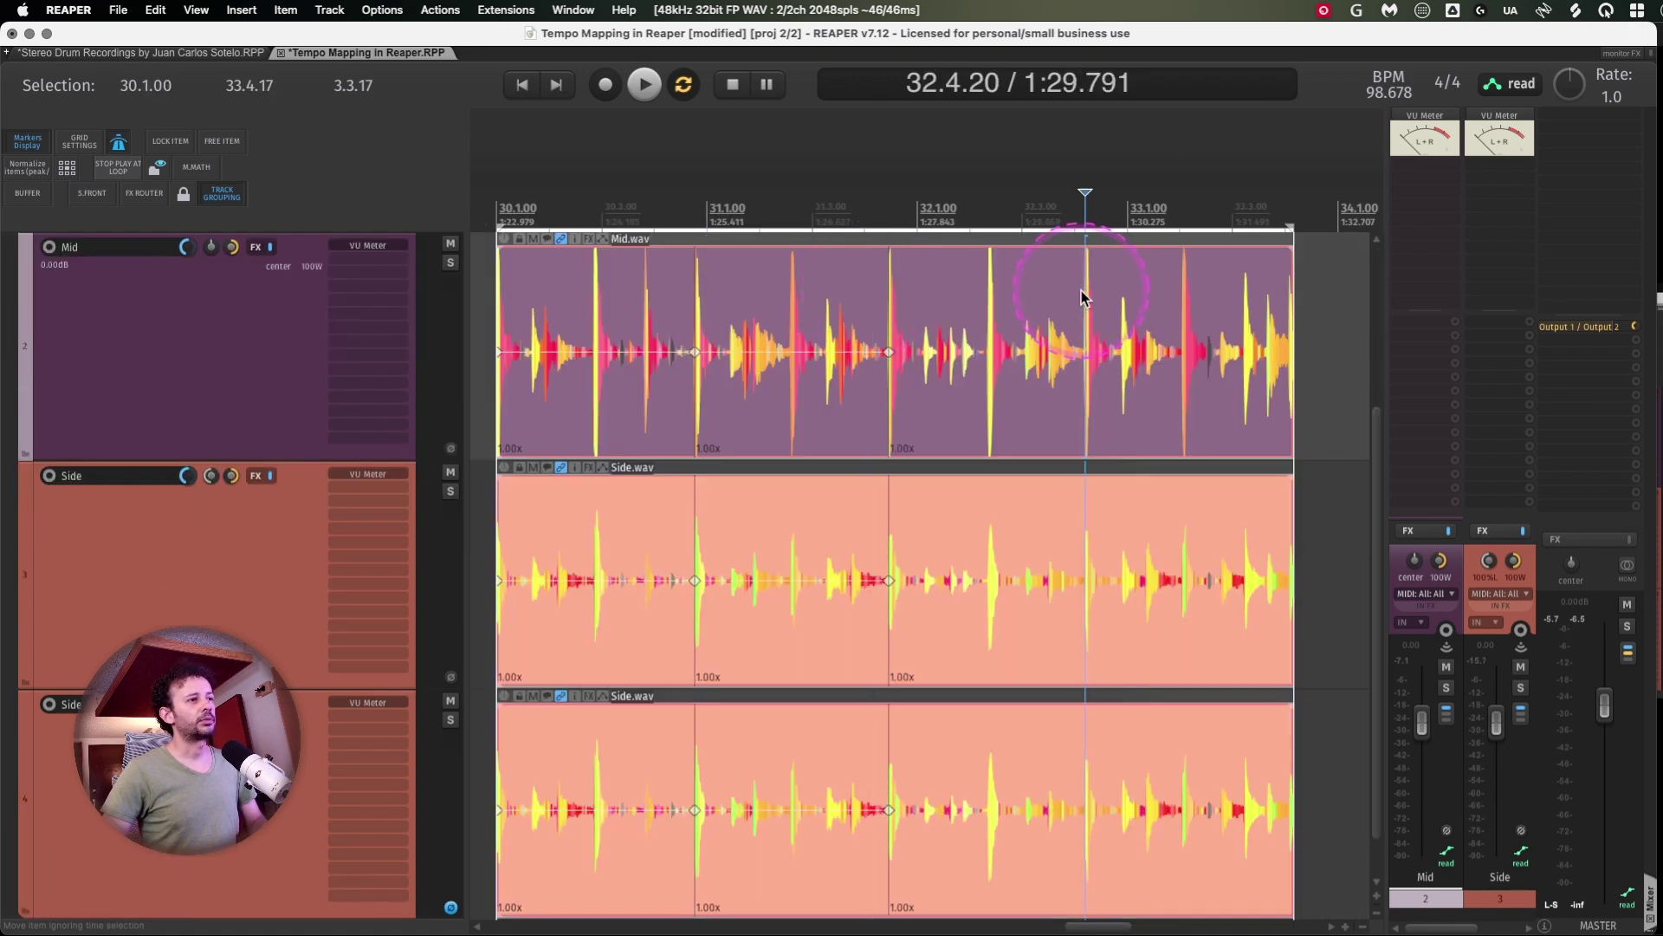
click(1287, 304)
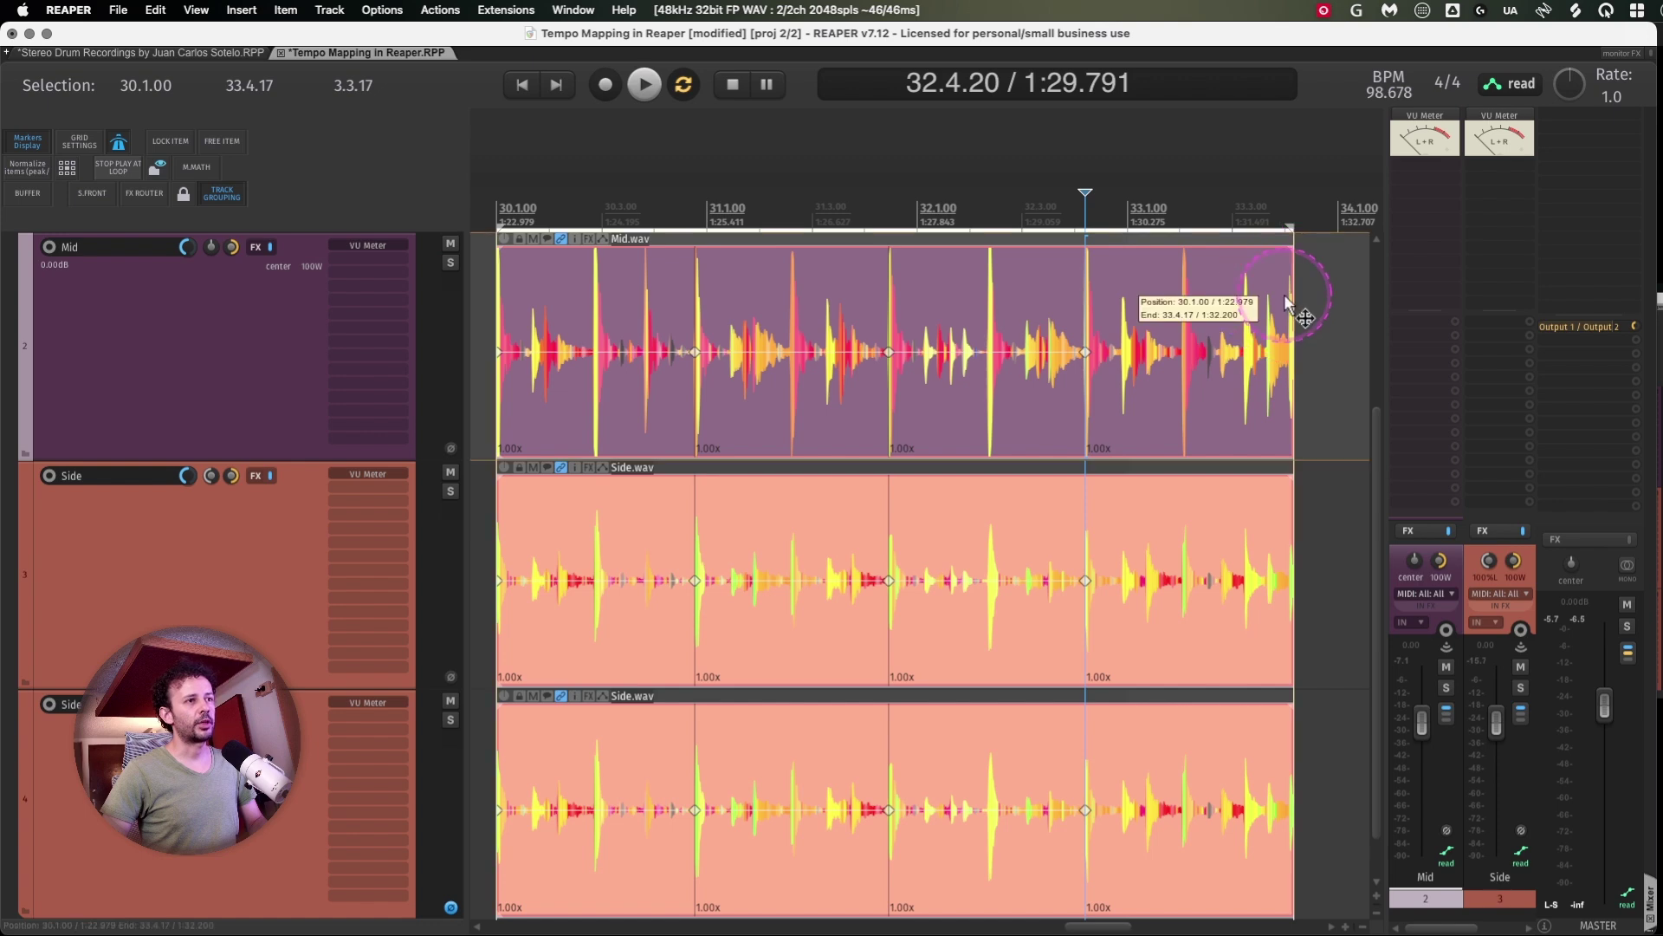
key(Tab)
key(shift+w)
scroll(1000, 374, left, 1)
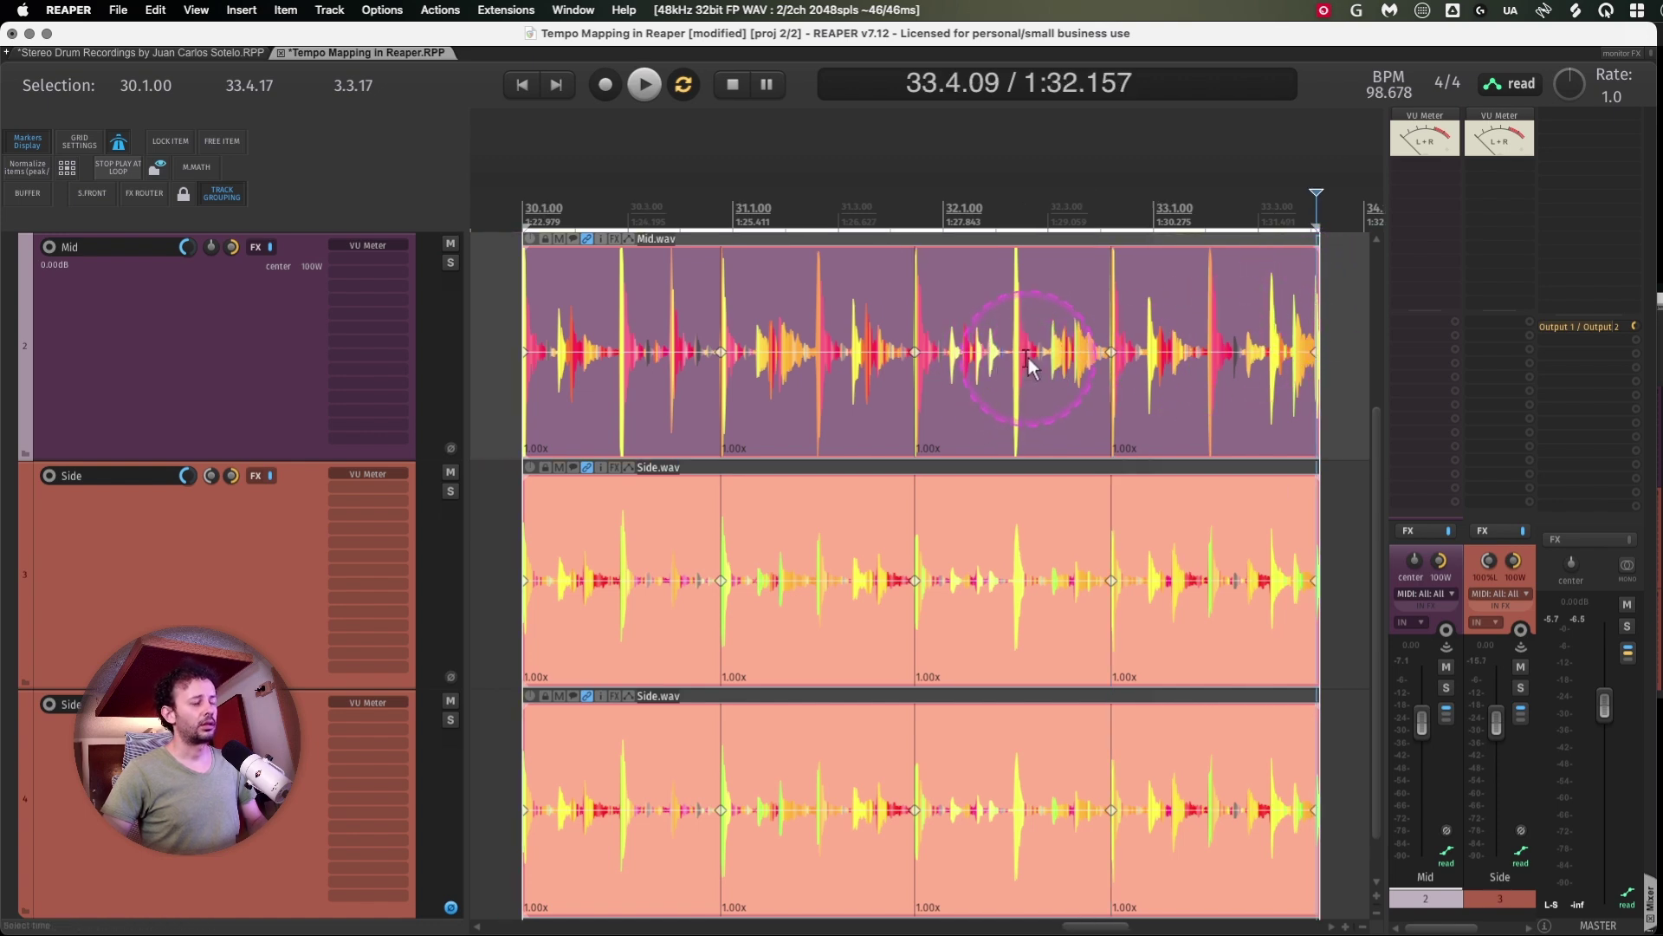
Switch to the tempo-mapping toolbar and create project markers from the copied loop's stretch markers
right_click(297, 149)
mouse_move(373, 160)
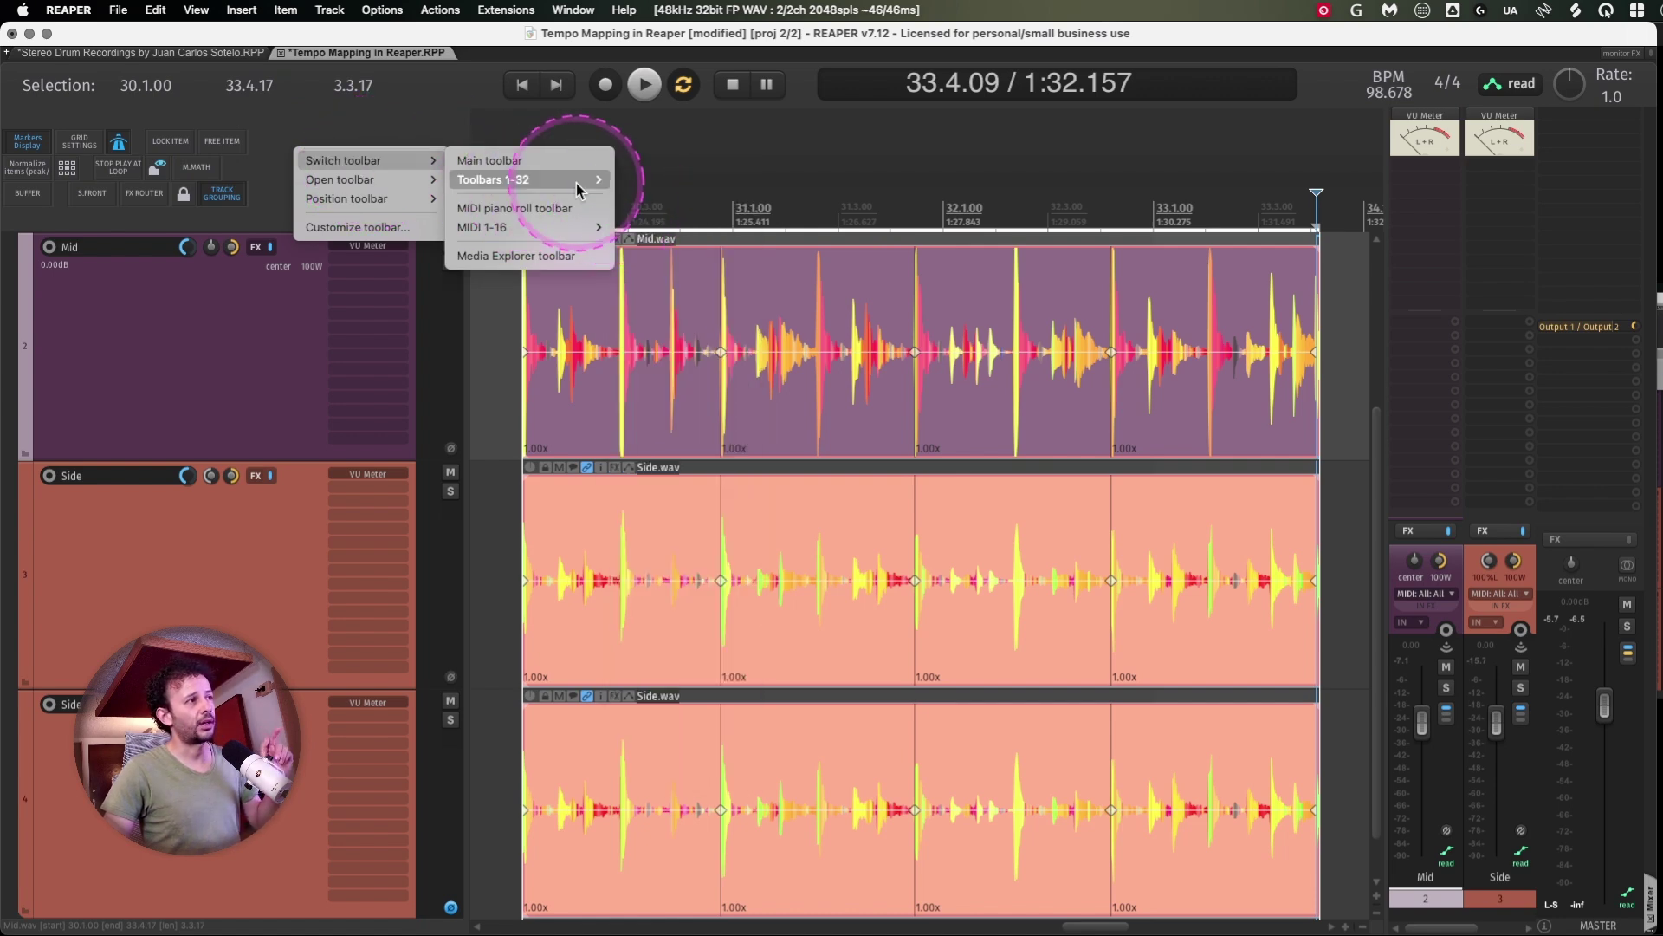
click(652, 184)
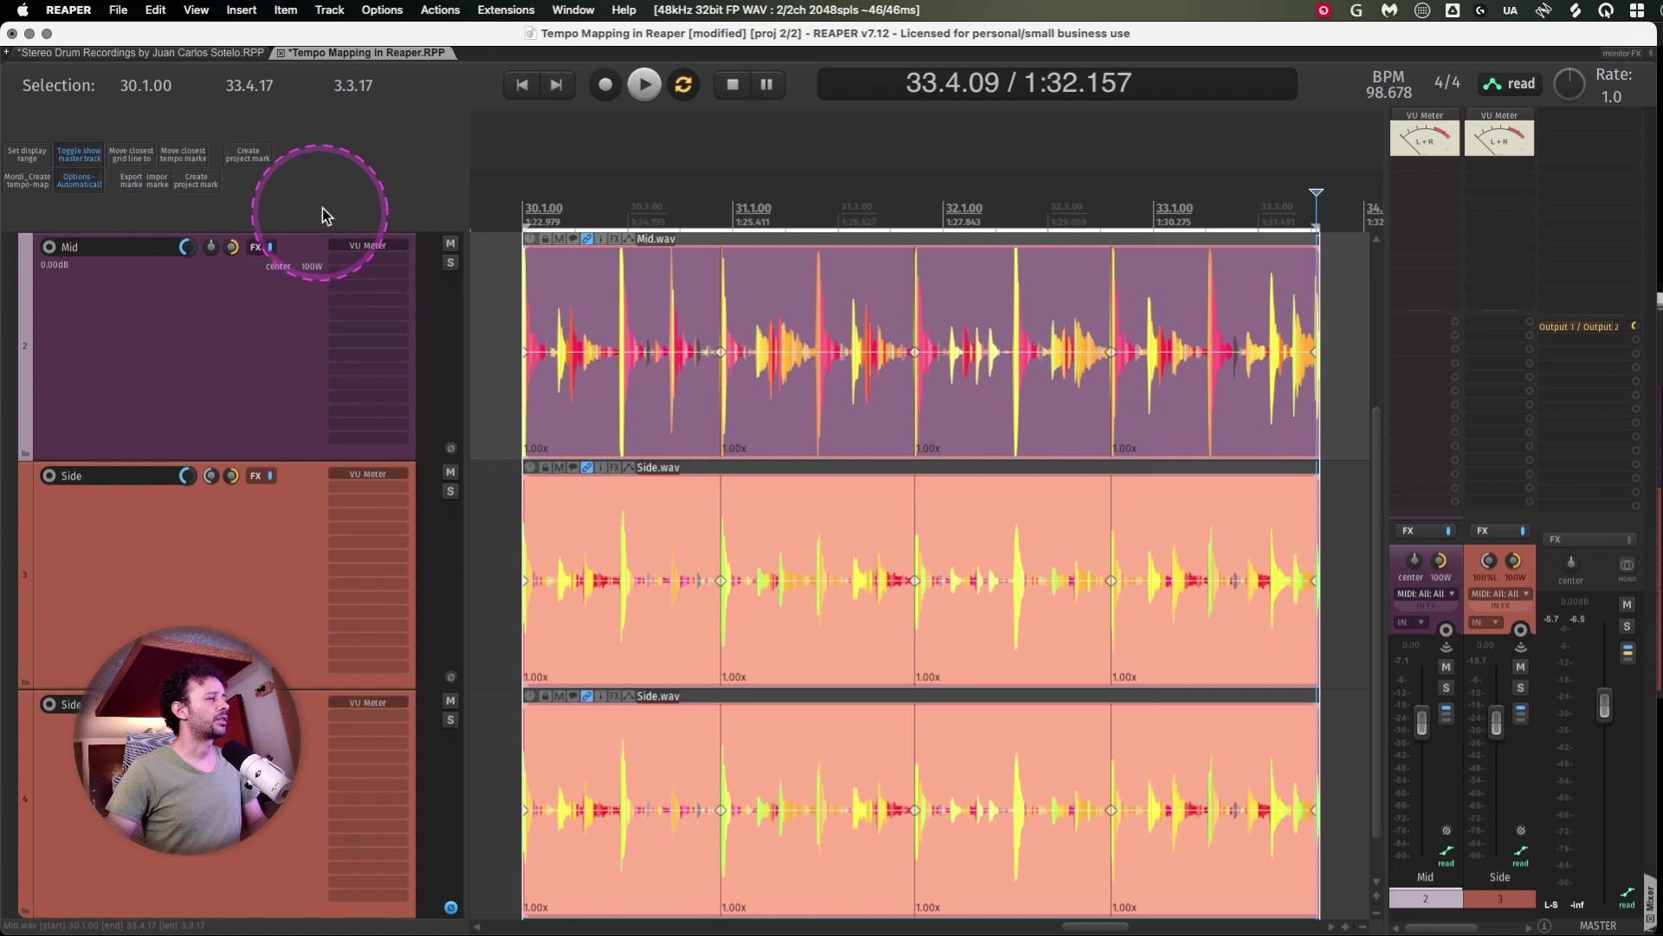
key(ctrl+alt)
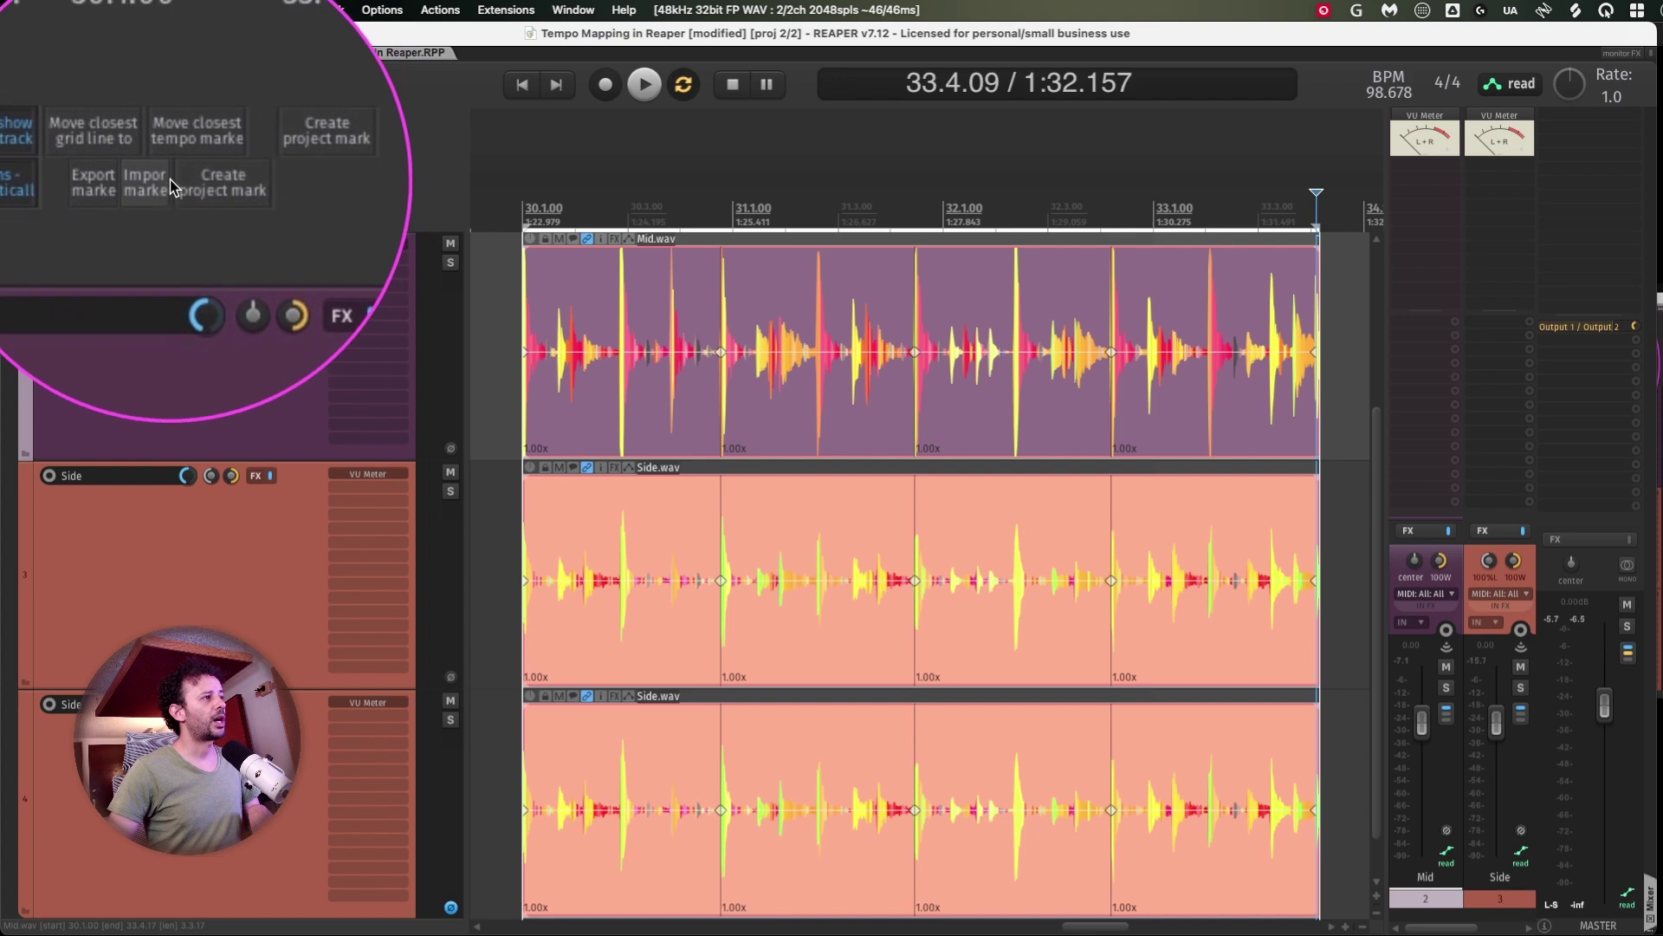
click(247, 154)
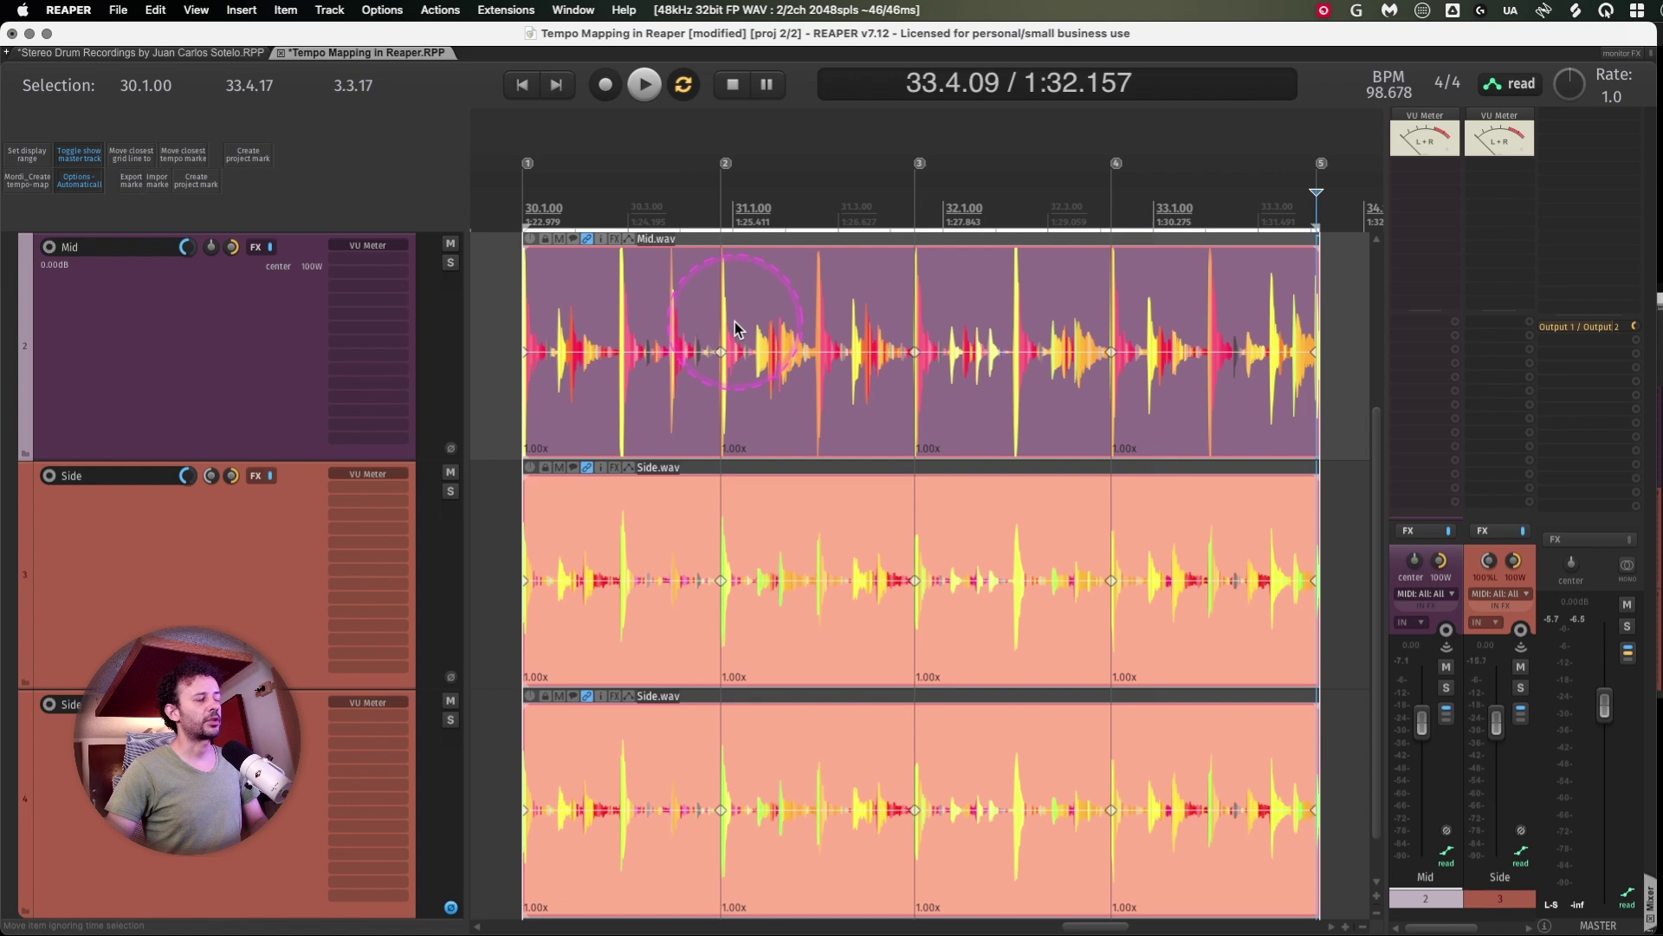
Convert the project markers to tempo markers with 4 markers per measure, 4/4 time signature and gradual tempo changes
click(494, 9)
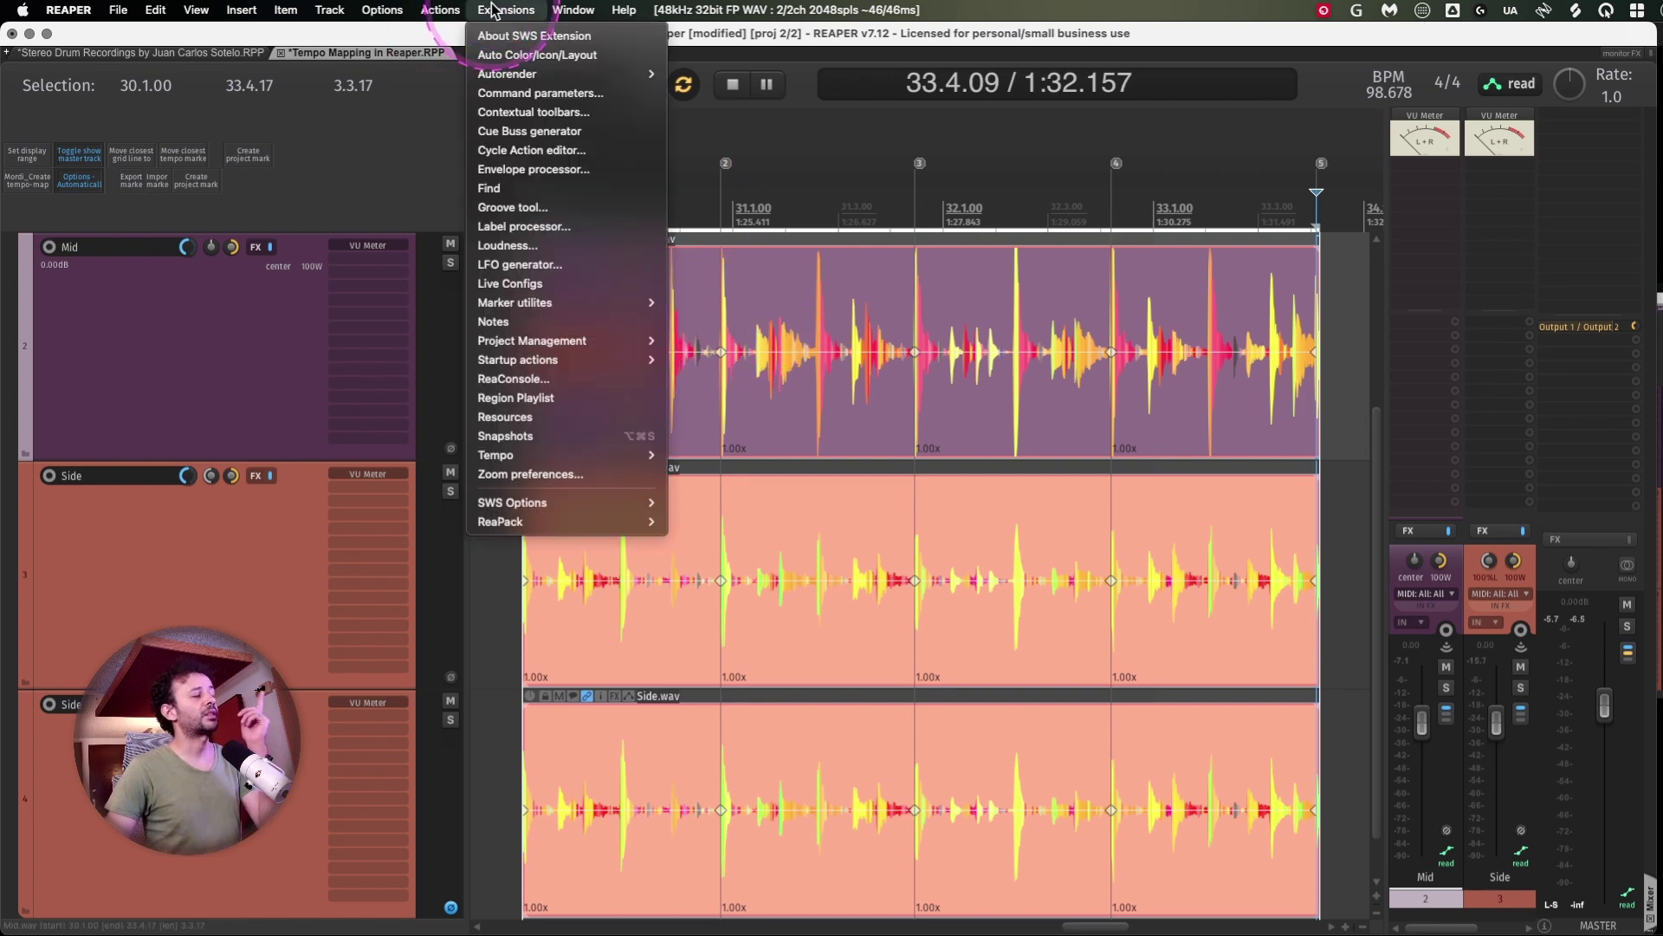
mouse_move(606, 455)
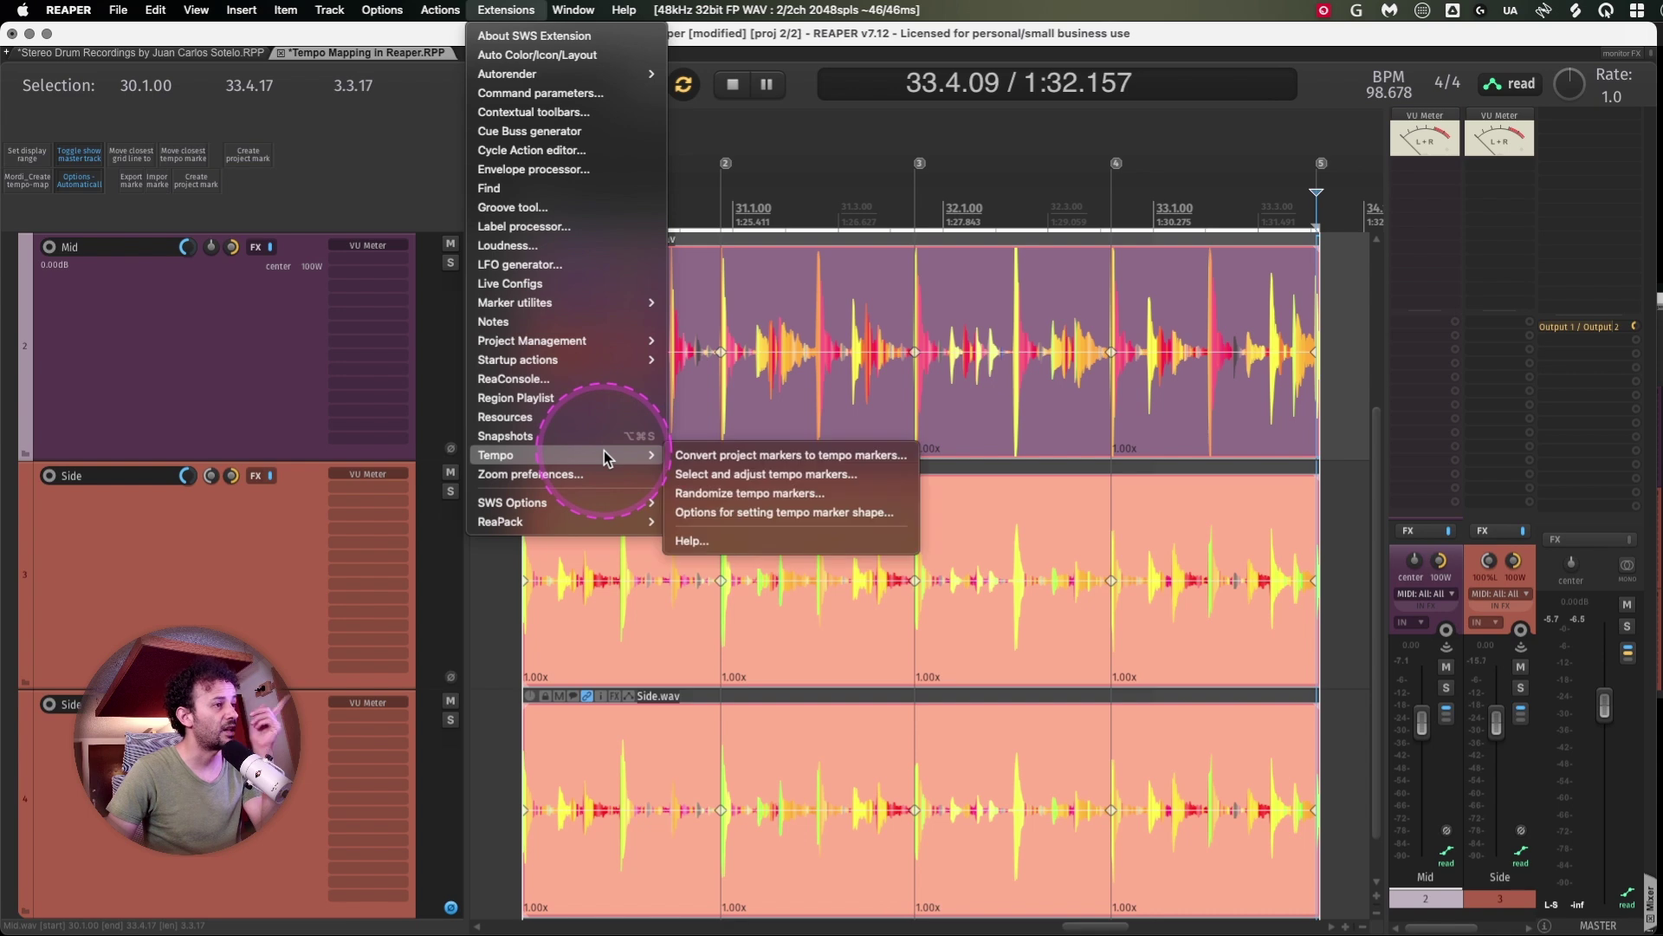
click(727, 456)
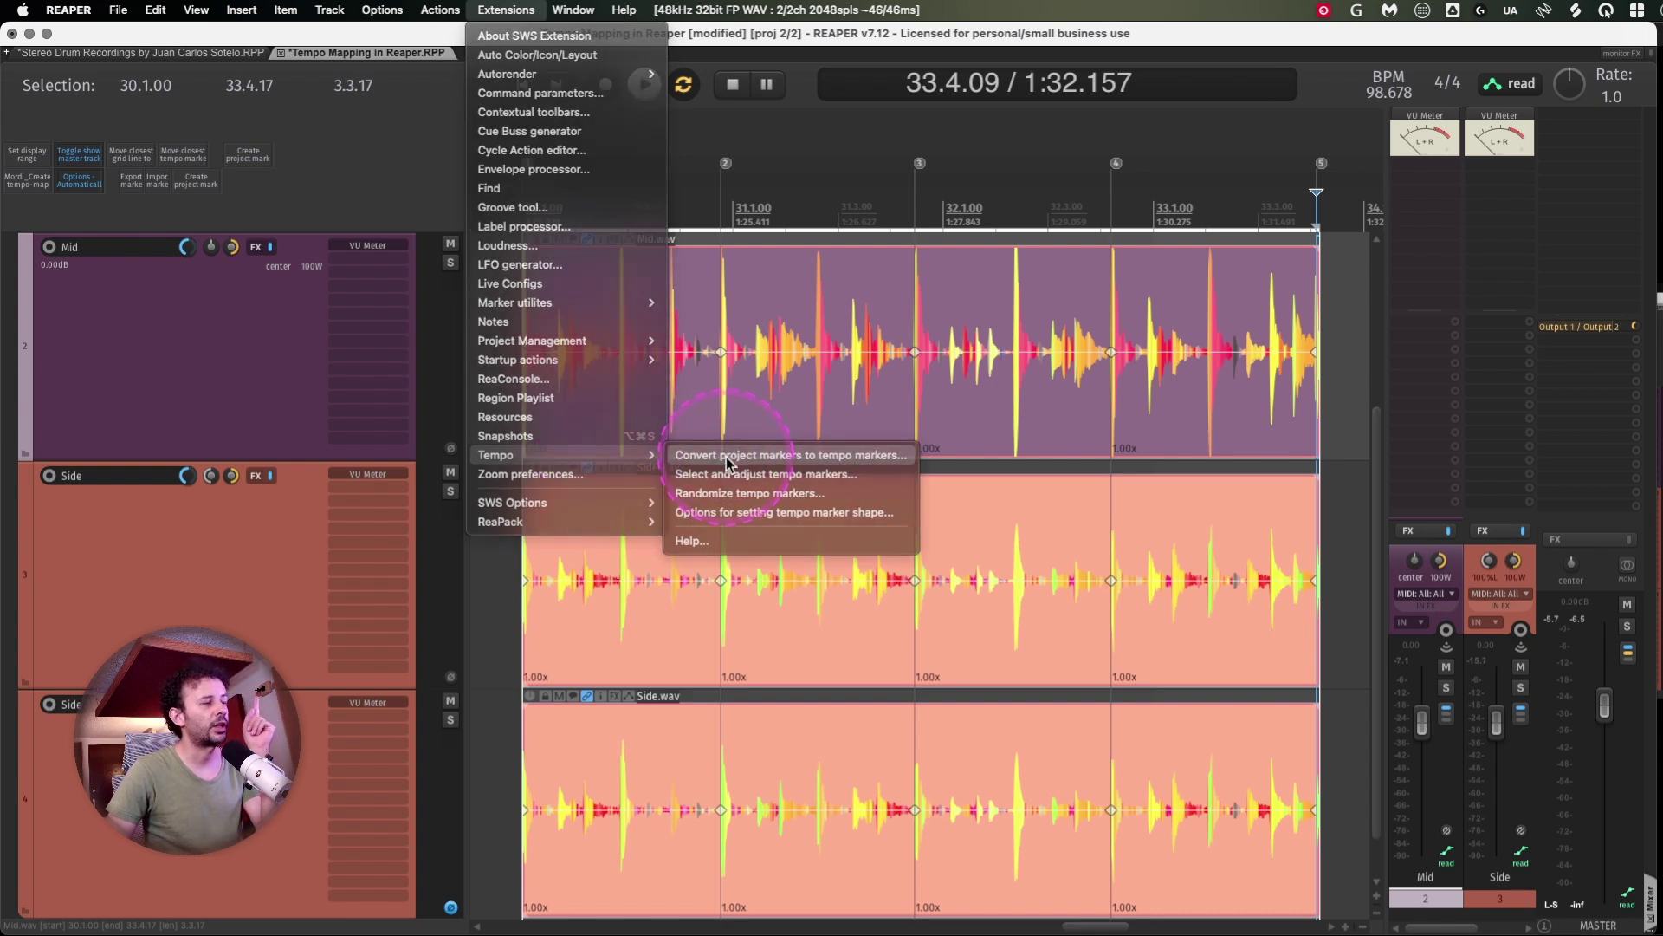
drag(162, 87, 347, 274)
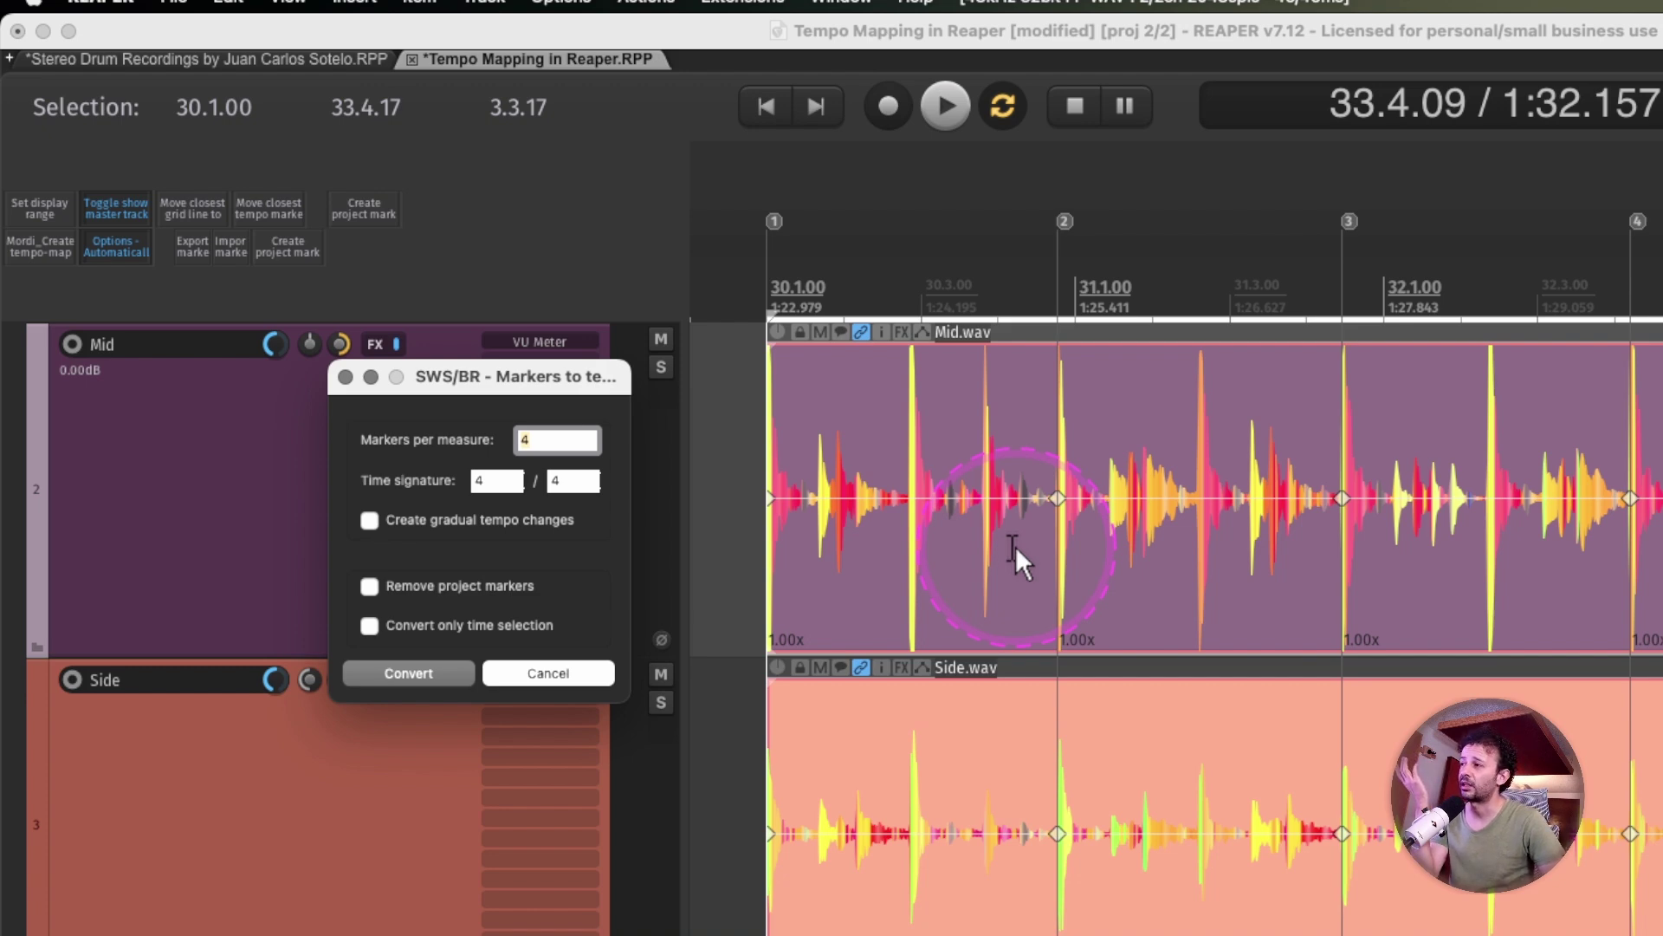
click(464, 524)
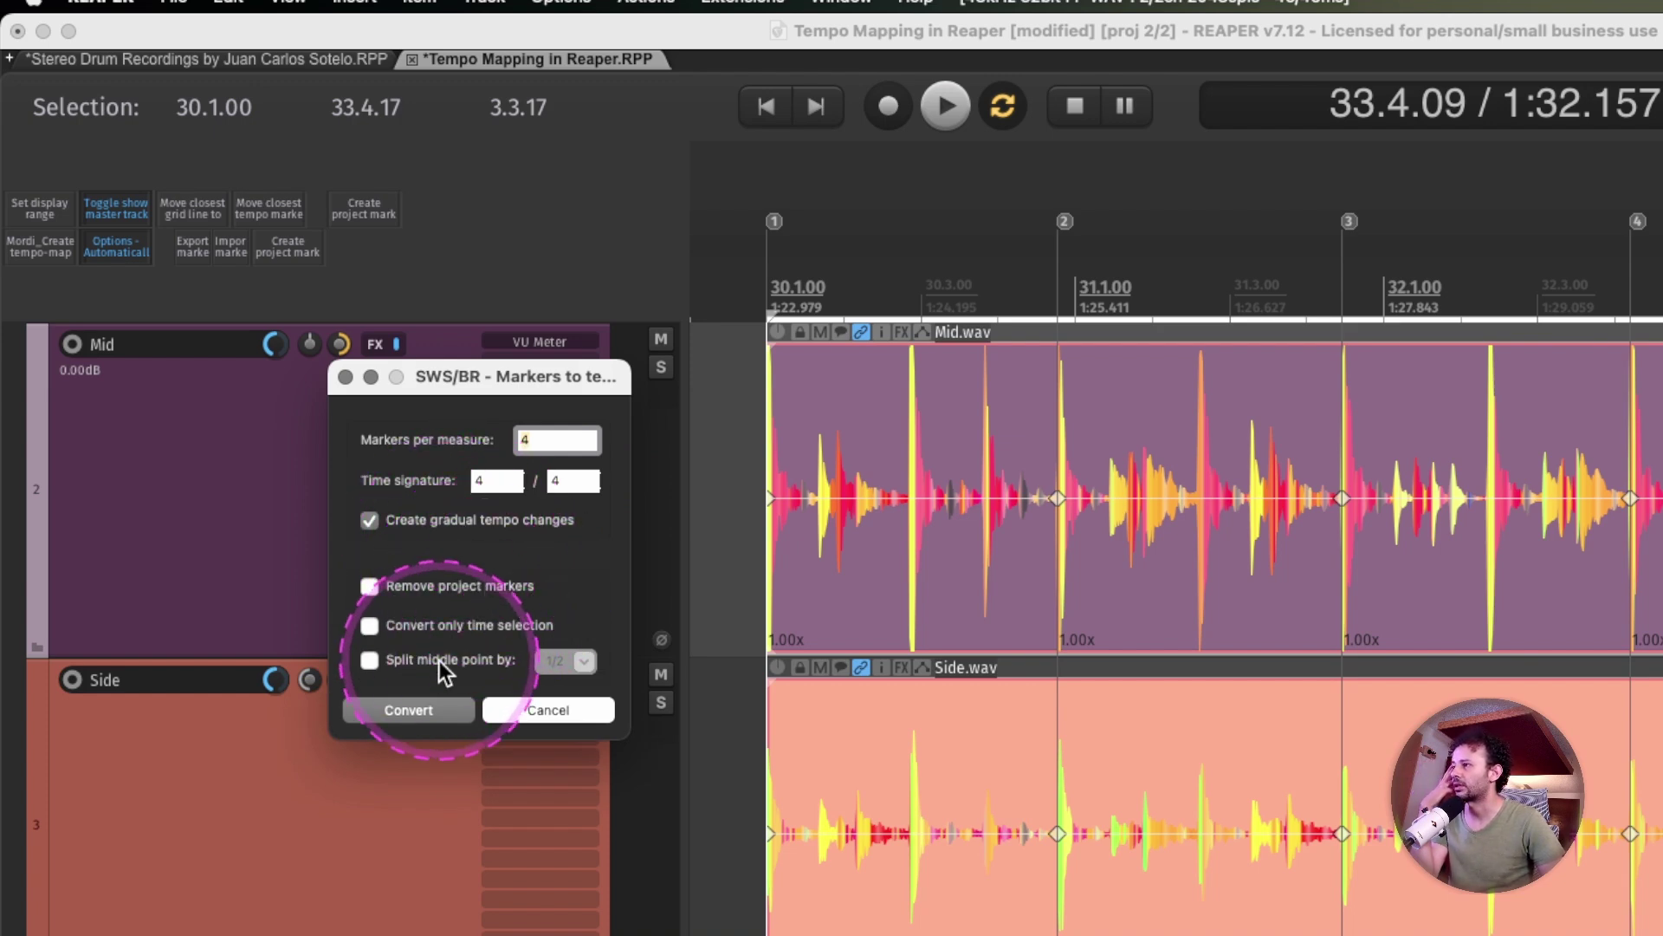
click(423, 711)
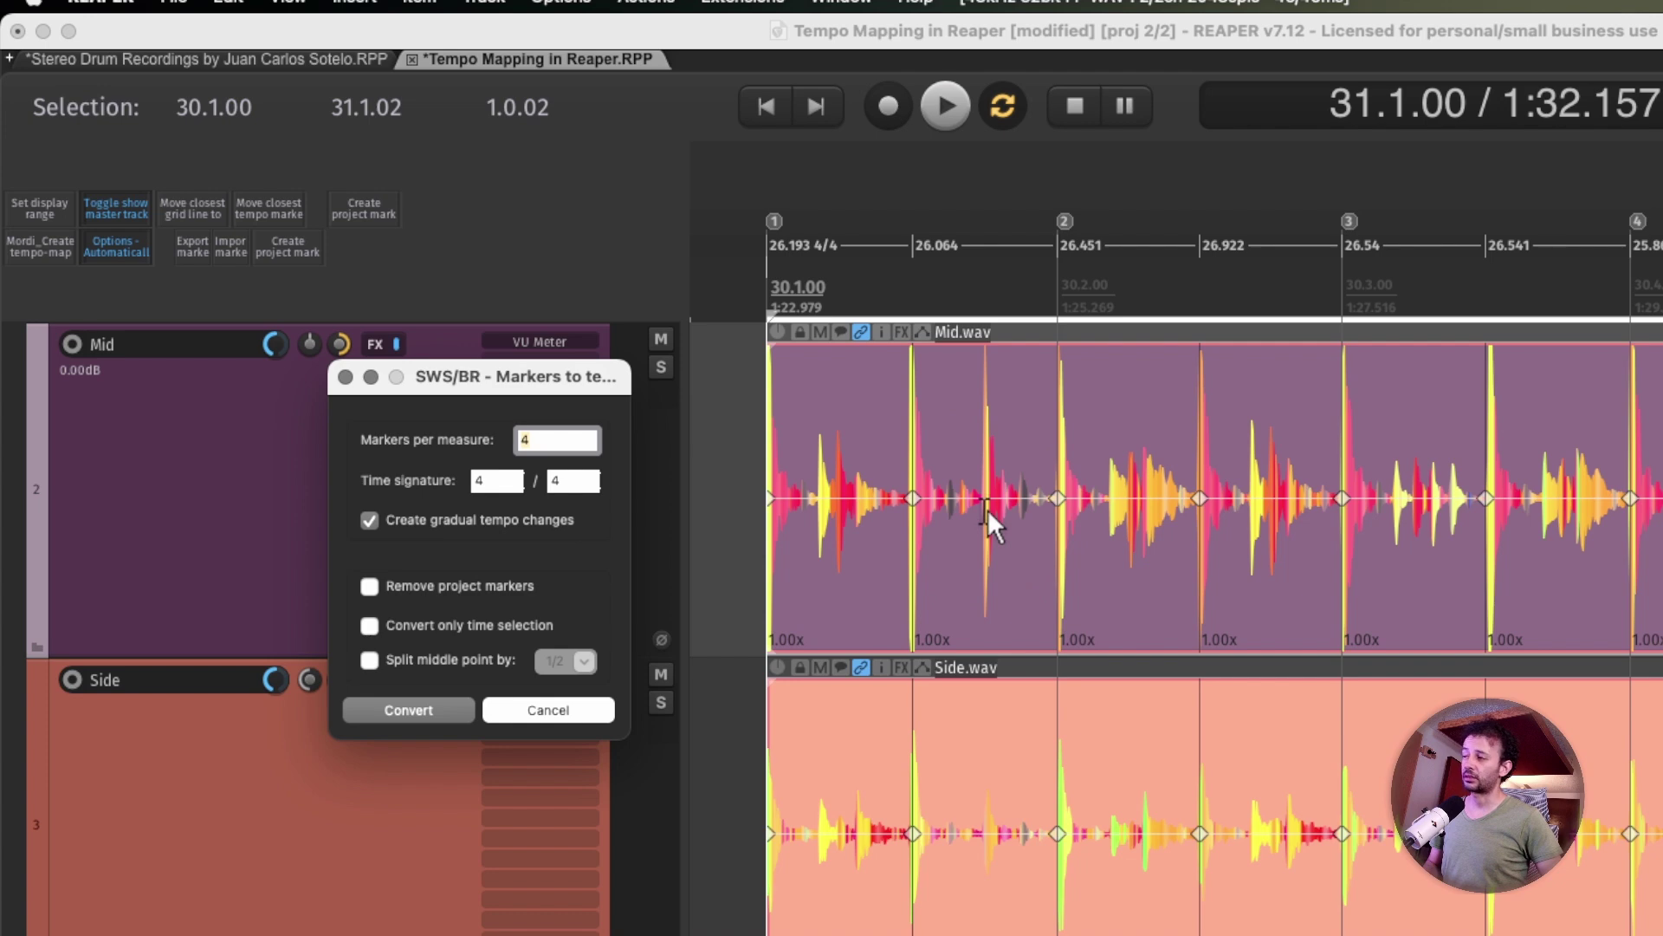
Undo the tempo marker conversion and convert the project markers again with 1 marker per measure
key(super+z)
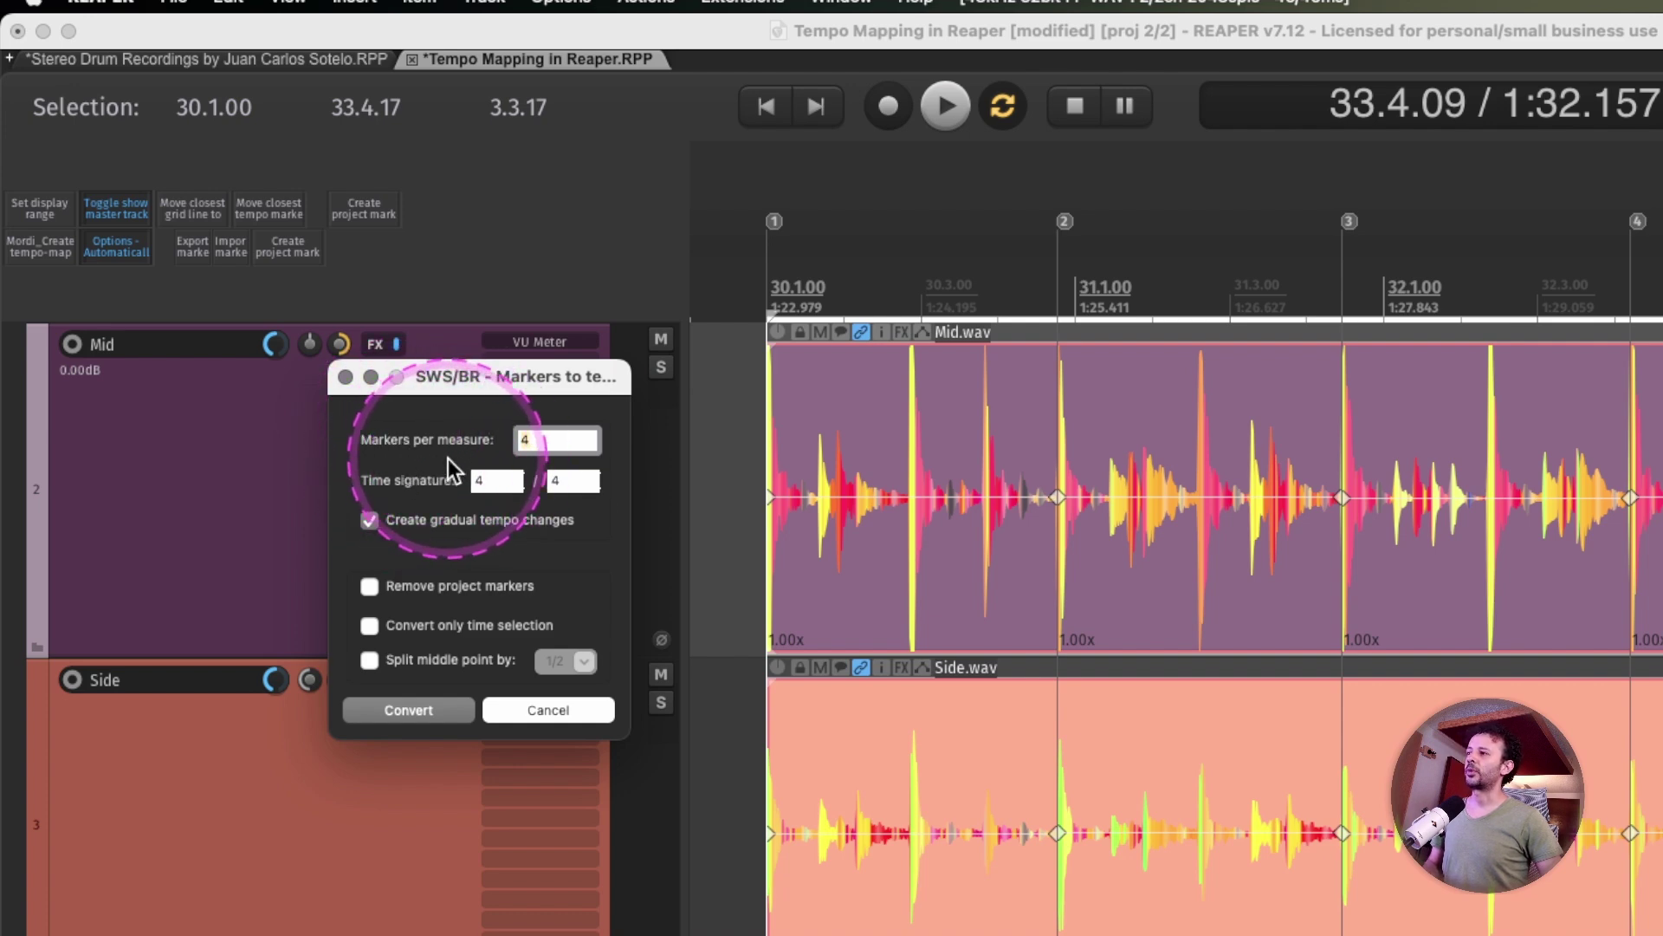
text(1)
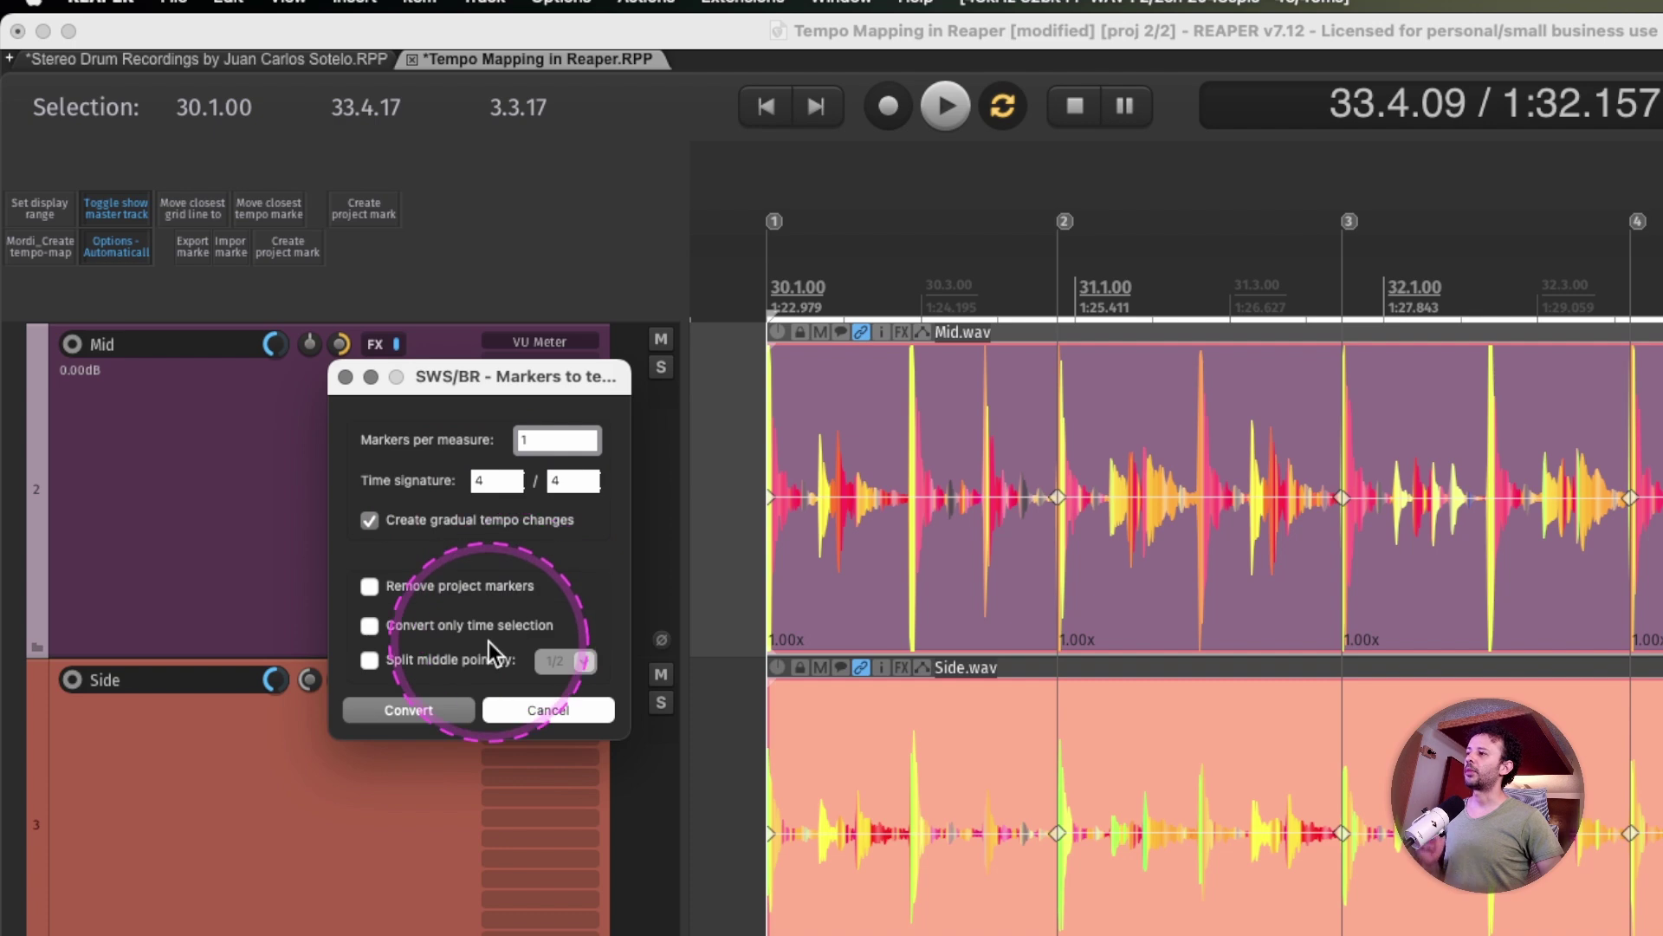
click(433, 709)
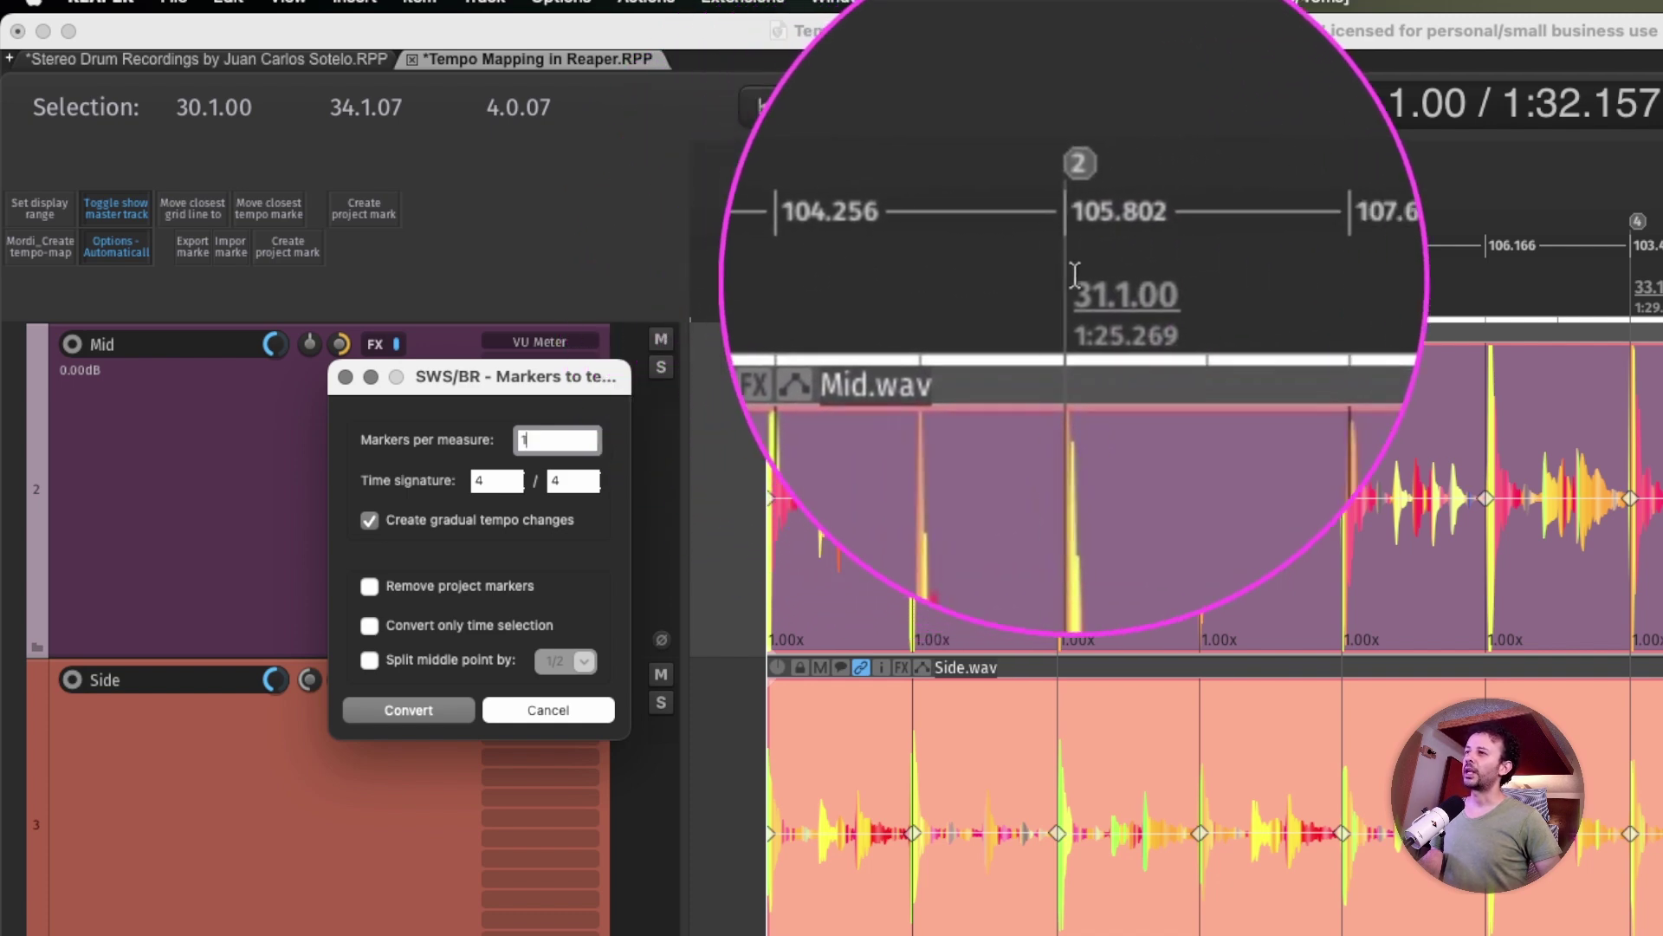
Undo the tempo marker conversion and convert the project markers again without gradual tempo changes and with removal of the project markers
scroll(235, 706, up, 5)
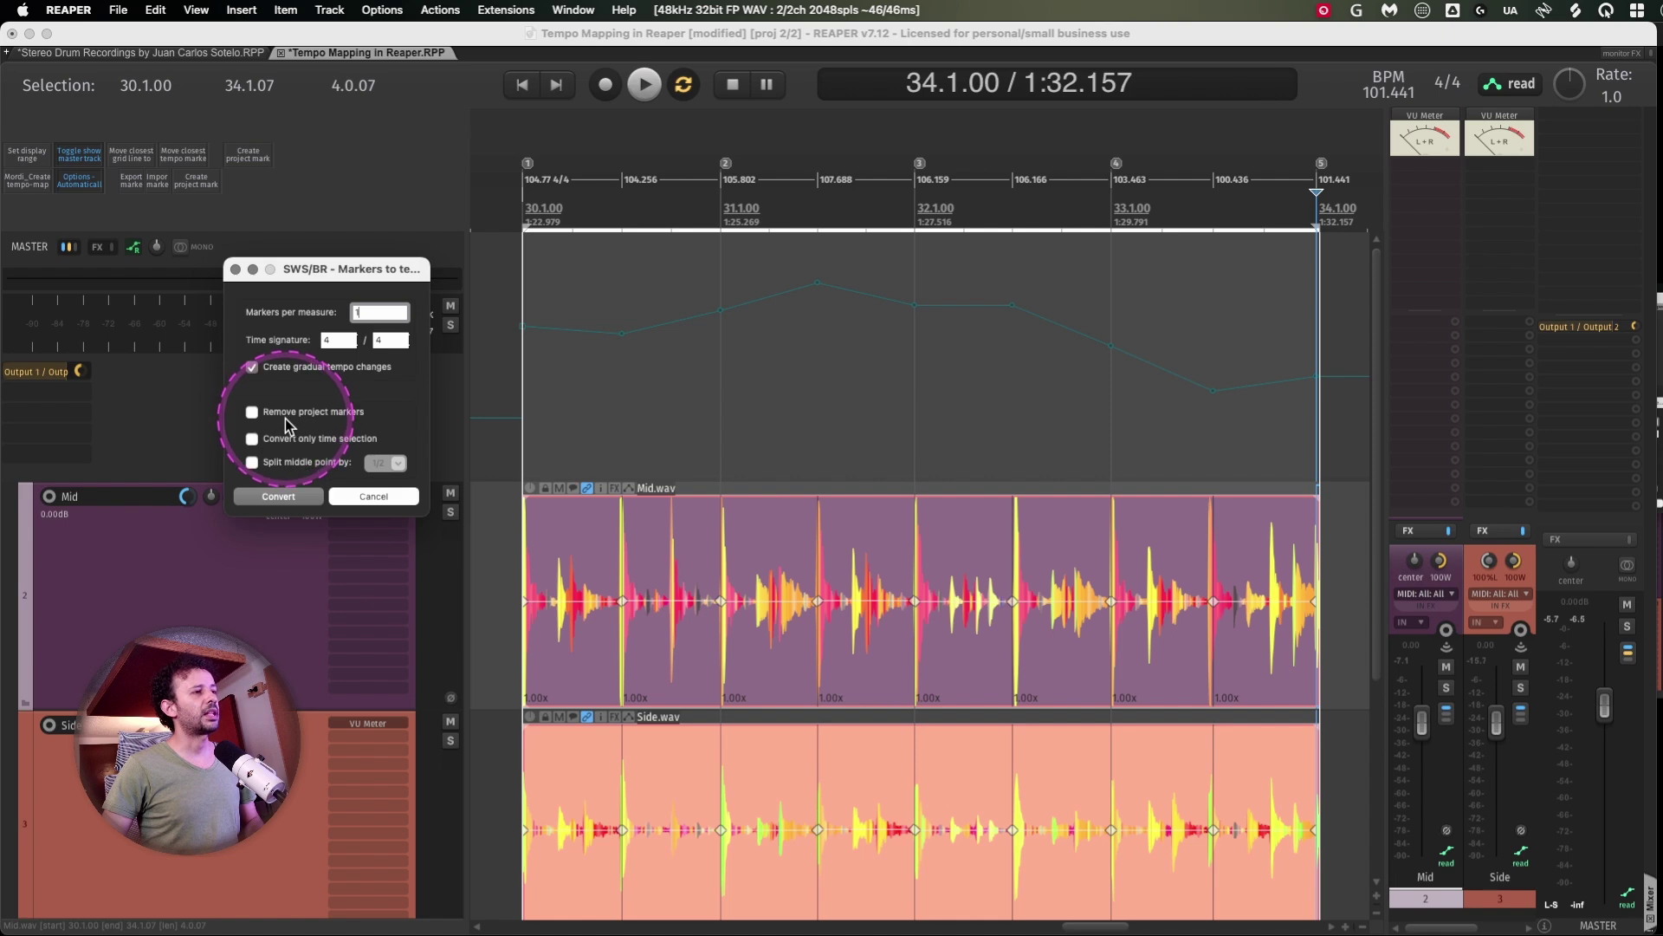
key(super+z)
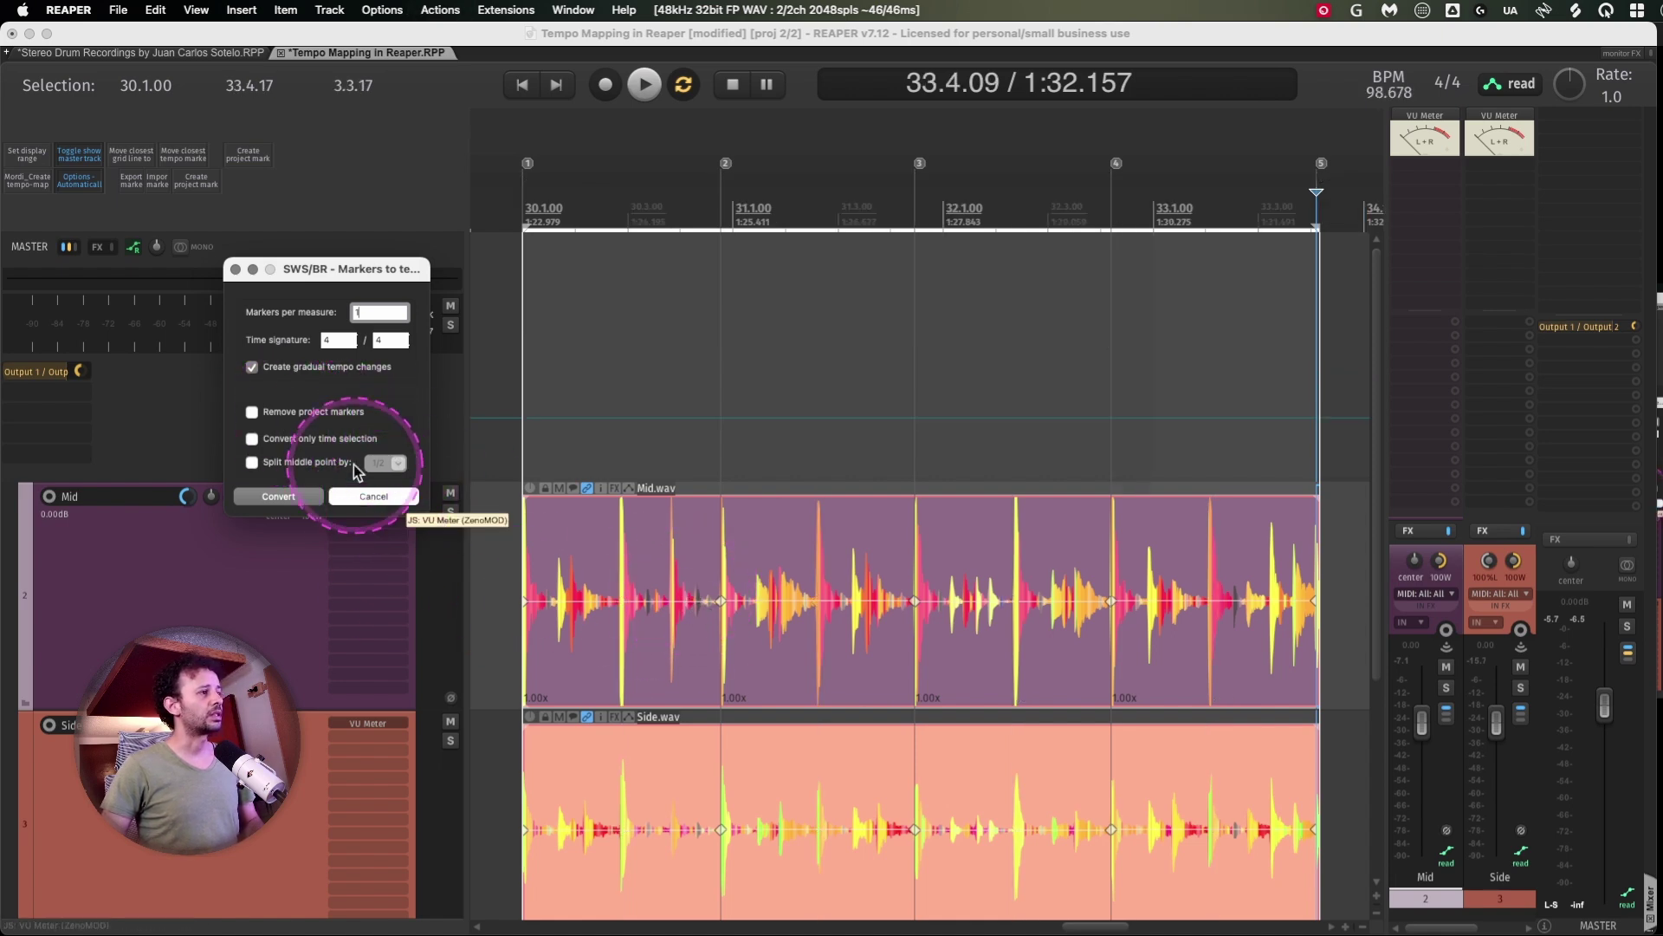
click(285, 366)
click(276, 412)
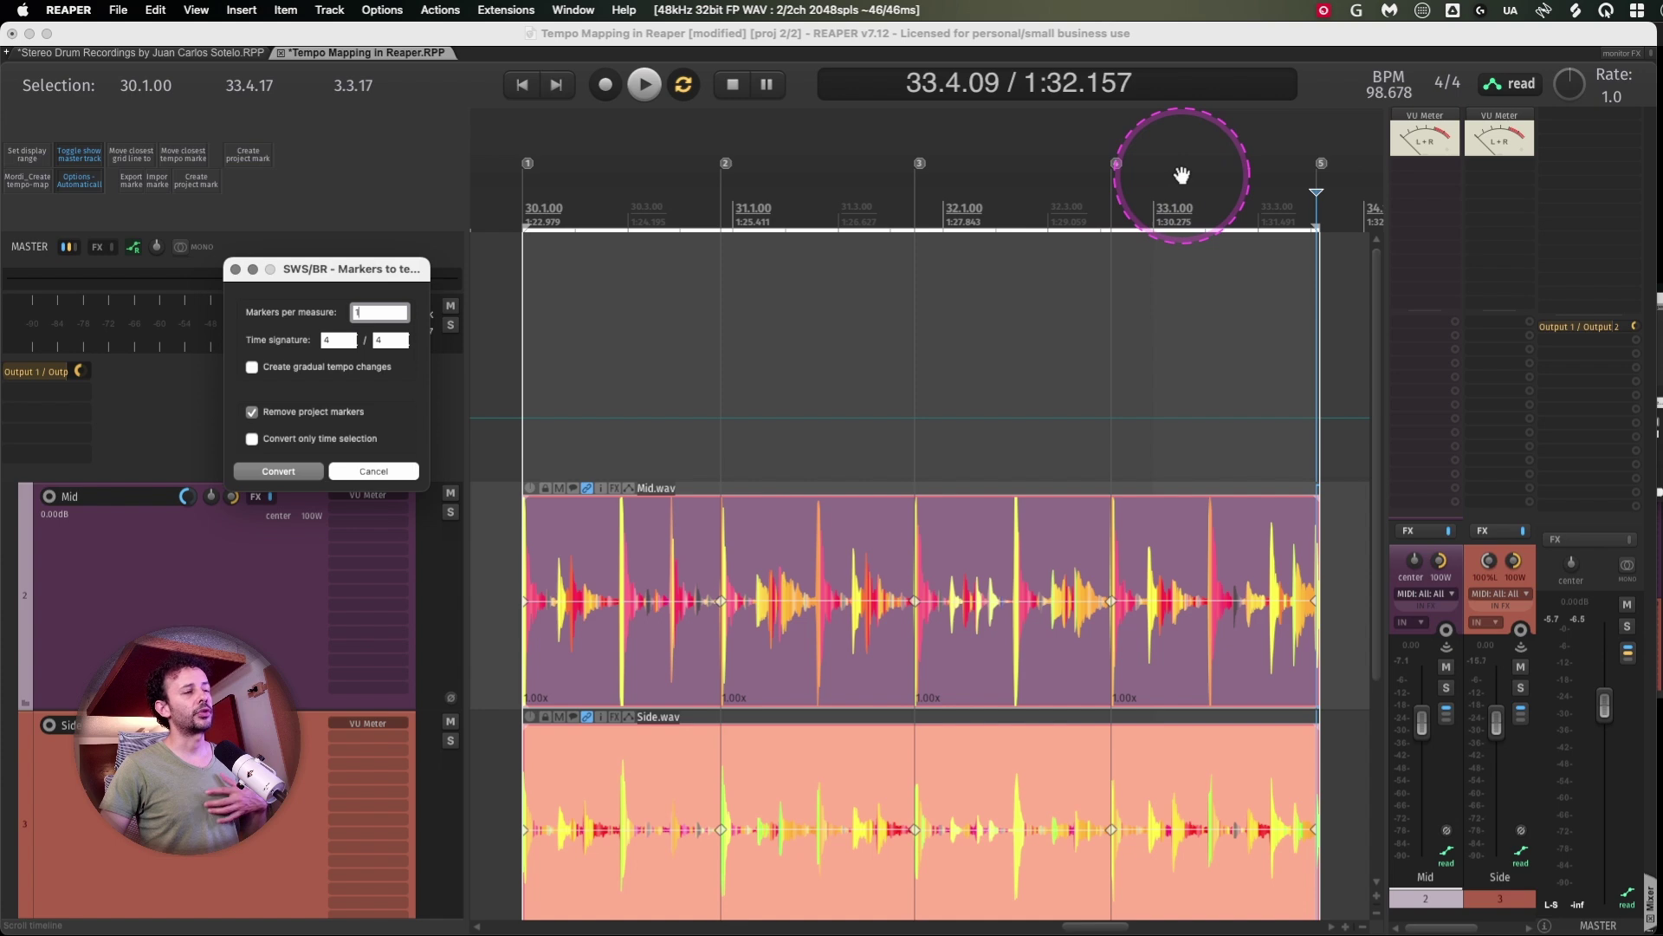
click(281, 472)
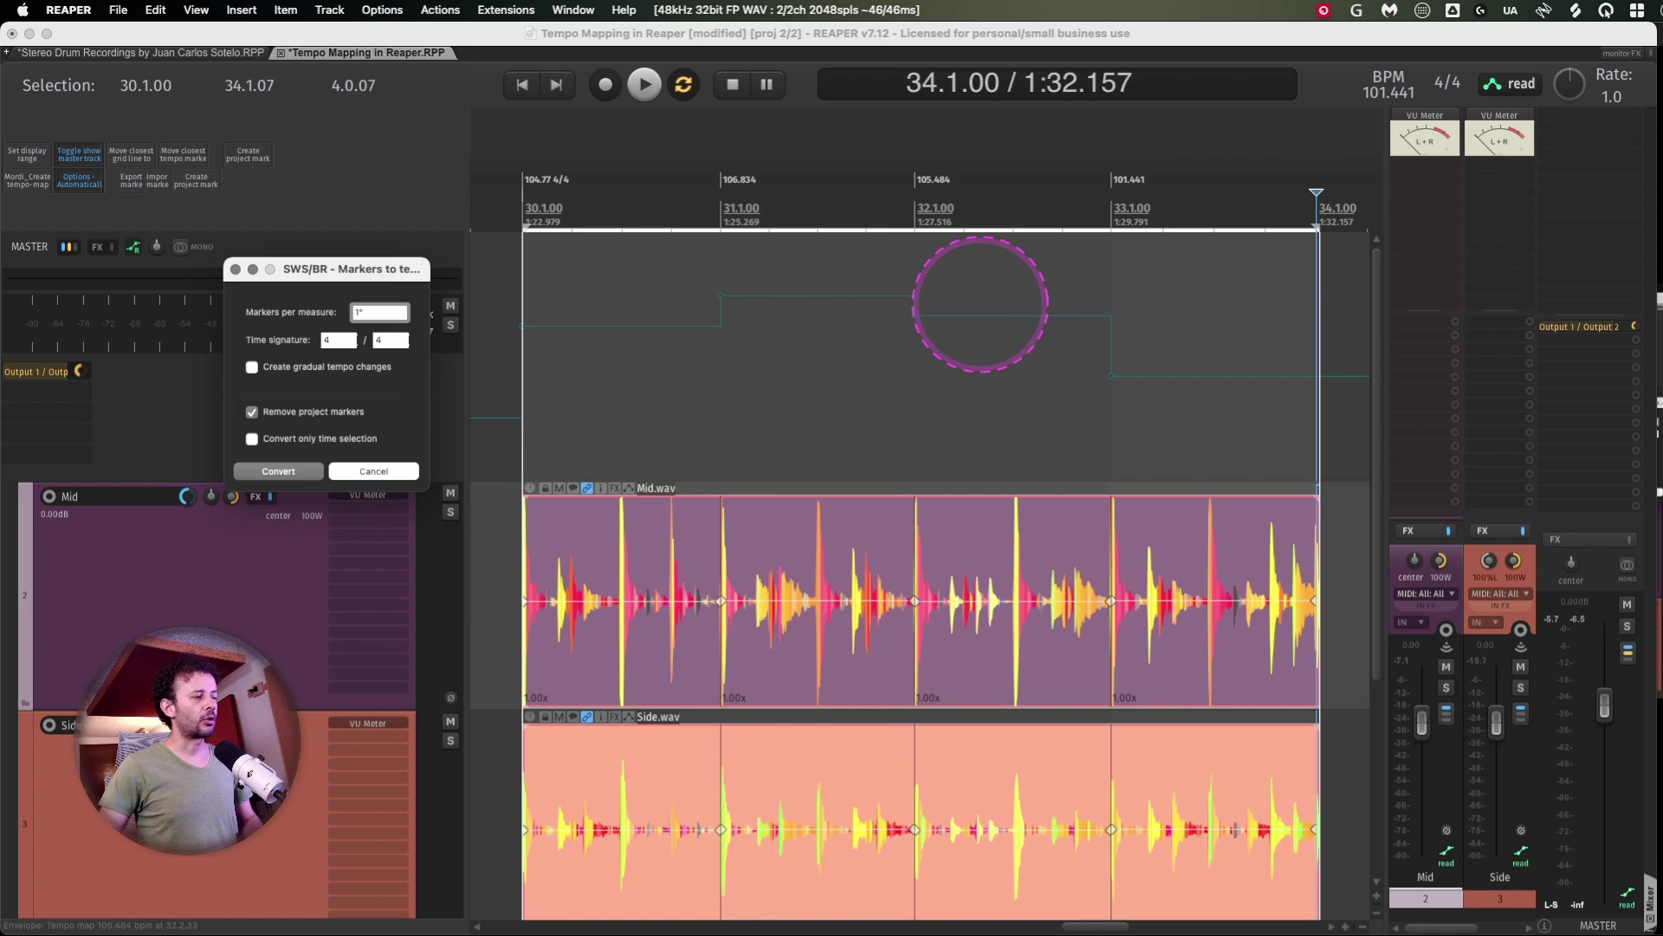
Add a project marker named VERSE at the loop's start at 30.1.00
click(509, 561)
key(shift+m)
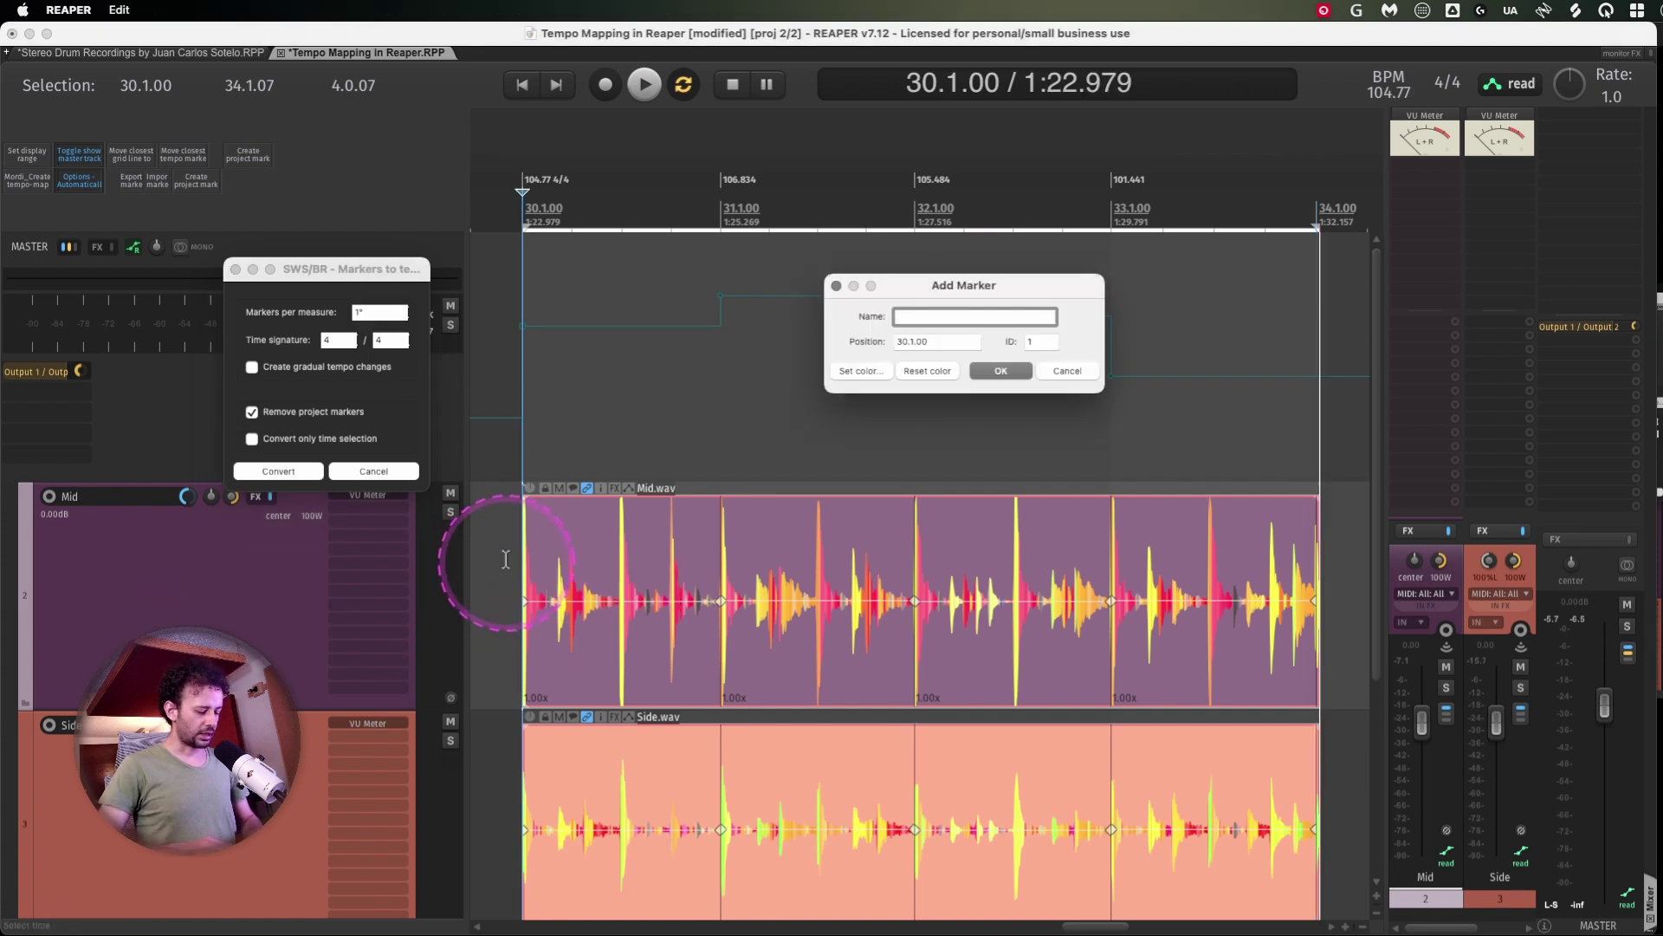
text(VERSE)
key(Return)
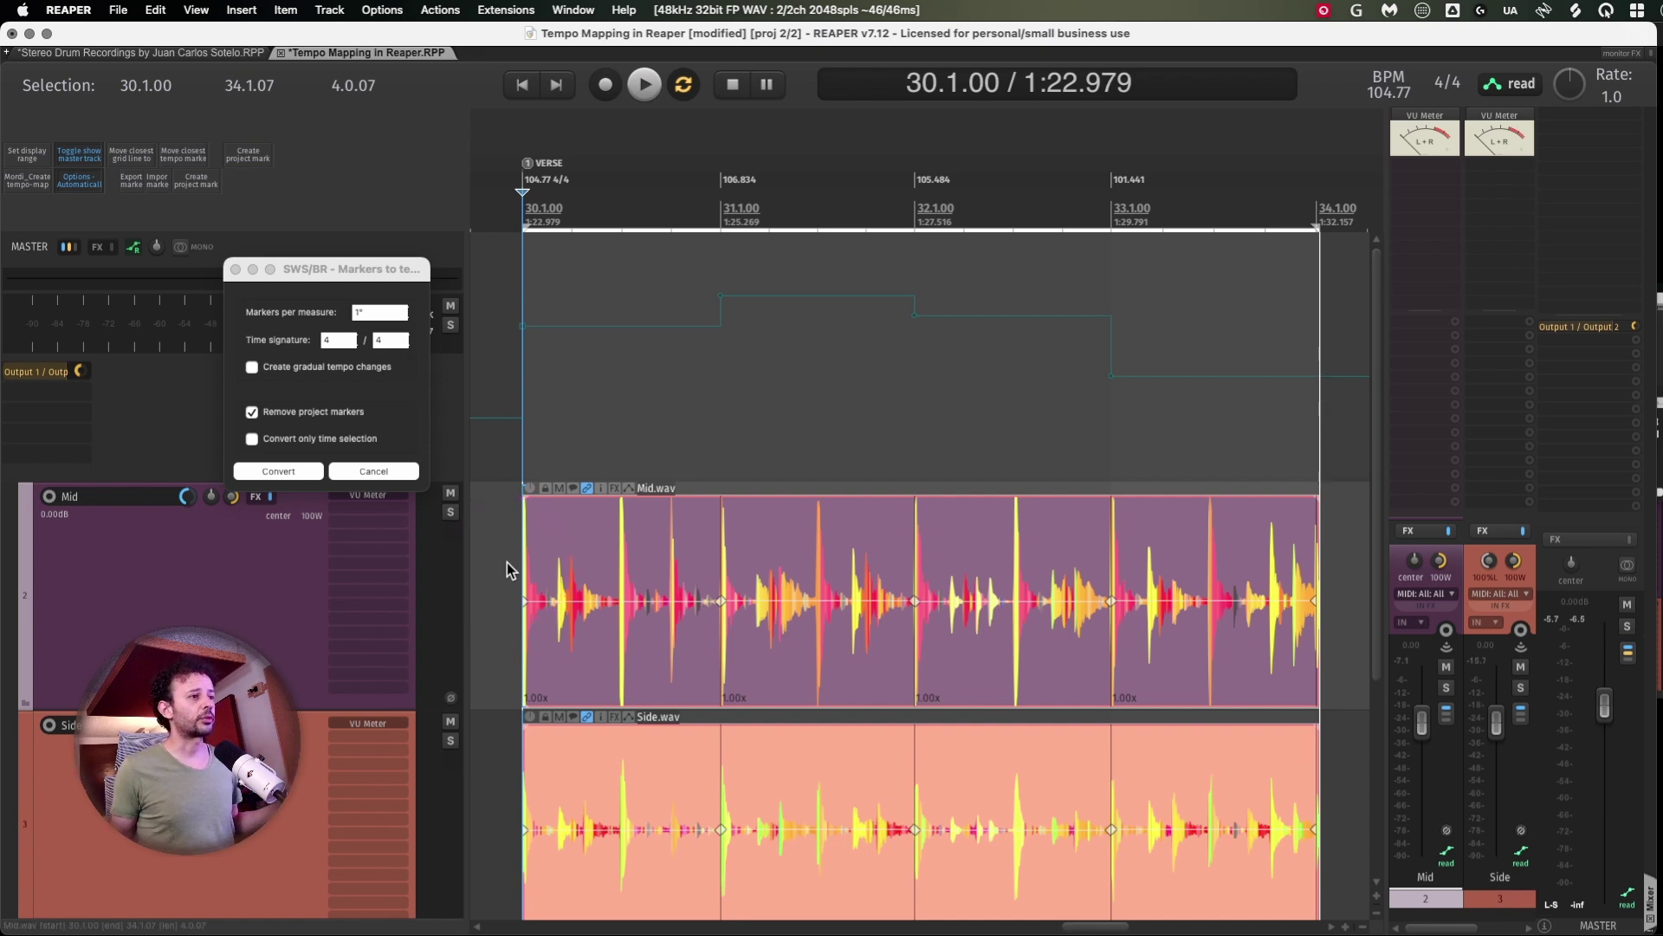
click(507, 563)
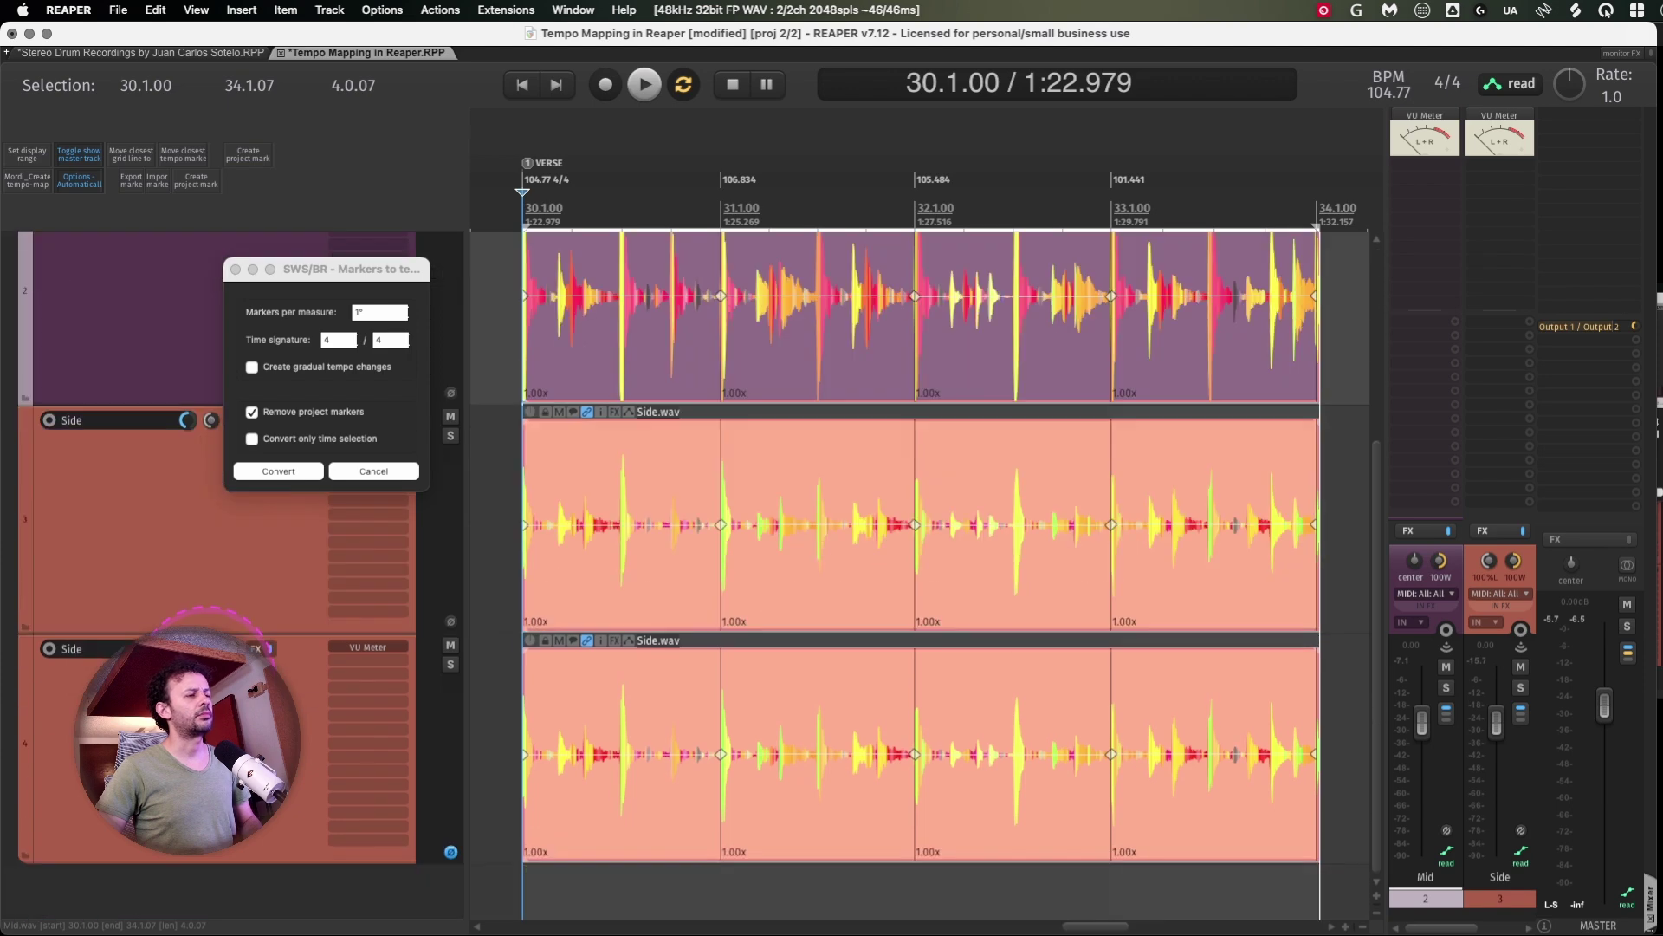
Close the markers-to-tempo conversion dialog and bring the whole tempo-mapped loop into view on all three tracks
scroll(920, 572, up, 5)
scroll(920, 572, down, 4)
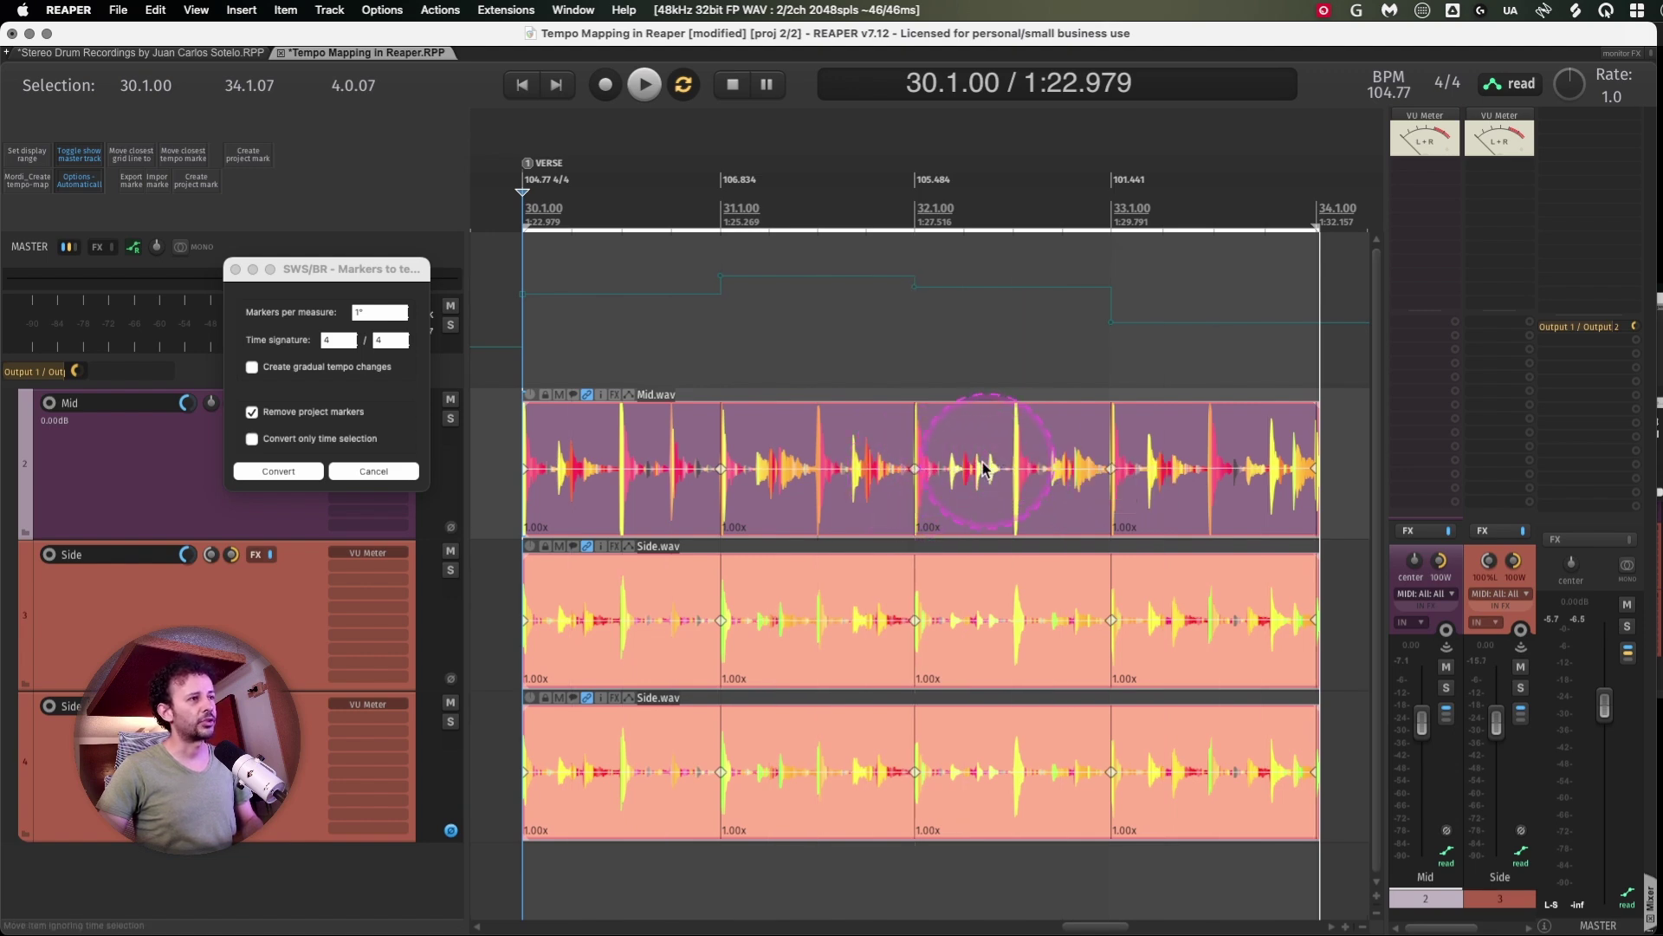
mouse_move(916, 469)
mouse_down()
mouse_move(993, 461)
mouse_move(758, 462)
mouse_move(918, 469)
mouse_up()
click(236, 270)
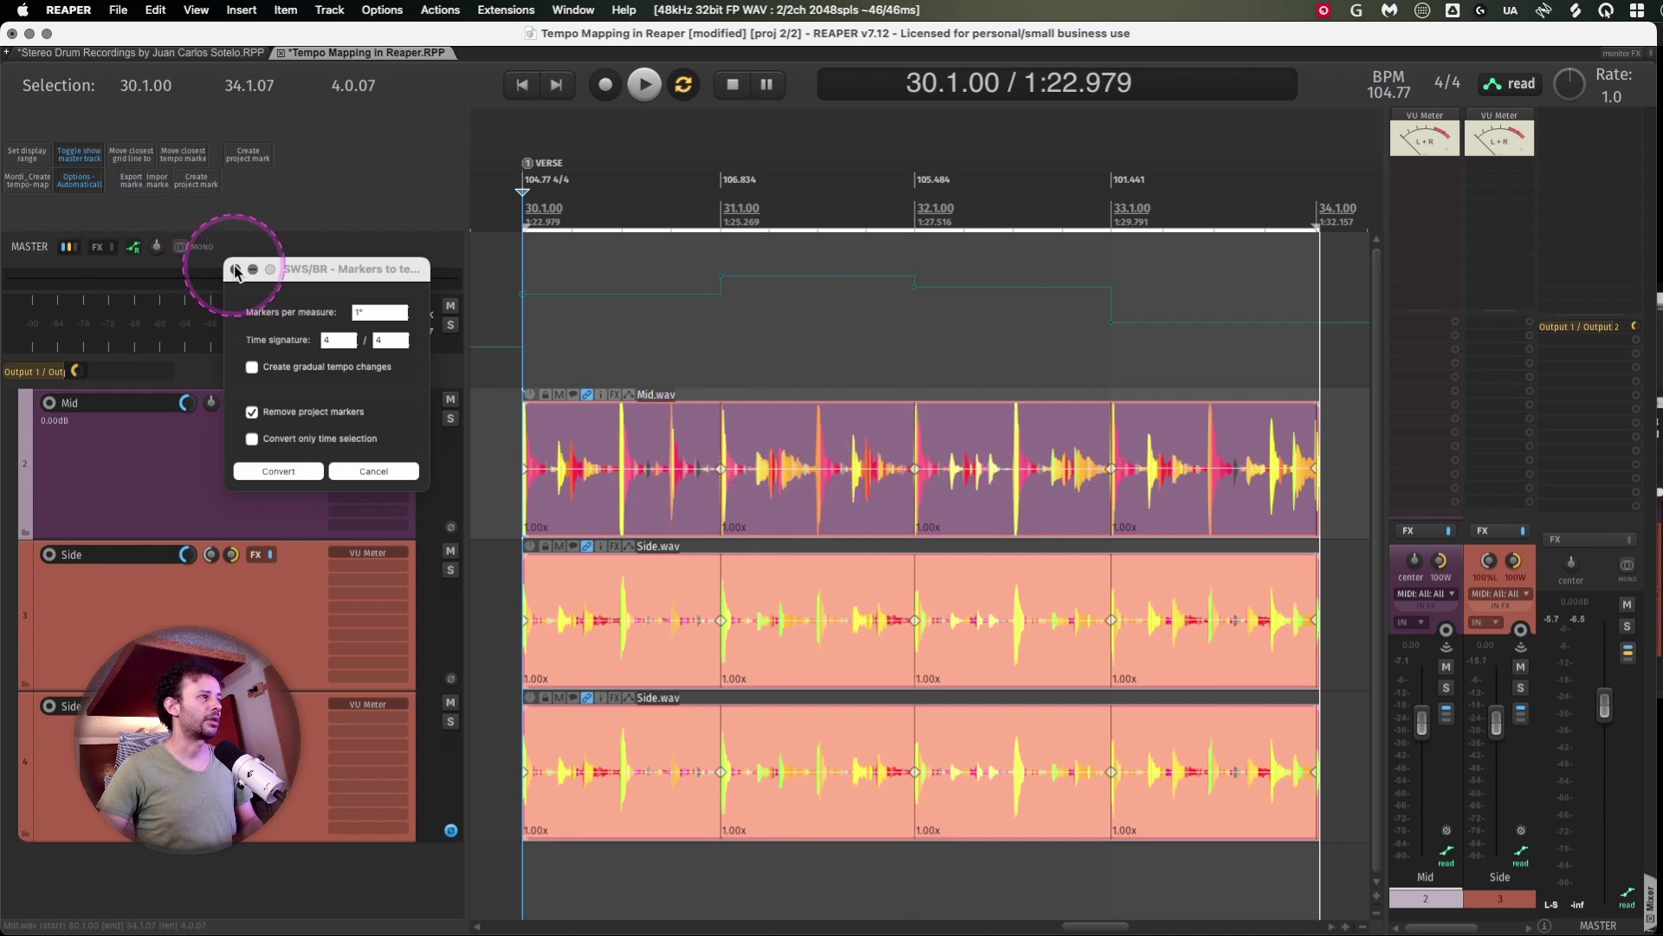
mouse_move(915, 469)
mouse_down()
mouse_move(777, 471)
mouse_move(831, 525)
mouse_up()
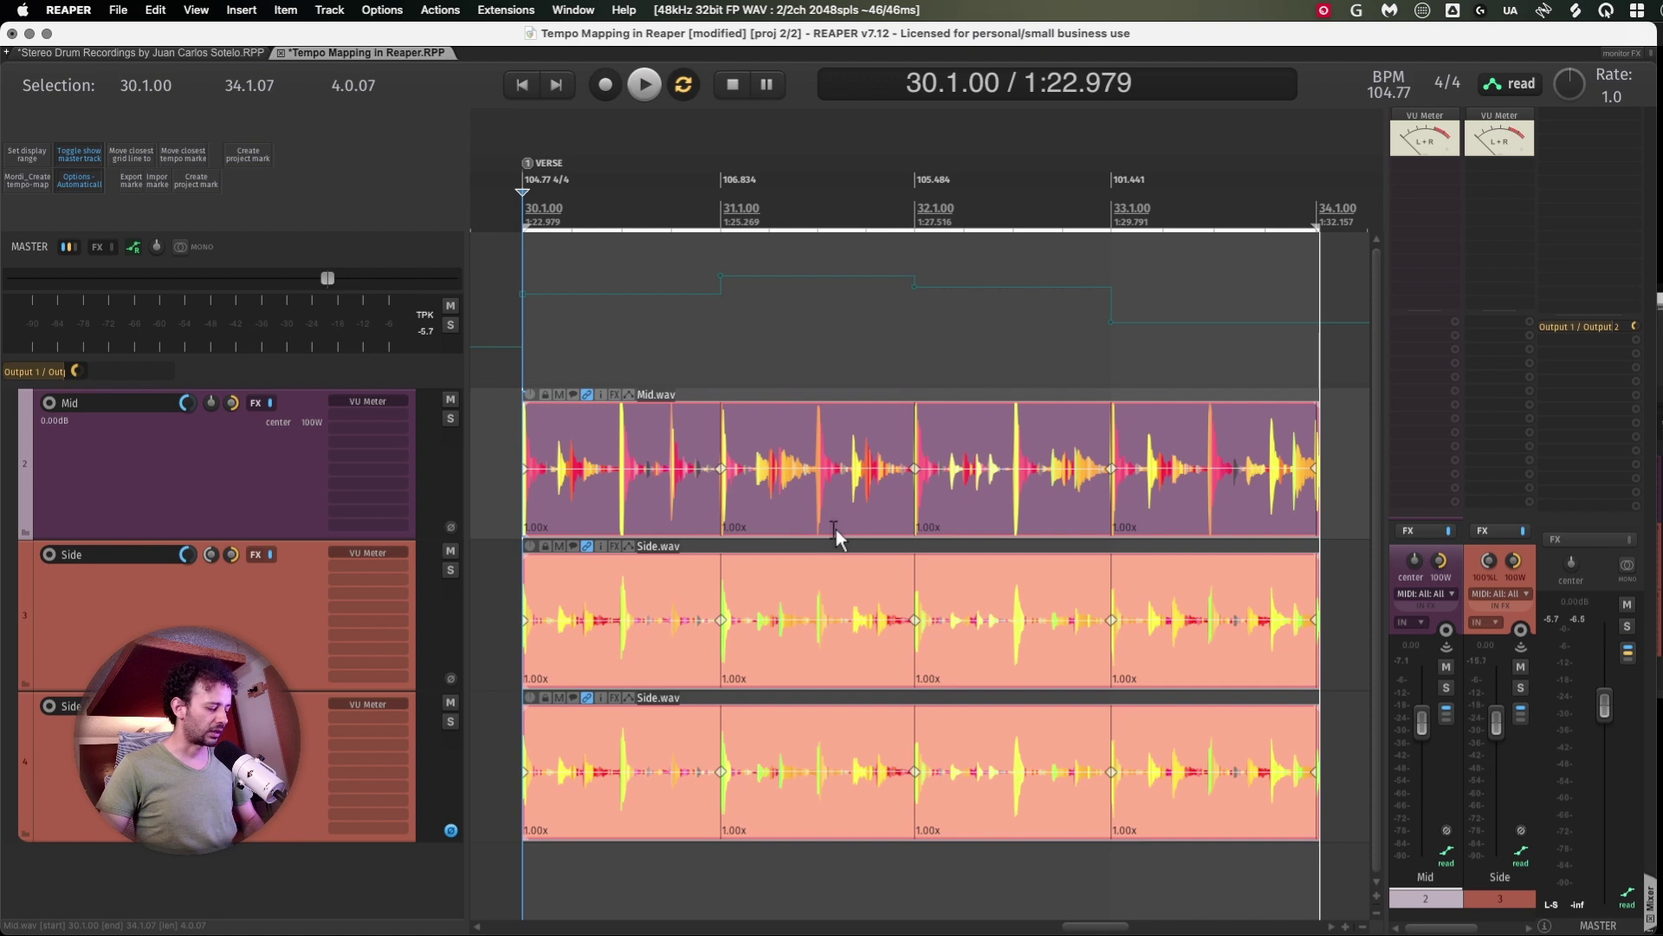
scroll(836, 528, up, 1)
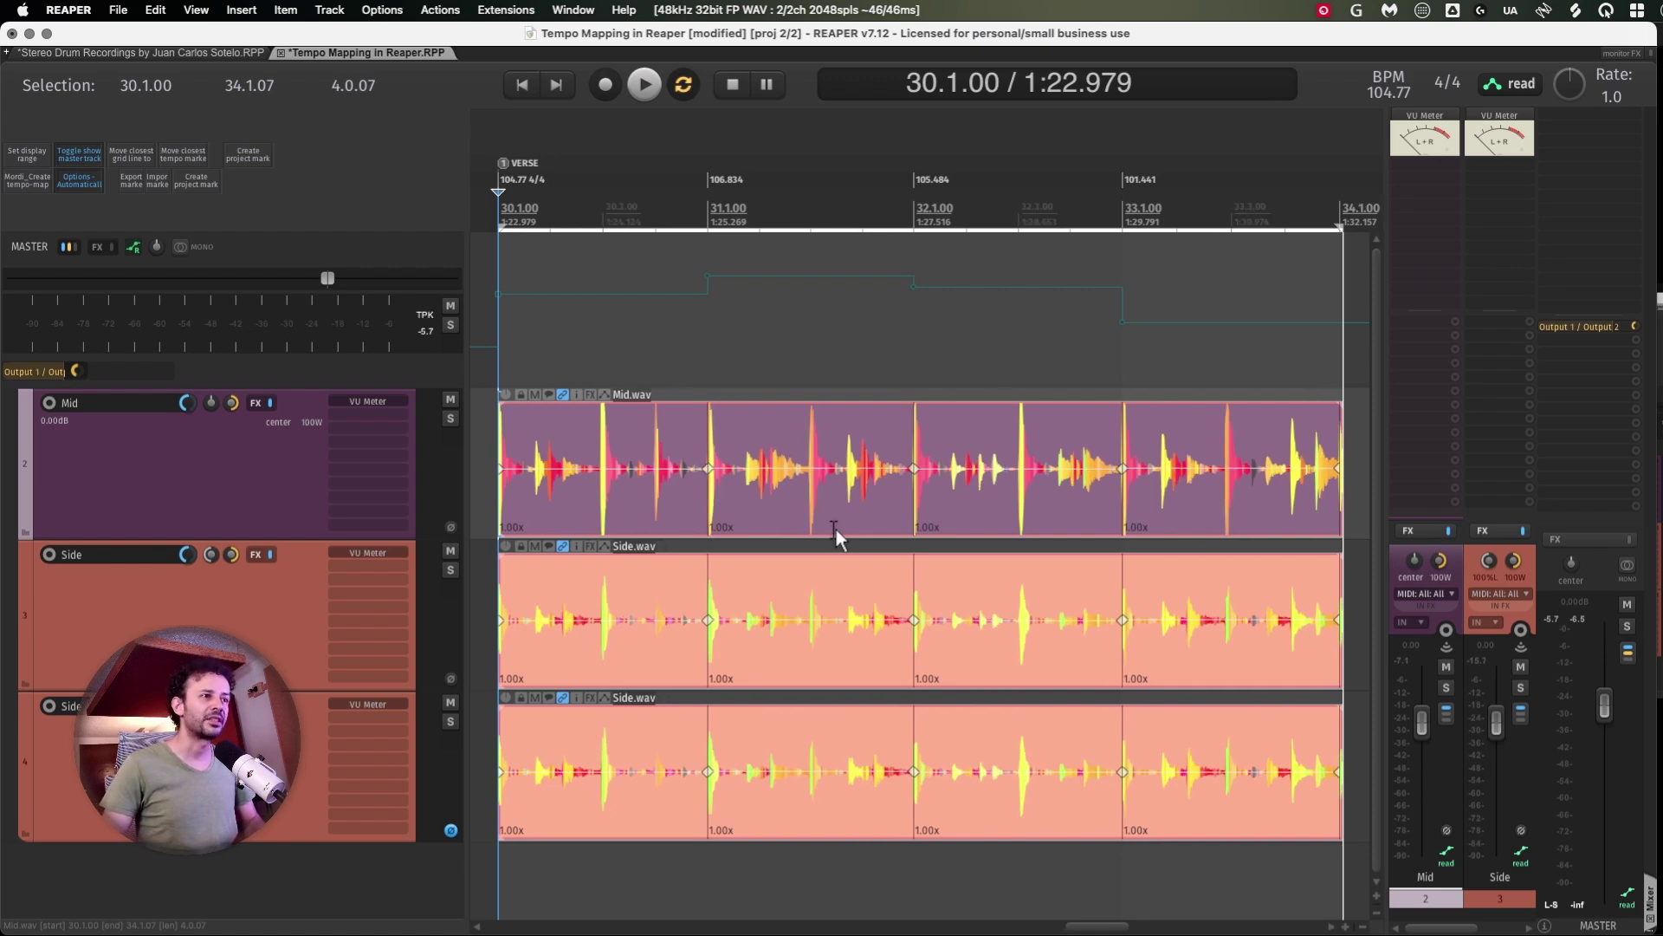